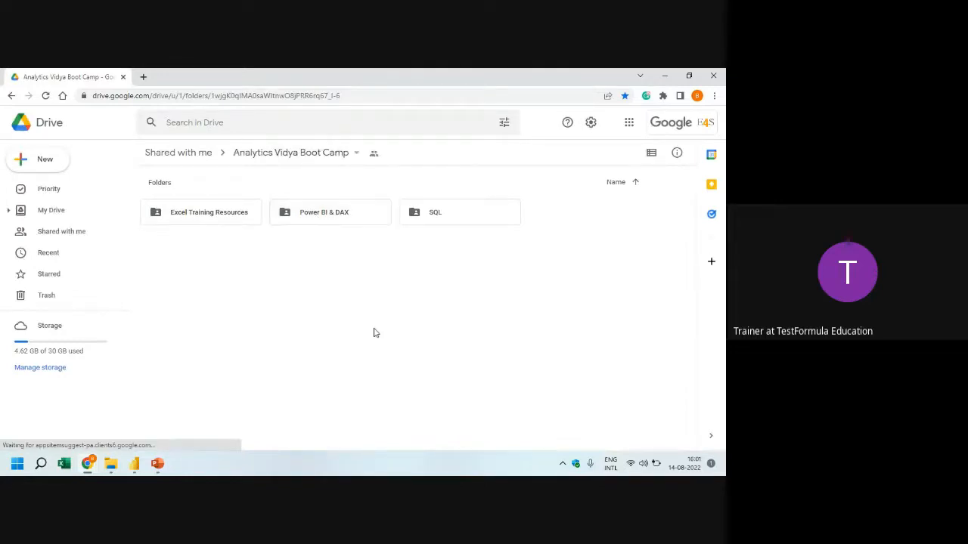
Open the Power BI & DAX folder in Drive and select its web address for copying.
{"action": "left_click", "coordinate": [342, 217]}
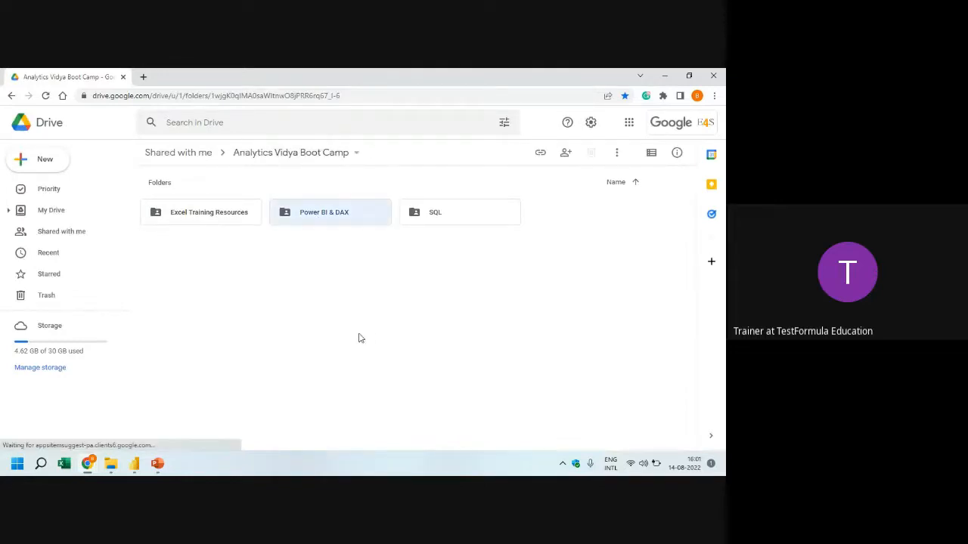
{"action": "double_click", "coordinate": [342, 217]}
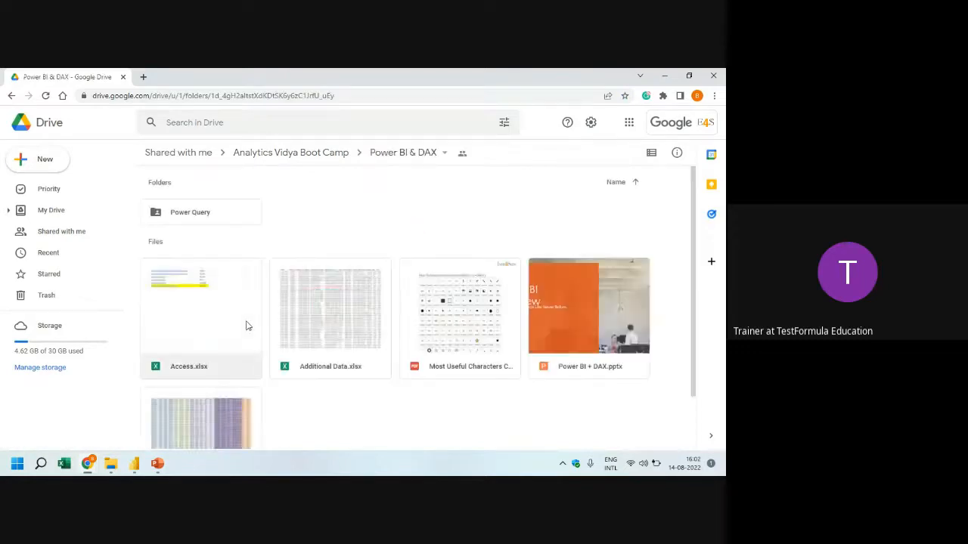
{"action": "scroll", "coordinate": [313, 341], "scroll_direction": "down", "scroll_amount": 1}
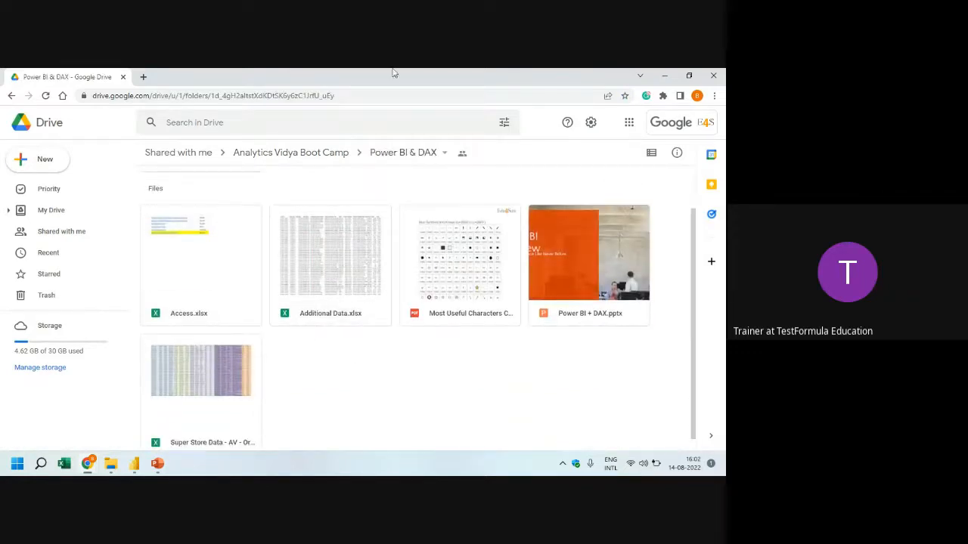
{"action": "left_click", "coordinate": [379, 96]}
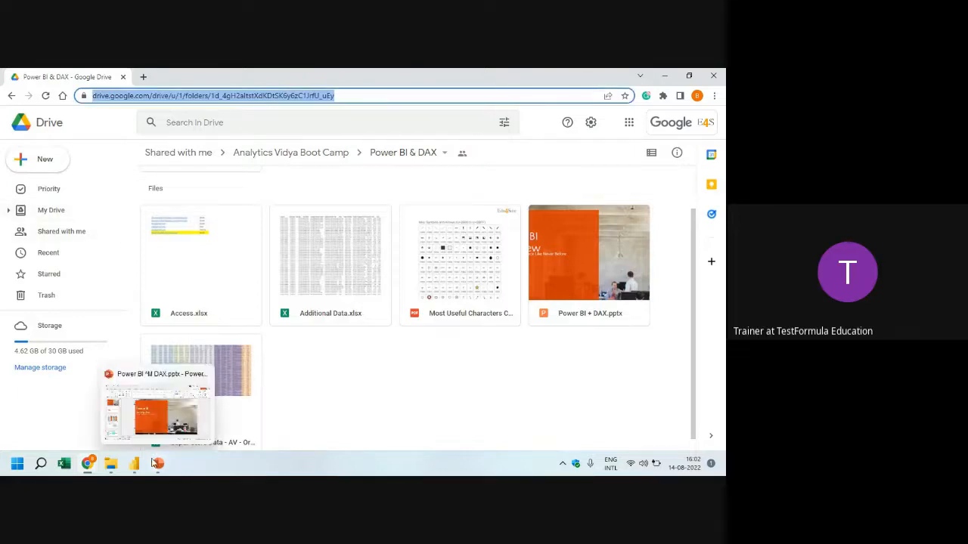
Paste and send the Power BI & DAX folder link in the Meet chat, then return to Drive.
{"action": "mouse_move", "coordinate": [89, 464]}
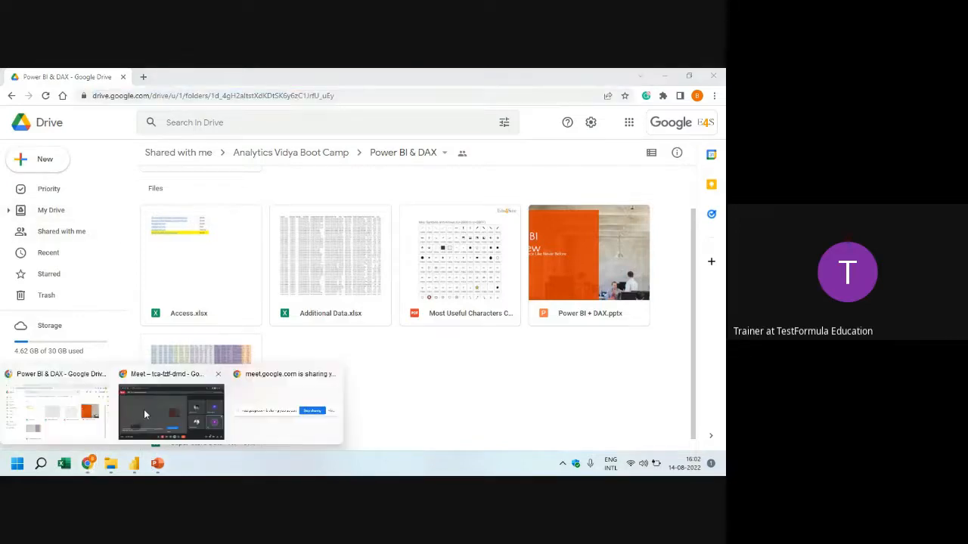
{"action": "left_click", "coordinate": [147, 408]}
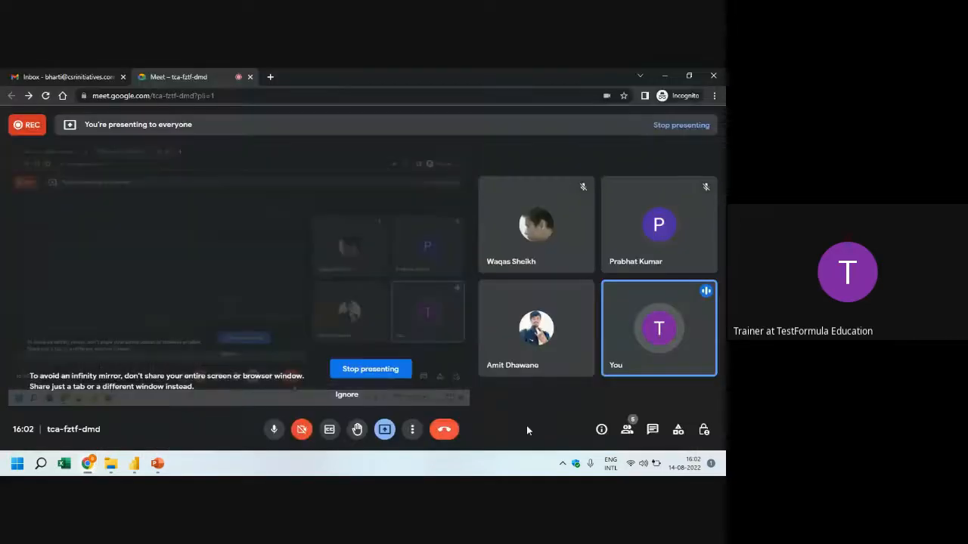
{"action": "left_click", "coordinate": [653, 430]}
{"action": "key", "text": "Return"}
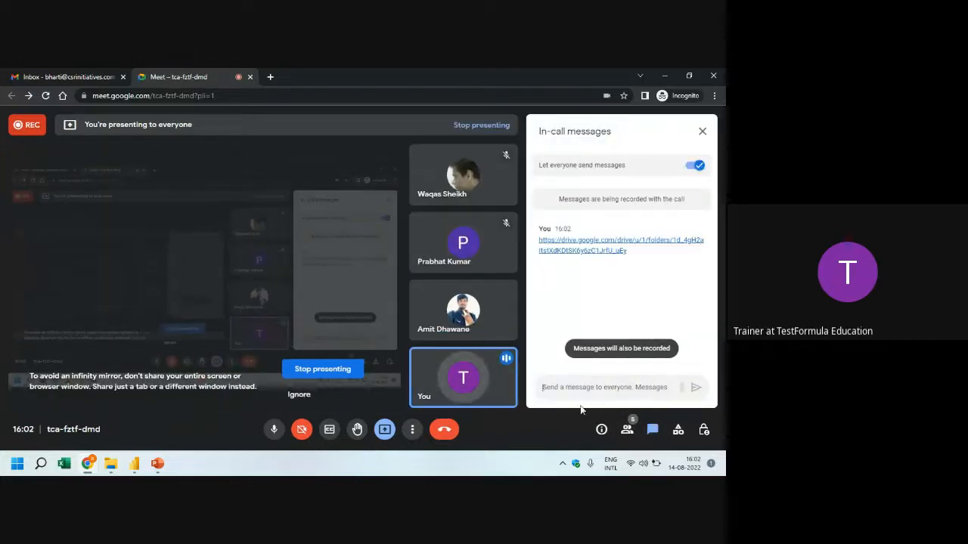
{"action": "mouse_move", "coordinate": [87, 463]}
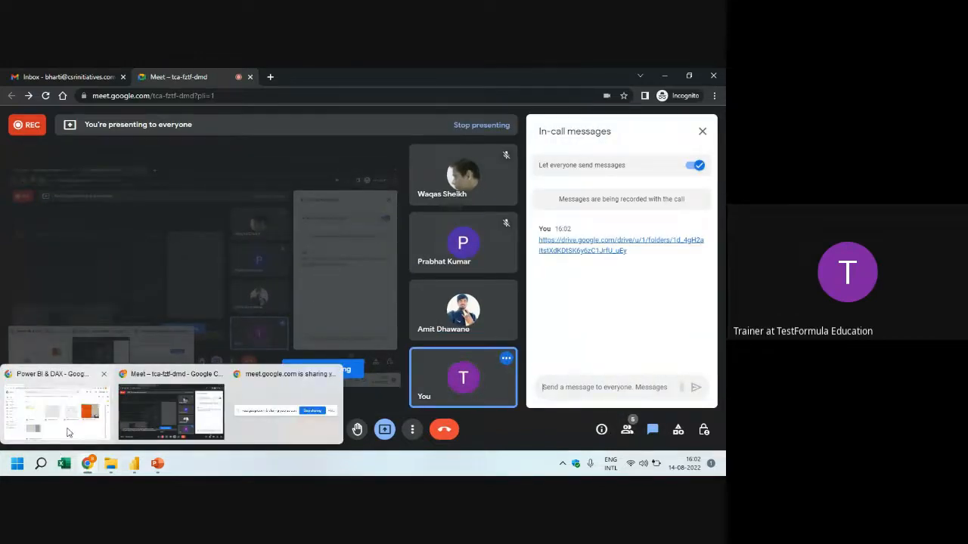
{"action": "left_click", "coordinate": [106, 412]}
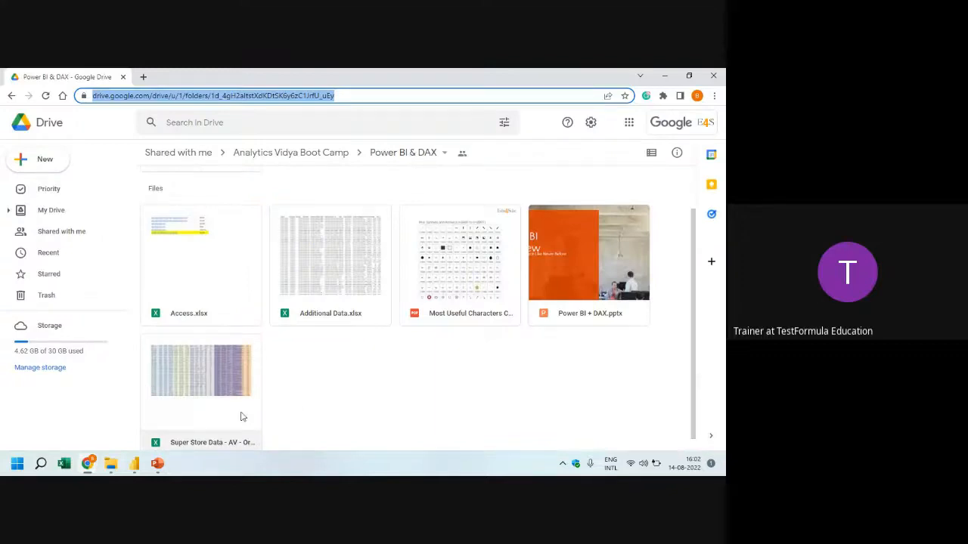
Download the Super Store Data file from the Power BI & DAX Drive folder.
{"action": "left_click", "coordinate": [208, 358]}
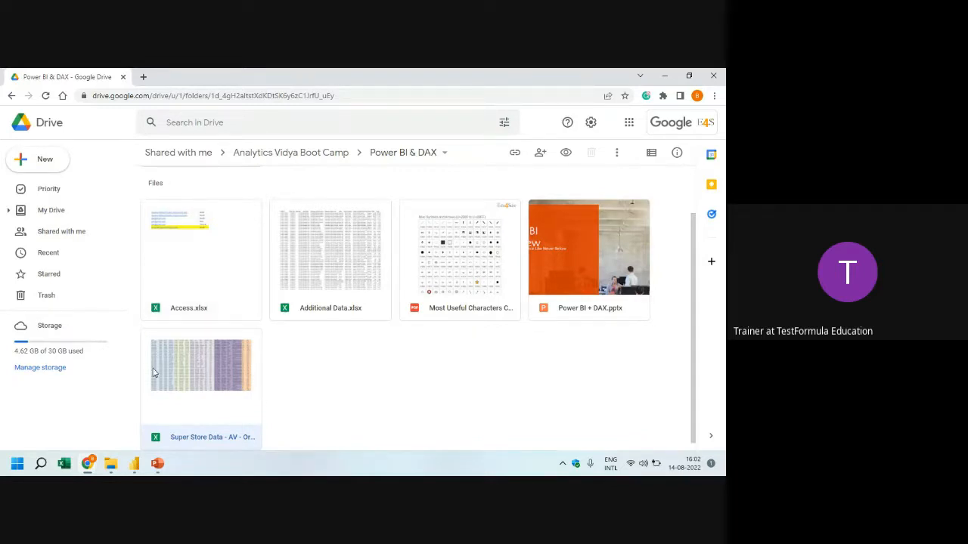
{"action": "right_click", "coordinate": [190, 392]}
{"action": "left_click", "coordinate": [246, 406]}
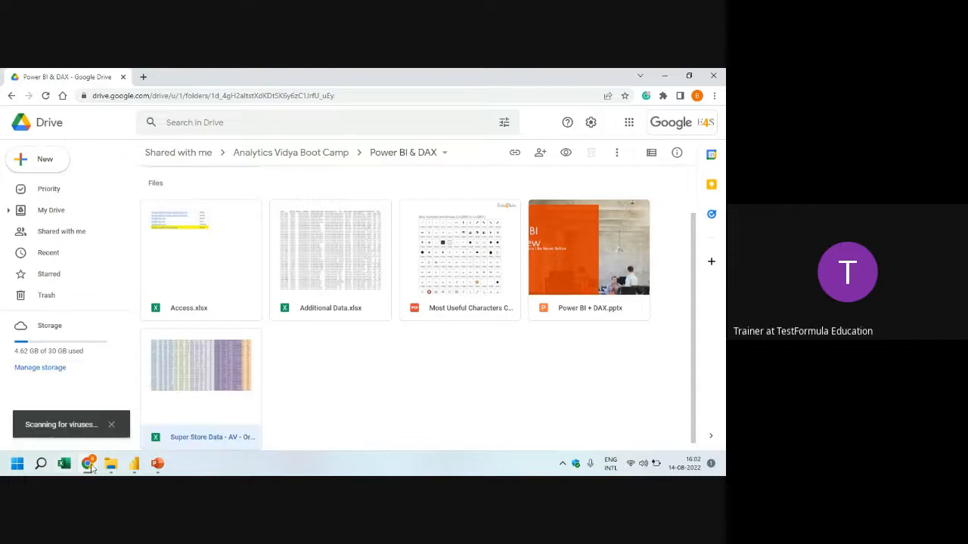
Open Super Store Data - AV - Original.xlsx from the Downloads folder in Excel.
{"action": "mouse_move", "coordinate": [87, 464]}
{"action": "left_click", "coordinate": [151, 419]}
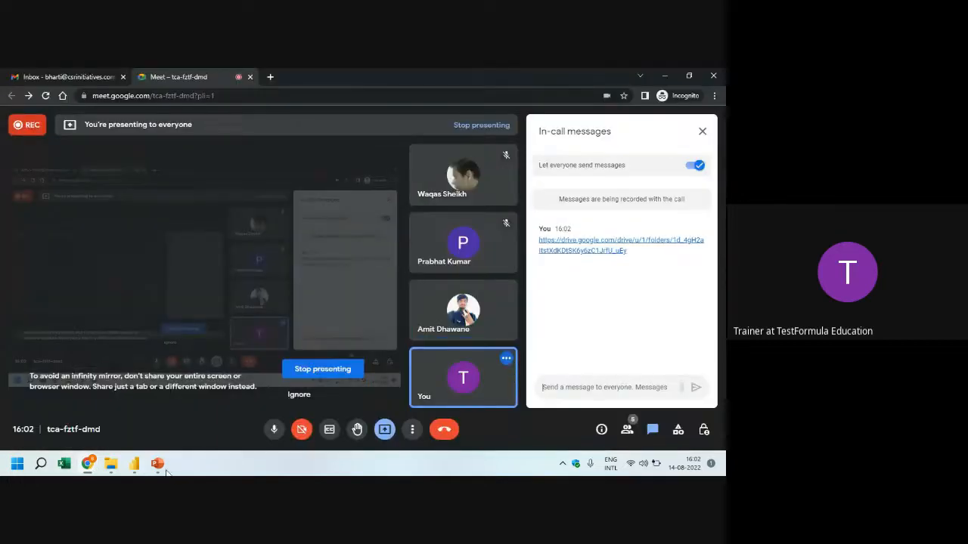
{"action": "left_click", "coordinate": [109, 464]}
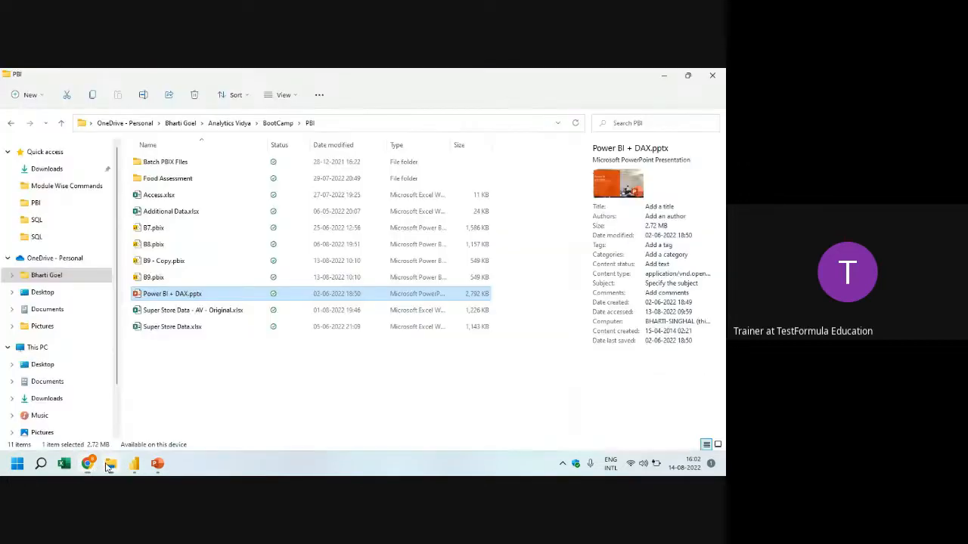
{"action": "left_click", "coordinate": [40, 168]}
{"action": "double_click", "coordinate": [189, 193]}
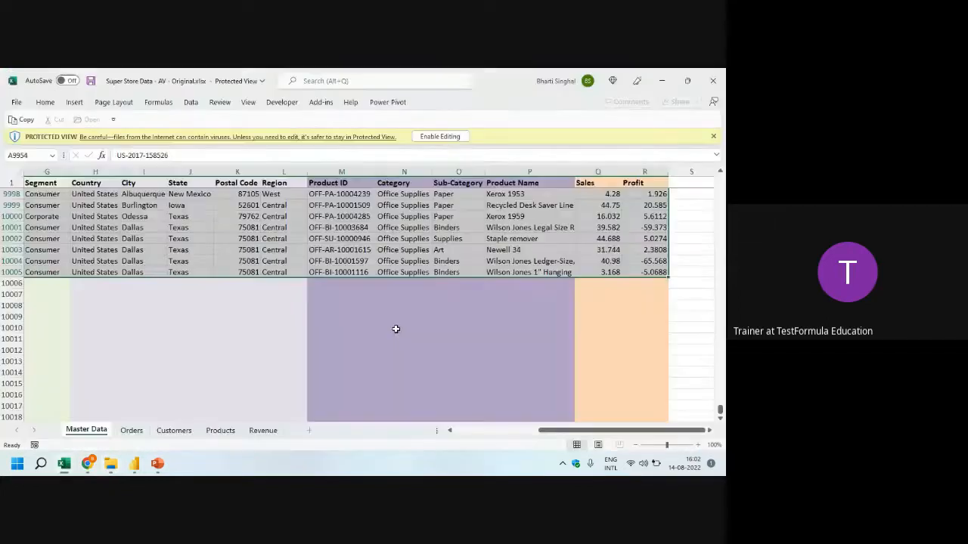
Enable editing on the downloaded workbook and scroll to the end of Master Data.
{"action": "left_click", "coordinate": [439, 136]}
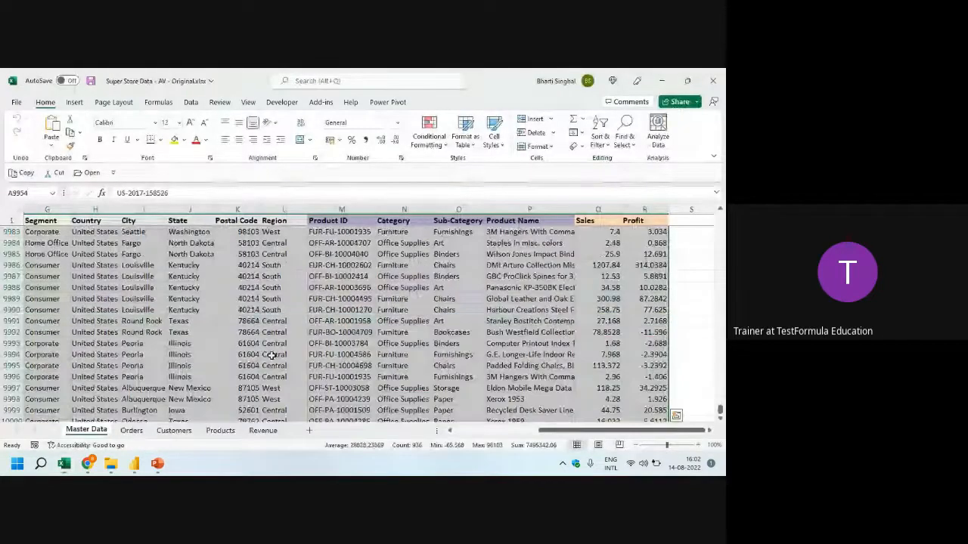
{"action": "left_click", "coordinate": [271, 354]}
{"action": "scroll", "coordinate": [276, 349], "scroll_direction": "down", "scroll_amount": 7}
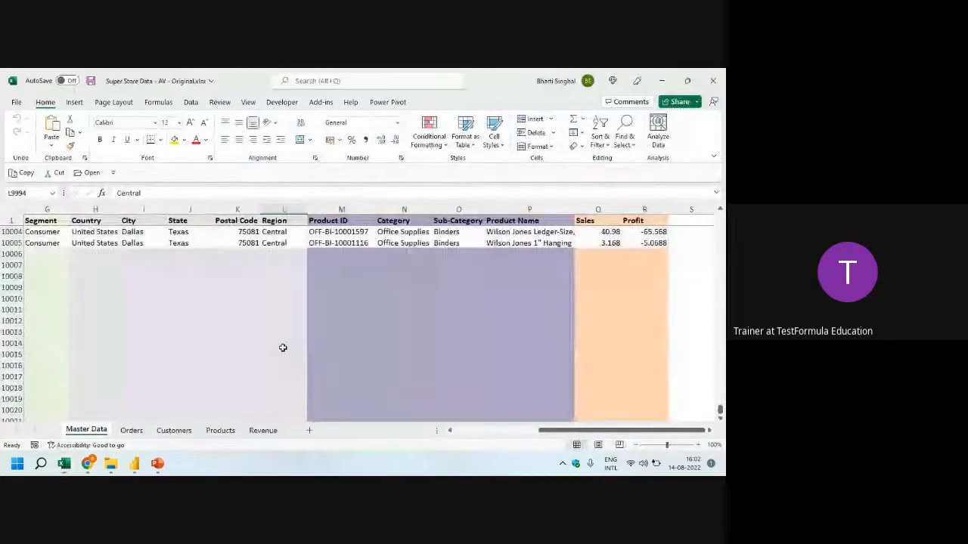
{"action": "scroll", "coordinate": [283, 347], "scroll_direction": "up", "scroll_amount": 1}
{"action": "scroll", "coordinate": [283, 347], "scroll_direction": "up", "scroll_amount": 3}
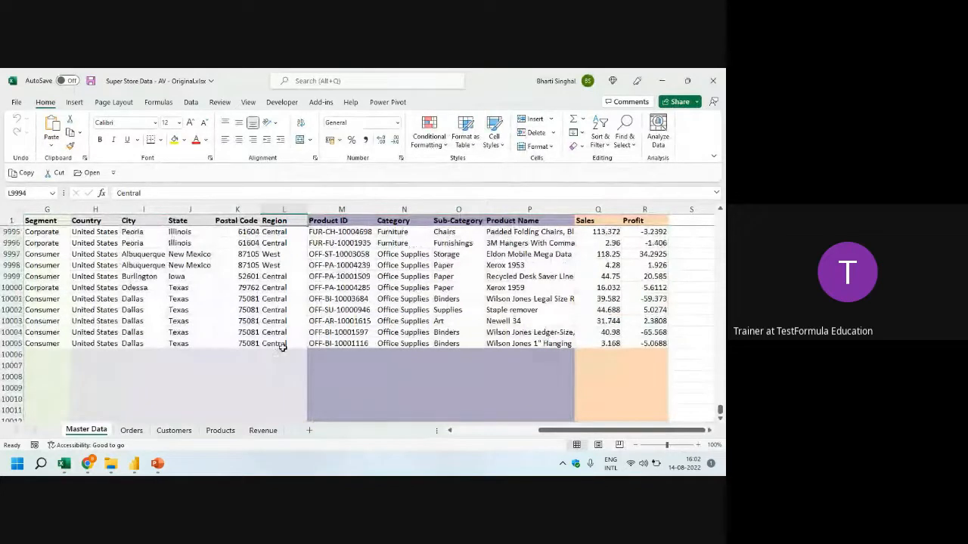
{"action": "scroll", "coordinate": [281, 346], "scroll_direction": "up", "scroll_amount": 5}
Inspect the trailing rows around row 9957 at the bottom of Master Data.
{"action": "left_click_drag", "start_coordinate": [563, 432], "coordinate": [162, 296]}
{"action": "scroll", "coordinate": [194, 331], "scroll_direction": "up", "scroll_amount": 9}
{"action": "scroll", "coordinate": [195, 329], "scroll_direction": "up", "scroll_amount": 4}
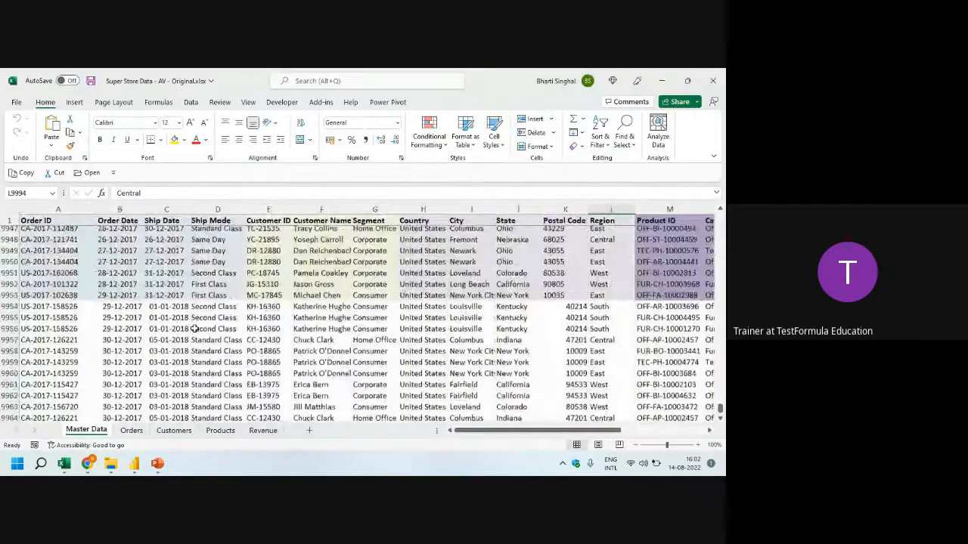
{"action": "left_click_drag", "start_coordinate": [7, 379], "coordinate": [34, 396]}
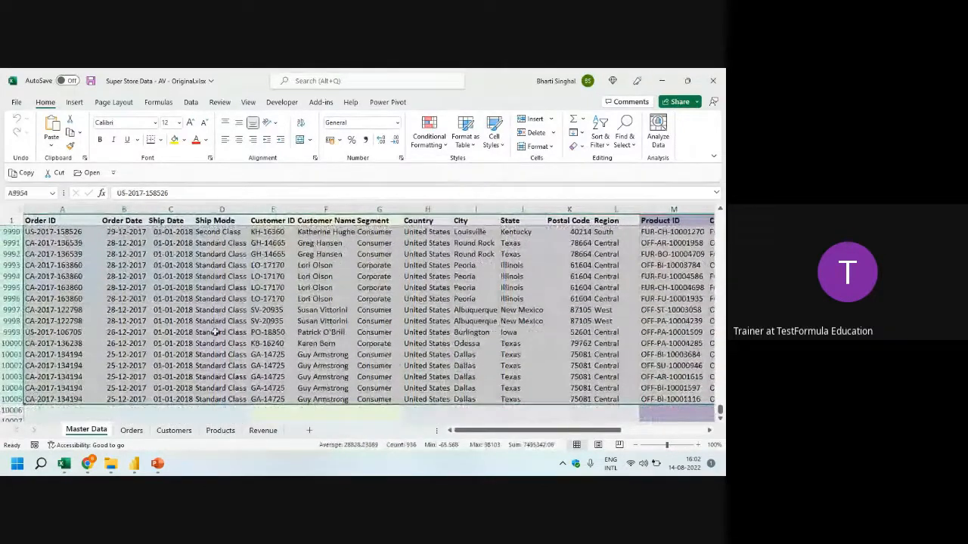
{"action": "scroll", "coordinate": [244, 333], "scroll_direction": "up", "scroll_amount": 11}
{"action": "scroll", "coordinate": [245, 334], "scroll_direction": "up", "scroll_amount": 3}
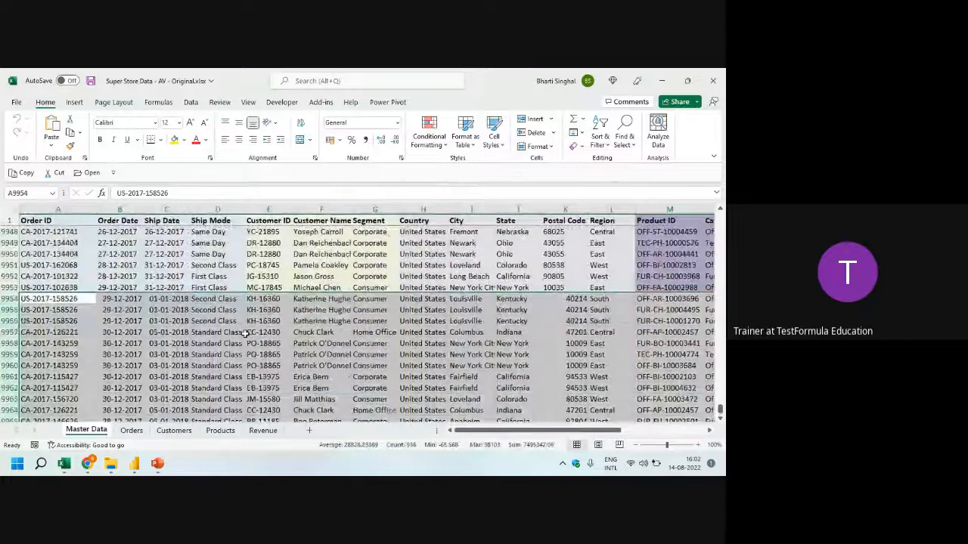
{"action": "left_click", "coordinate": [244, 334]}
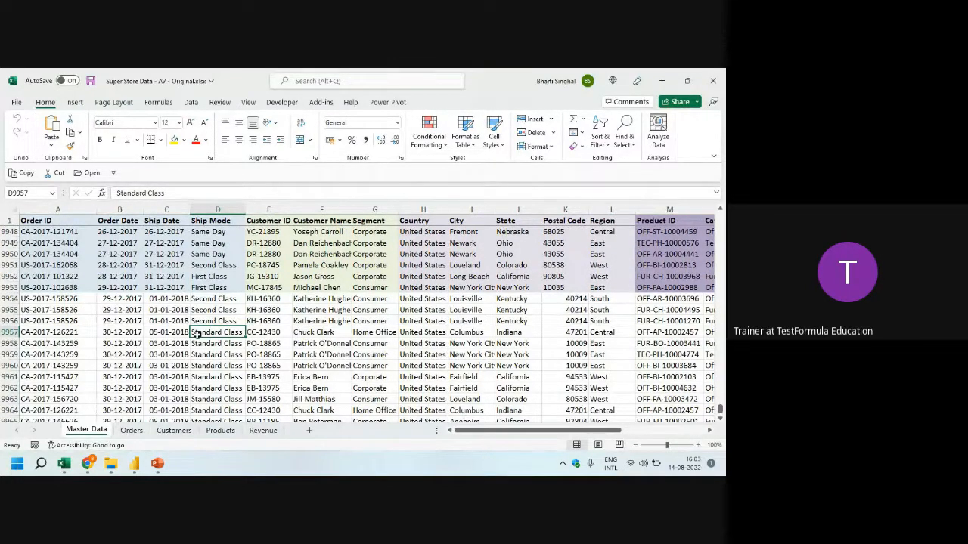
Select the extra rows 9954 to 10005 and bring up their context menu.
{"action": "scroll", "coordinate": [195, 334], "scroll_direction": "down", "scroll_amount": 1}
{"action": "left_click_drag", "start_coordinate": [167, 266], "coordinate": [166, 411]}
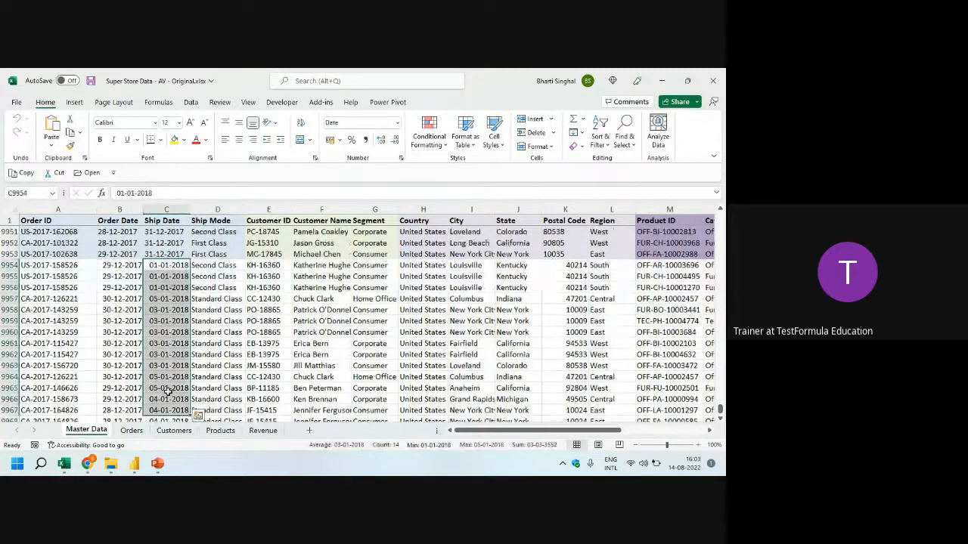
{"action": "scroll", "coordinate": [58, 330], "scroll_direction": "down", "scroll_amount": 1}
{"action": "scroll", "coordinate": [57, 329], "scroll_direction": "up", "scroll_amount": 2}
{"action": "left_click", "coordinate": [106, 321]}
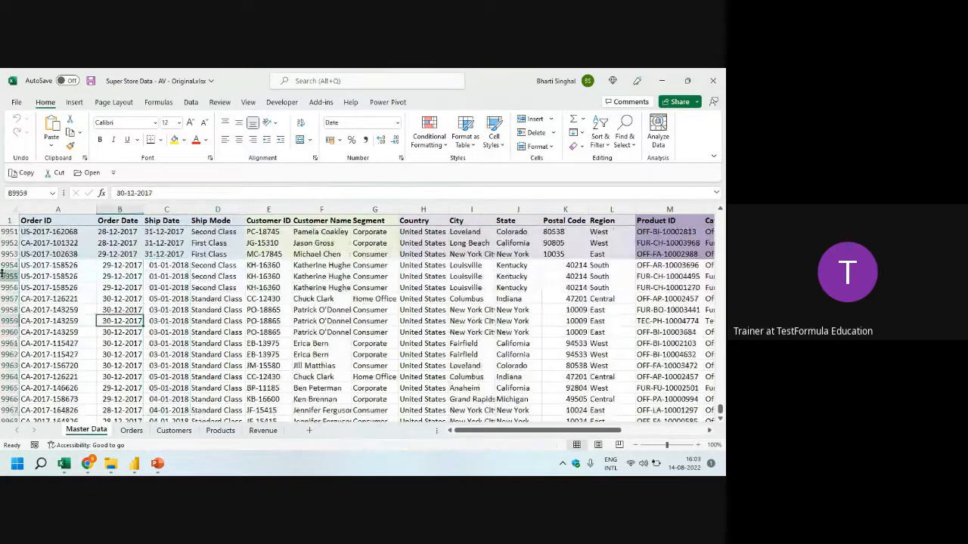
{"action": "left_click_drag", "start_coordinate": [9, 266], "coordinate": [34, 353]}
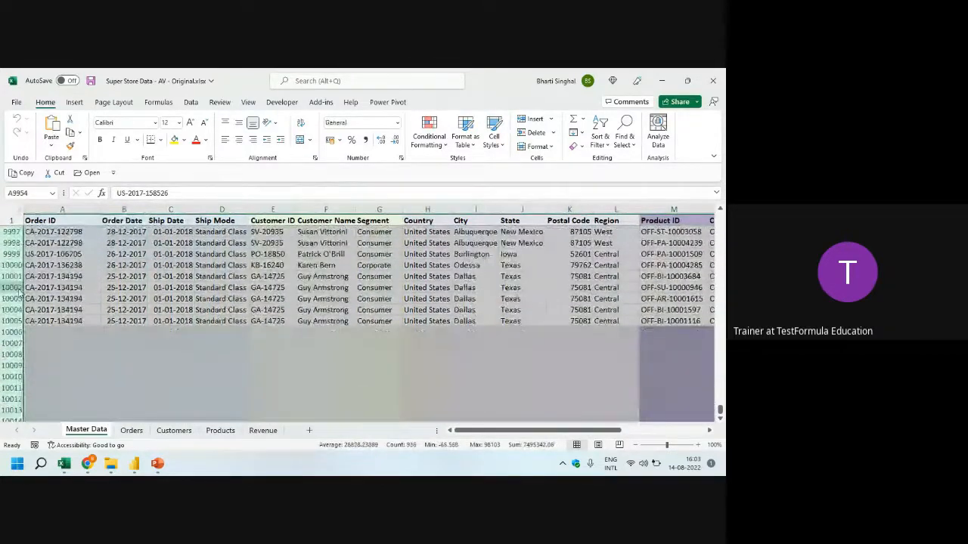
{"action": "right_click", "coordinate": [18, 292]}
Delete rows 9954–10005 so data ends at row 9953, then group Orders, Customers, Products, Revenue for deletion.
{"action": "left_click", "coordinate": [72, 205]}
{"action": "left_click", "coordinate": [307, 320]}
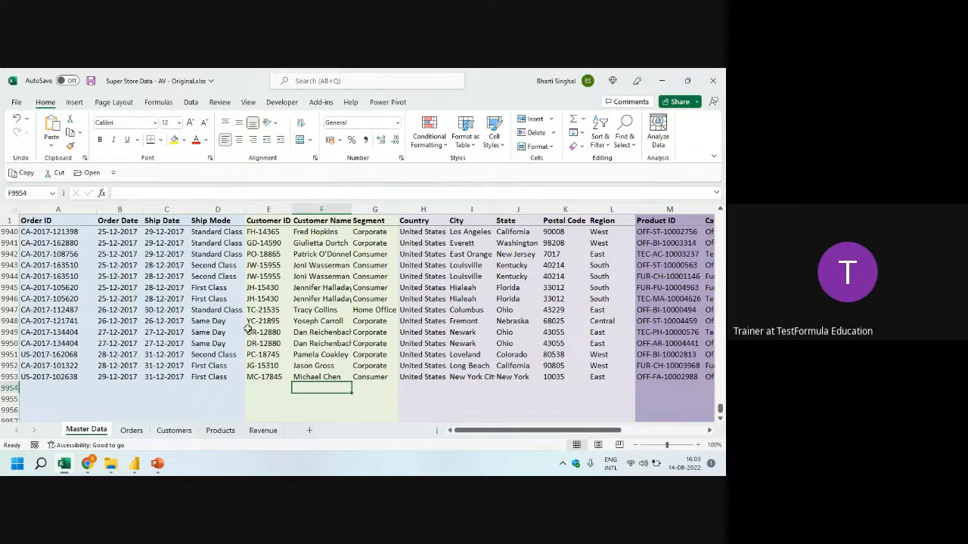
{"action": "left_click", "coordinate": [133, 431]}
{"action": "left_click", "coordinate": [168, 433], "text": "ctrl"}
{"action": "left_click", "coordinate": [221, 433], "text": "ctrl"}
{"action": "left_click", "coordinate": [272, 433], "text": "ctrl"}
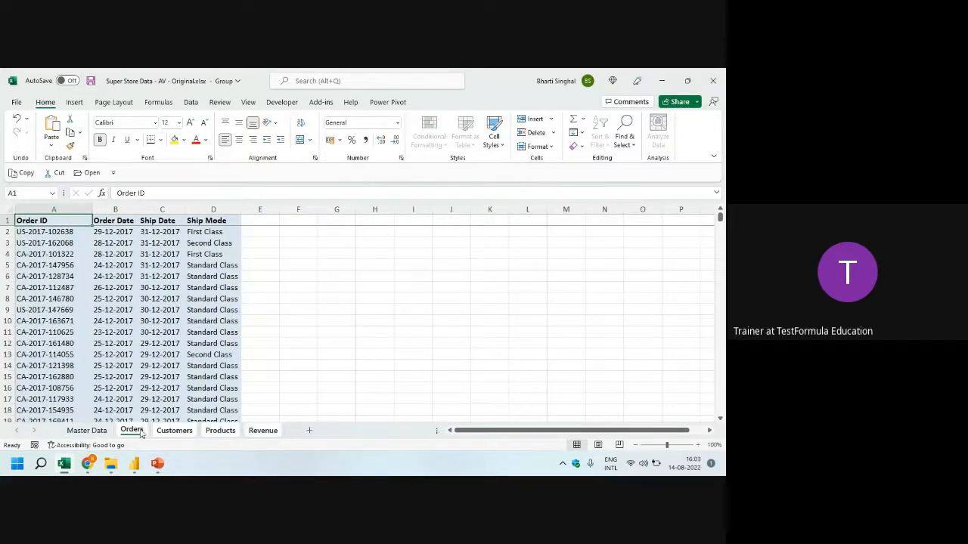
{"action": "right_click", "coordinate": [264, 433]}
{"action": "left_click", "coordinate": [310, 288]}
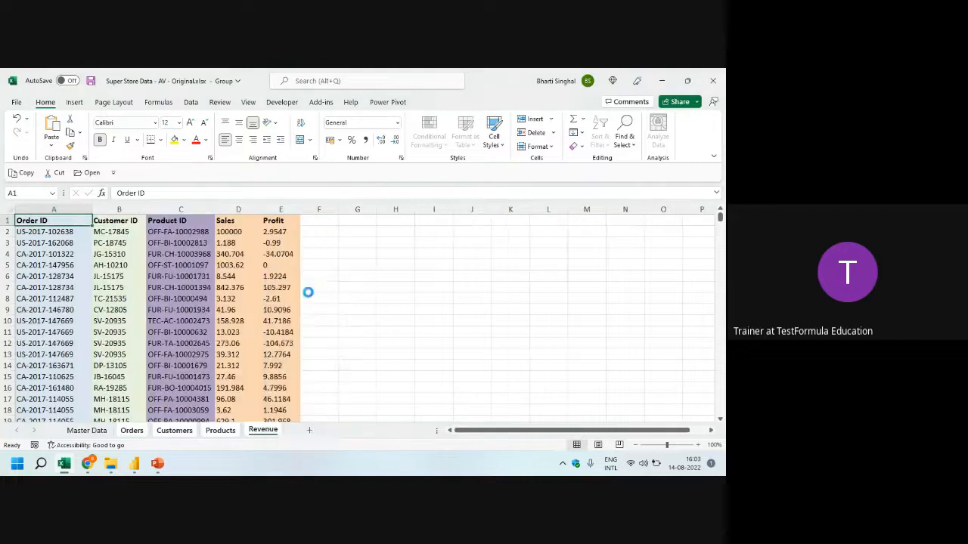
Confirm deleting the Orders, Customers, Products and Revenue sheets, then save the workbook.
{"action": "left_click", "coordinate": [345, 294]}
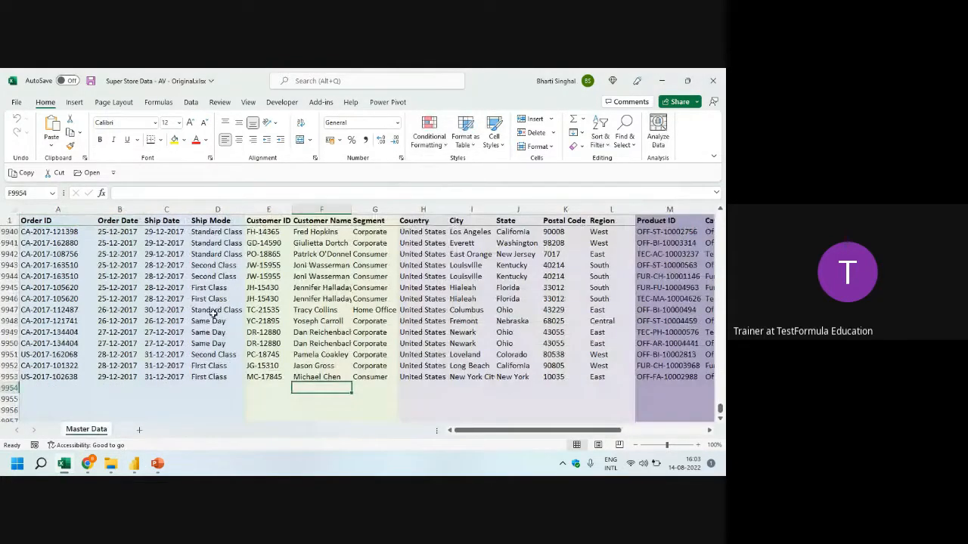
{"action": "left_click", "coordinate": [16, 102]}
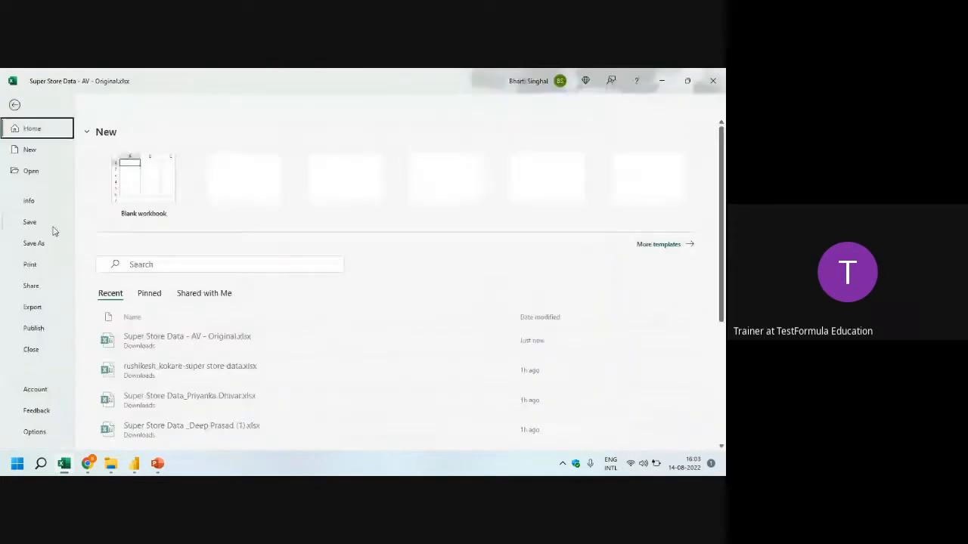
{"action": "left_click", "coordinate": [30, 221]}
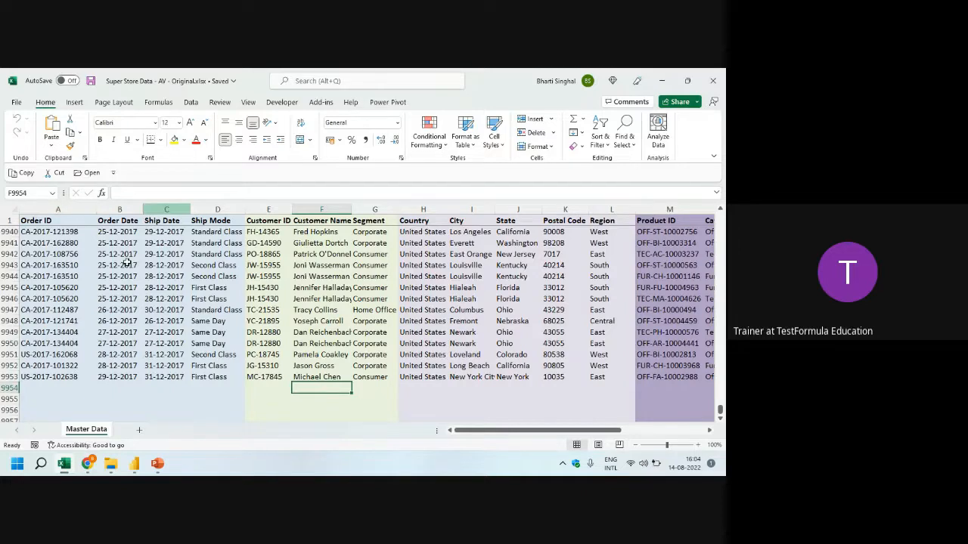
{"action": "left_click", "coordinate": [234, 309]}
{"action": "key", "text": "ctrl+Left"}
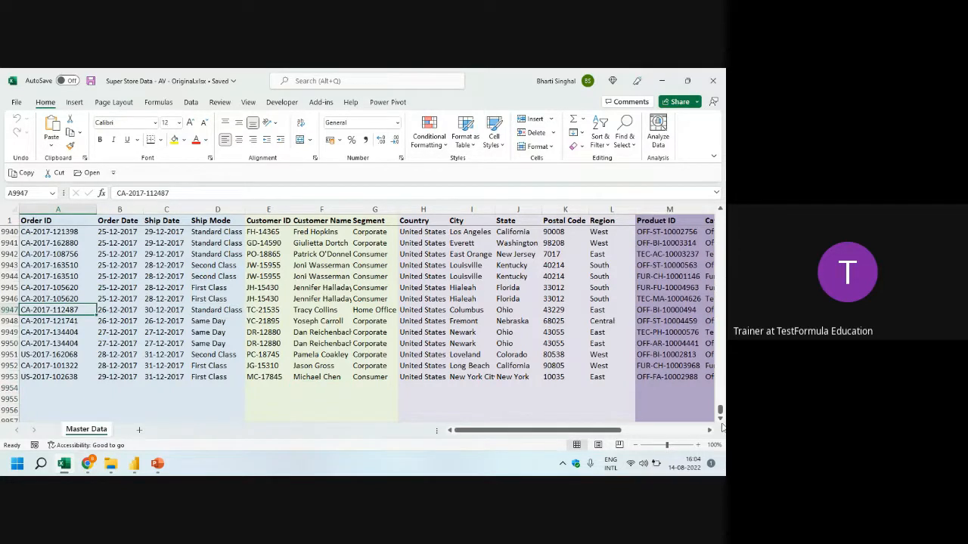
{"action": "left_click_drag", "start_coordinate": [719, 414], "coordinate": [722, 216]}
{"action": "left_click", "coordinate": [339, 321]}
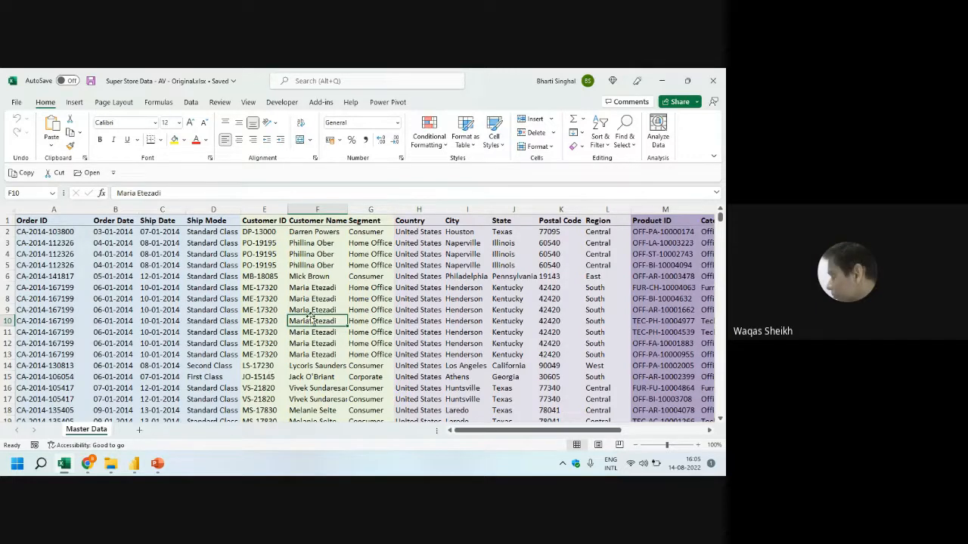
Close the Meet in-call messages panel and switch back to Super Store Data - AV - Original in Excel.
{"action": "mouse_move", "coordinate": [89, 468]}
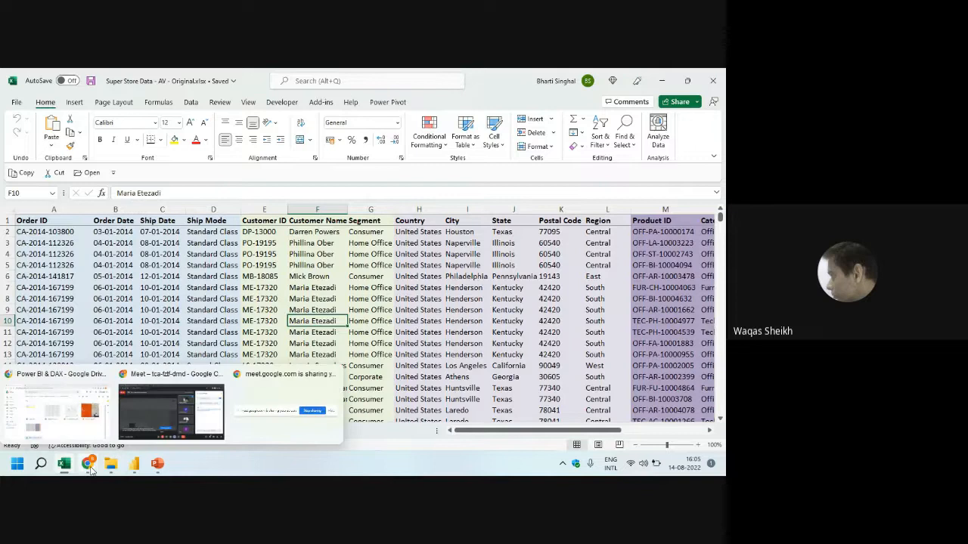
{"action": "left_click", "coordinate": [147, 409]}
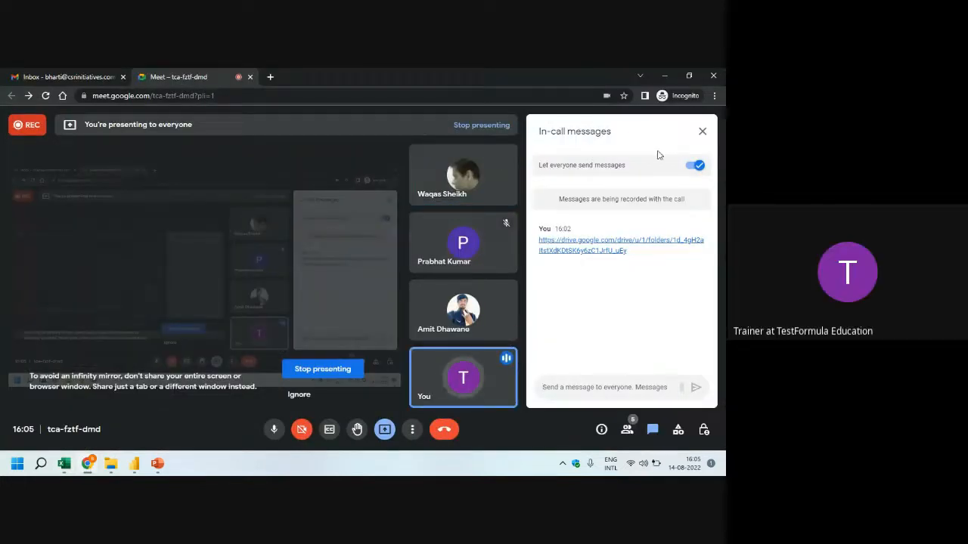
{"action": "left_click", "coordinate": [702, 131]}
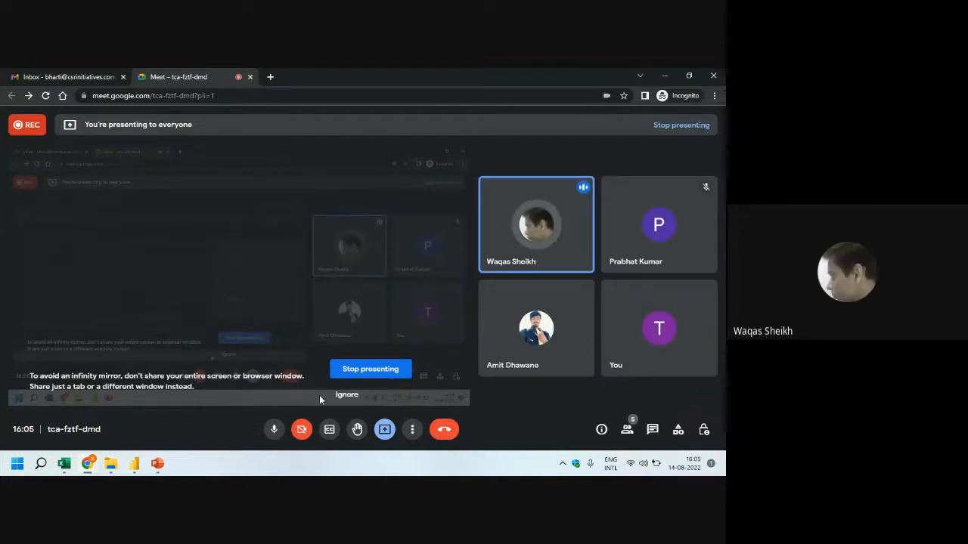
{"action": "mouse_move", "coordinate": [144, 464]}
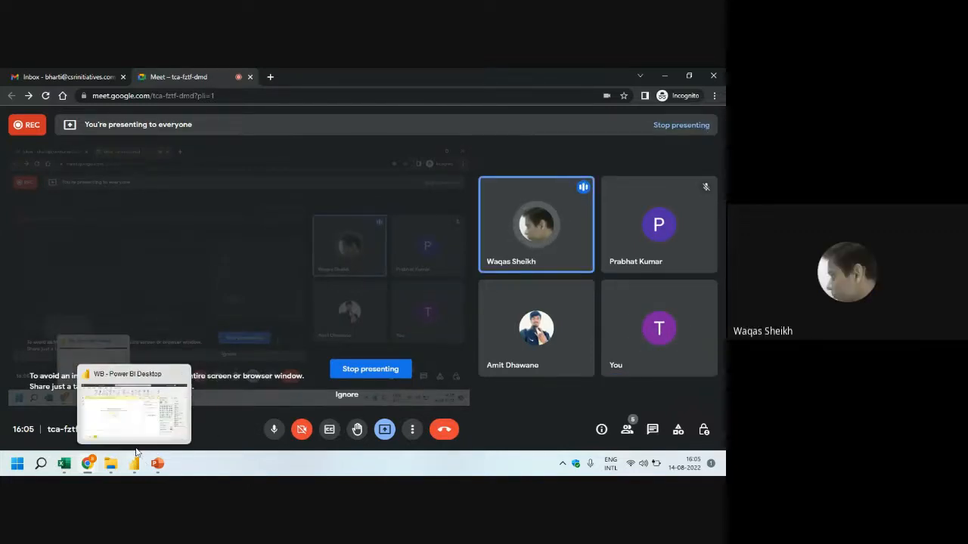
{"action": "left_click", "coordinate": [64, 465]}
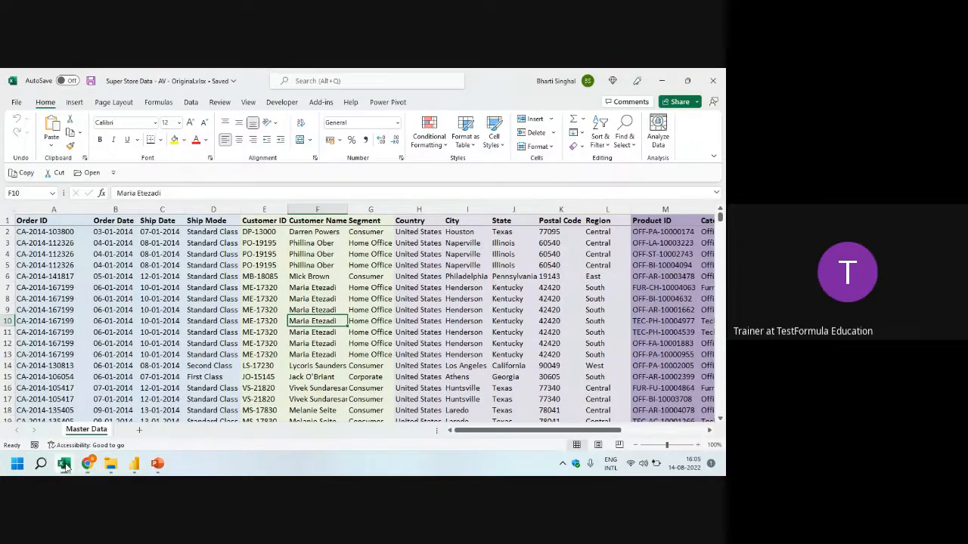
{"action": "scroll", "coordinate": [117, 333], "scroll_direction": "down", "scroll_amount": 10}
{"action": "scroll", "coordinate": [118, 333], "scroll_direction": "up", "scroll_amount": 4}
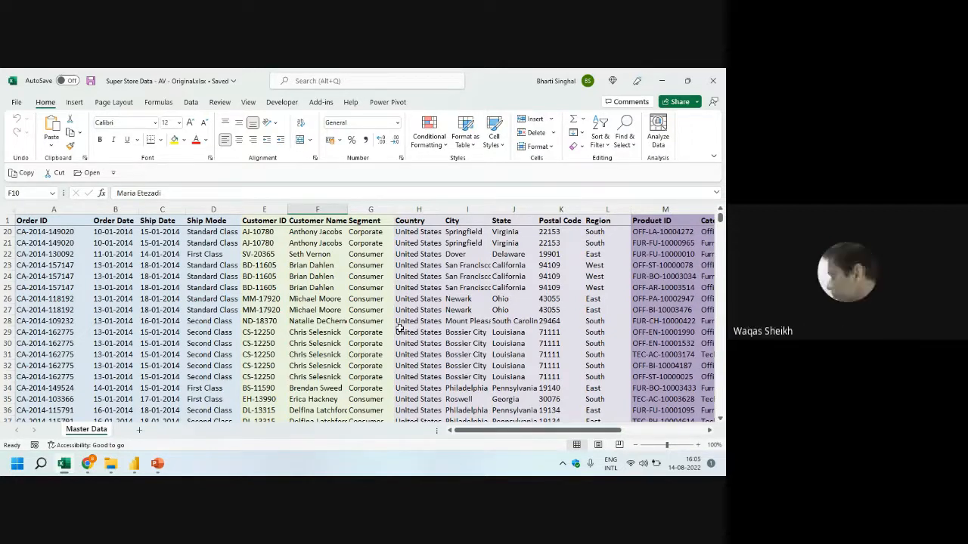
{"action": "left_click", "coordinate": [229, 309]}
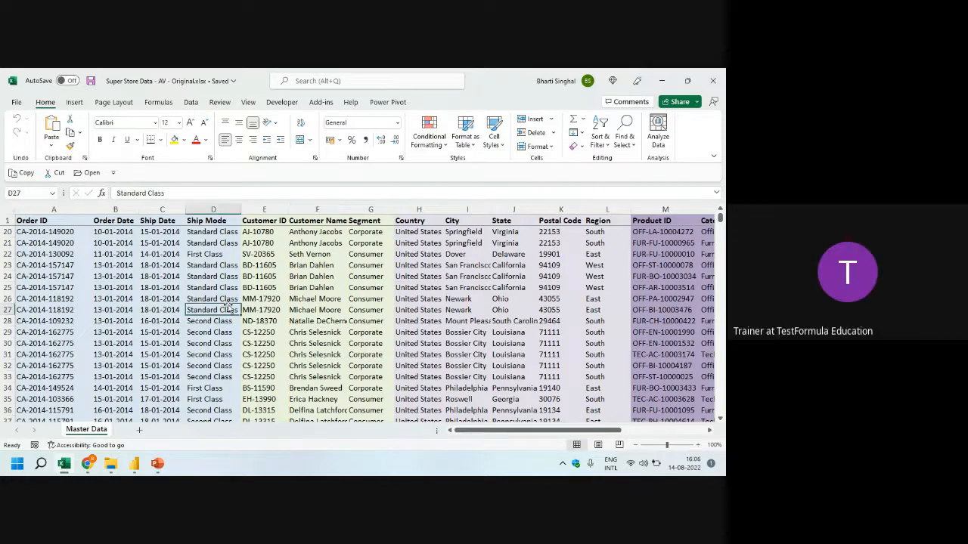
{"action": "key", "text": "ctrl+Left"}
{"action": "scroll", "coordinate": [228, 303], "scroll_direction": "up", "scroll_amount": 6}
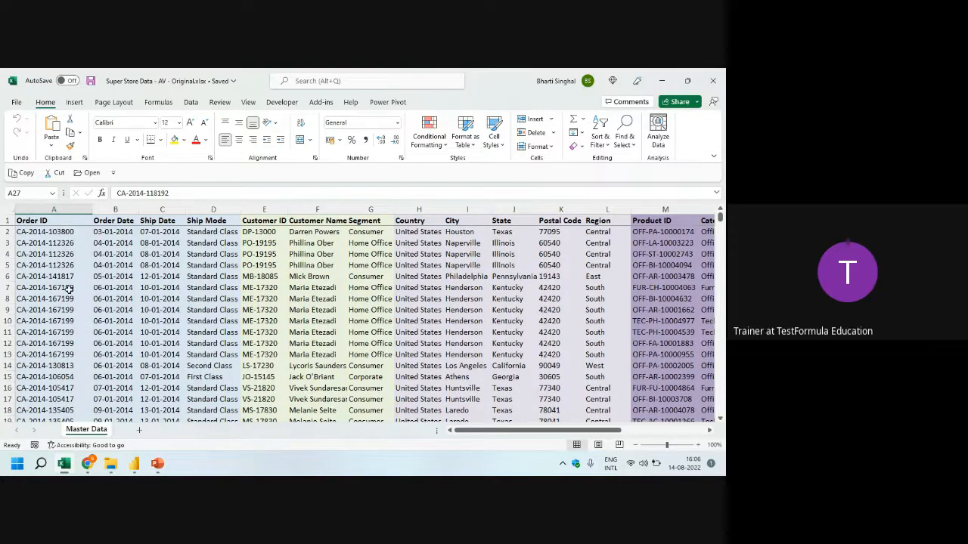
{"action": "left_click_drag", "start_coordinate": [67, 290], "coordinate": [64, 354]}
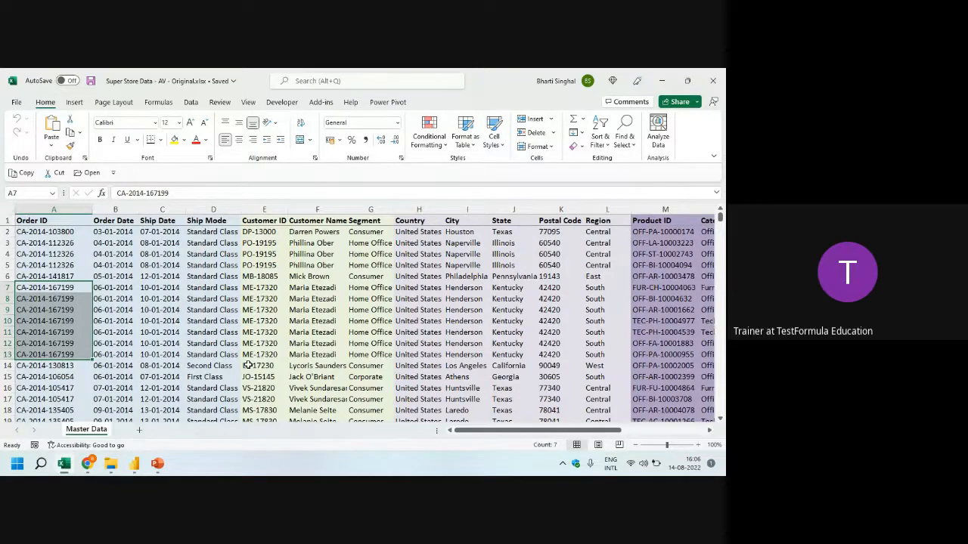
{"action": "left_click_drag", "start_coordinate": [75, 291], "coordinate": [83, 355]}
{"action": "left_click", "coordinate": [8, 287]}
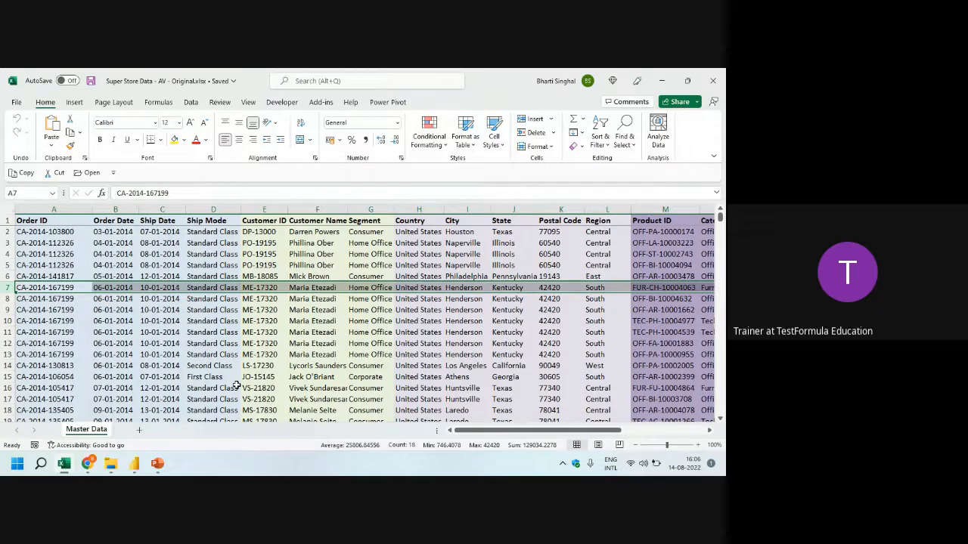
{"action": "left_click", "coordinate": [71, 288]}
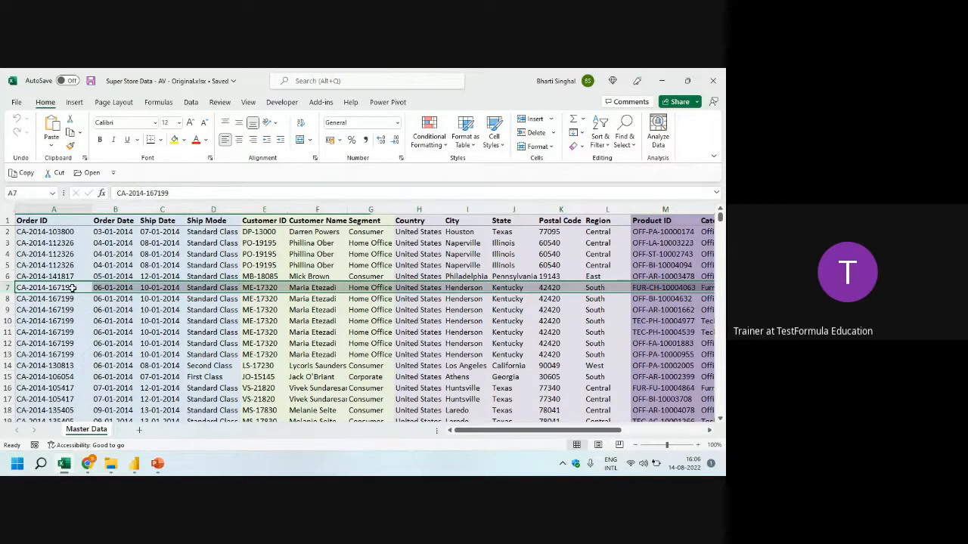
{"action": "left_click_drag", "start_coordinate": [71, 288], "coordinate": [61, 352]}
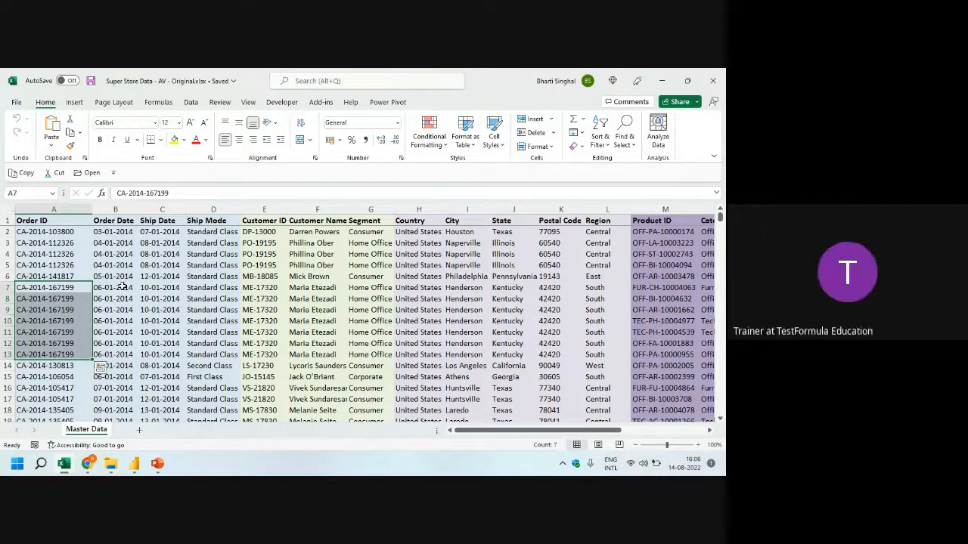
{"action": "left_click_drag", "start_coordinate": [123, 287], "coordinate": [114, 354]}
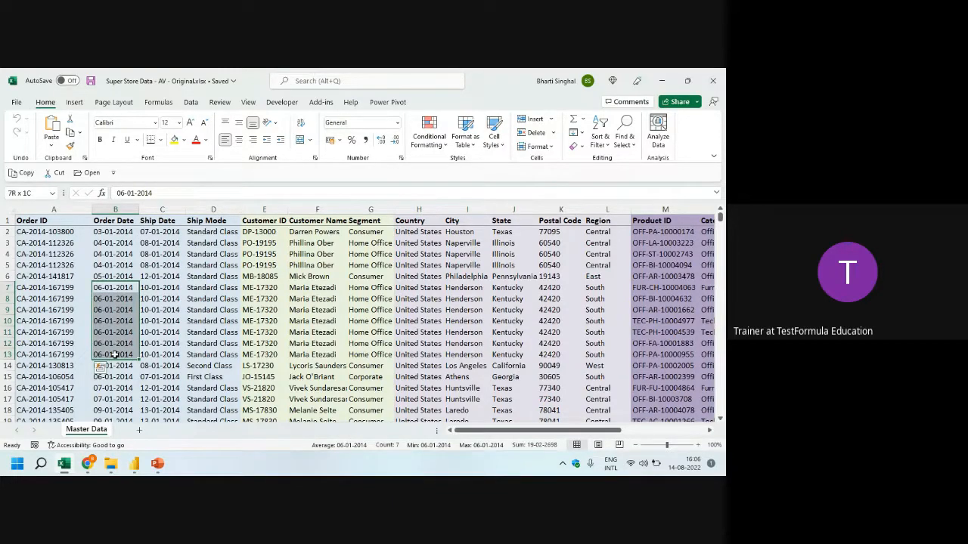
{"action": "left_click_drag", "start_coordinate": [115, 354], "coordinate": [614, 353]}
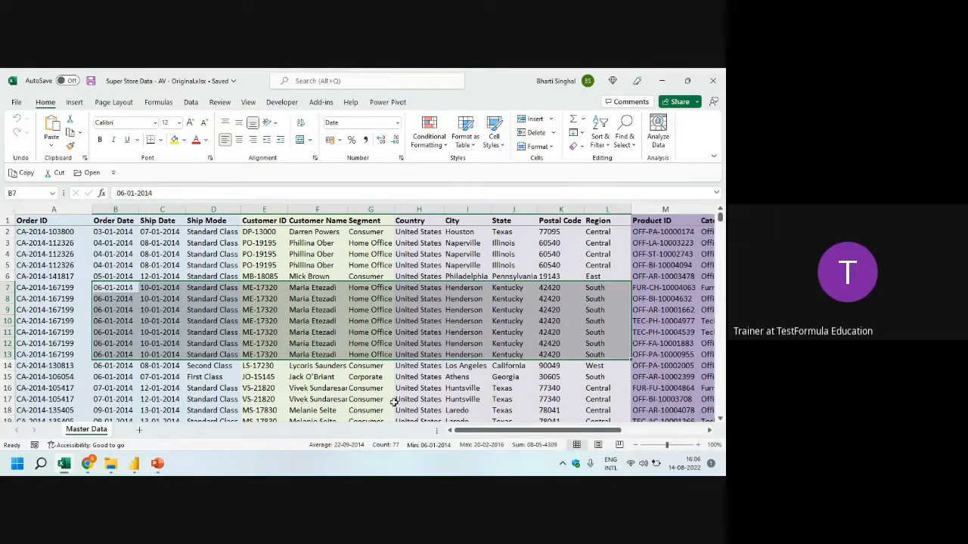
{"action": "left_click_drag", "start_coordinate": [553, 434], "coordinate": [643, 430]}
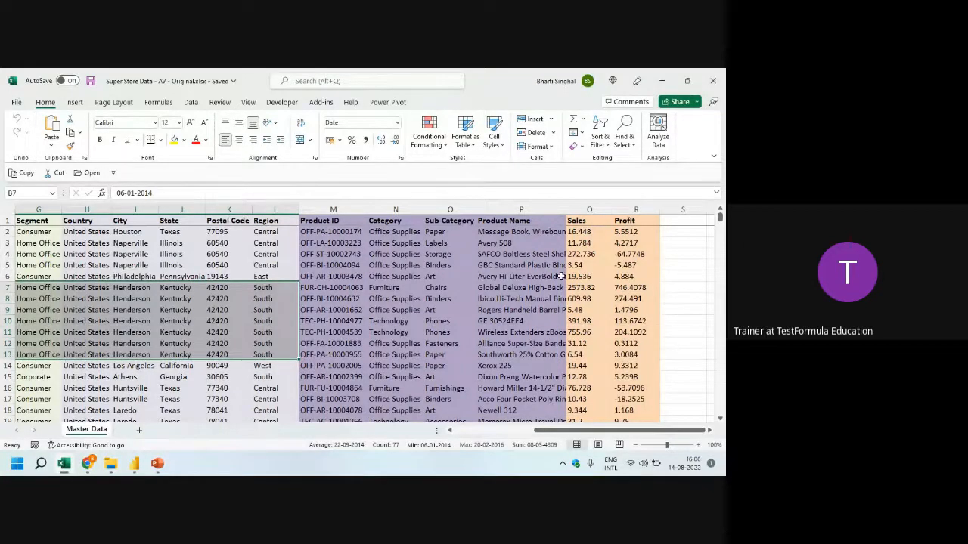
{"action": "left_click_drag", "start_coordinate": [581, 431], "coordinate": [482, 435]}
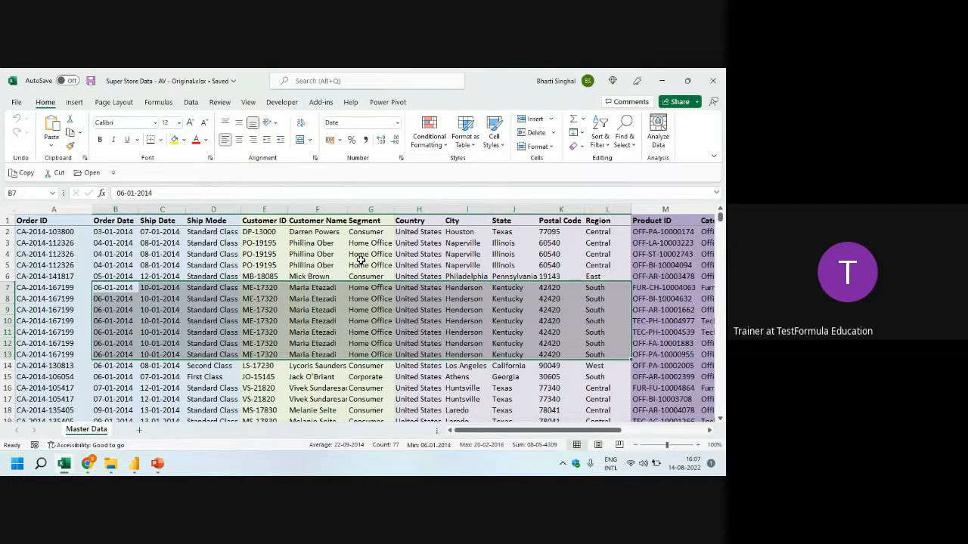
Clear the marked rows and run a Google search for 'star schema' in a new Chrome tab.
{"action": "left_click", "coordinate": [349, 276]}
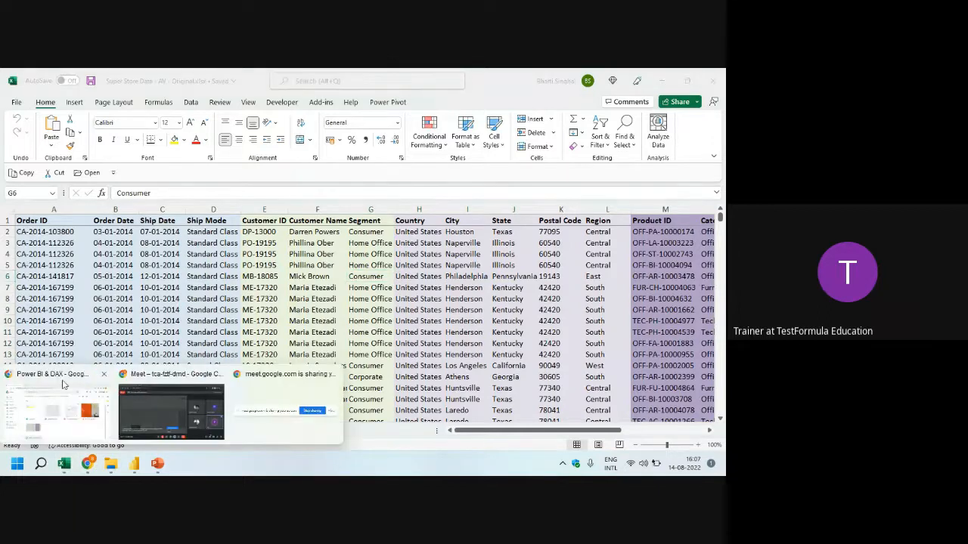
{"action": "left_click", "coordinate": [63, 386]}
{"action": "left_click", "coordinate": [143, 77]}
{"action": "type", "text": "s"}
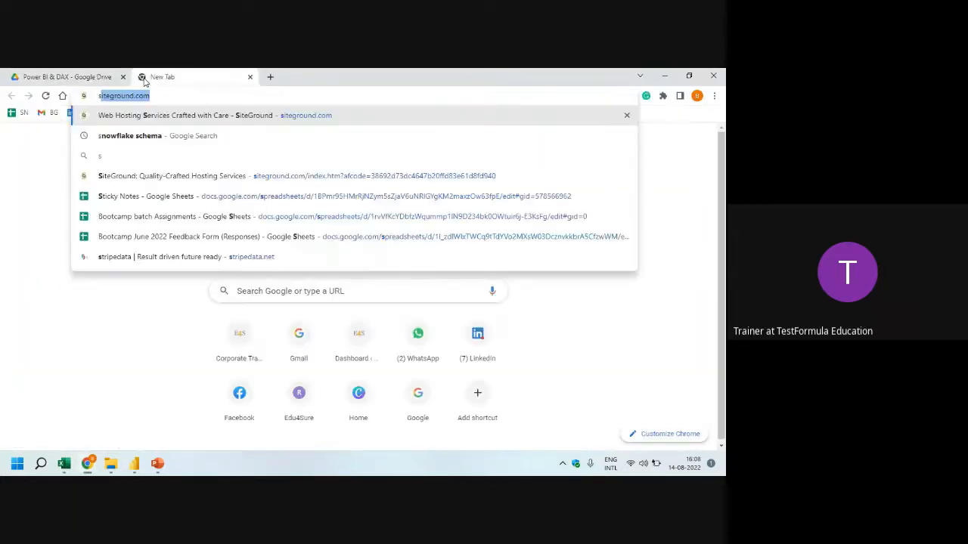
{"action": "type", "text": "tar schema"}
{"action": "key", "text": "Return"}
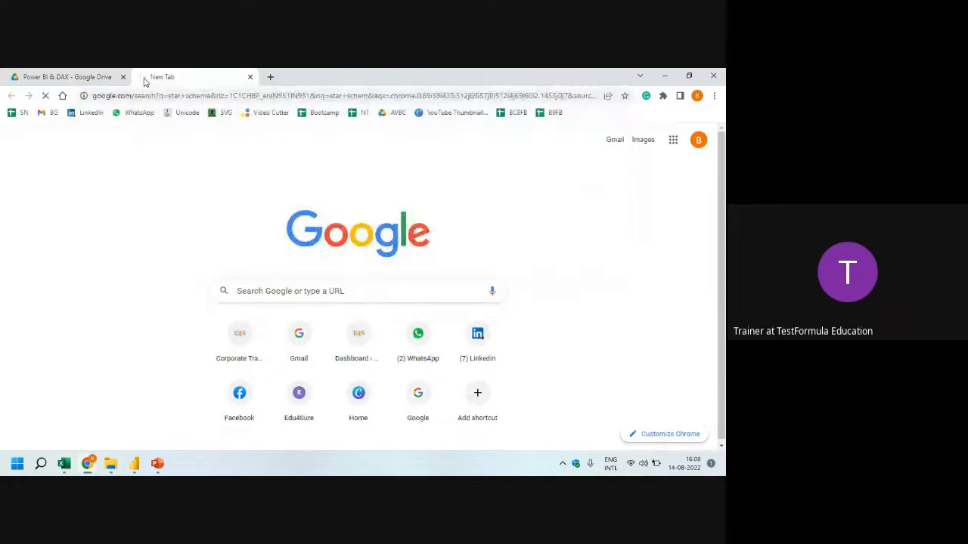
Open the guru99 star schema article from the image results and scroll to its diagram.
{"action": "left_click", "coordinate": [147, 167]}
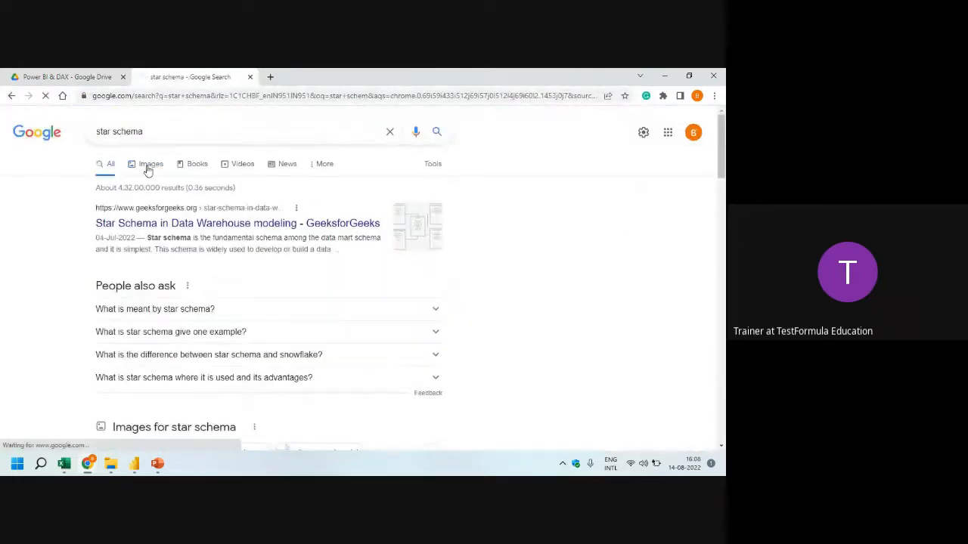
{"action": "left_click", "coordinate": [346, 270]}
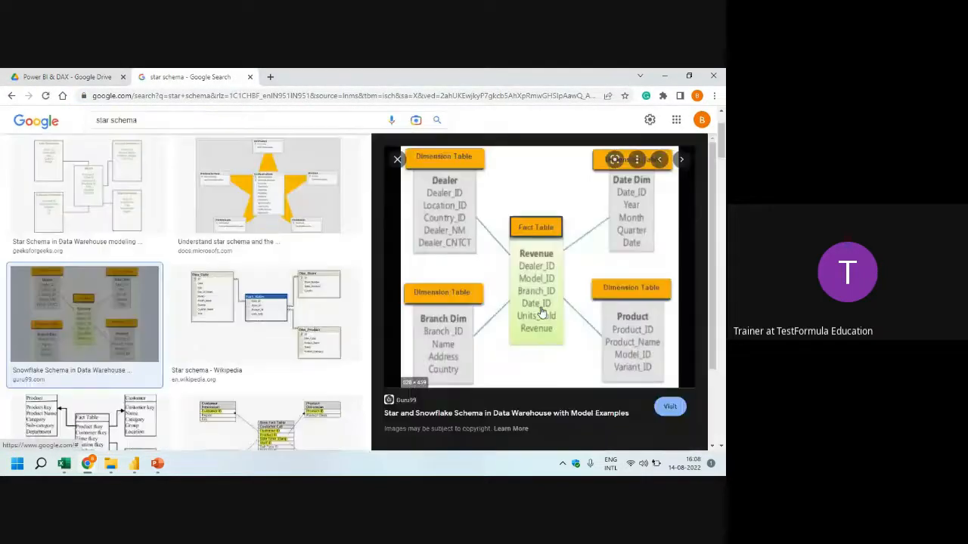
{"action": "left_click", "coordinate": [508, 274]}
{"action": "scroll", "coordinate": [507, 275], "scroll_direction": "down", "scroll_amount": 10}
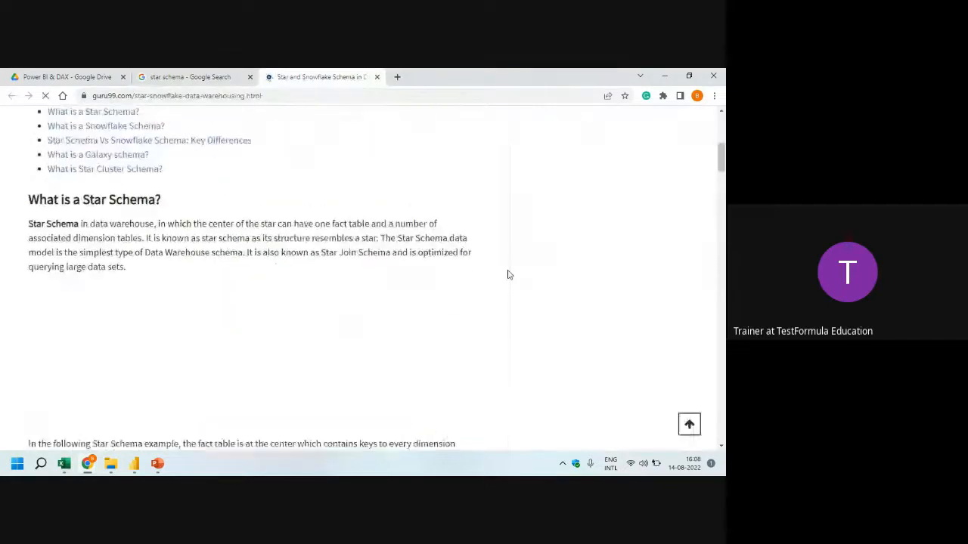
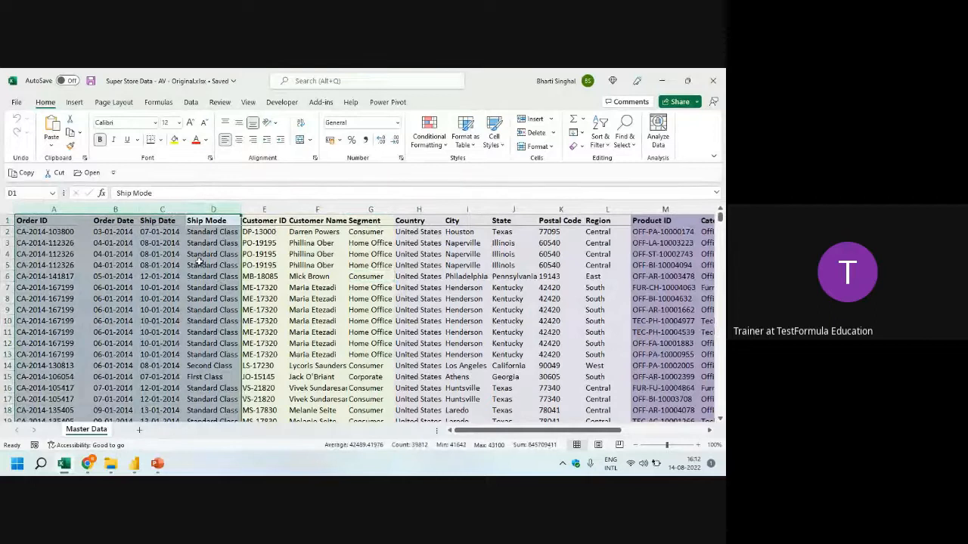
Highlight the order (A–D), customer (E–G), location, product (M–P) and Sales/Profit column groups.
{"action": "left_click_drag", "start_coordinate": [51, 208], "coordinate": [204, 209]}
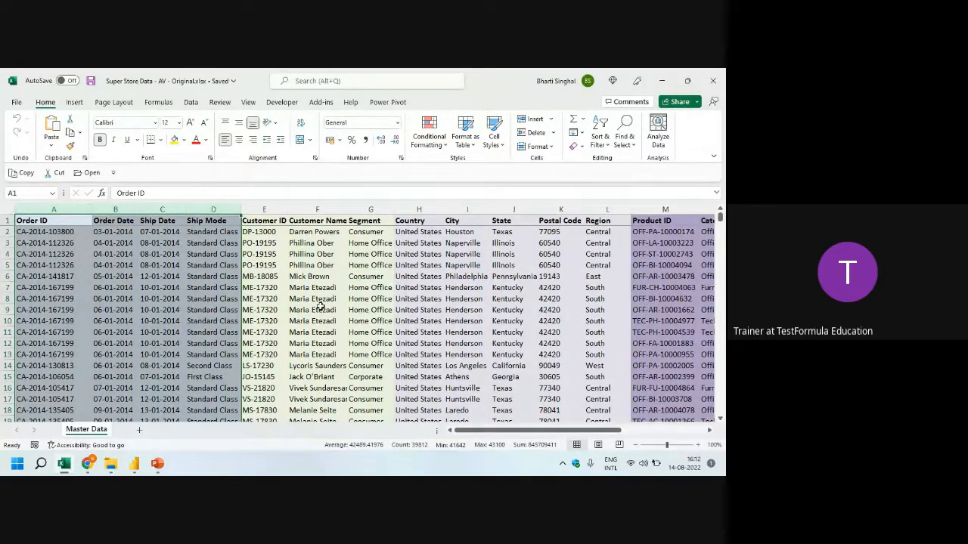
{"action": "left_click_drag", "start_coordinate": [84, 209], "coordinate": [216, 208]}
{"action": "left_click_drag", "start_coordinate": [264, 209], "coordinate": [372, 209]}
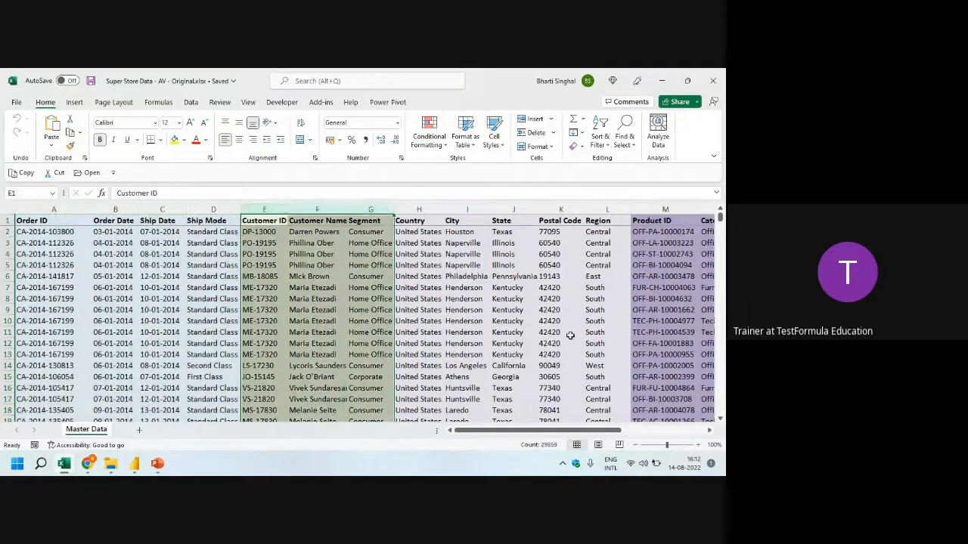
{"action": "left_click_drag", "start_coordinate": [266, 209], "coordinate": [365, 208]}
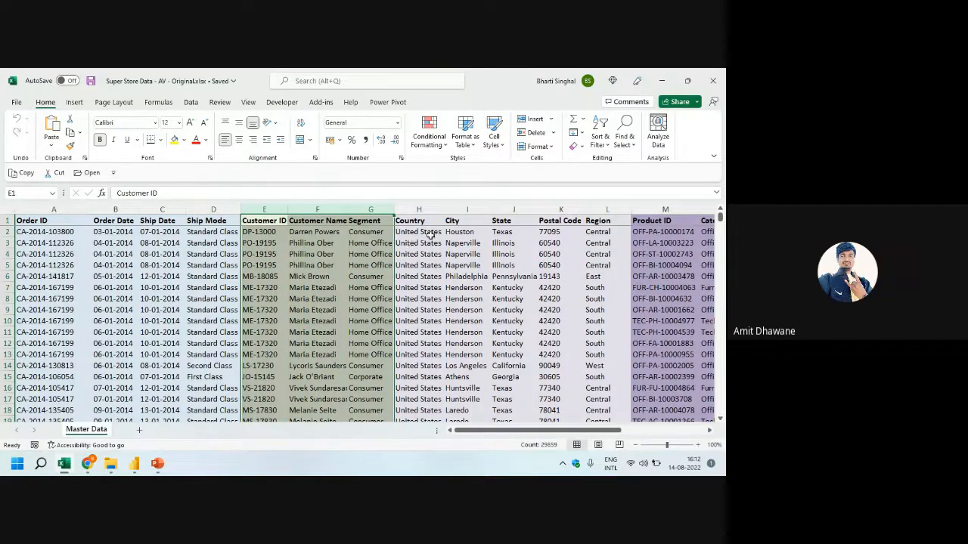
{"action": "left_click_drag", "start_coordinate": [435, 210], "coordinate": [610, 202]}
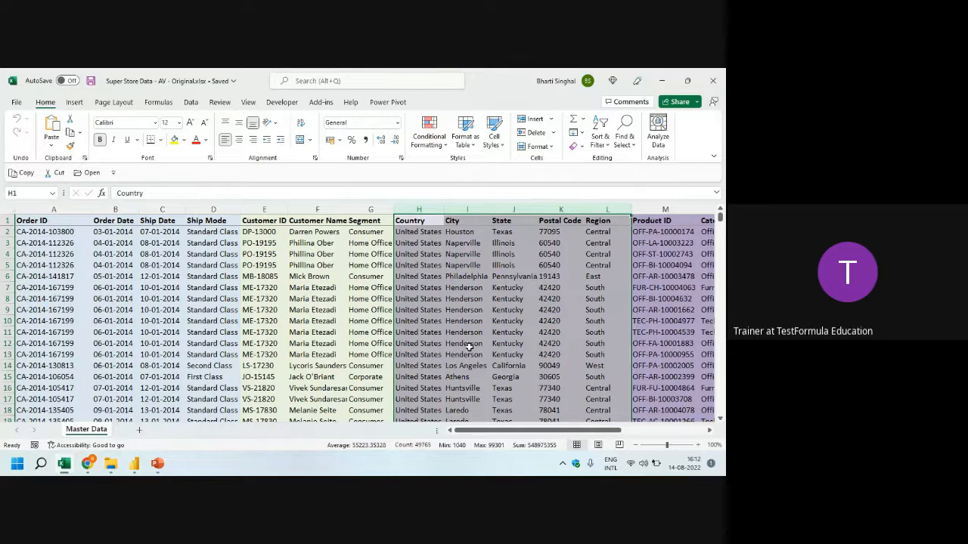
{"action": "left_click_drag", "start_coordinate": [478, 435], "coordinate": [575, 433]}
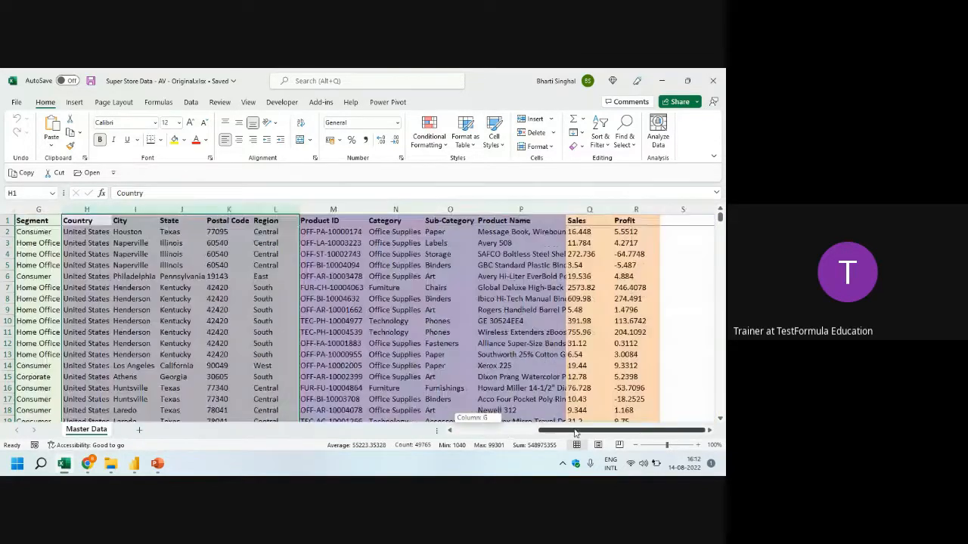
{"action": "left_click_drag", "start_coordinate": [332, 209], "coordinate": [521, 209]}
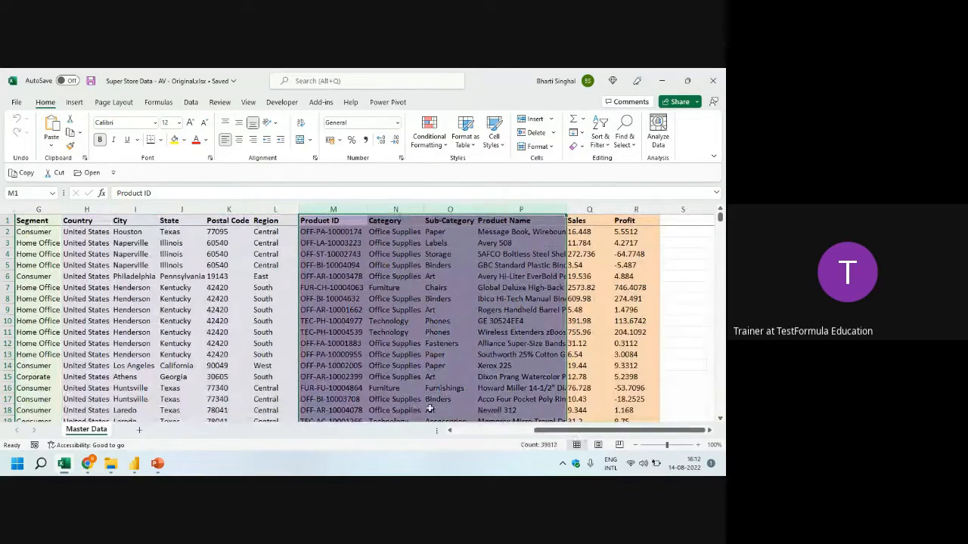
{"action": "left_click_drag", "start_coordinate": [589, 209], "coordinate": [636, 210]}
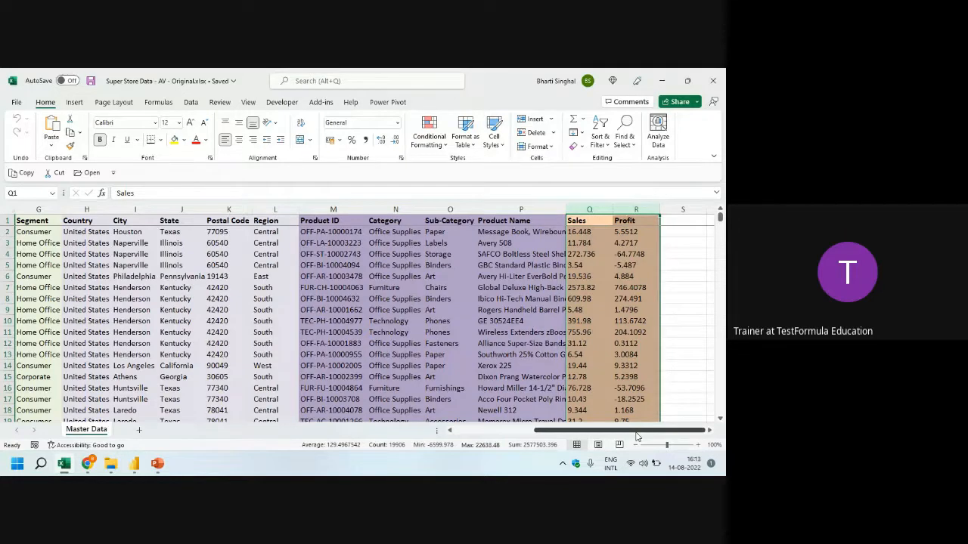
{"action": "left_click_drag", "start_coordinate": [636, 436], "coordinate": [27, 207]}
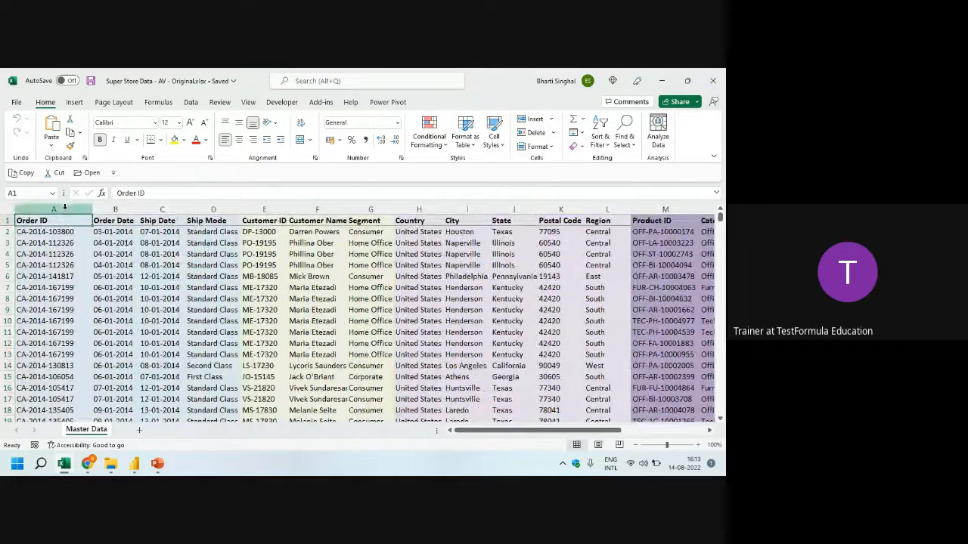
Re-select the order, customer, and Country-to-Region location columns, then the Product ID column.
{"action": "left_click_drag", "start_coordinate": [53, 210], "coordinate": [213, 210]}
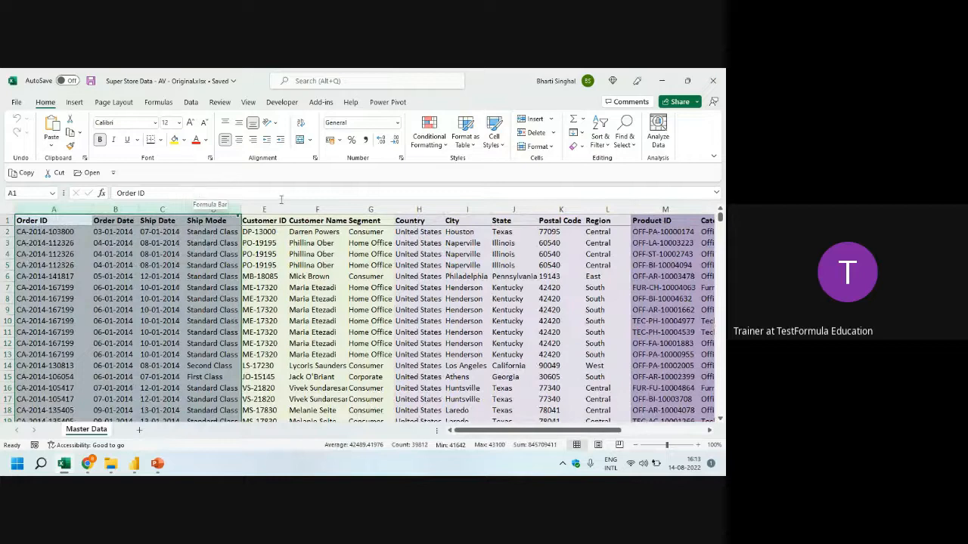
{"action": "left_click_drag", "start_coordinate": [264, 210], "coordinate": [363, 209]}
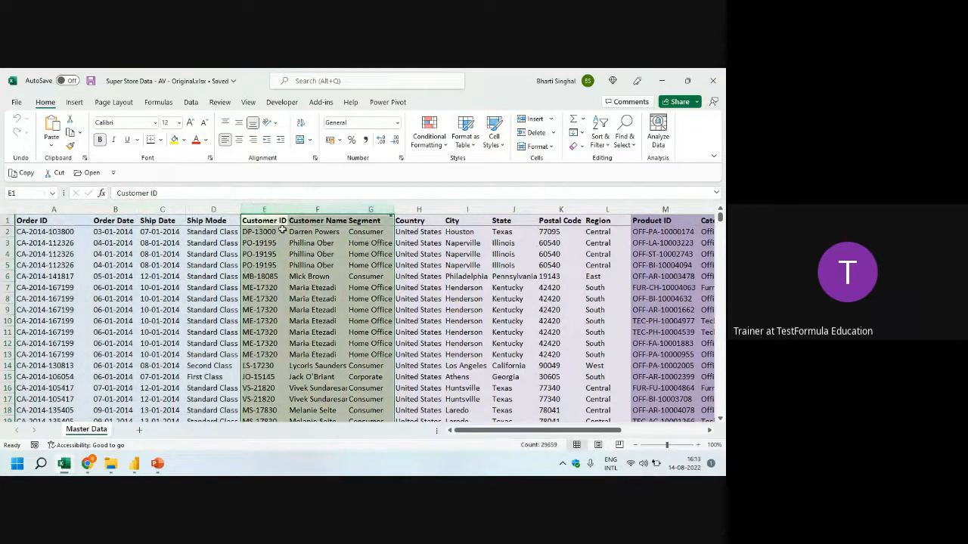
{"action": "left_click_drag", "start_coordinate": [432, 209], "coordinate": [606, 209]}
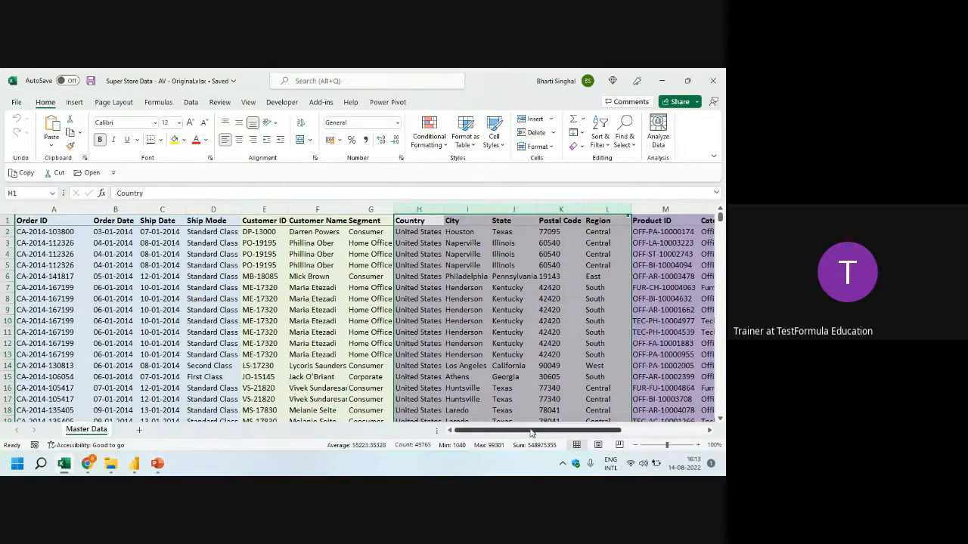
{"action": "left_click_drag", "start_coordinate": [539, 431], "coordinate": [618, 431]}
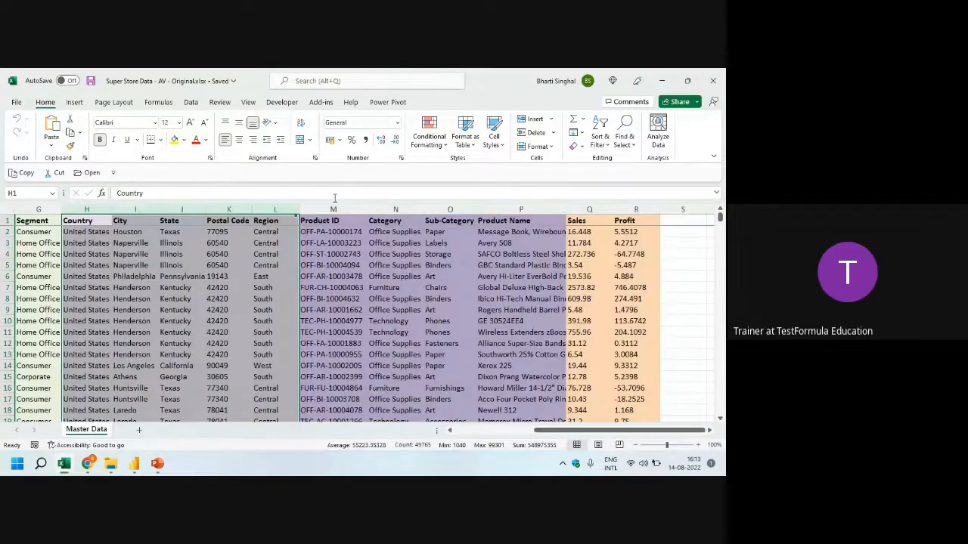
{"action": "left_click", "coordinate": [333, 210]}
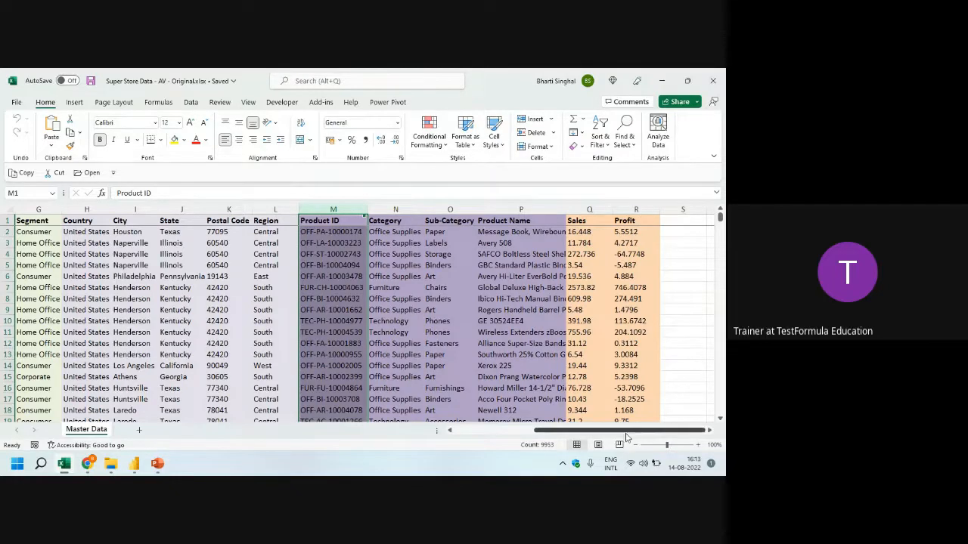
{"action": "left_click_drag", "start_coordinate": [635, 436], "coordinate": [537, 435]}
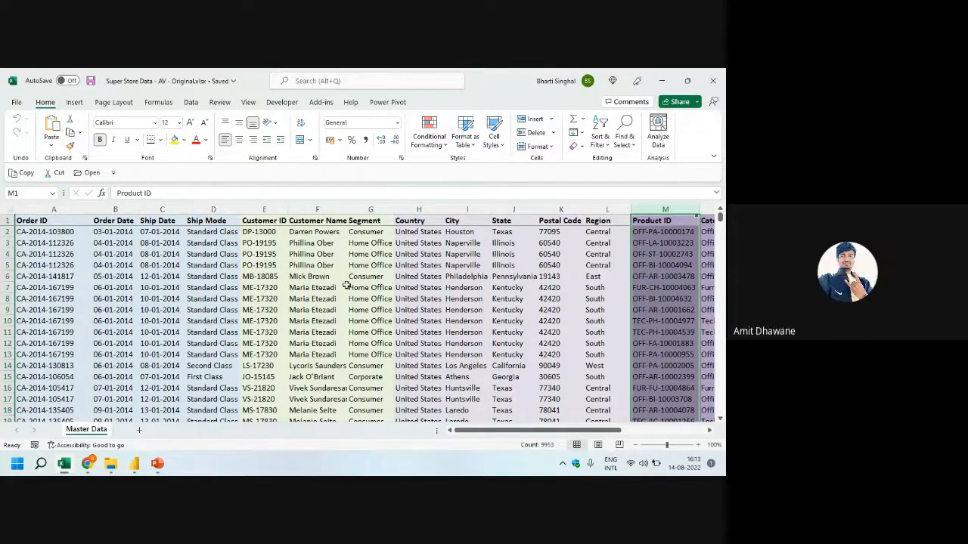
Save and close the Super Store Data workbook, then close Power BI Desktop without saving.
{"action": "left_click", "coordinate": [331, 266]}
{"action": "left_click", "coordinate": [16, 103]}
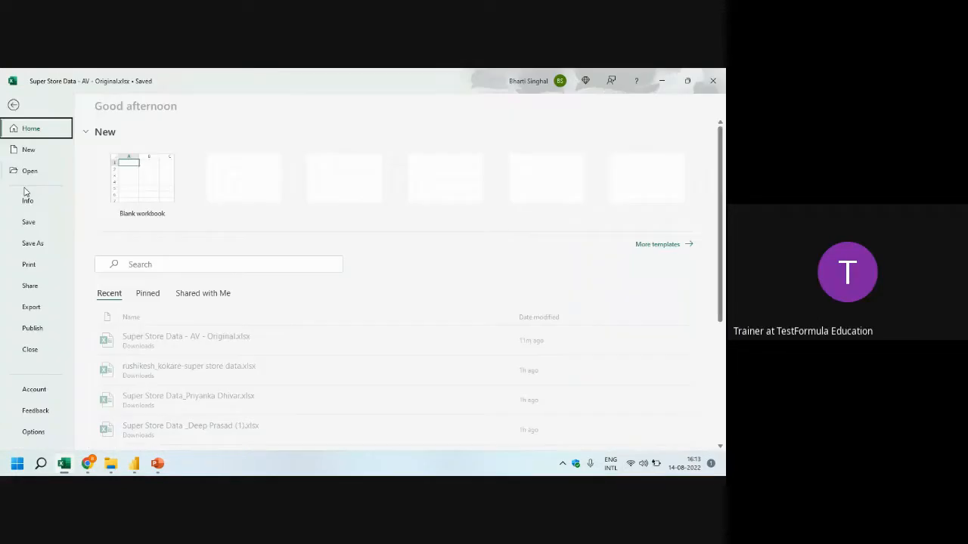
{"action": "left_click", "coordinate": [30, 219]}
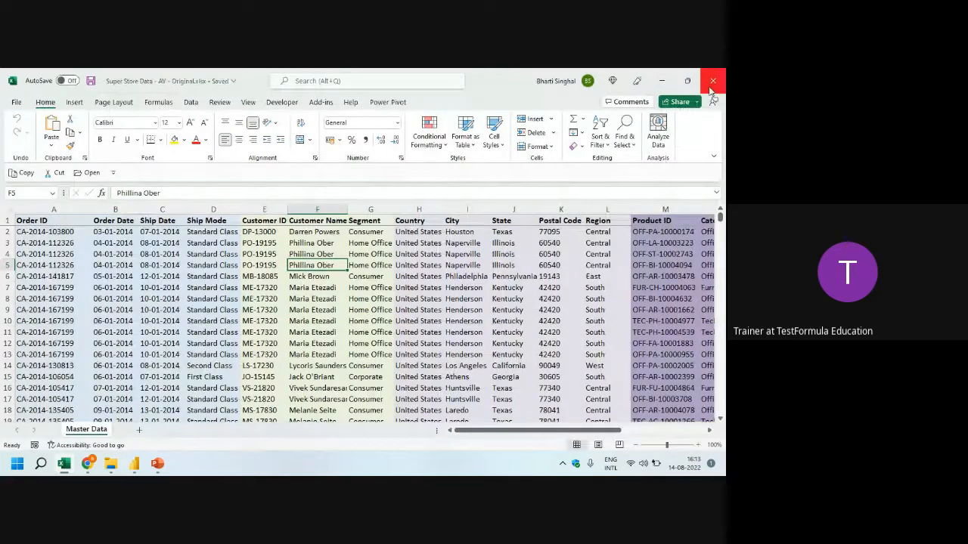
{"action": "left_click", "coordinate": [711, 87]}
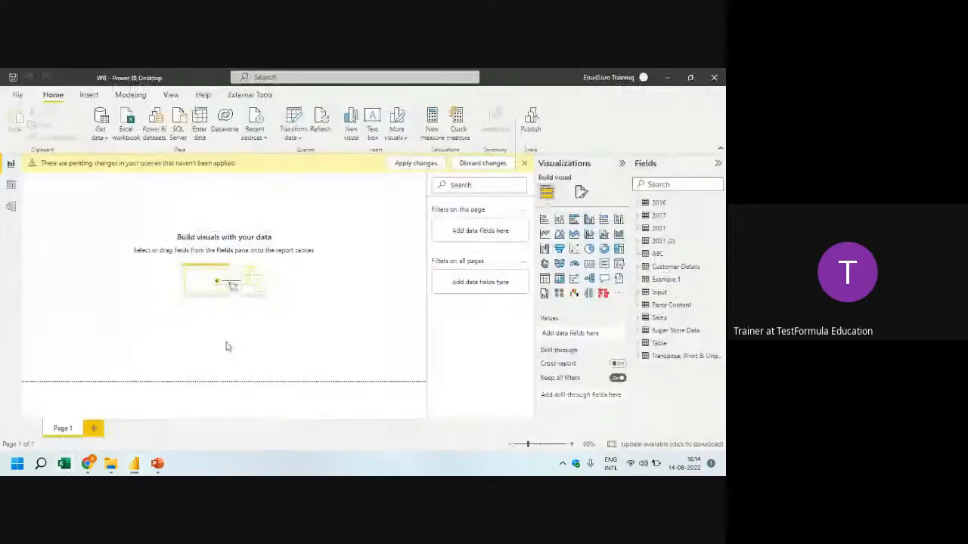
{"action": "left_click", "coordinate": [714, 77]}
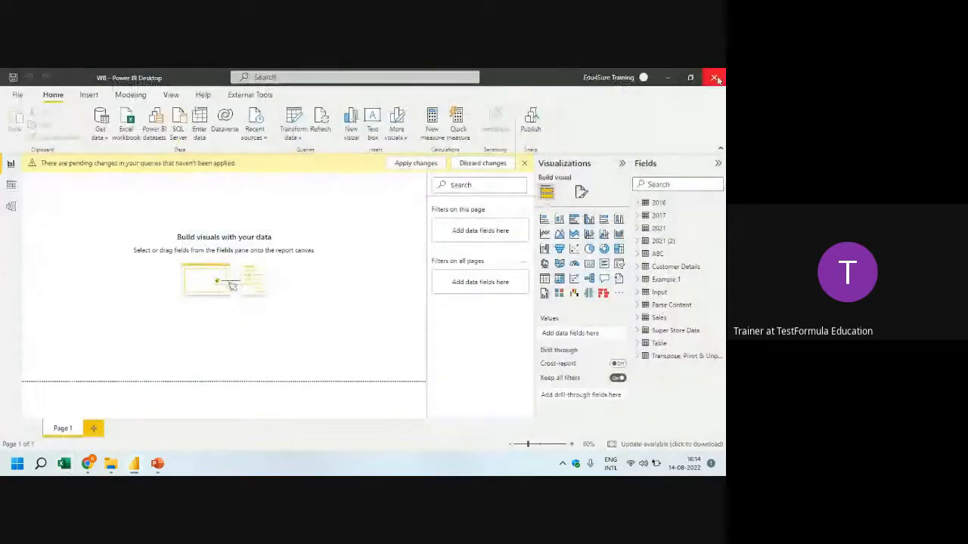
{"action": "left_click", "coordinate": [409, 285]}
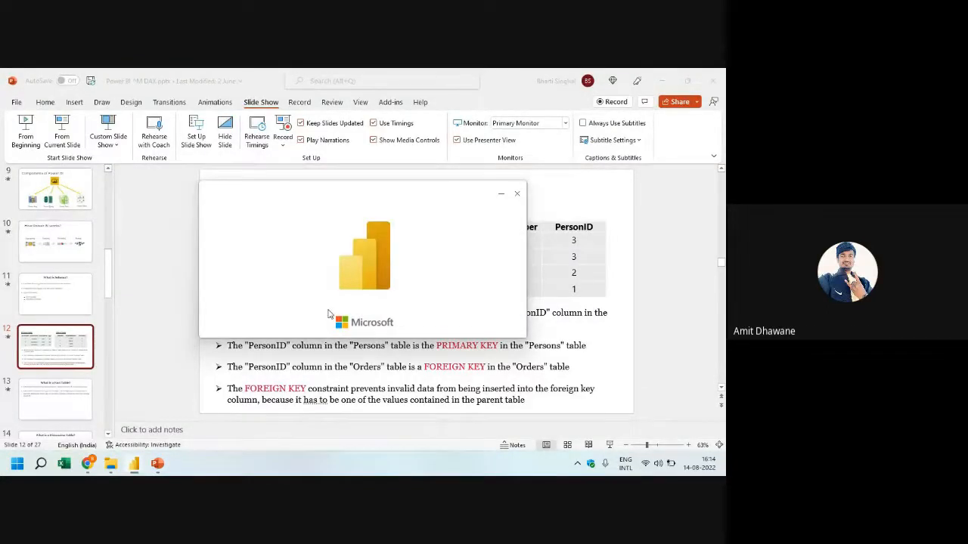
Dismiss the Power BI loading splash and relaunch Power BI Desktop from the taskbar.
{"action": "left_click", "coordinate": [516, 194]}
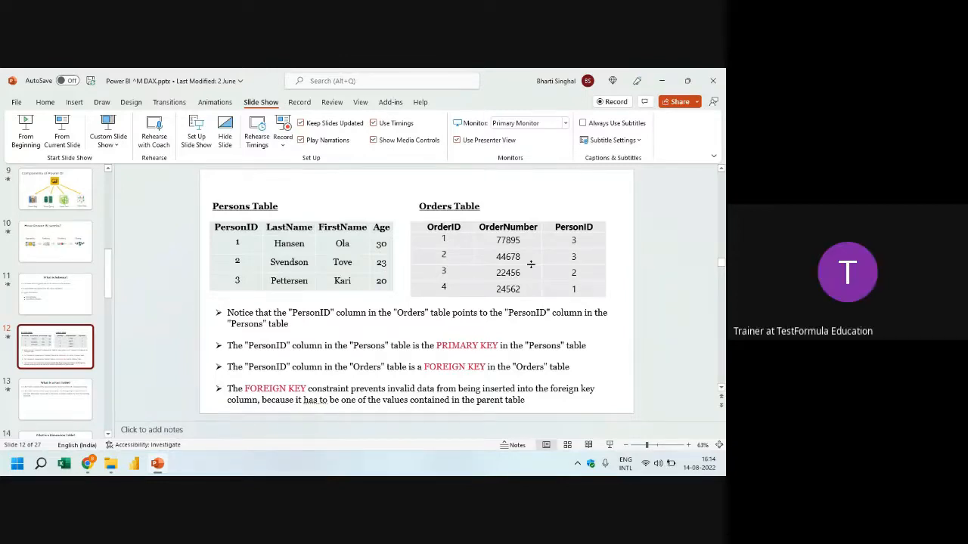
{"action": "left_click", "coordinate": [135, 470]}
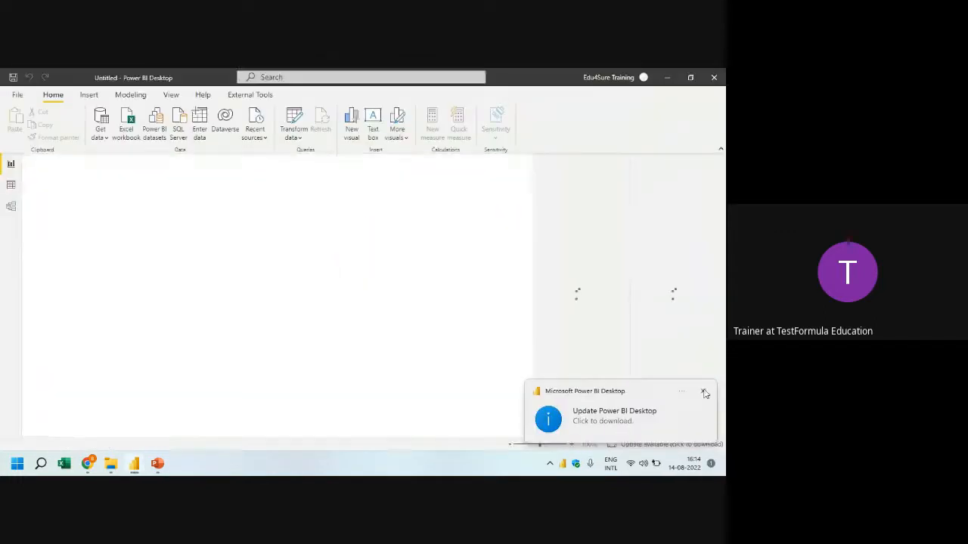
Dismiss the Power BI update notification and close the start screen.
{"action": "left_click", "coordinate": [704, 393]}
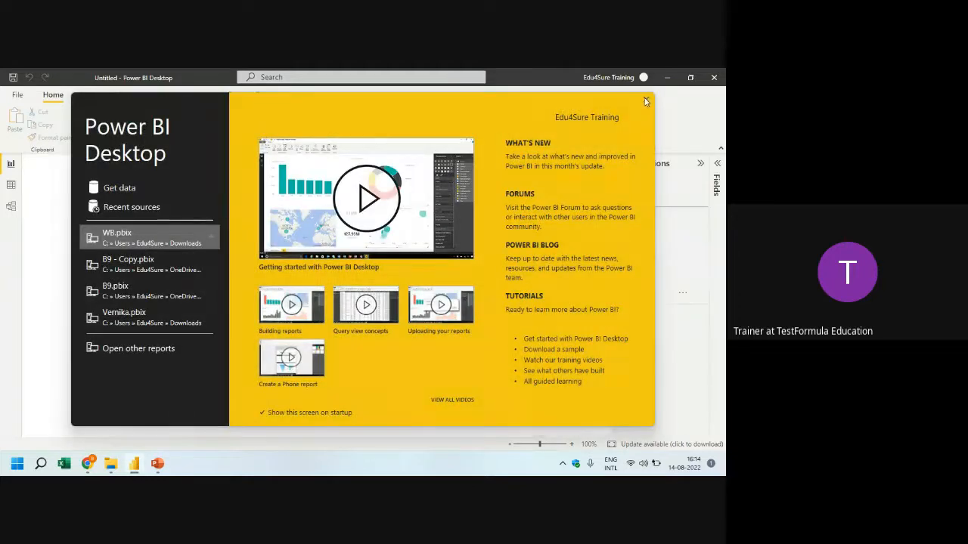
{"action": "left_click", "coordinate": [643, 101]}
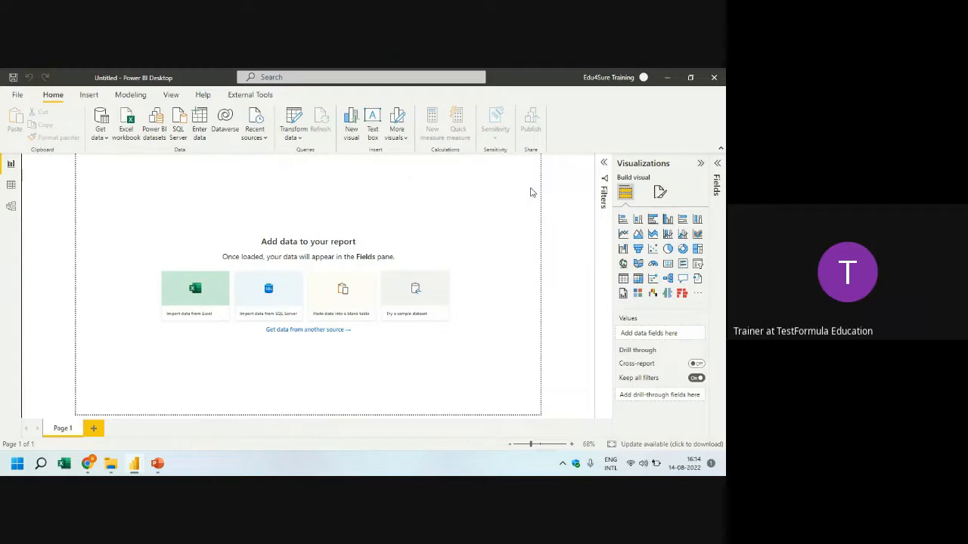
Bring the Google Meet window forward briefly, then return to Power BI Desktop.
{"action": "mouse_move", "coordinate": [86, 464]}
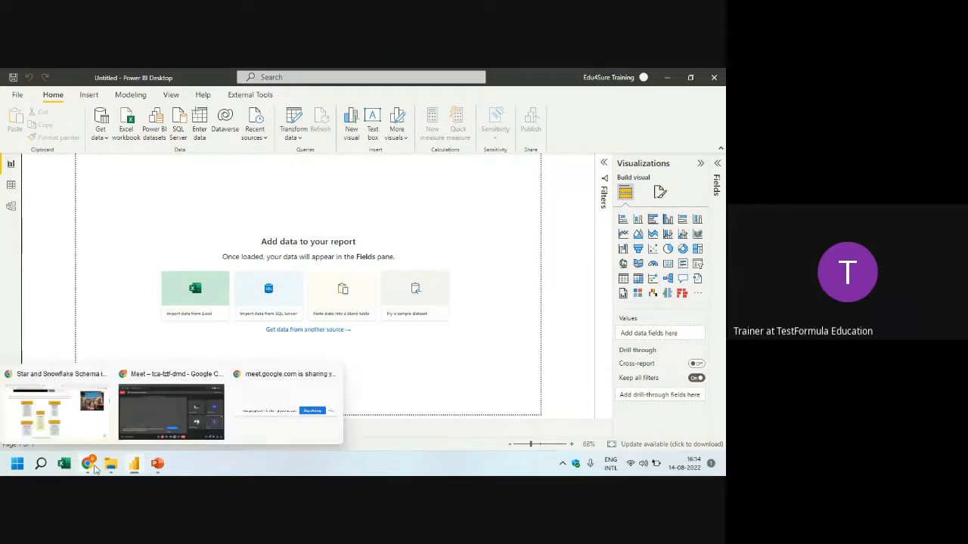
{"action": "left_click", "coordinate": [190, 417]}
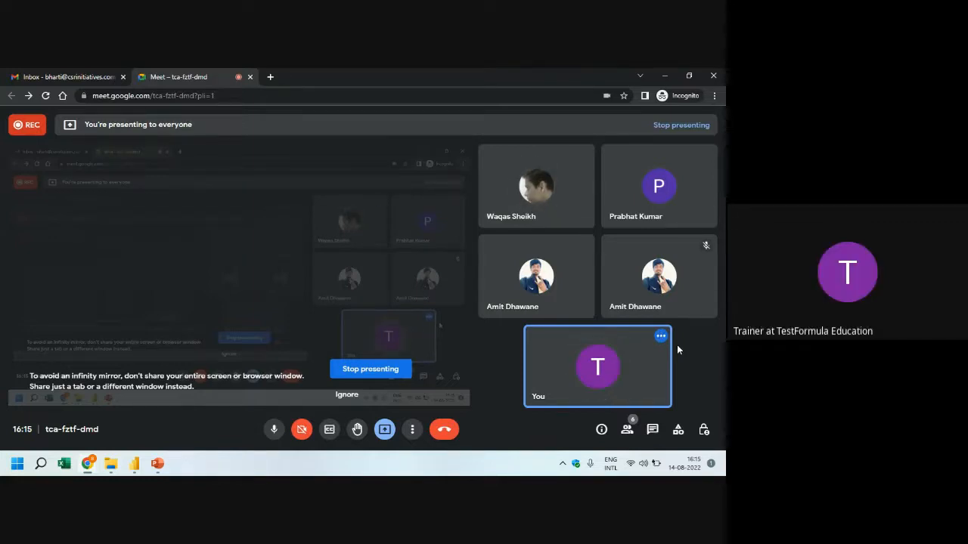
{"action": "left_click", "coordinate": [134, 464]}
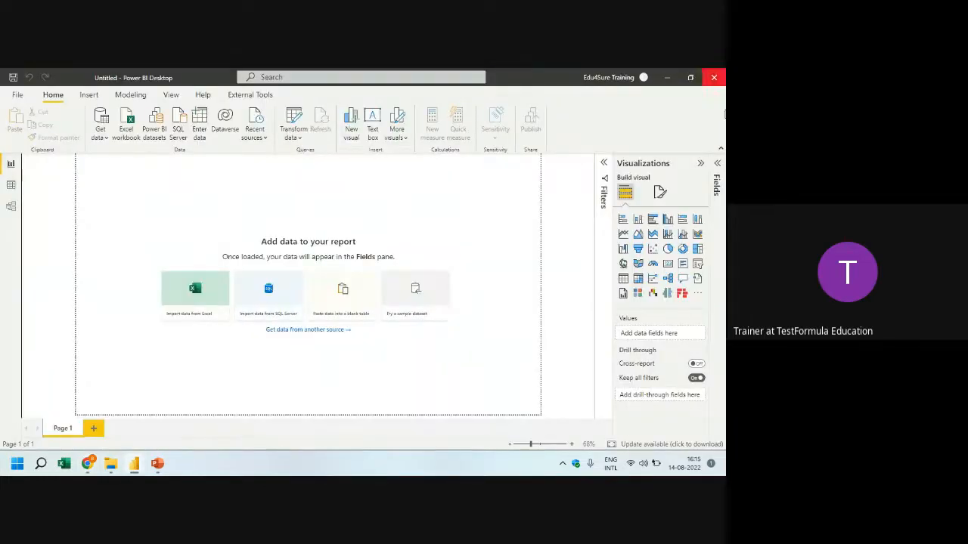
Expand the Fields pane beside Visualizations in the empty report.
{"action": "left_click", "coordinate": [716, 165]}
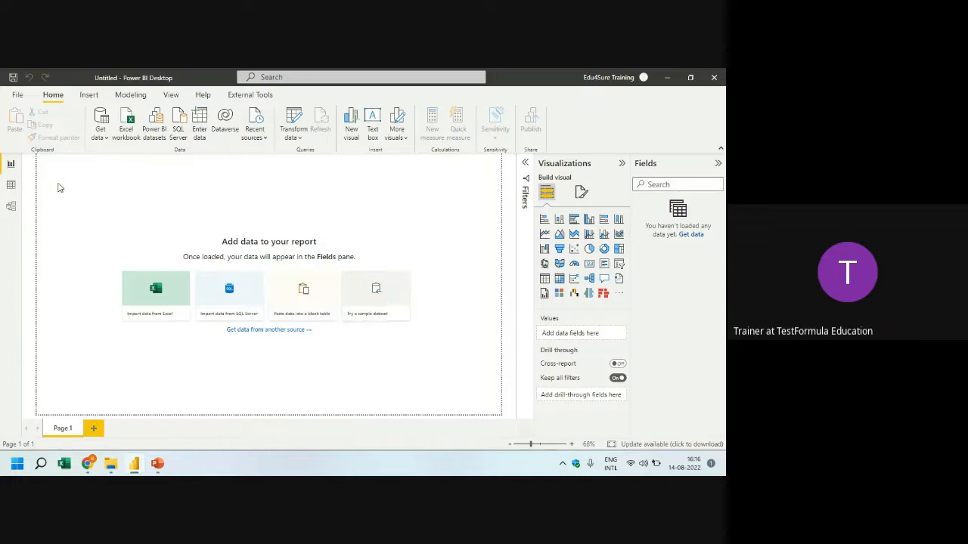
Open Save As for the untitled report in Downloads, then switch to the Google Meet window.
{"action": "left_click", "coordinate": [21, 96]}
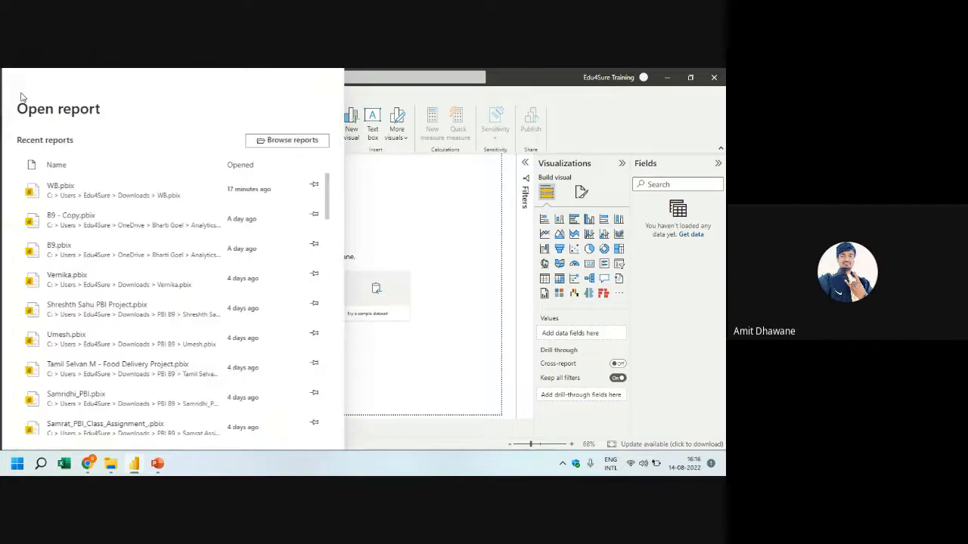
{"action": "left_click", "coordinate": [37, 164]}
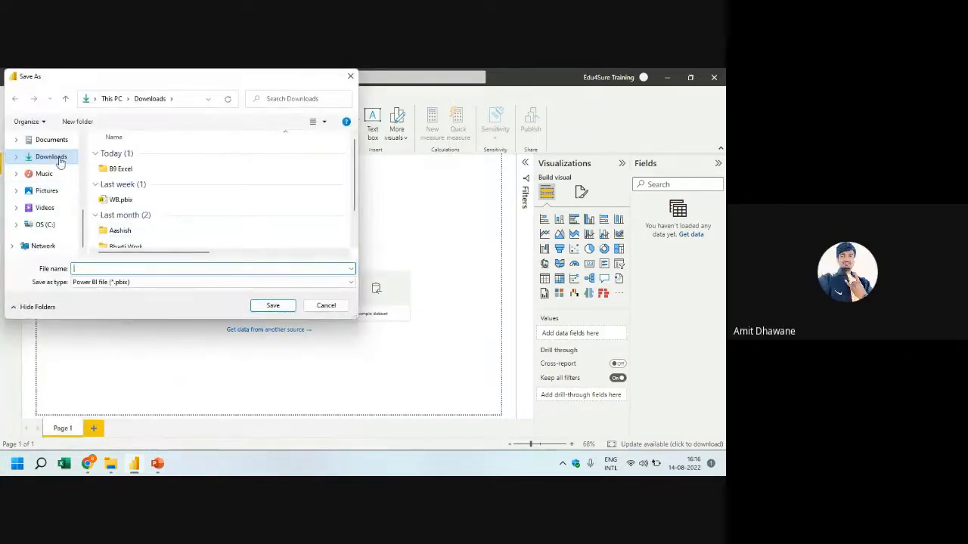
{"action": "left_click", "coordinate": [87, 268]}
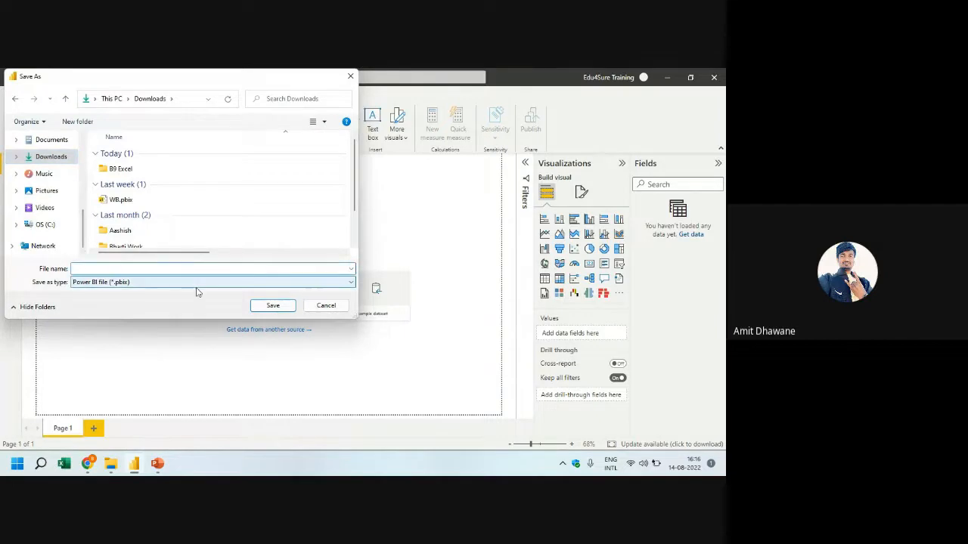
{"action": "mouse_move", "coordinate": [87, 463]}
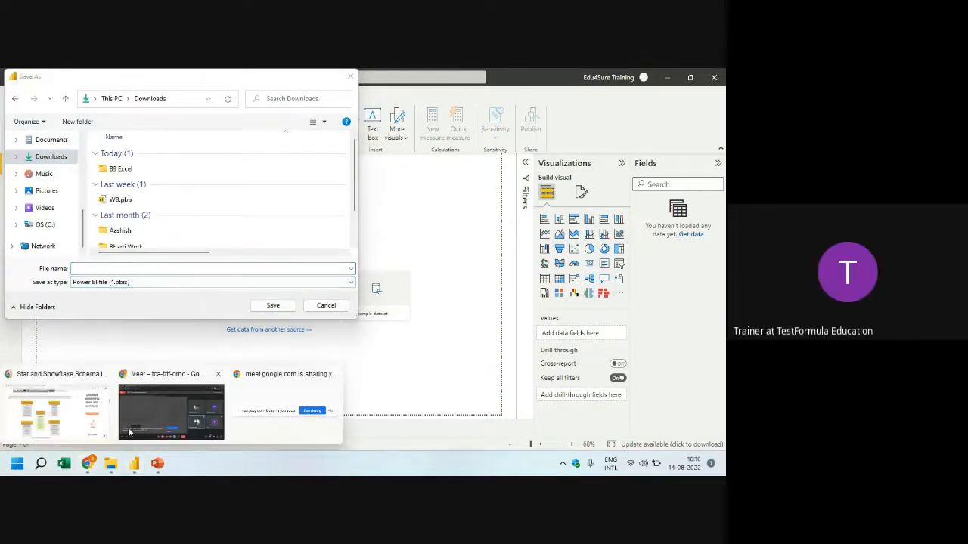
{"action": "left_click", "coordinate": [159, 418]}
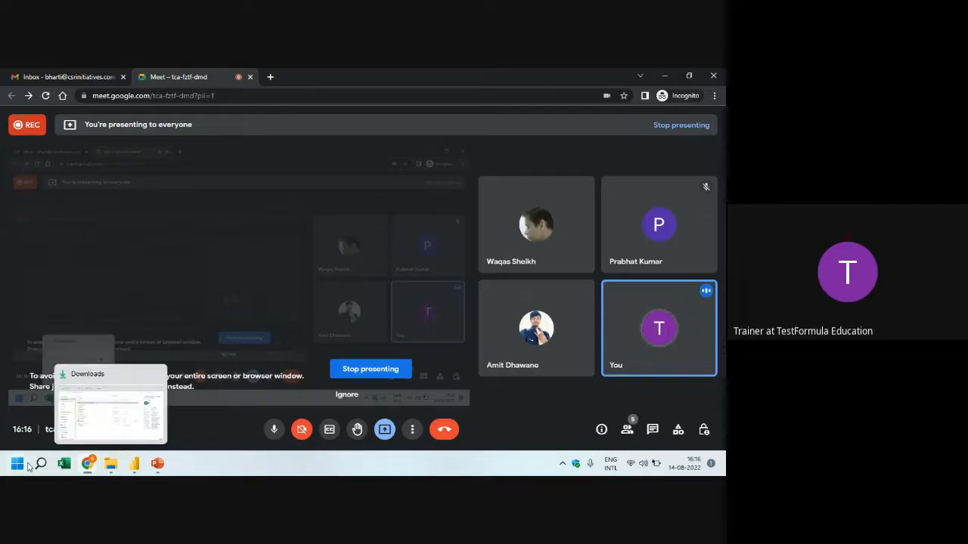
Copy the web address of the Power BI & DAX Drive folder in Chrome.
{"action": "mouse_move", "coordinate": [88, 463]}
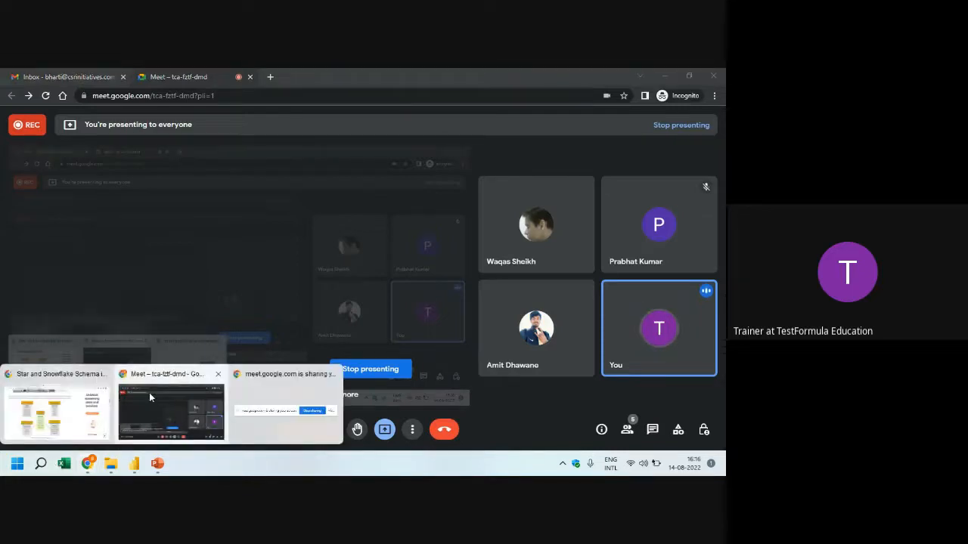
{"action": "left_click", "coordinate": [103, 410]}
{"action": "left_click", "coordinate": [76, 79]}
{"action": "left_click", "coordinate": [224, 96]}
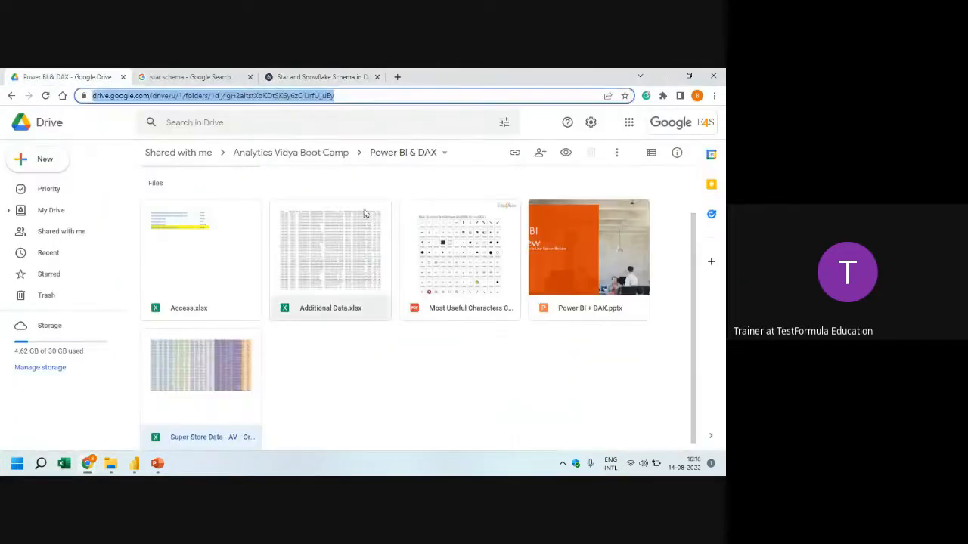
Paste and send the Drive folder link in the Meet chat, then return to Power BI.
{"action": "mouse_move", "coordinate": [87, 464]}
{"action": "left_click", "coordinate": [128, 443]}
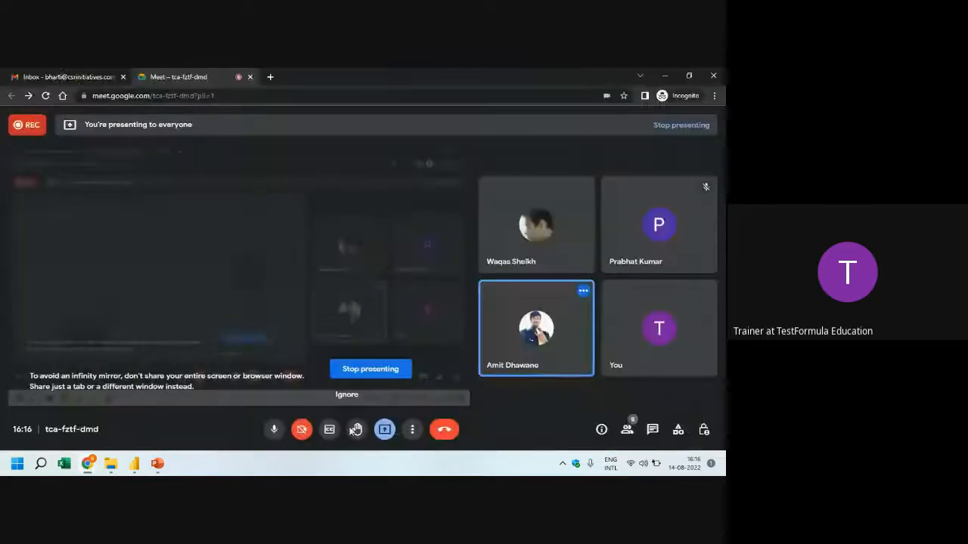
{"action": "left_click", "coordinate": [652, 430]}
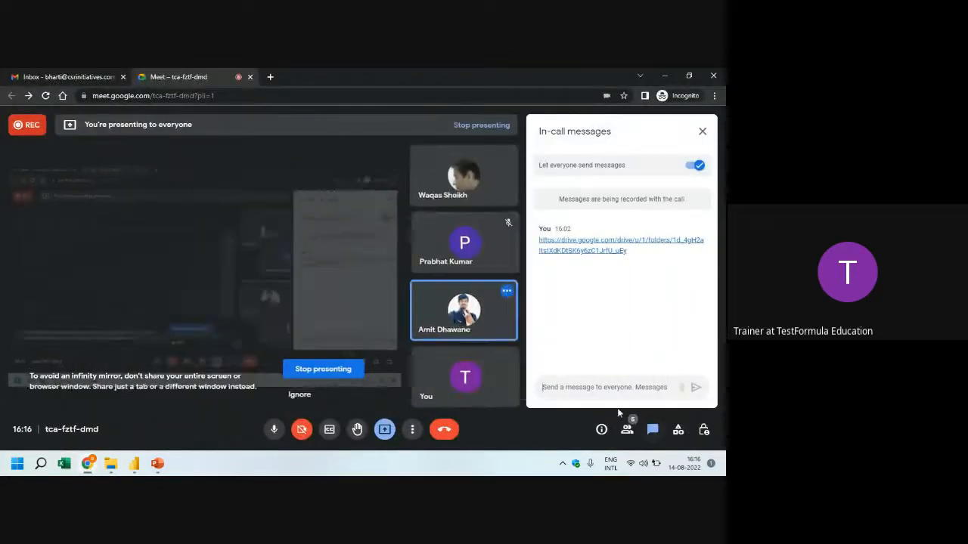
{"action": "key", "text": "Return"}
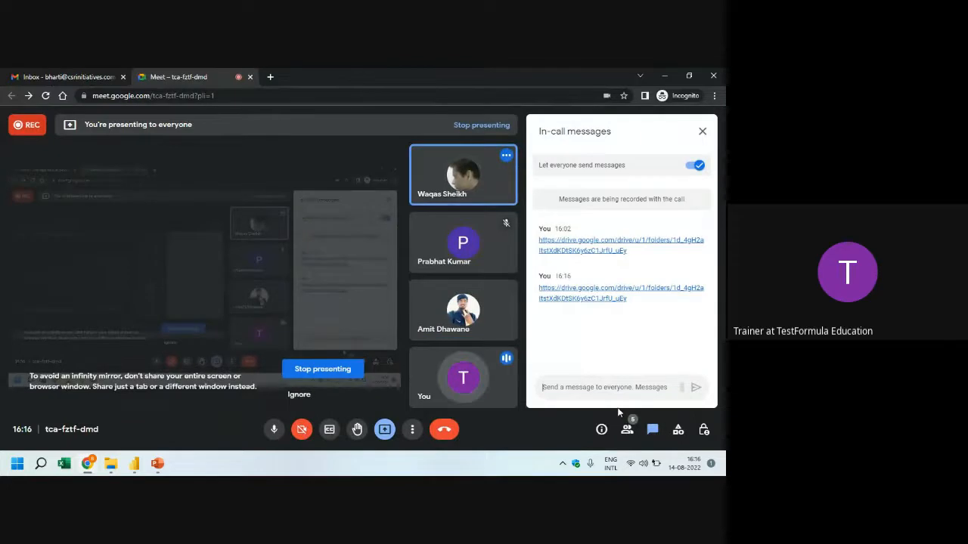
{"action": "left_click", "coordinate": [702, 132]}
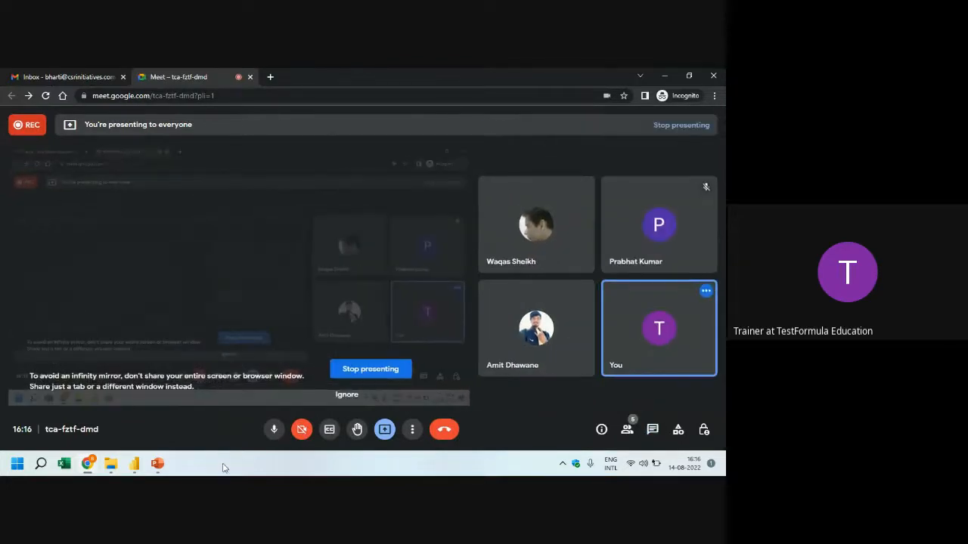
{"action": "left_click", "coordinate": [133, 463]}
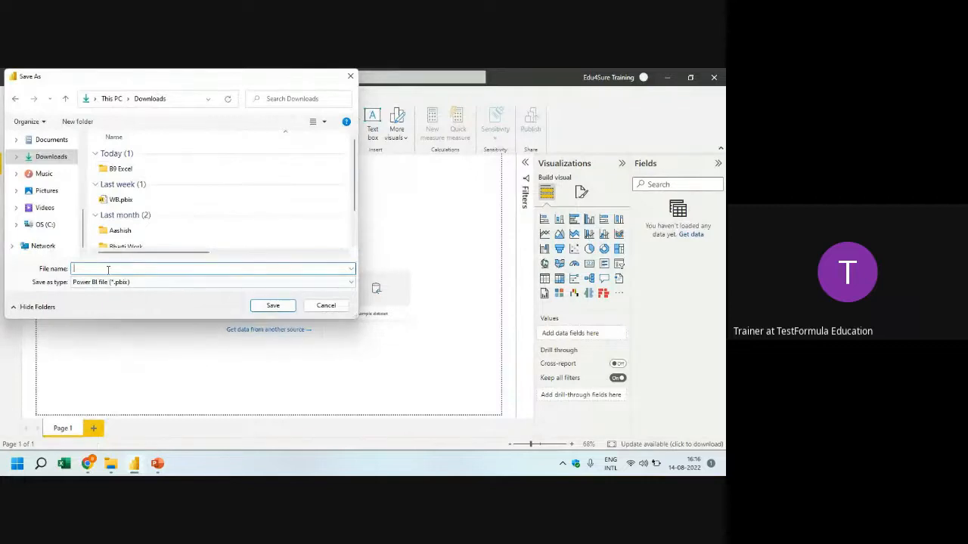
Save the report as 'WBPBI', correcting a typo in the name.
{"action": "type", "text": "WV"}
{"action": "key", "text": "BackSpace"}
{"action": "type", "text": "B"}
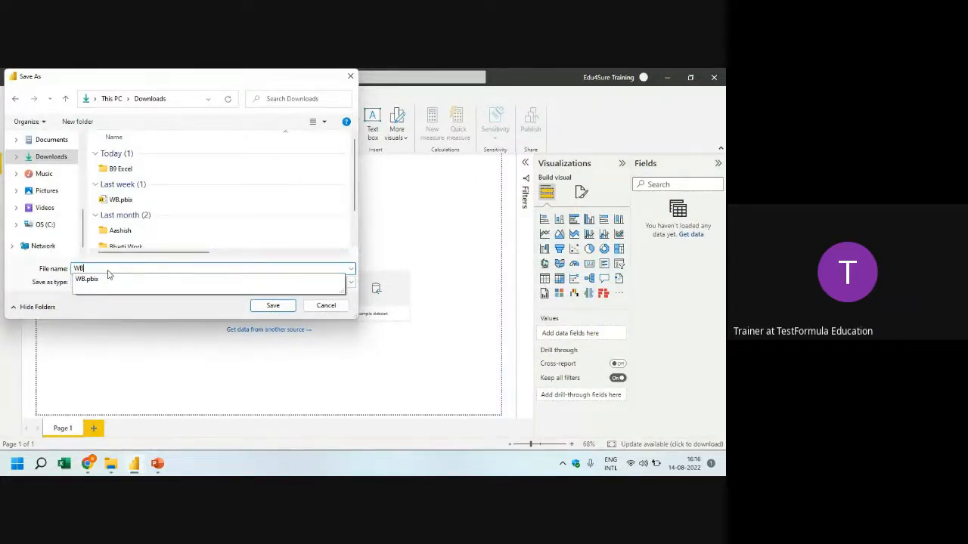
{"action": "type", "text": "PBI"}
{"action": "key", "text": "Return"}
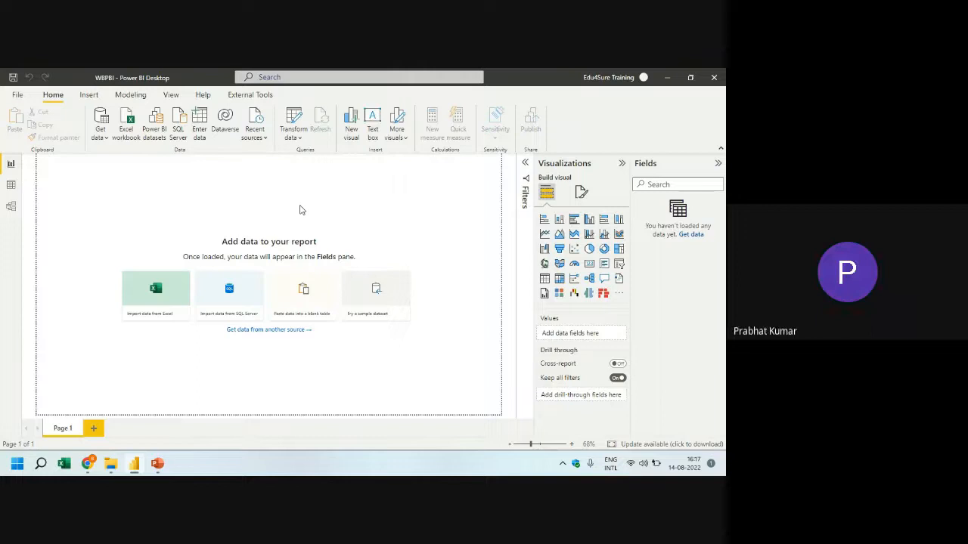
Search 'power bi sign in' in a new Chrome tab and open the Power BI sign-in result.
{"action": "mouse_move", "coordinate": [88, 463]}
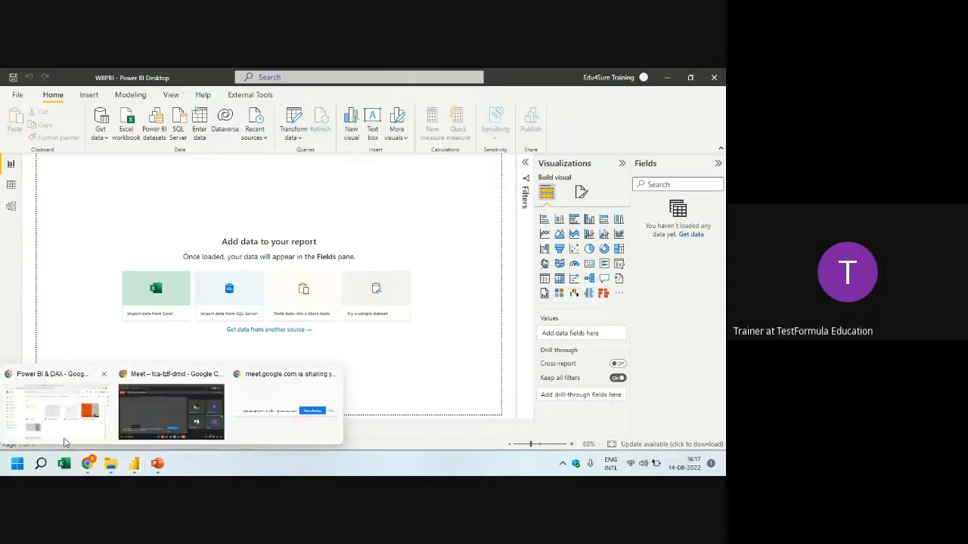
{"action": "left_click", "coordinate": [53, 412]}
{"action": "key", "text": "ctrl+t"}
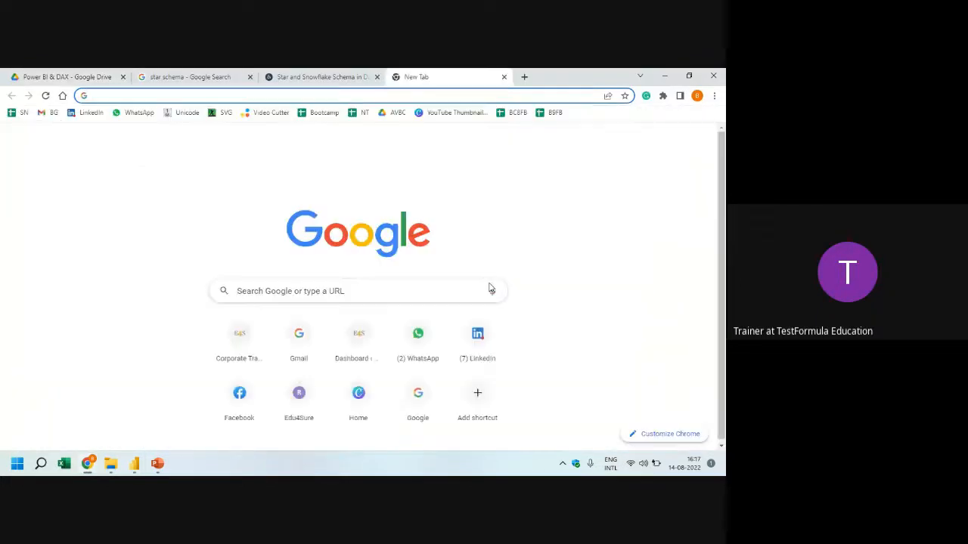
{"action": "type", "text": "power bi "}
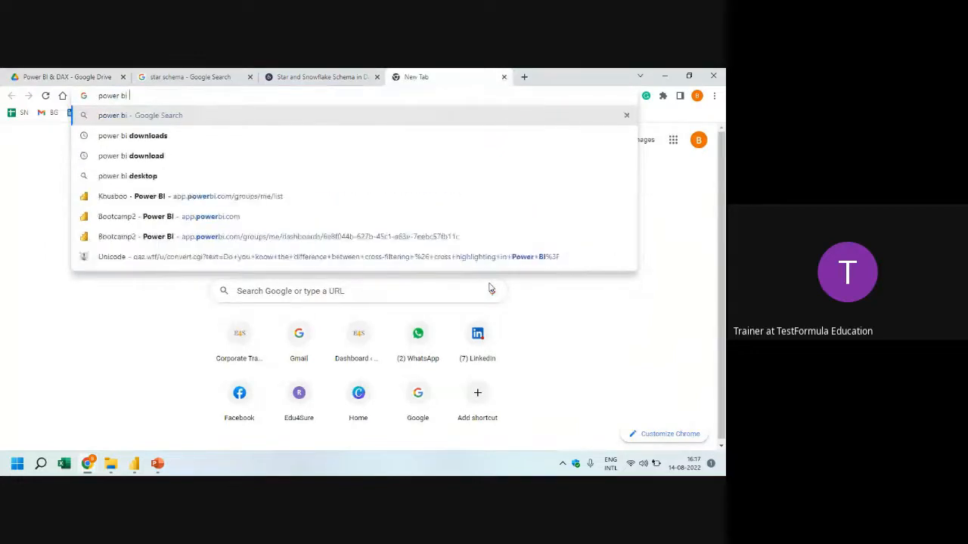
{"action": "type", "text": "sign in"}
{"action": "key", "text": "Return"}
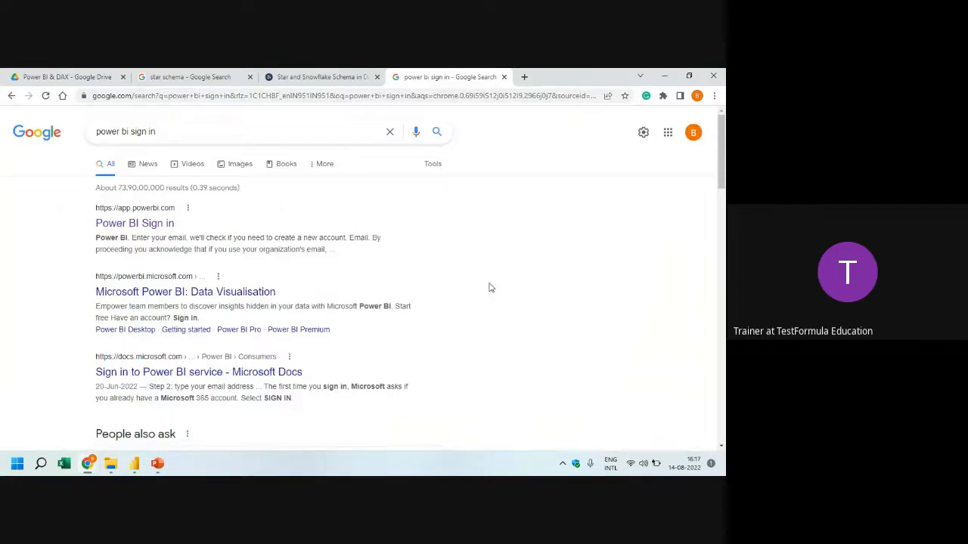
{"action": "left_click", "coordinate": [133, 225]}
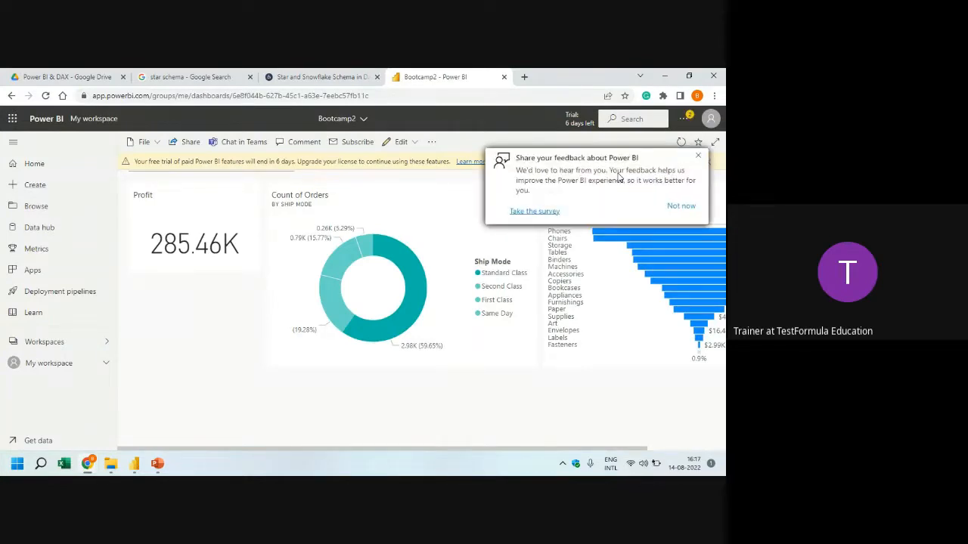
Dismiss the feedback popup on the Bootcamp2 dashboard.
{"action": "left_click", "coordinate": [698, 157]}
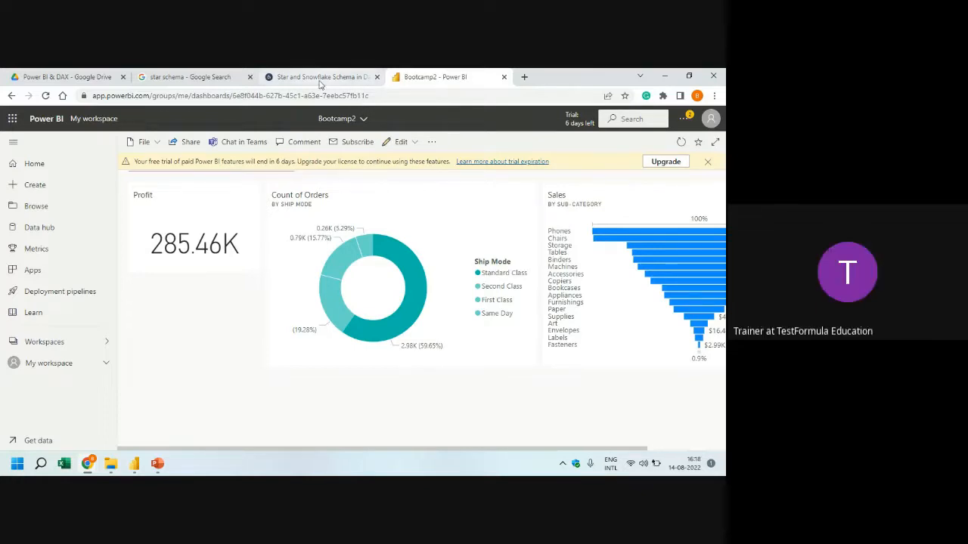
{"action": "mouse_move", "coordinate": [320, 85]}
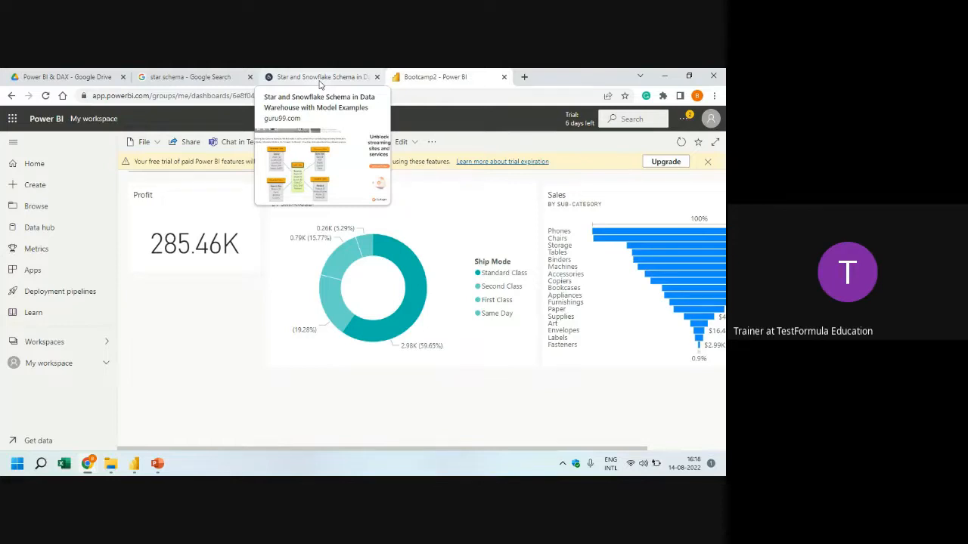
Dismiss the trial expiry notice and bring the Google Meet call window back to the front.
{"action": "left_click", "coordinate": [707, 161]}
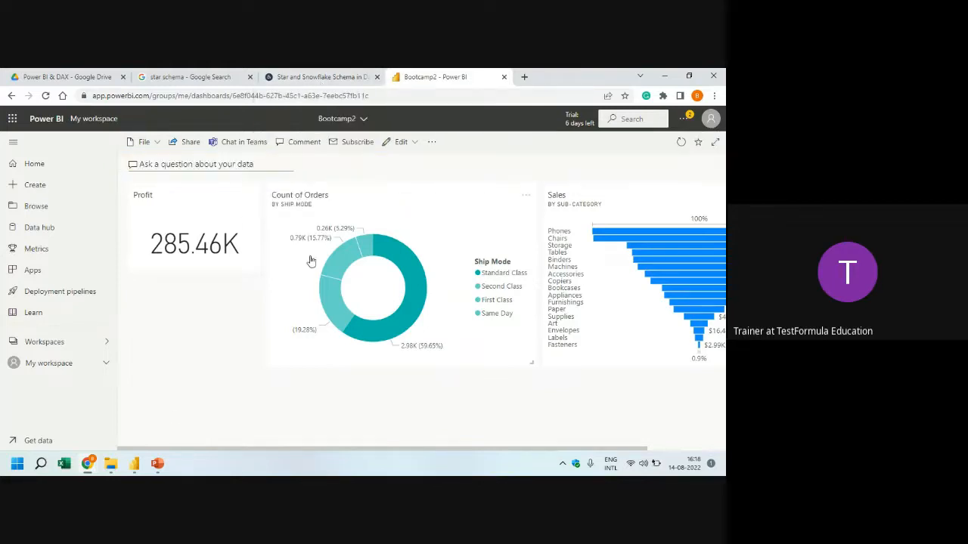
{"action": "mouse_move", "coordinate": [88, 463]}
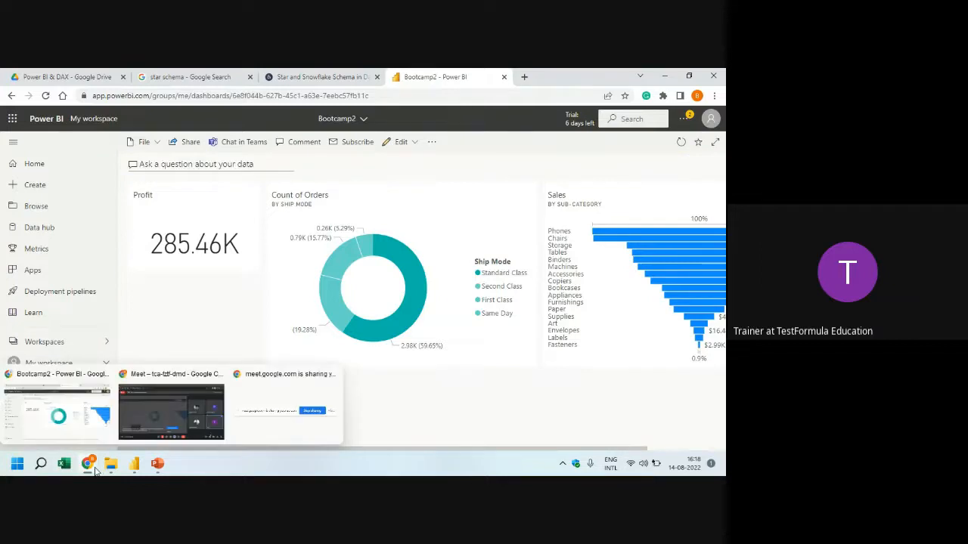
{"action": "left_click", "coordinate": [149, 422]}
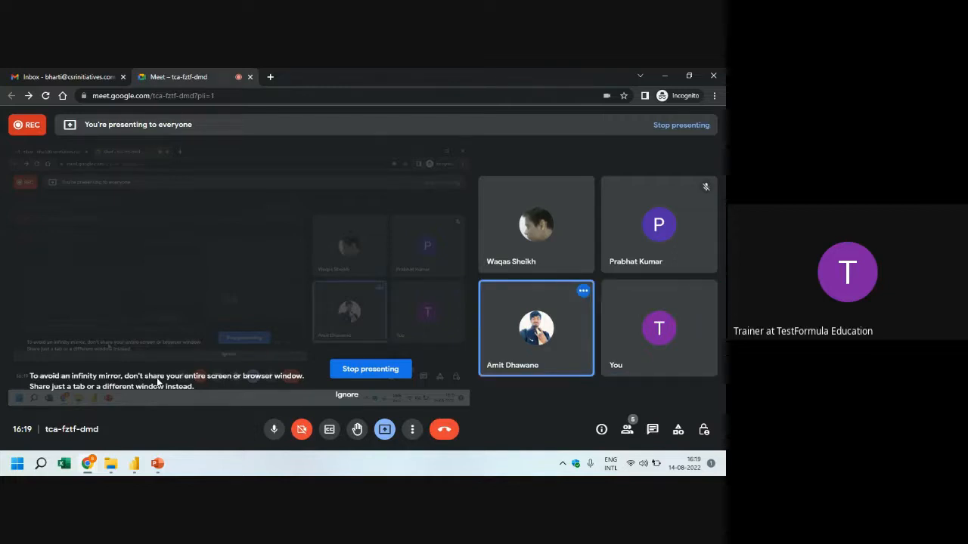
Search for 'power bi sign in' in a new Chrome tab.
{"action": "left_click", "coordinate": [272, 77]}
{"action": "type", "text": "pow"}
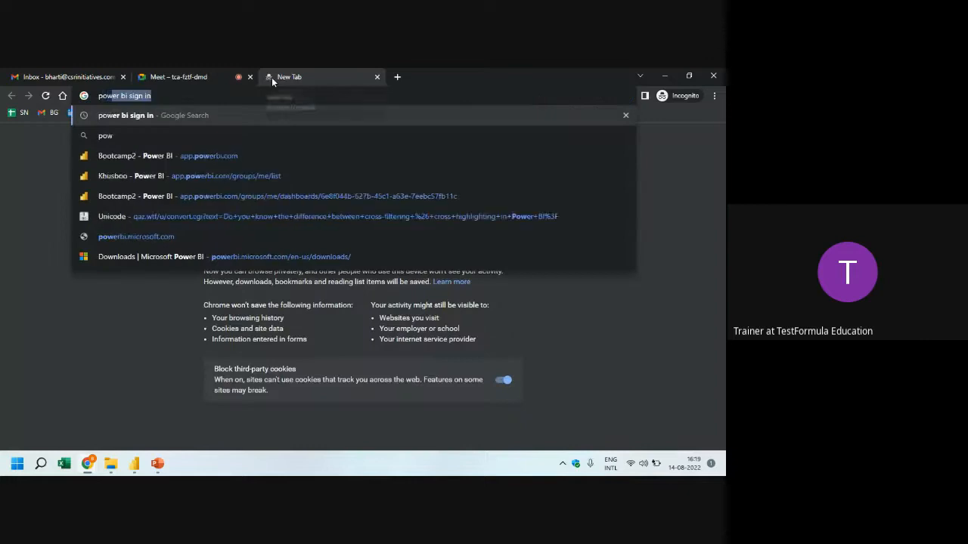
{"action": "type", "text": "er bi sign in"}
{"action": "key", "text": "Return"}
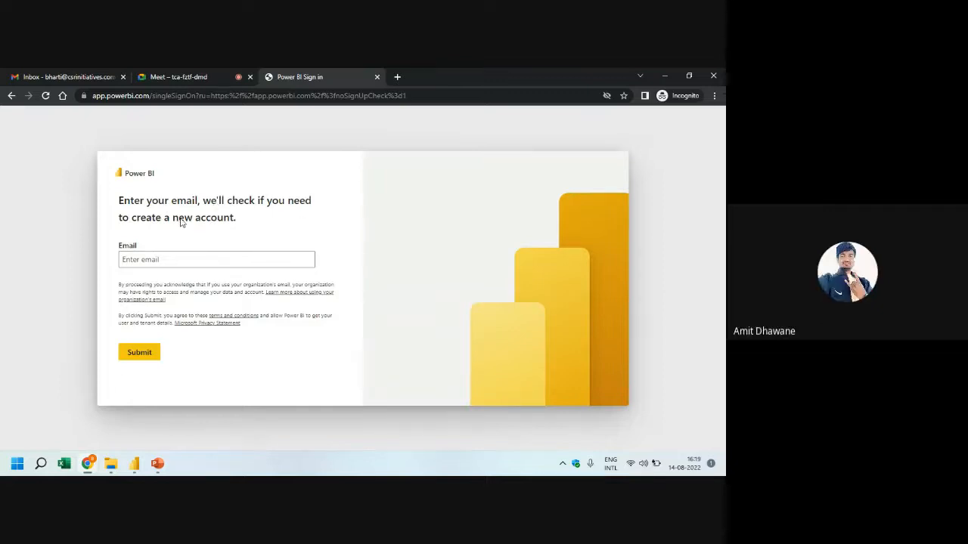
Start on the Power BI sign-in Email field, then switch back to the Google Meet tab.
{"action": "left_click", "coordinate": [200, 261]}
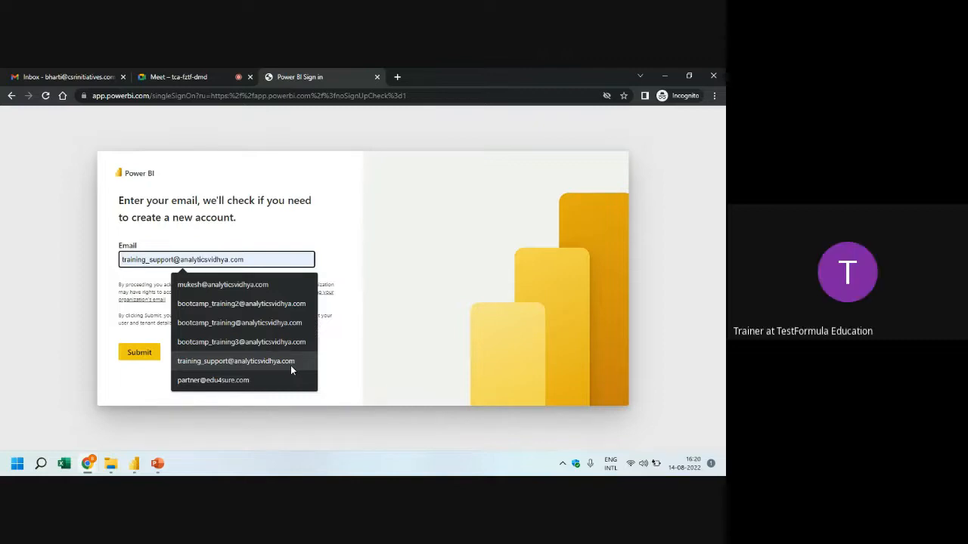
{"action": "left_click", "coordinate": [170, 76]}
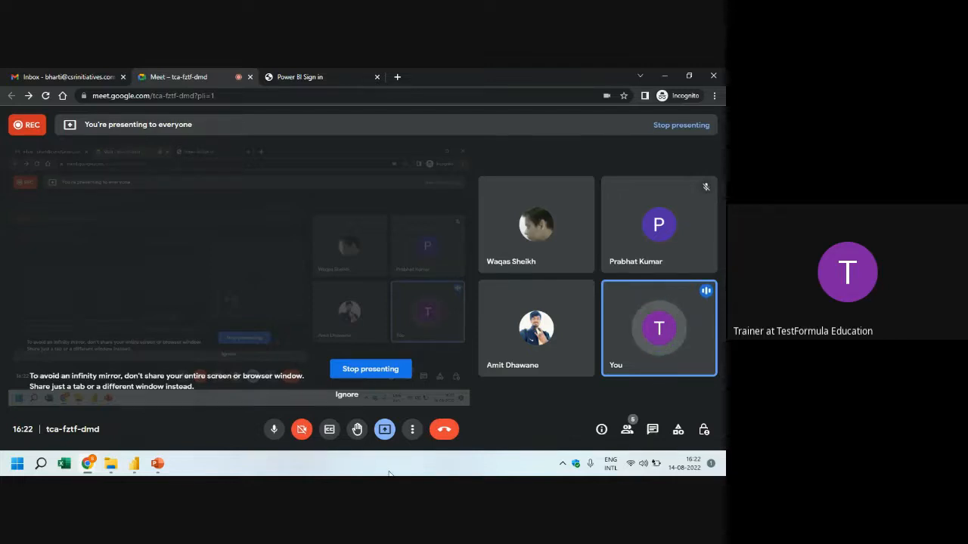
{"action": "mouse_move", "coordinate": [689, 284]}
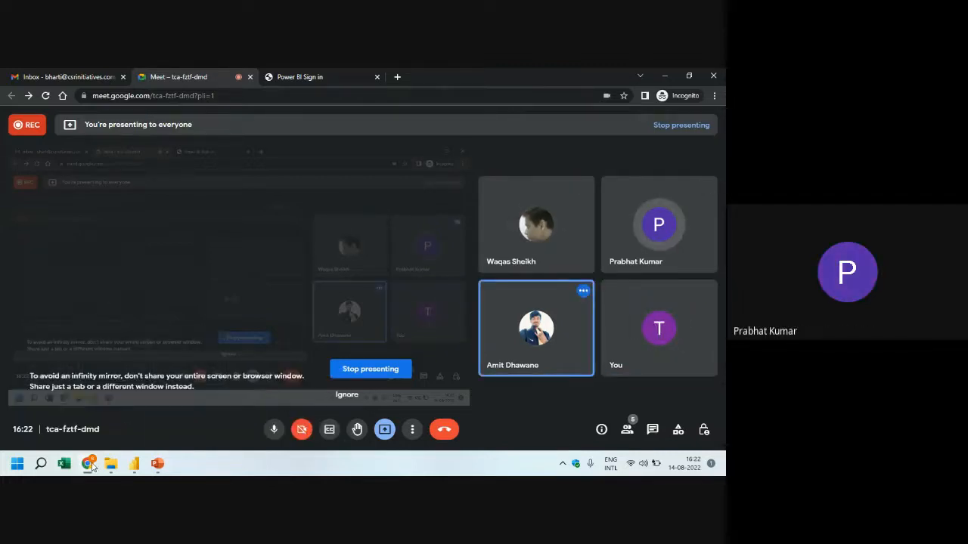
{"action": "mouse_move", "coordinate": [88, 464]}
{"action": "mouse_move", "coordinate": [94, 418]}
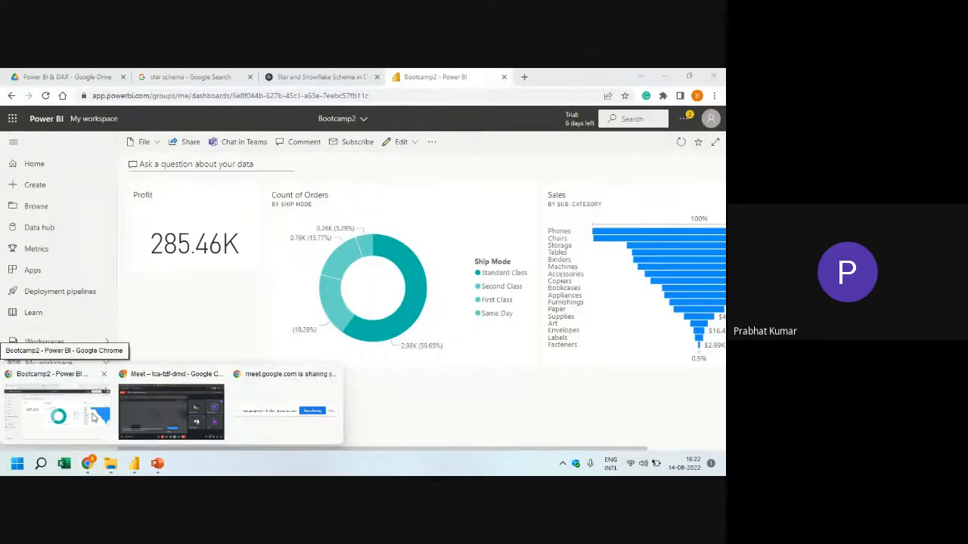
Go to the Power BI Service home page, then return to the empty WBPBI report in Desktop.
{"action": "left_click", "coordinate": [94, 417]}
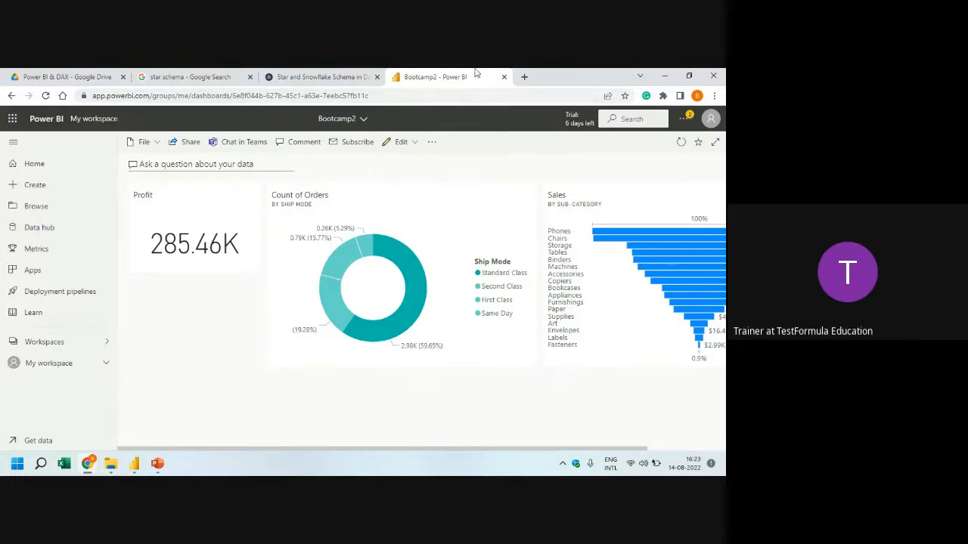
{"action": "left_click", "coordinate": [32, 164]}
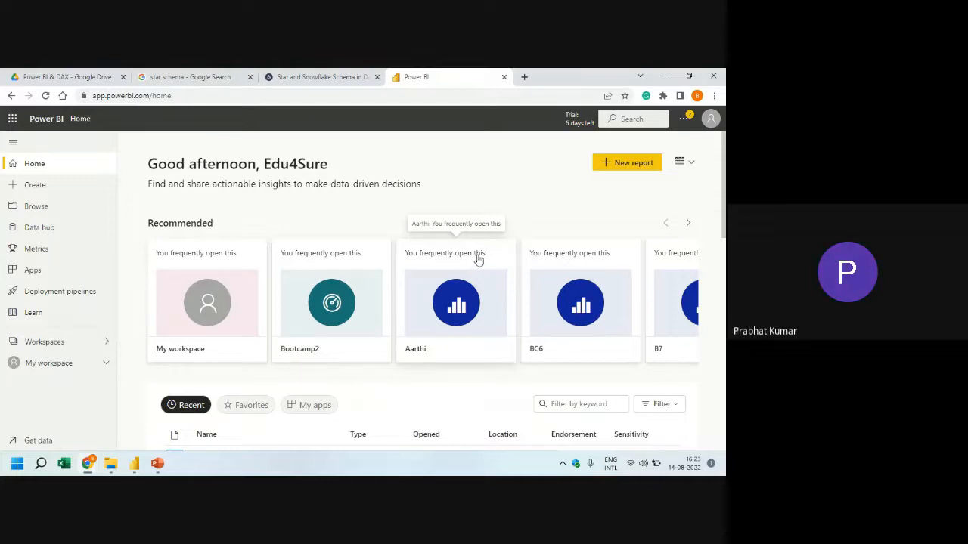
{"action": "left_click", "coordinate": [135, 465]}
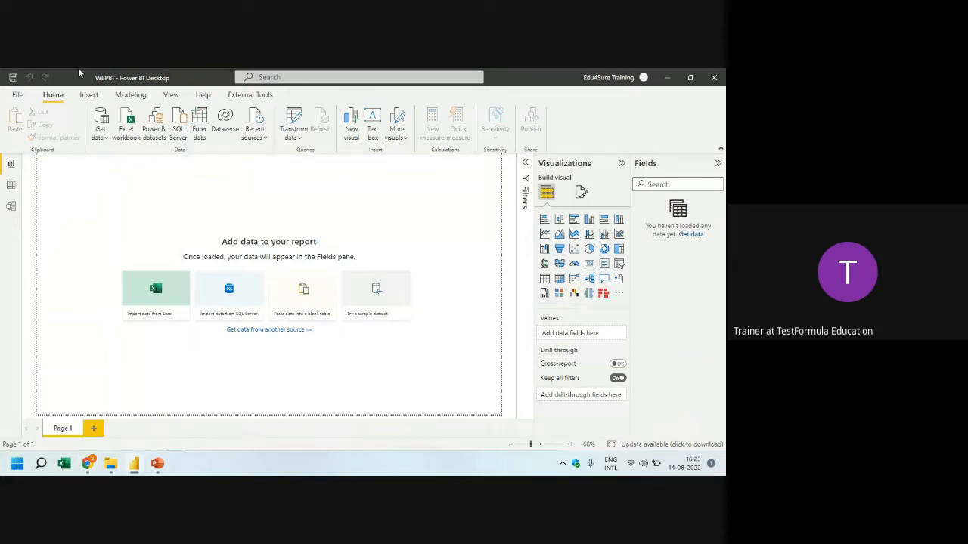
{"action": "left_click", "coordinate": [19, 97]}
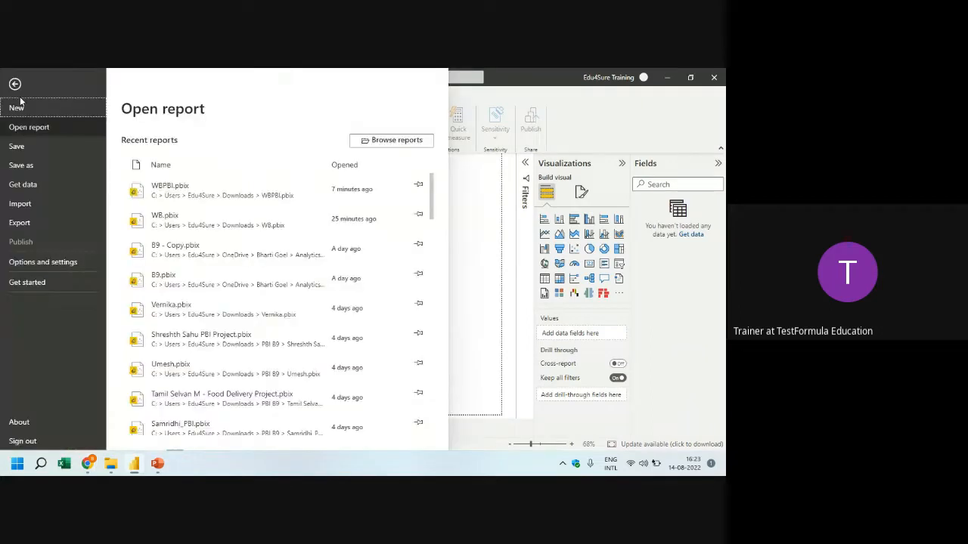
{"action": "left_click", "coordinate": [462, 239]}
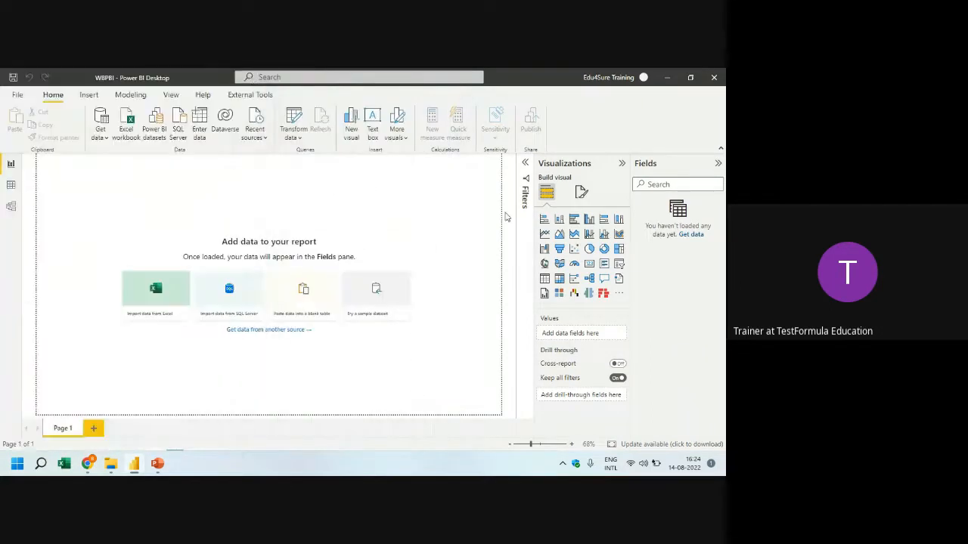
{"action": "left_click", "coordinate": [642, 79]}
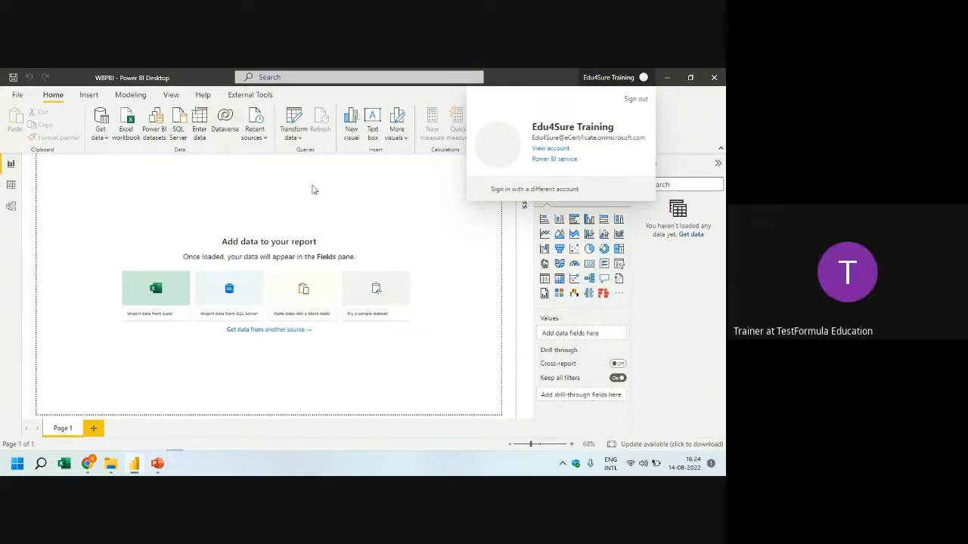
{"action": "left_click", "coordinate": [365, 193]}
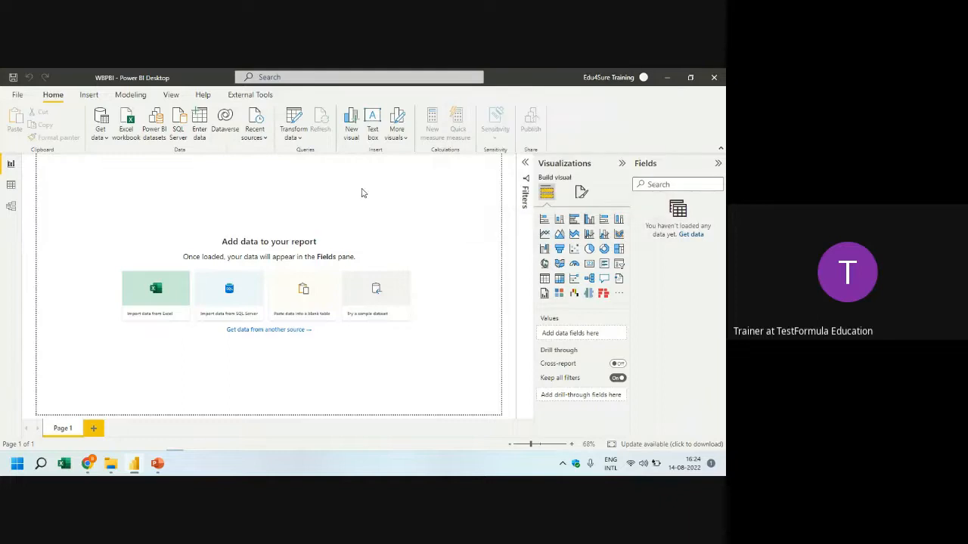
Import the Master Data sheet from the Excel workbook Super Store Data - AV - Original.xlsx.
{"action": "left_click", "coordinate": [690, 235]}
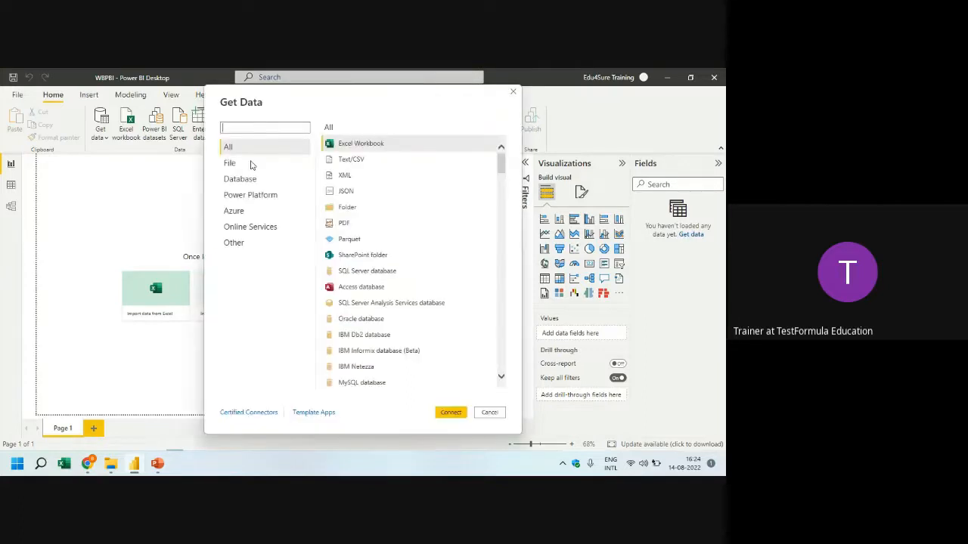
{"action": "left_click", "coordinate": [388, 144]}
{"action": "left_click", "coordinate": [451, 412]}
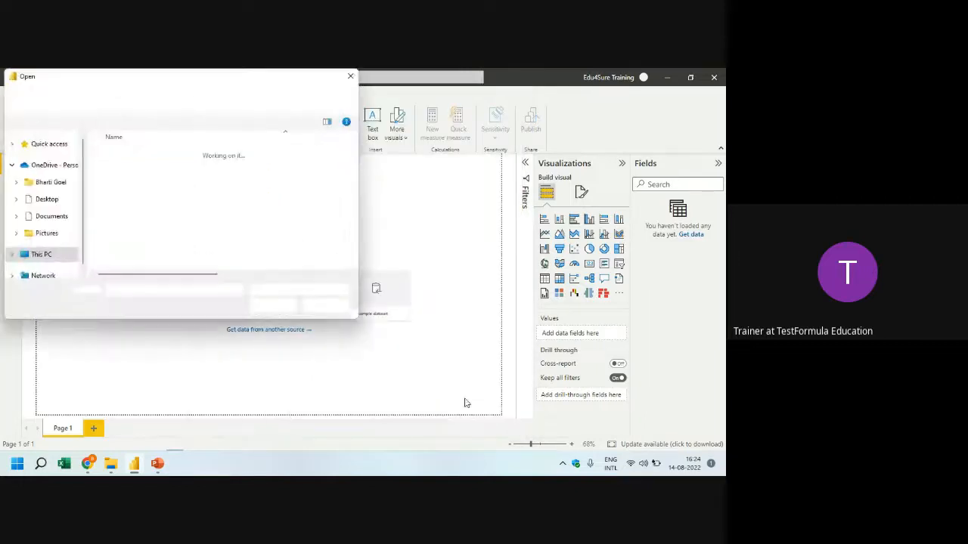
{"action": "left_click", "coordinate": [130, 185]}
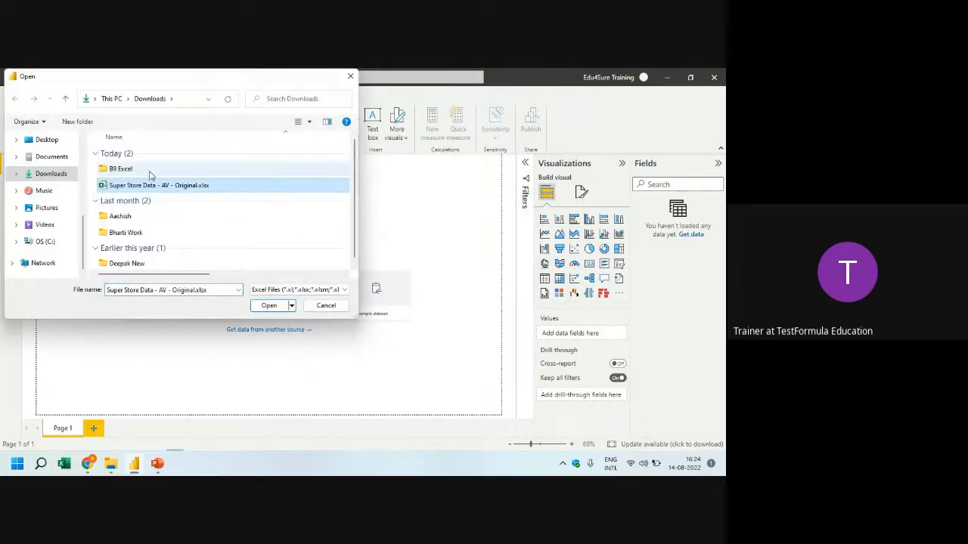
{"action": "left_click", "coordinate": [268, 305]}
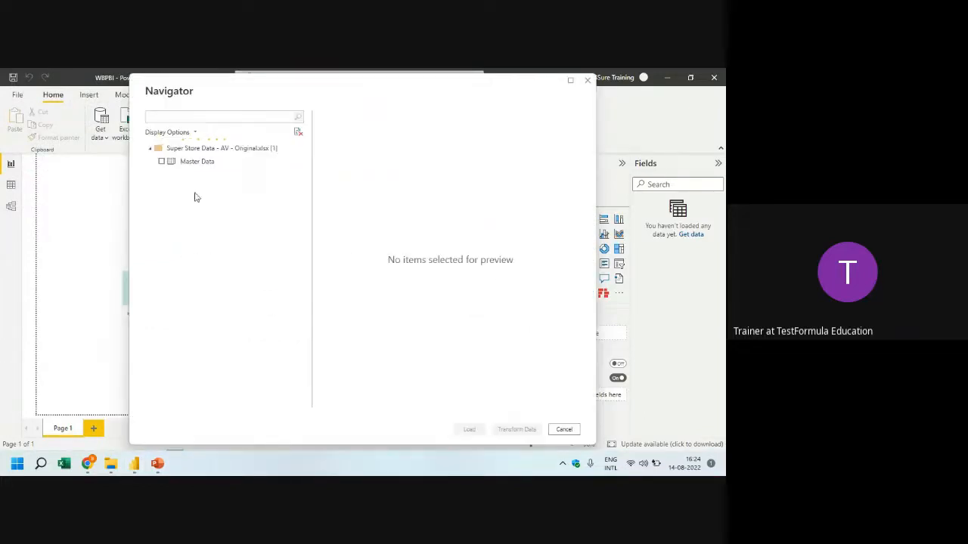
{"action": "left_click", "coordinate": [161, 161]}
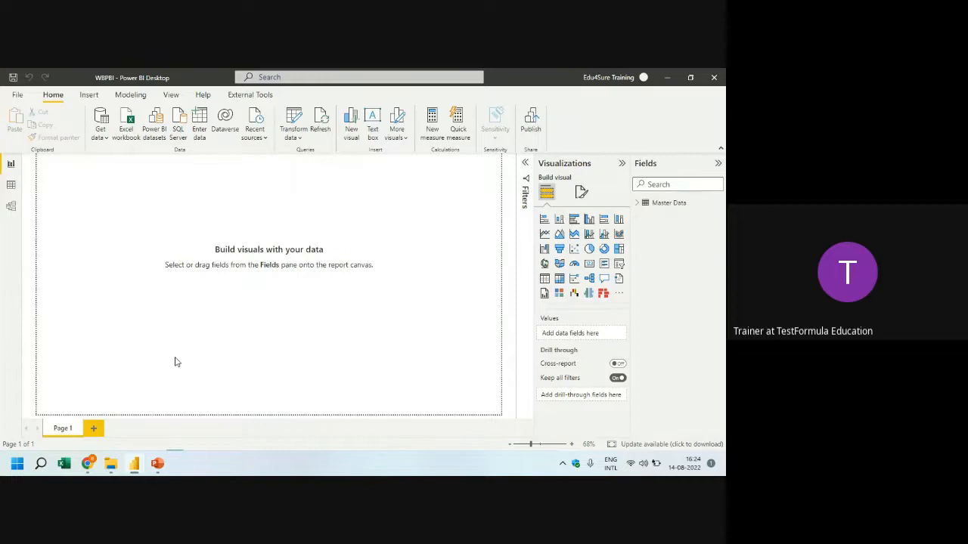
Expand the Master Data table to review its fields, then save the WBPBI report.
{"action": "left_click", "coordinate": [639, 204]}
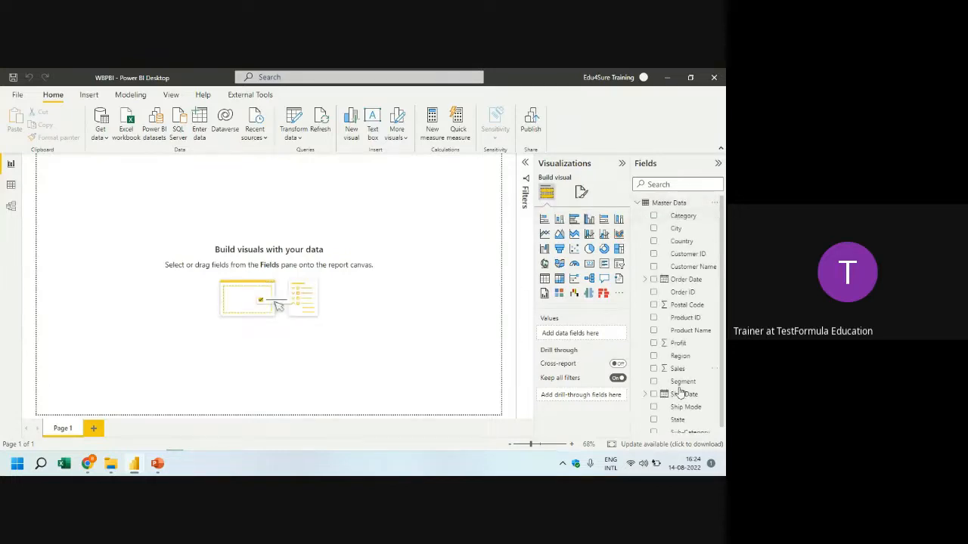
{"action": "scroll", "coordinate": [688, 362], "scroll_direction": "down", "scroll_amount": 1}
{"action": "scroll", "coordinate": [690, 363], "scroll_direction": "up", "scroll_amount": 1}
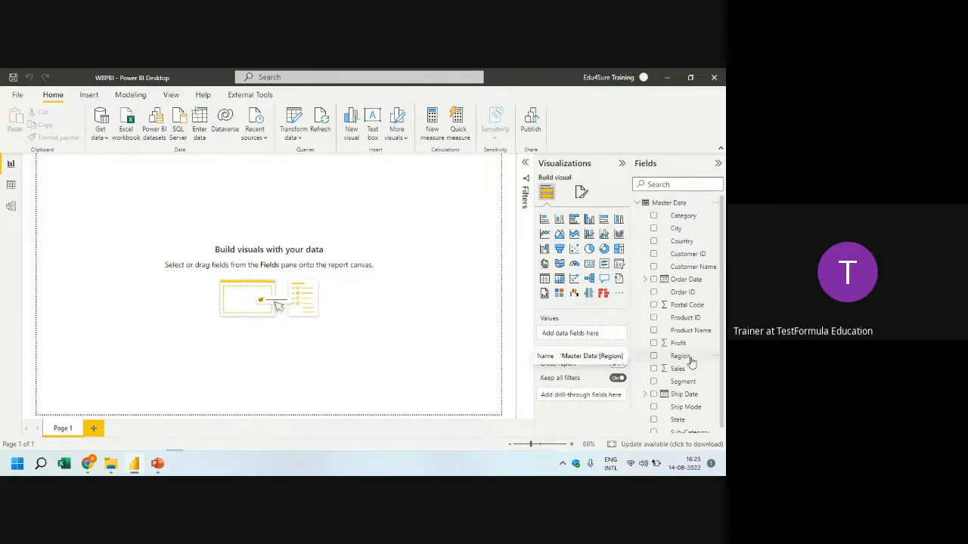
{"action": "left_click", "coordinate": [17, 95]}
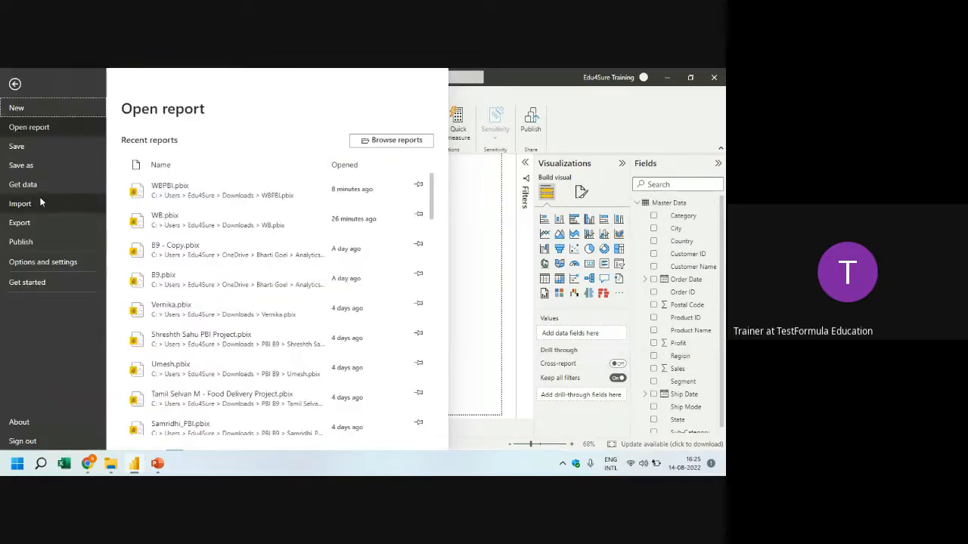
{"action": "left_click", "coordinate": [32, 153]}
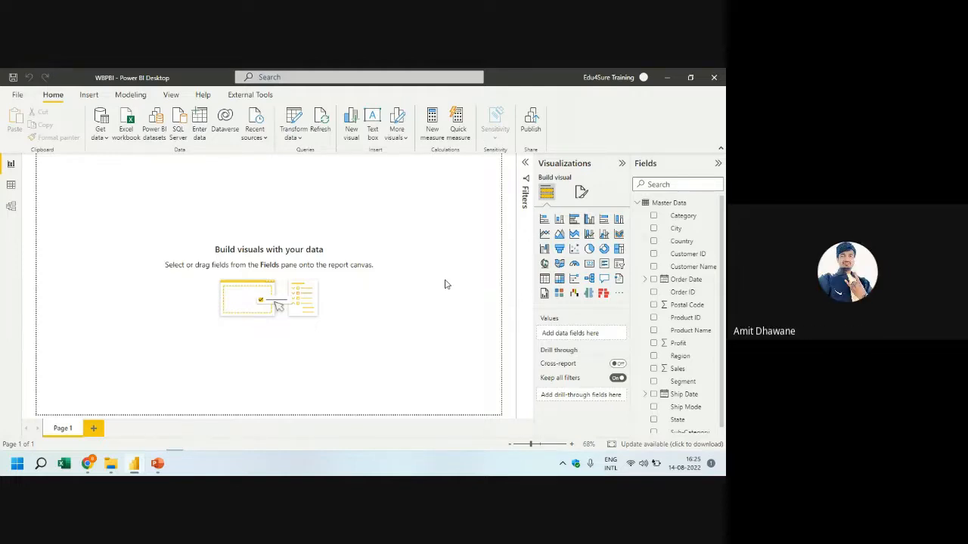
Reopen the Super Store Data workbook and preview its Master Data sheet.
{"action": "left_click", "coordinate": [127, 133]}
{"action": "left_click", "coordinate": [160, 185]}
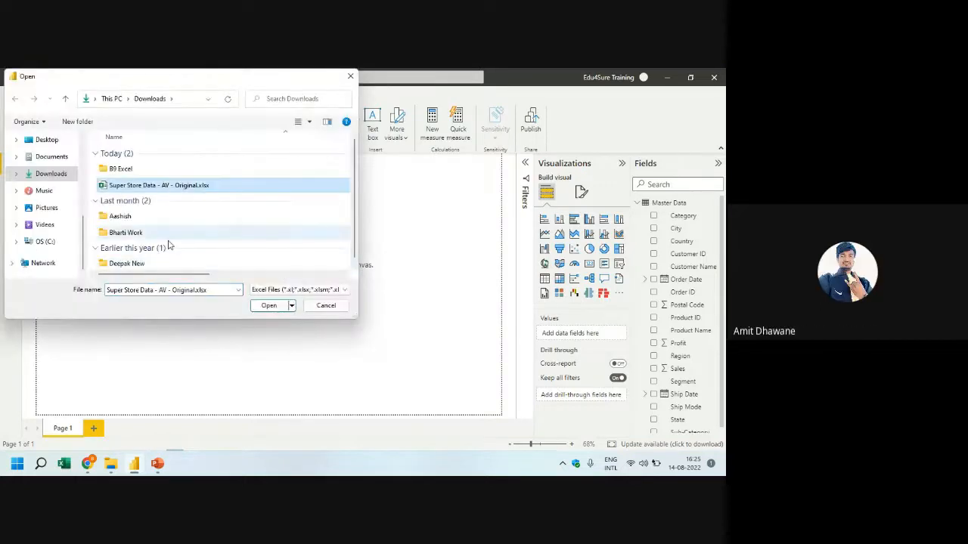
{"action": "left_click", "coordinate": [266, 305]}
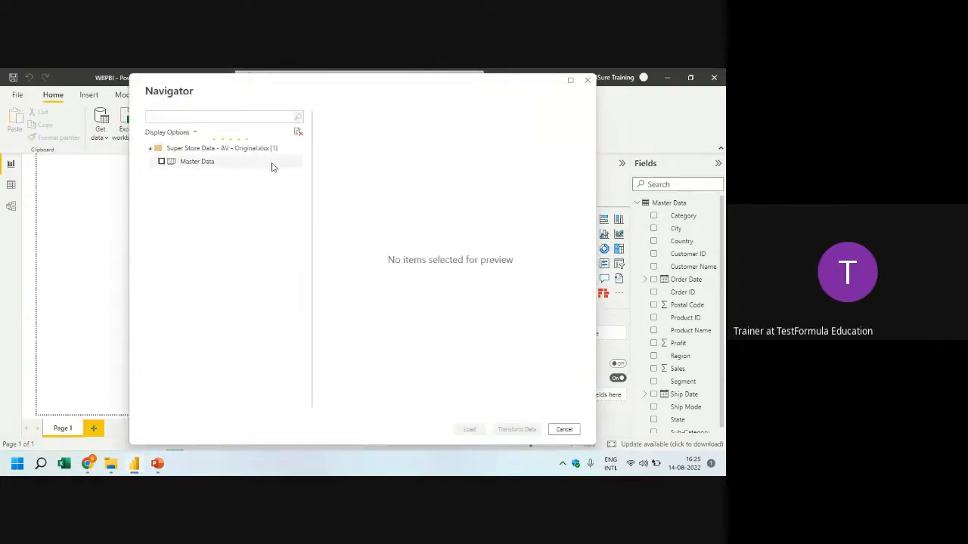
{"action": "left_click", "coordinate": [161, 162]}
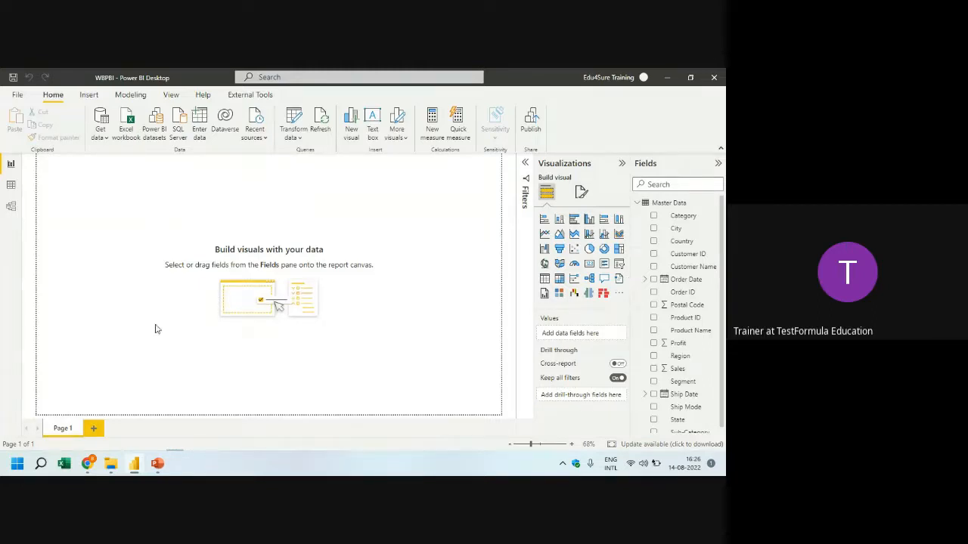
Bring the Google Meet call forward, then return to the Power BI Desktop WBPBI report.
{"action": "mouse_move", "coordinate": [88, 464]}
{"action": "left_click", "coordinate": [140, 429]}
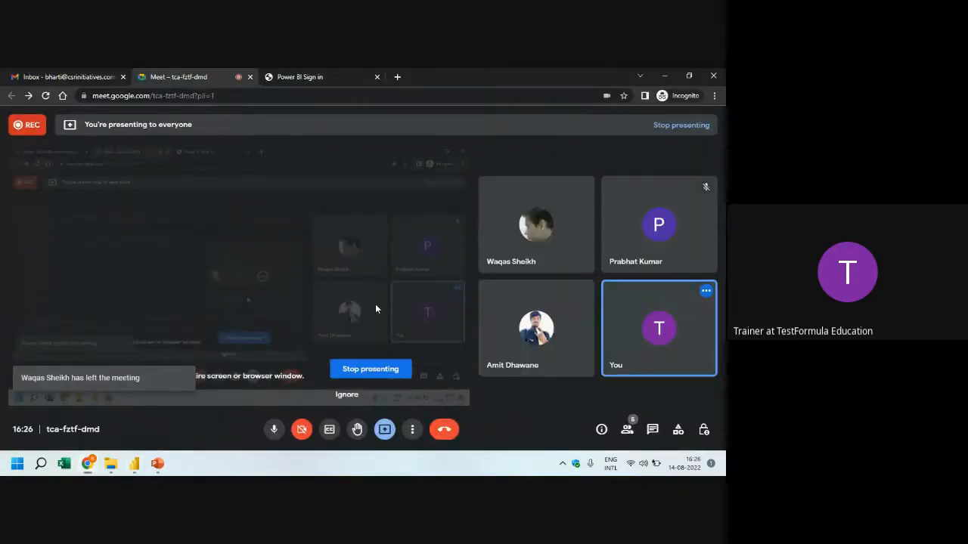
{"action": "left_click", "coordinate": [134, 465]}
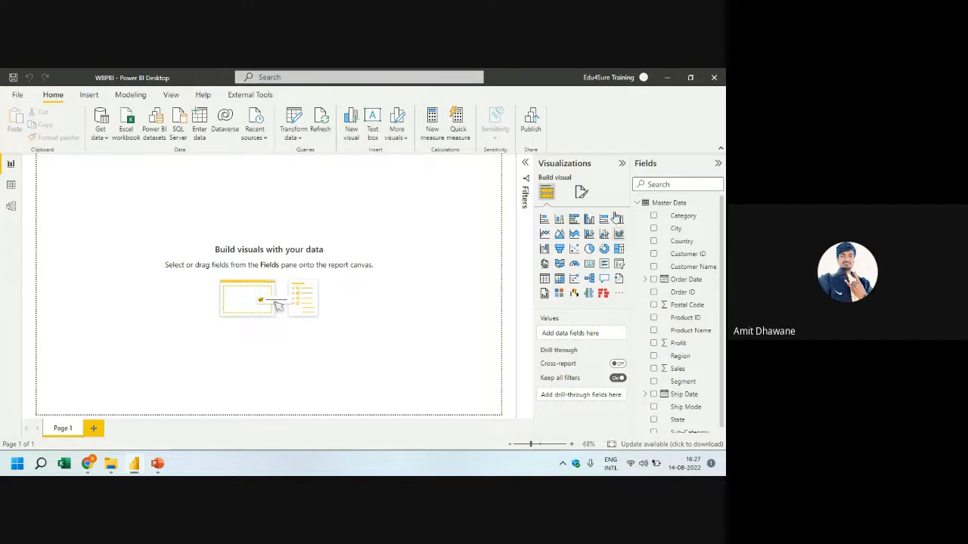
Edit the Master Data query in Power Query Editor and refresh its data preview.
{"action": "right_click", "coordinate": [663, 203]}
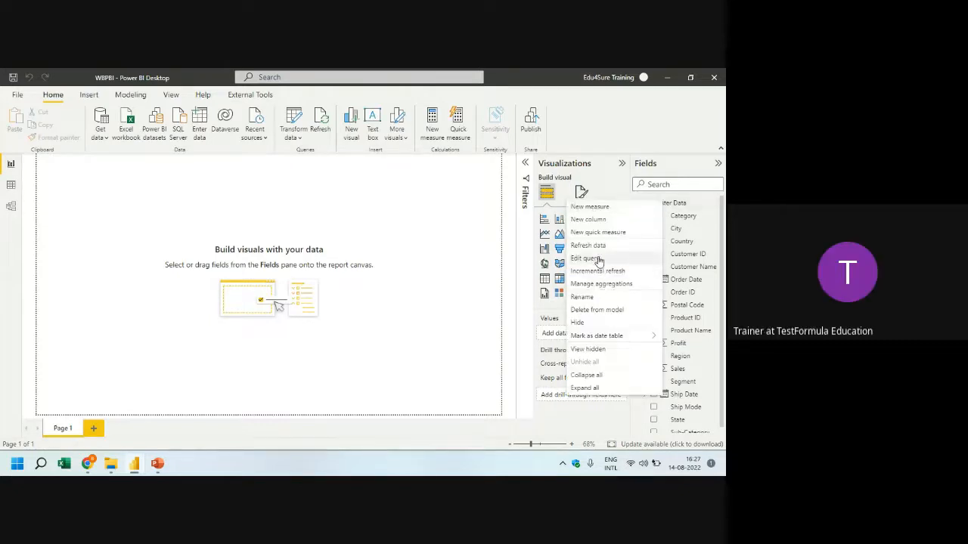
{"action": "left_click", "coordinate": [598, 258]}
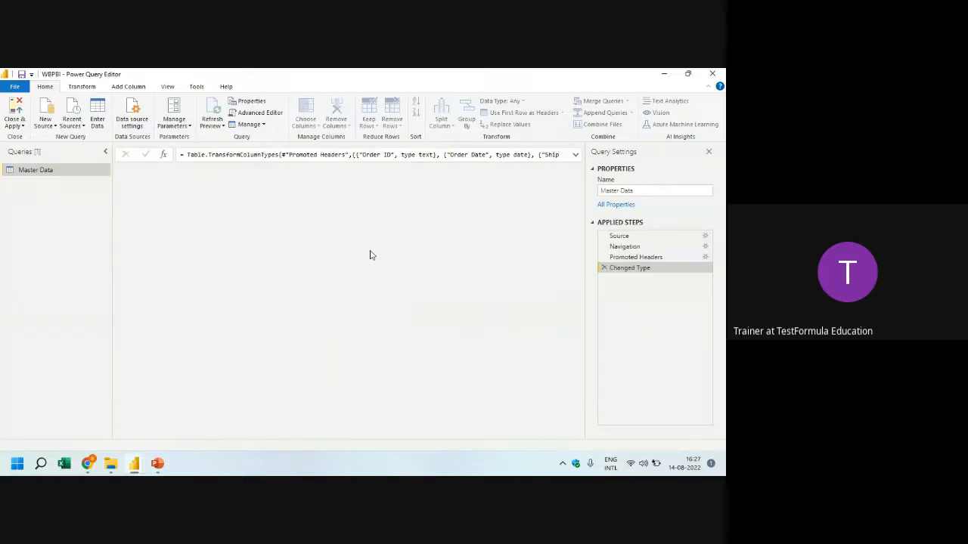
{"action": "left_click", "coordinate": [268, 149]}
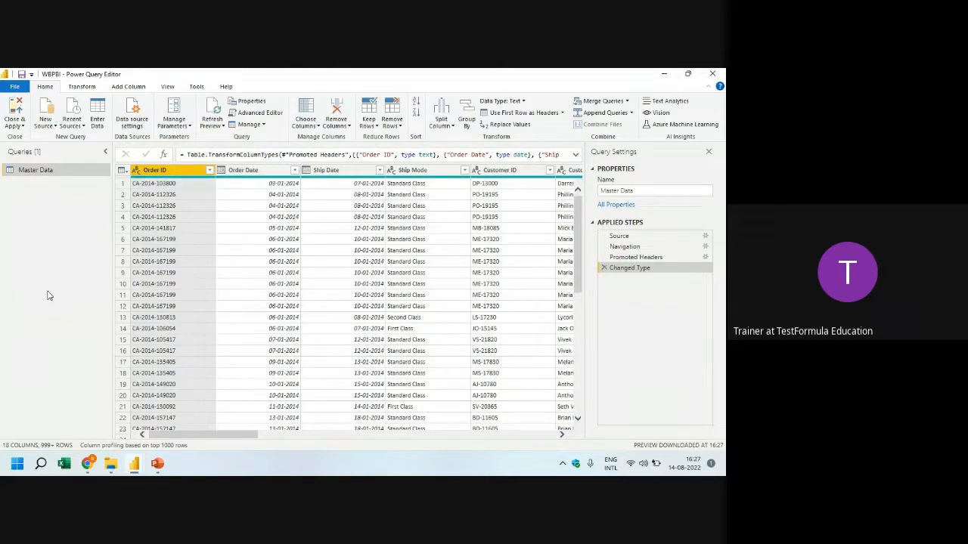
{"action": "mouse_move", "coordinate": [172, 438]}
{"action": "left_mouse_down"}
{"action": "mouse_move", "coordinate": [513, 439]}
{"action": "mouse_move", "coordinate": [173, 437]}
{"action": "left_mouse_up"}
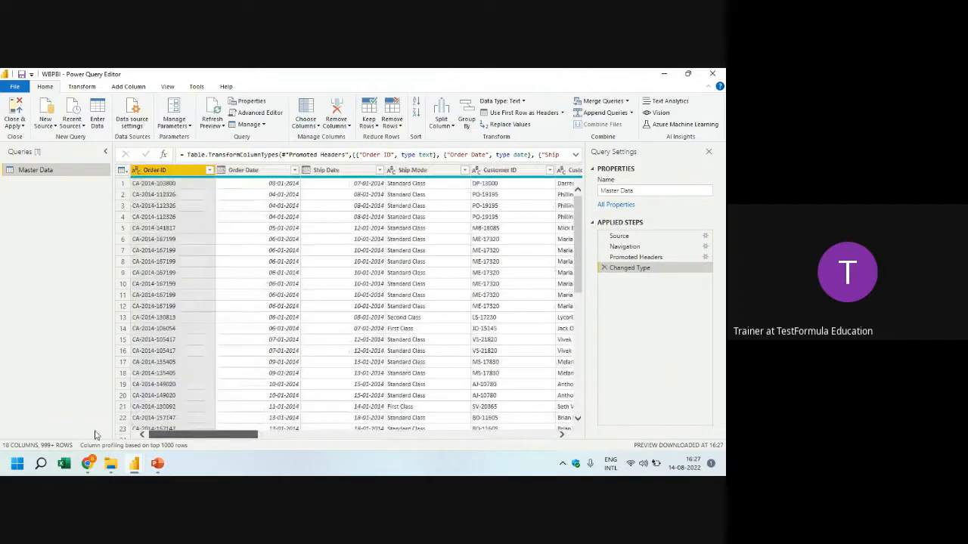
Duplicate the query four times in succession, creating Master Data (2), (3), (4) and (5).
{"action": "right_click", "coordinate": [46, 171]}
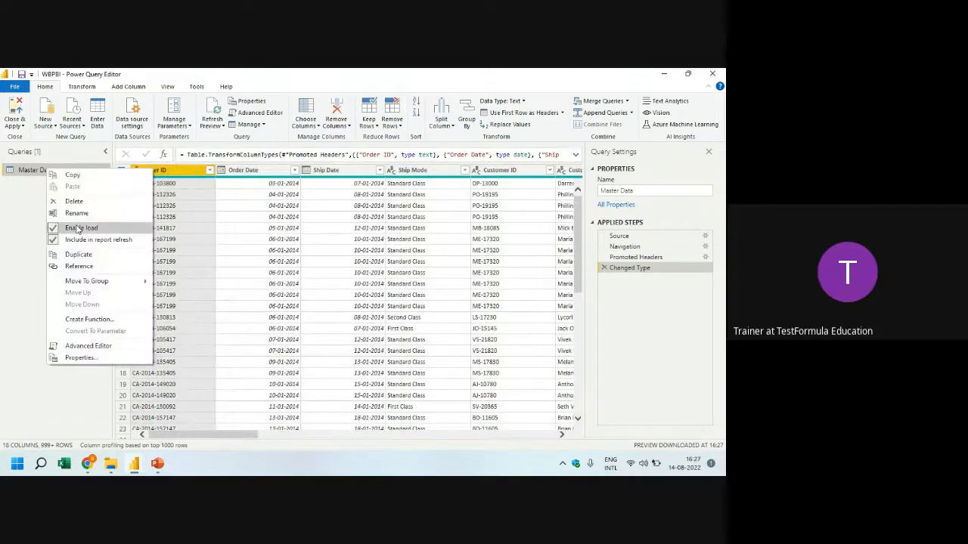
{"action": "left_click", "coordinate": [82, 257]}
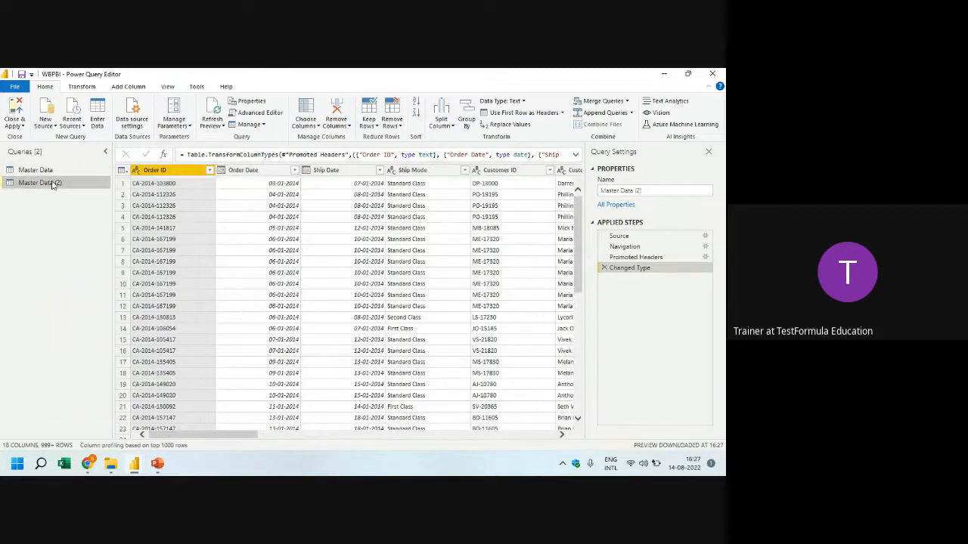
{"action": "right_click", "coordinate": [47, 184]}
{"action": "left_click", "coordinate": [82, 270]}
{"action": "right_click", "coordinate": [43, 196]}
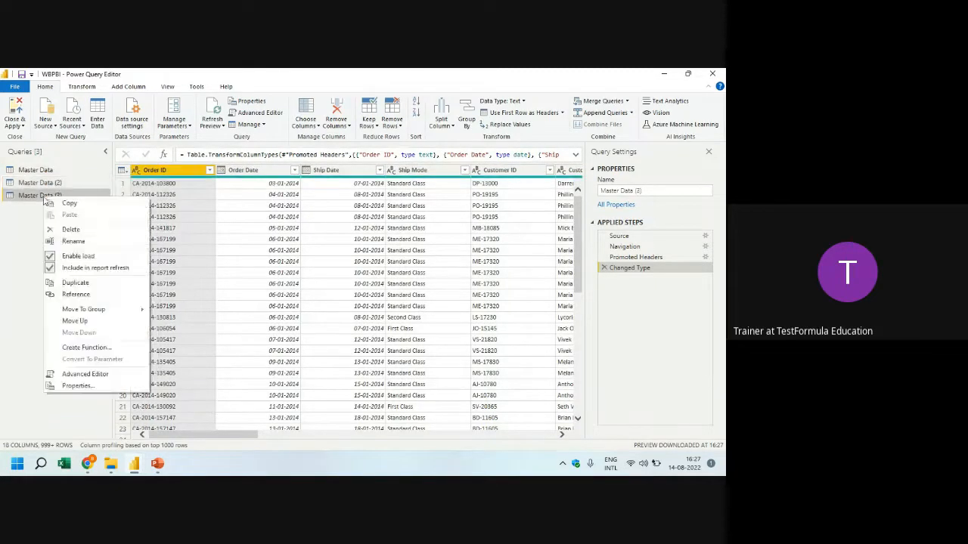
{"action": "left_click", "coordinate": [79, 281]}
{"action": "right_click", "coordinate": [61, 214]}
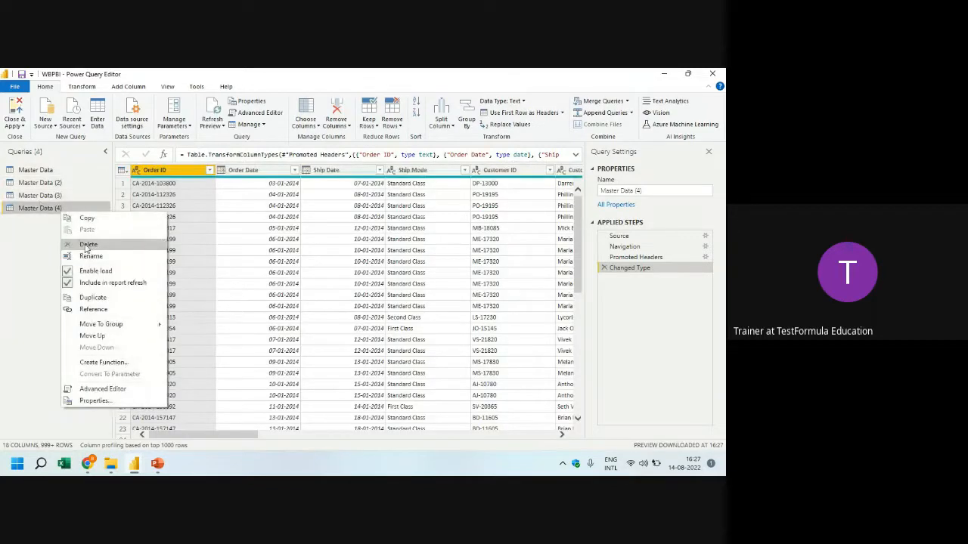
{"action": "left_click", "coordinate": [78, 283]}
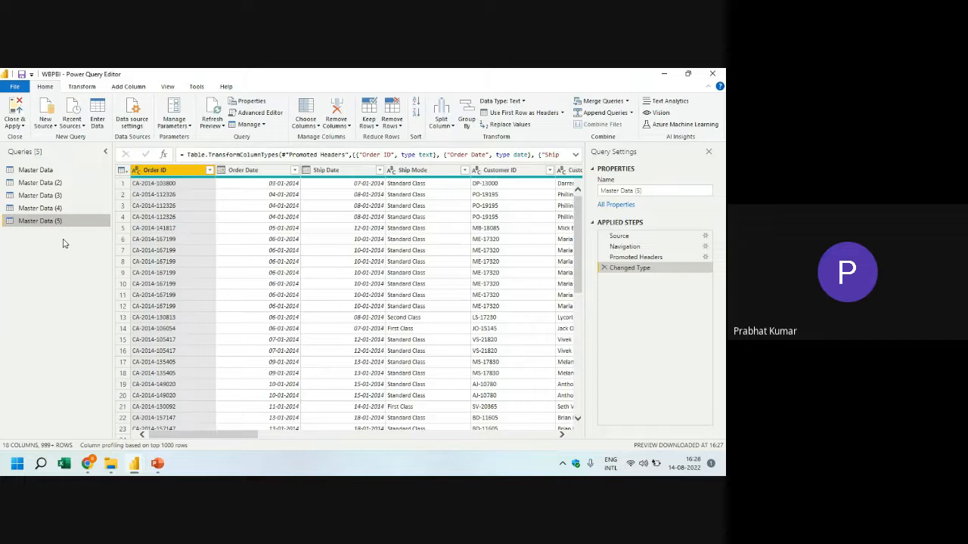
Reselect the Master Data query and inspect the Order ID value in row 22.
{"action": "left_click", "coordinate": [56, 171]}
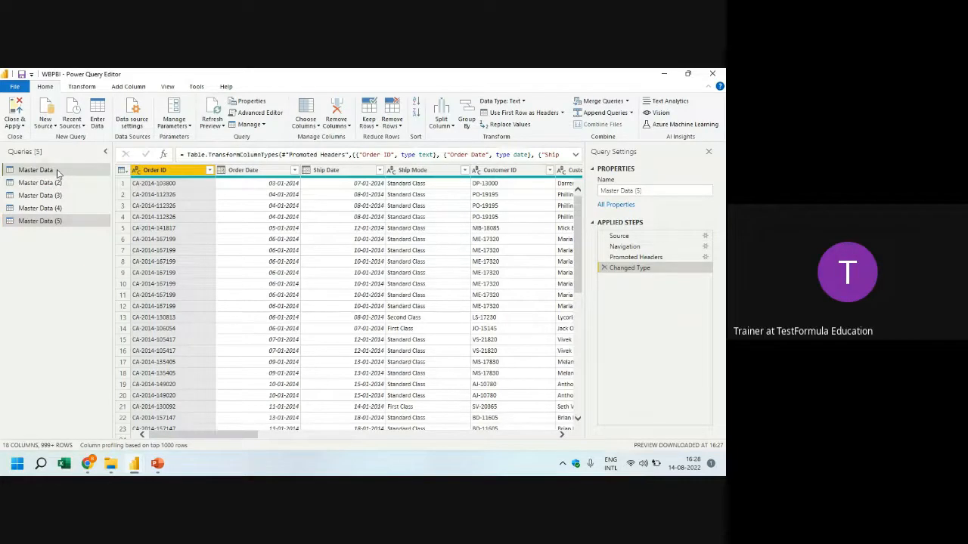
{"action": "right_click", "coordinate": [58, 173]}
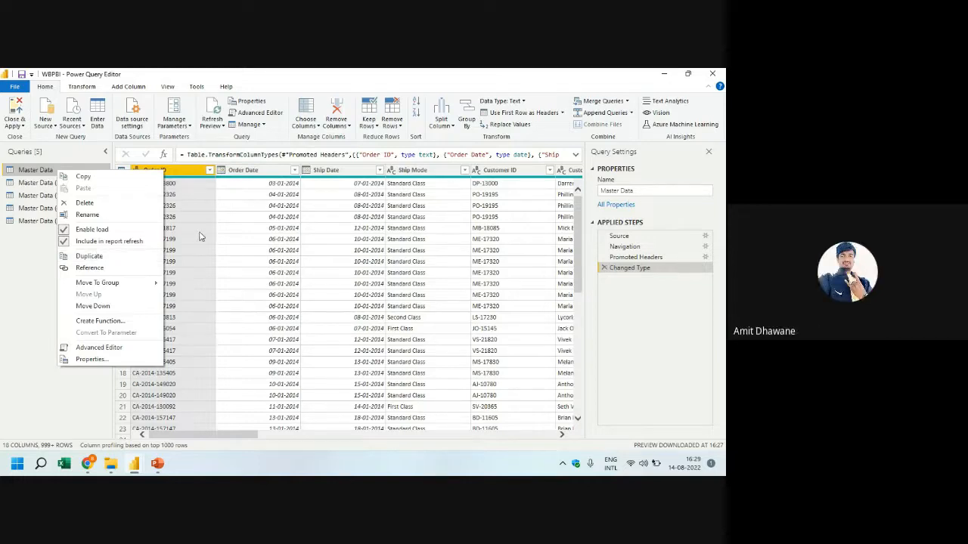
{"action": "left_click", "coordinate": [142, 378]}
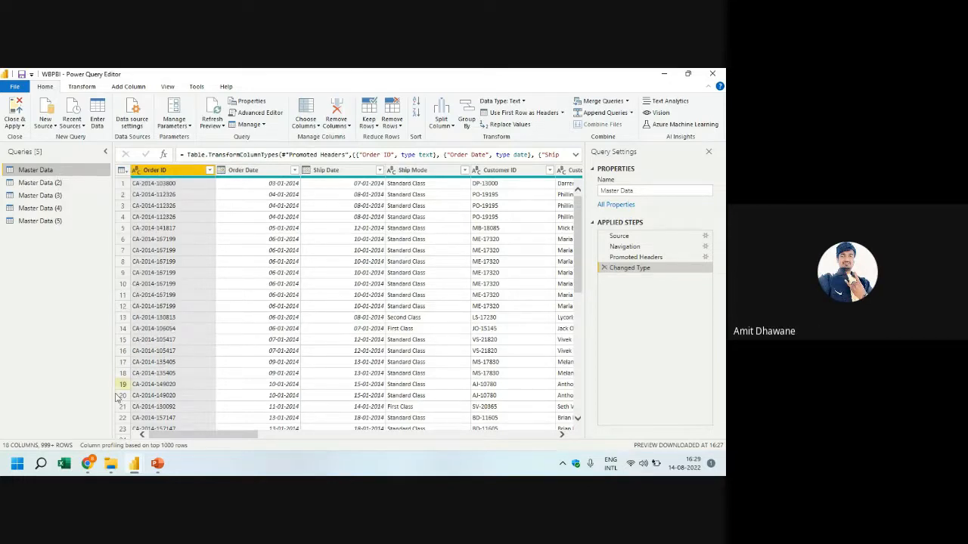
{"action": "left_click", "coordinate": [150, 419]}
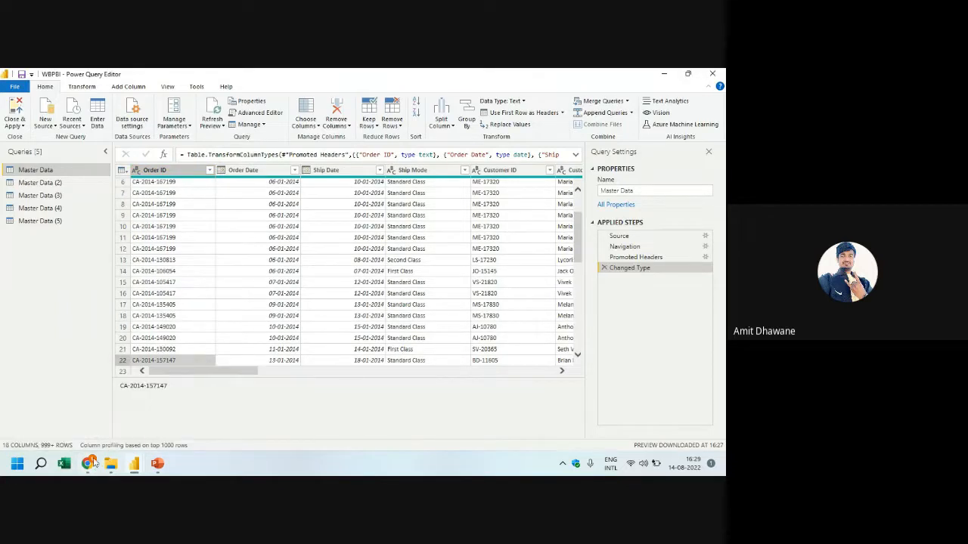
Bring the Google Meet call forward and stop presenting the screen.
{"action": "mouse_move", "coordinate": [90, 462]}
{"action": "left_click", "coordinate": [142, 418]}
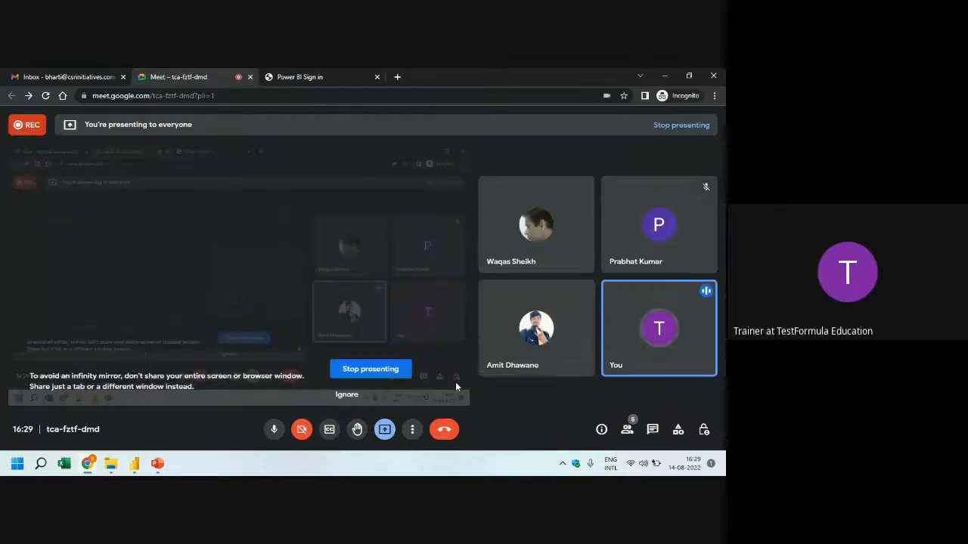
{"action": "left_click", "coordinate": [369, 370]}
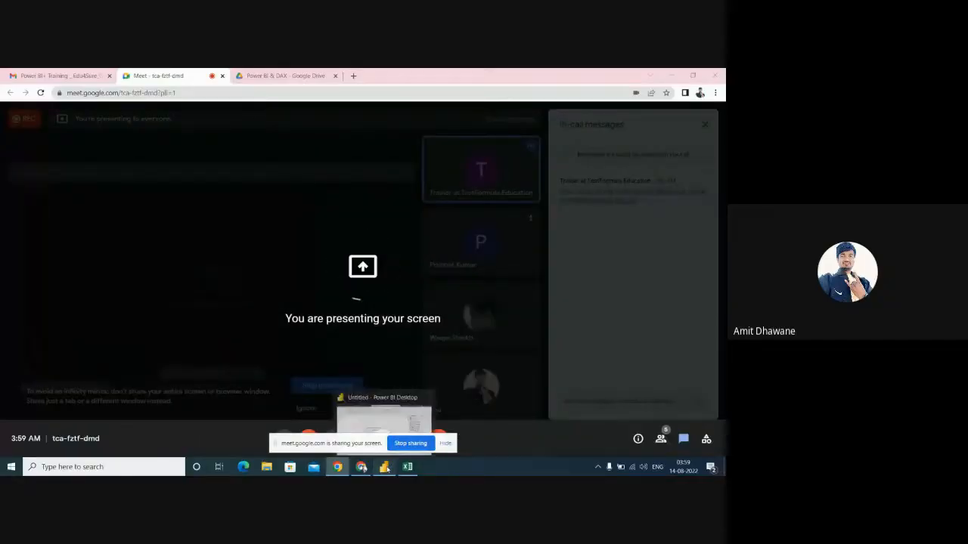
Return to the Power BI report, expand and collapse Master Data, then bring up its table options.
{"action": "left_click", "coordinate": [386, 468]}
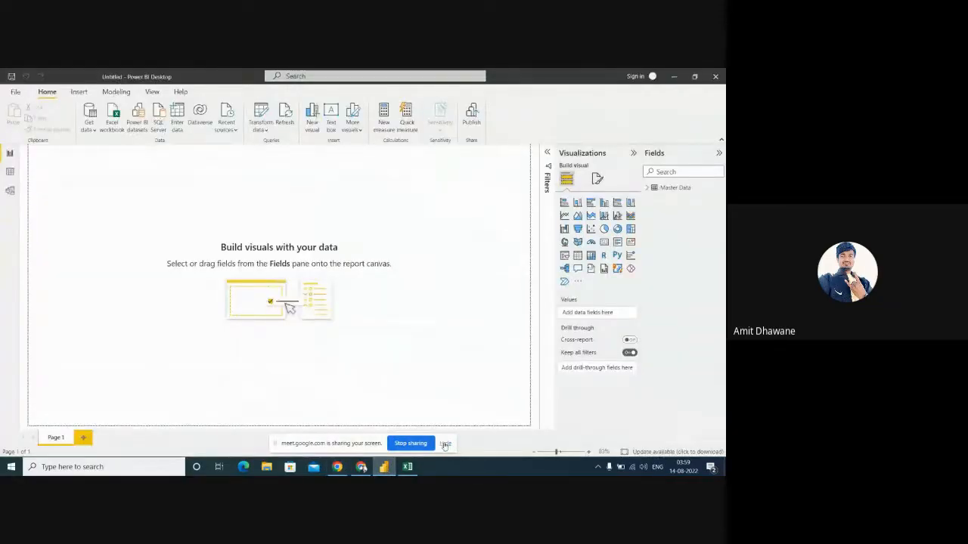
{"action": "left_click", "coordinate": [445, 443]}
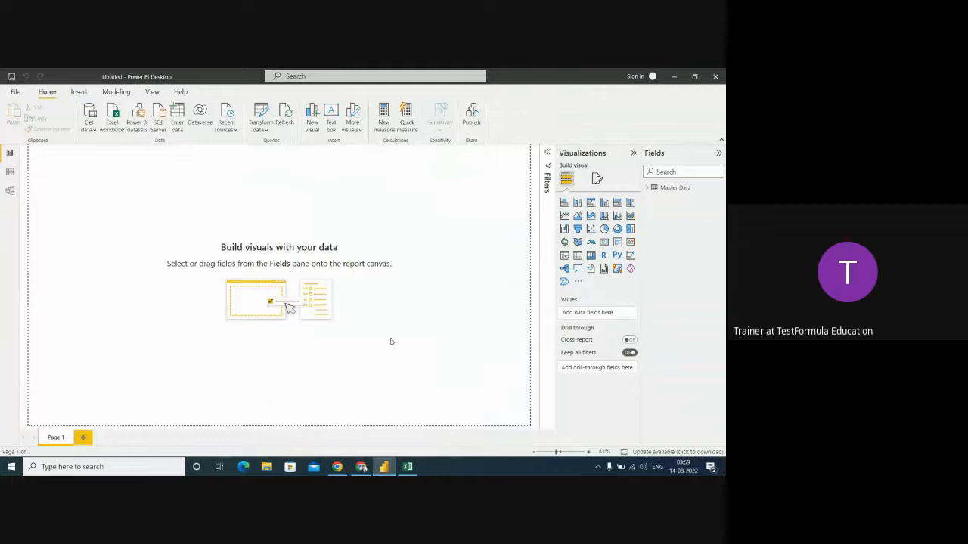
{"action": "left_click", "coordinate": [647, 188]}
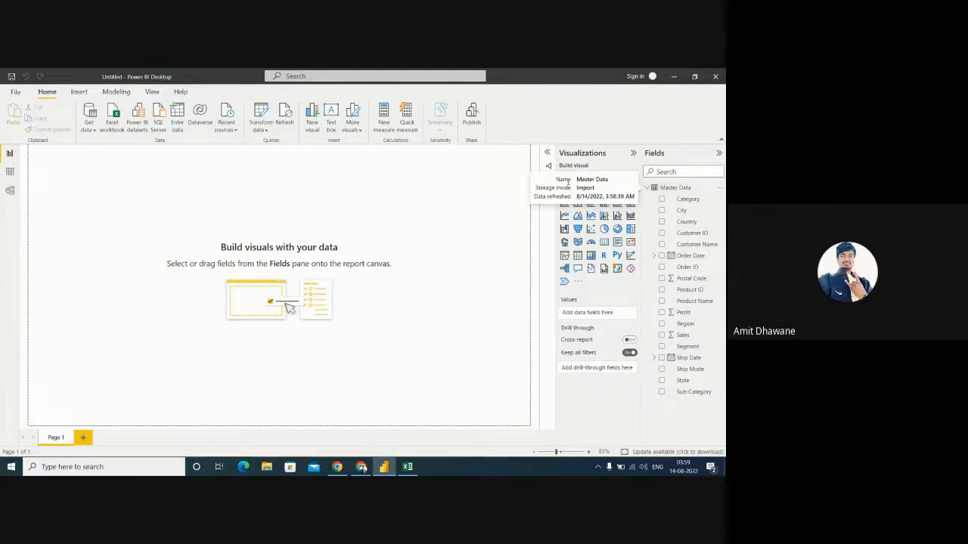
{"action": "left_click", "coordinate": [647, 190]}
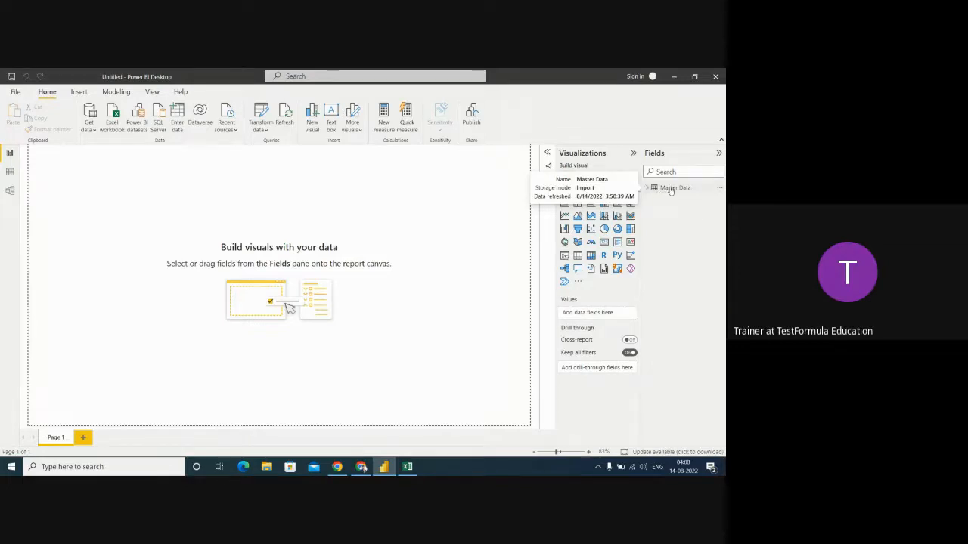
{"action": "right_click", "coordinate": [671, 191]}
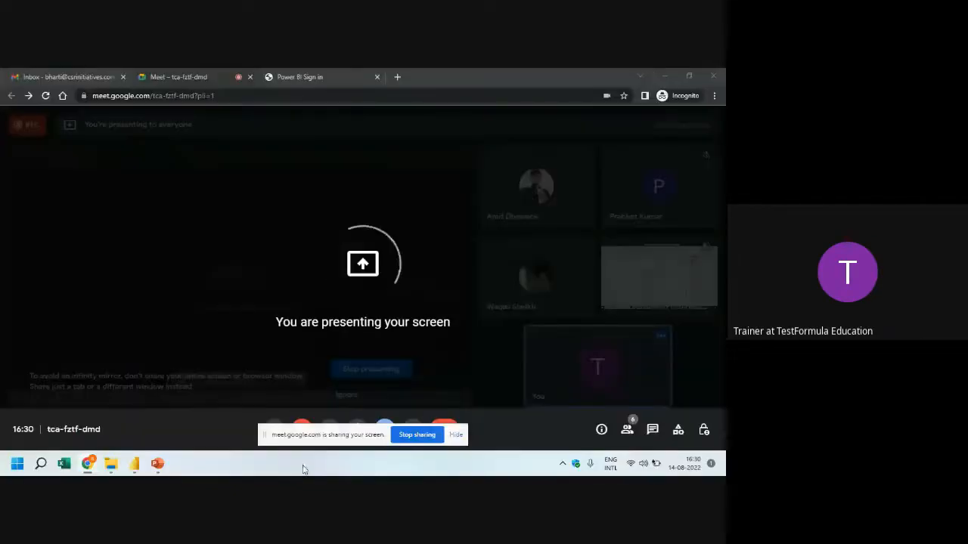
Bring the Power Query Editor window back in front from the Power BI taskbar preview.
{"action": "mouse_move", "coordinate": [131, 465]}
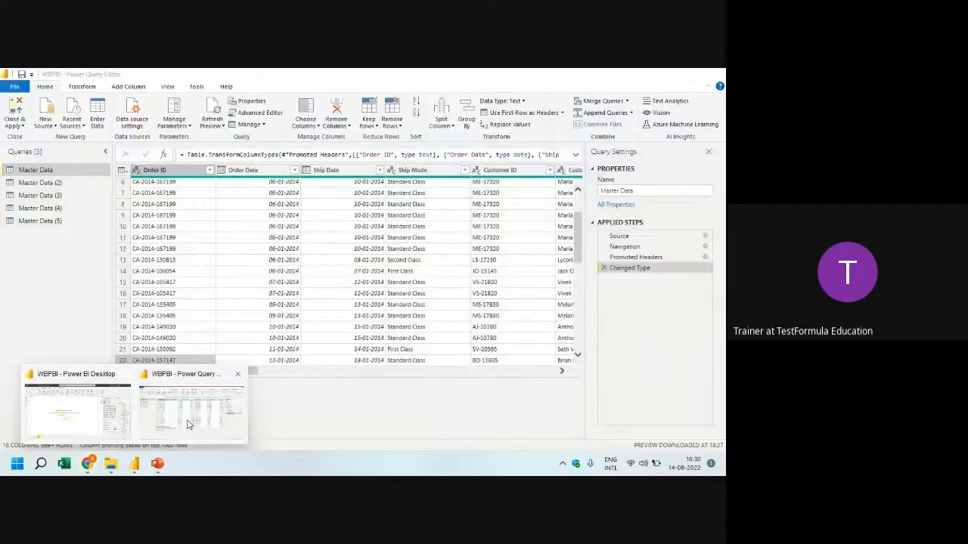
{"action": "left_click", "coordinate": [189, 425]}
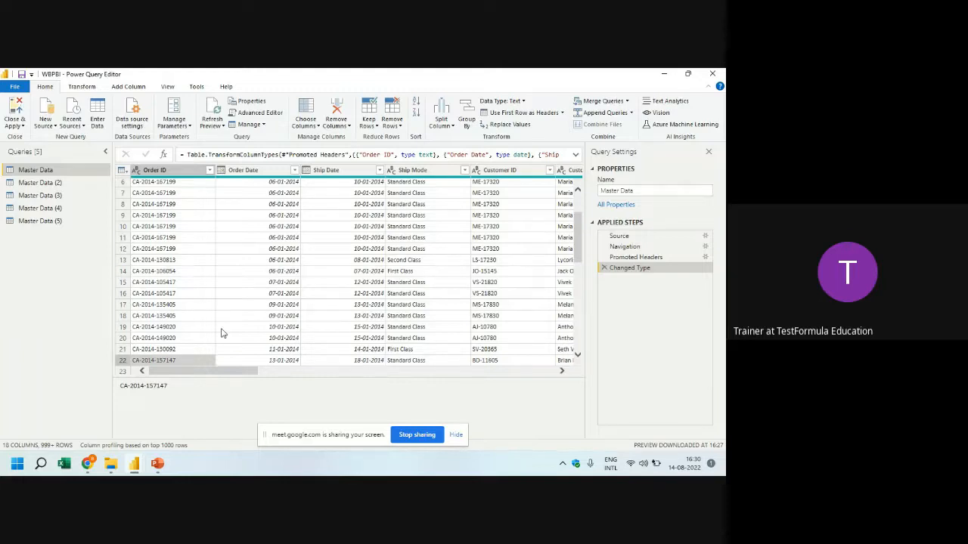
Rename the first two Master Data queries to Orders and Customers.
{"action": "left_click", "coordinate": [456, 435]}
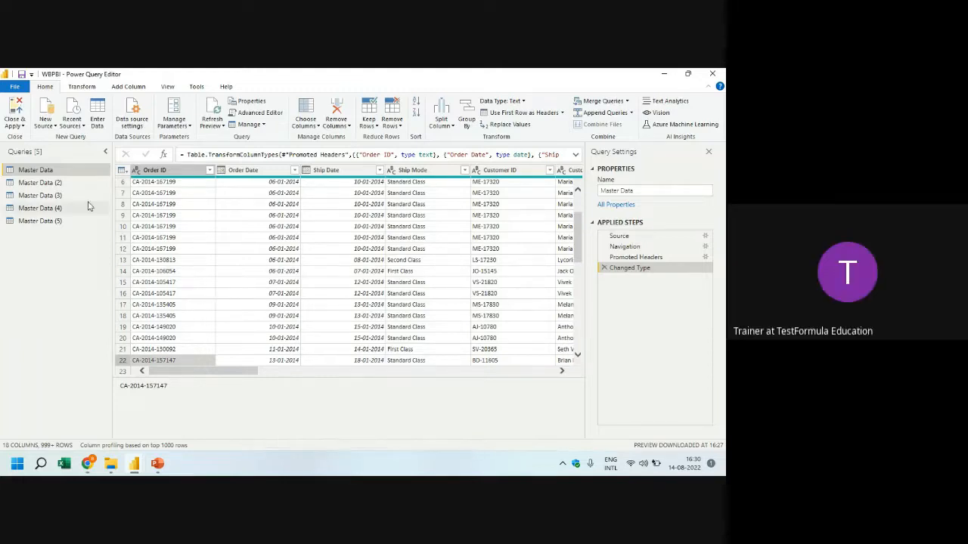
{"action": "right_click", "coordinate": [54, 173]}
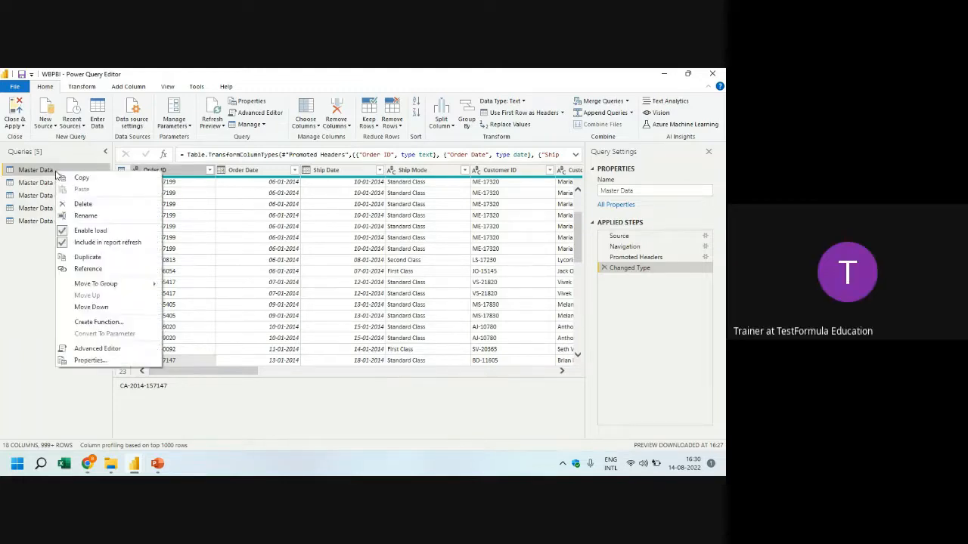
{"action": "left_click", "coordinate": [99, 217]}
{"action": "type", "text": "Orders"}
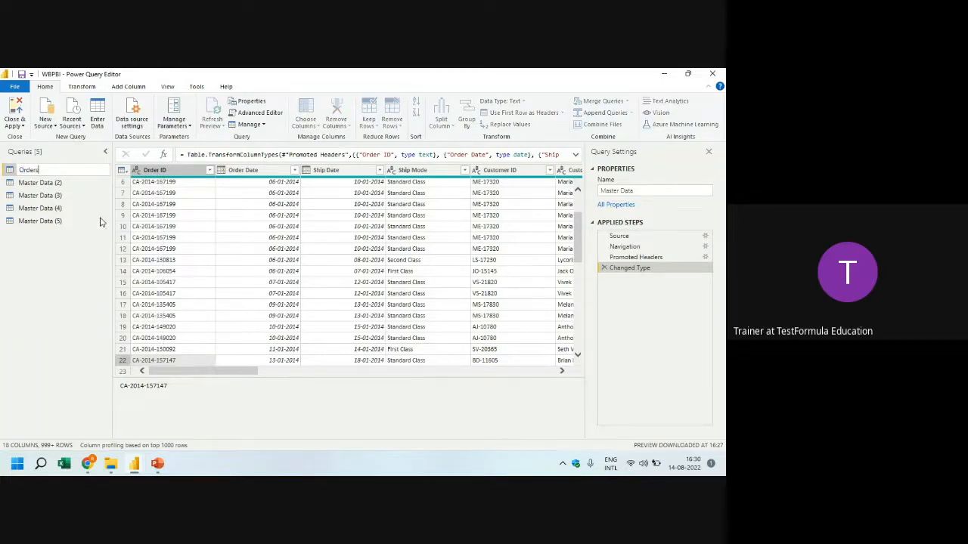
{"action": "key", "text": "Return"}
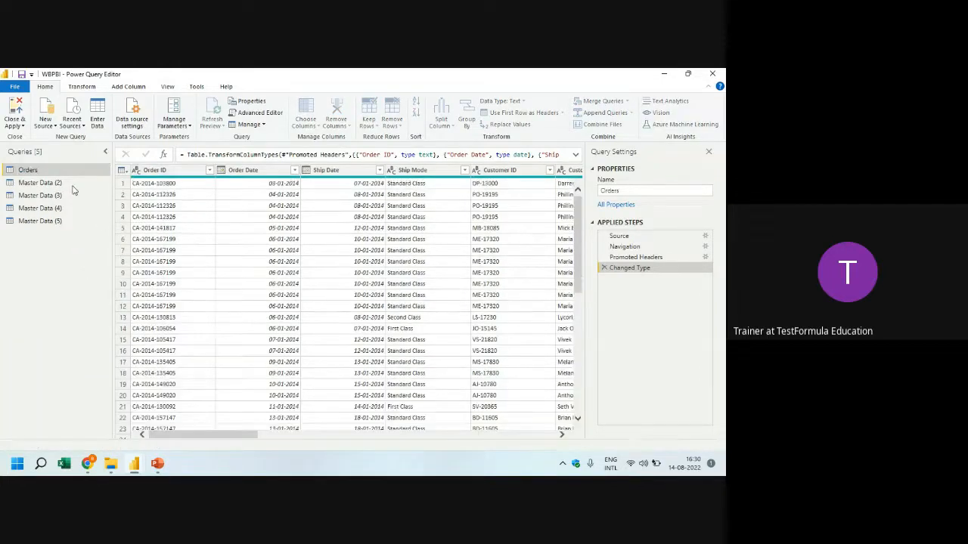
{"action": "right_click", "coordinate": [67, 184]}
{"action": "left_click", "coordinate": [99, 229]}
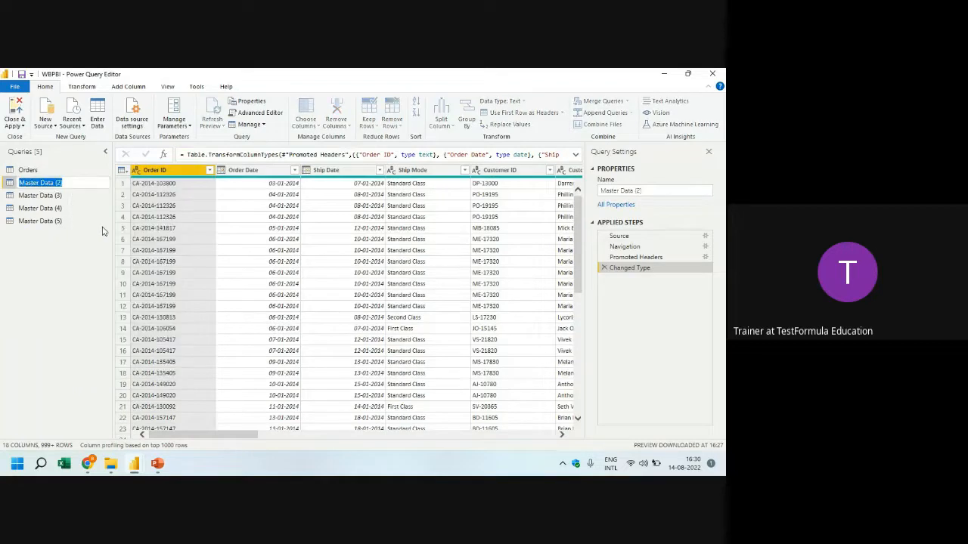
{"action": "type", "text": "Customers"}
{"action": "key", "text": "Return"}
Rename the remaining three copies to LOcations, Products and FT.
{"action": "right_click", "coordinate": [58, 198]}
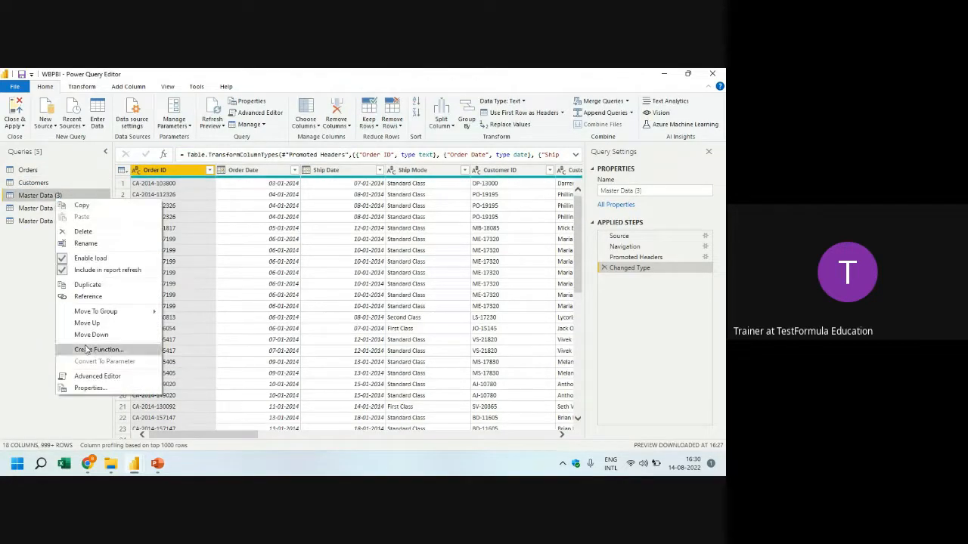
{"action": "left_click", "coordinate": [99, 247]}
{"action": "type", "text": "LOc"}
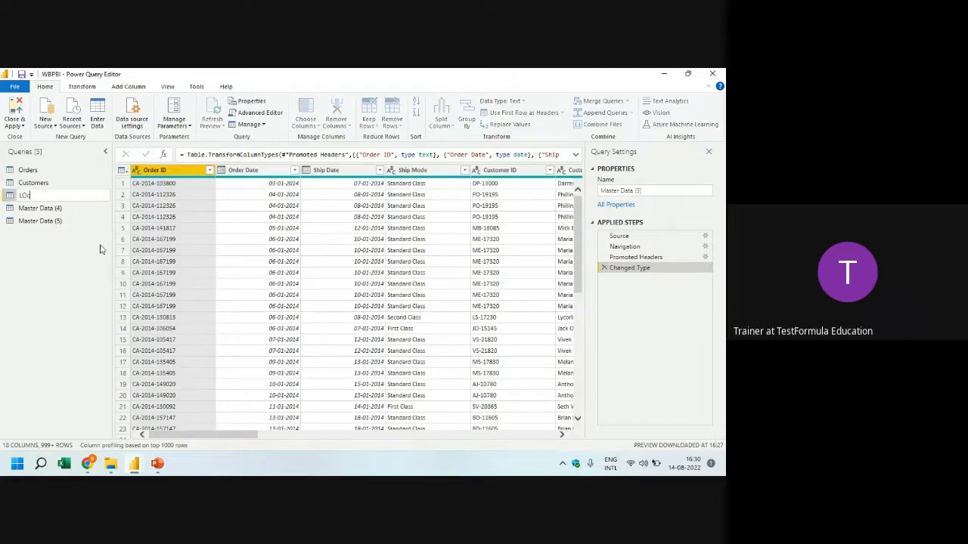
{"action": "type", "text": "ations"}
{"action": "key", "text": "Return"}
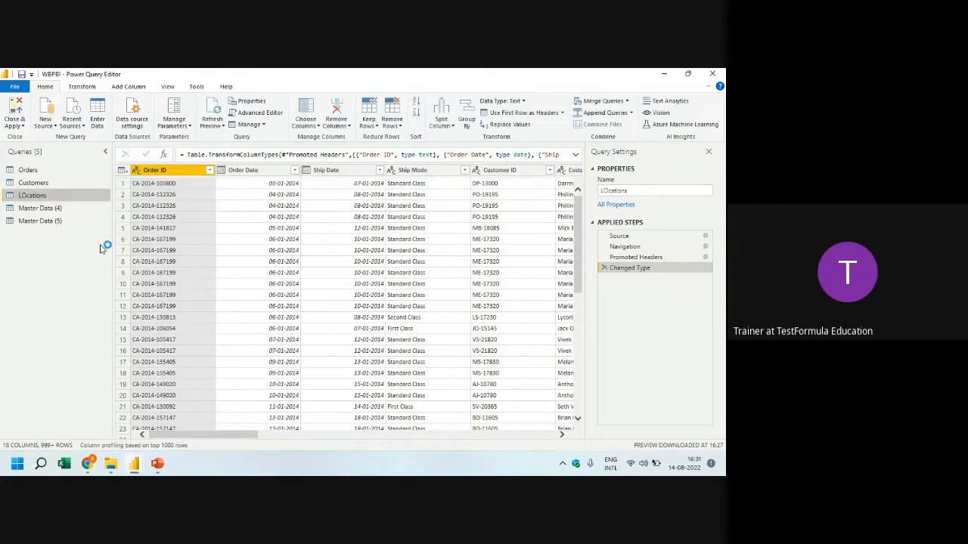
{"action": "right_click", "coordinate": [36, 208]}
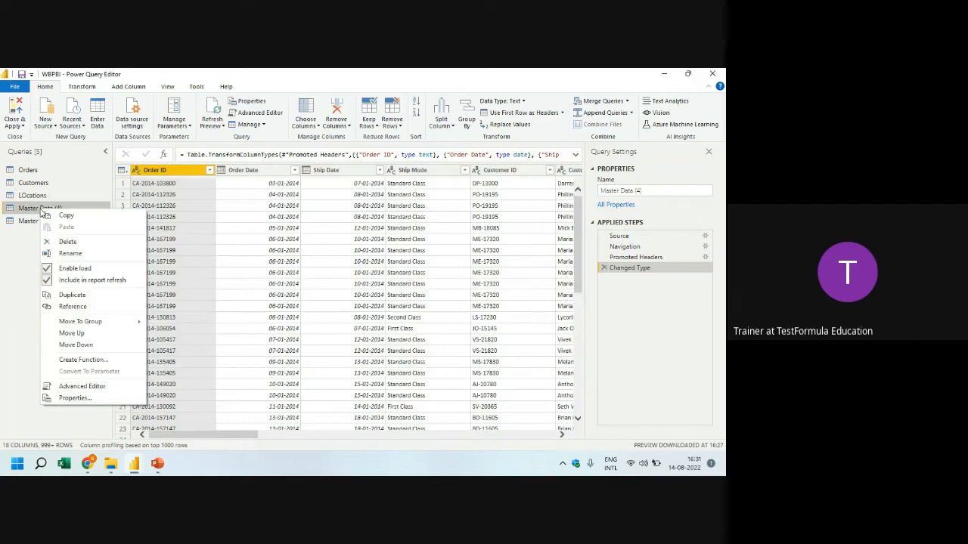
{"action": "left_click", "coordinate": [84, 255]}
{"action": "type", "text": "Products"}
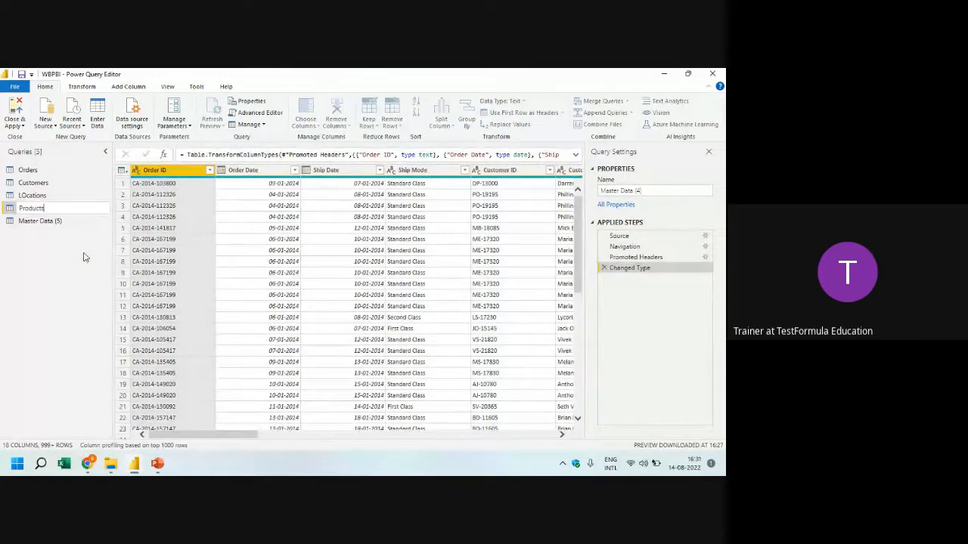
{"action": "key", "text": "Return"}
{"action": "left_click", "coordinate": [60, 221]}
{"action": "right_click", "coordinate": [62, 225]}
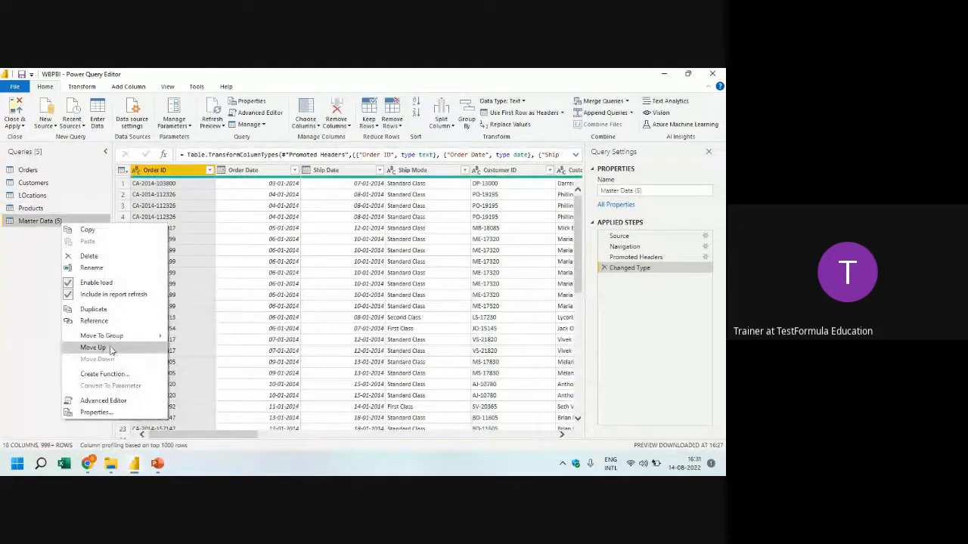
{"action": "left_click", "coordinate": [110, 271]}
{"action": "type", "text": "RT"}
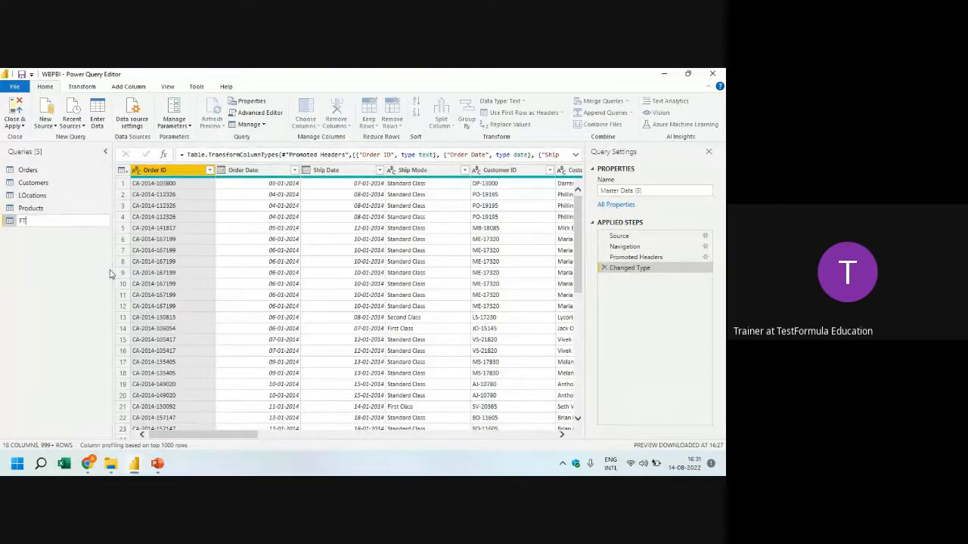
{"action": "key", "text": "Return"}
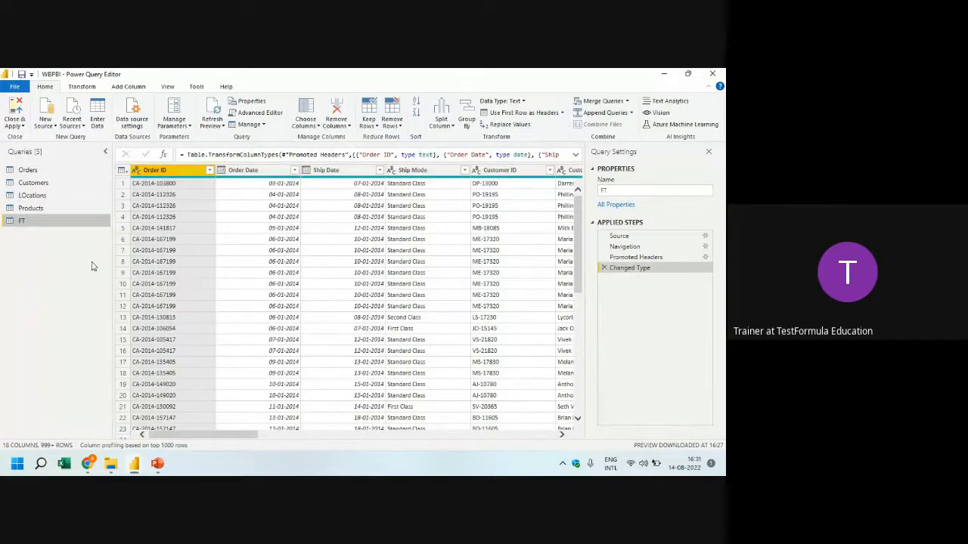
Correct the query name 'LOcations' to 'Locations'.
{"action": "right_click", "coordinate": [30, 195]}
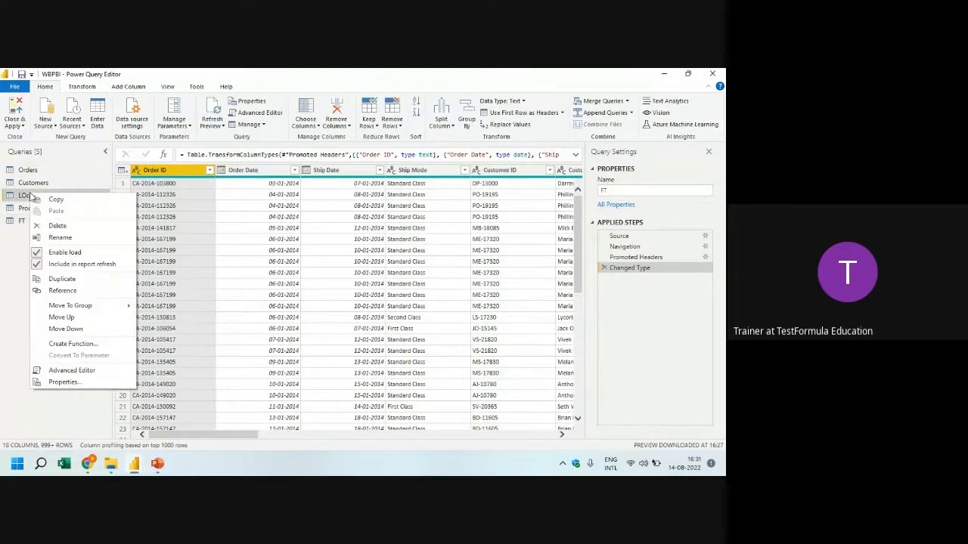
{"action": "left_click", "coordinate": [60, 238]}
{"action": "key", "text": "Home"}
{"action": "key", "text": "Right"}
{"action": "key", "text": "Right"}
{"action": "key", "text": "BackSpace"}
{"action": "type", "text": "o"}
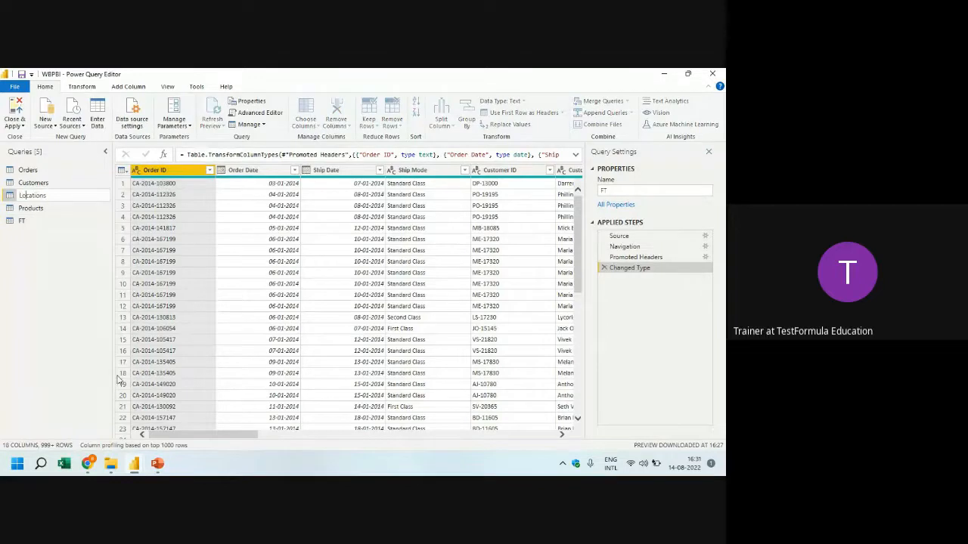
{"action": "key", "text": "Return"}
{"action": "left_click", "coordinate": [54, 171]}
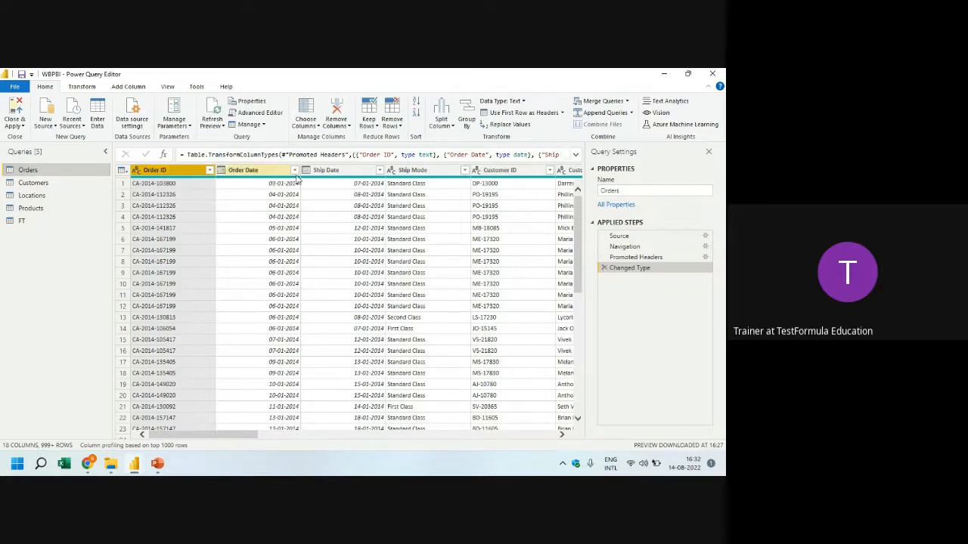
In the Orders query, bring up the Choose Columns list.
{"action": "left_click", "coordinate": [344, 171]}
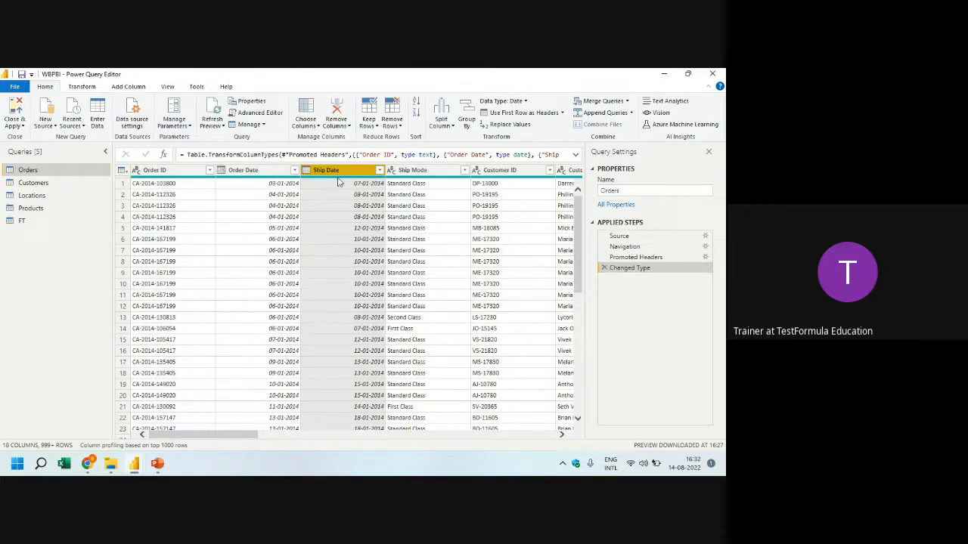
{"action": "left_click", "coordinate": [312, 124]}
{"action": "left_click", "coordinate": [333, 137]}
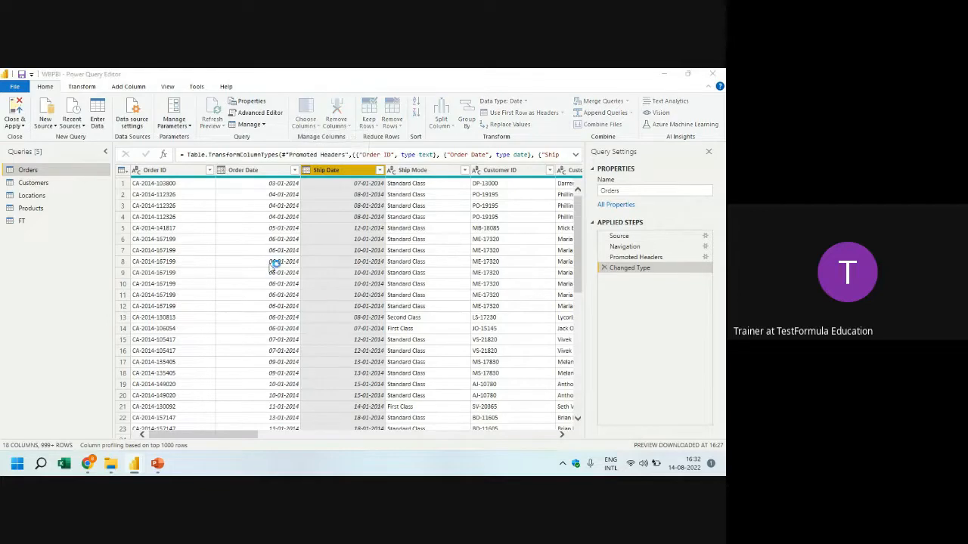
Keep only the Order ID, Order Date and Ship Date columns in Orders.
{"action": "left_click", "coordinate": [294, 164]}
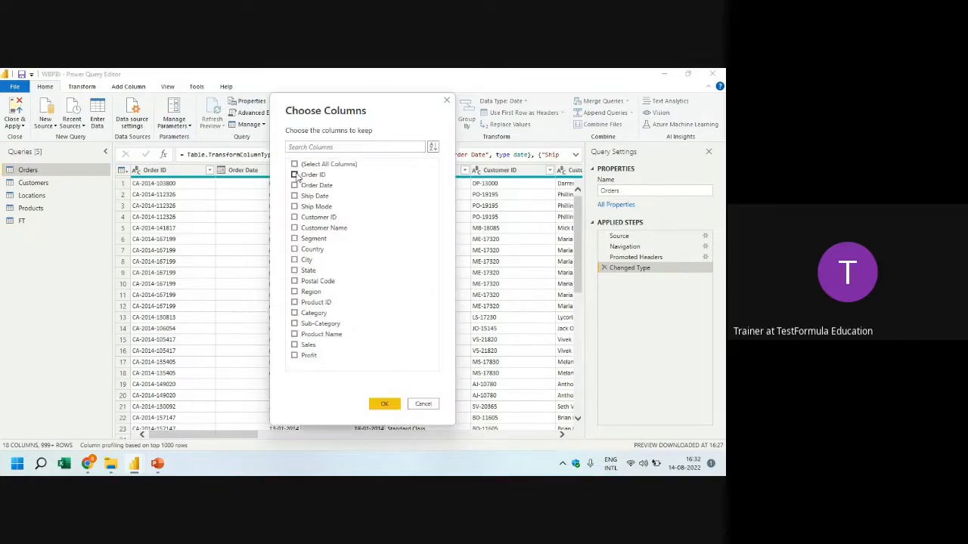
{"action": "left_click", "coordinate": [294, 175]}
{"action": "left_click", "coordinate": [294, 185]}
{"action": "left_click", "coordinate": [294, 196]}
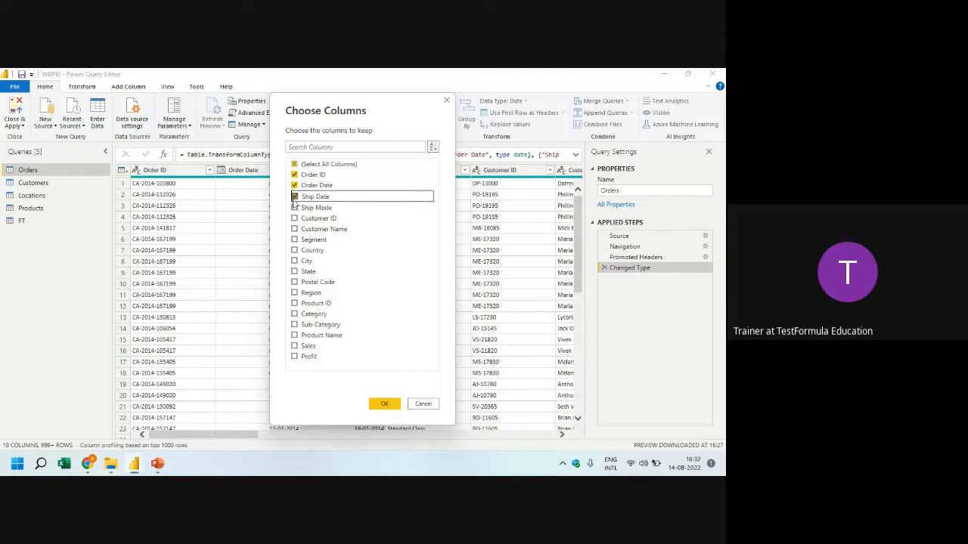
{"action": "left_click", "coordinate": [384, 404]}
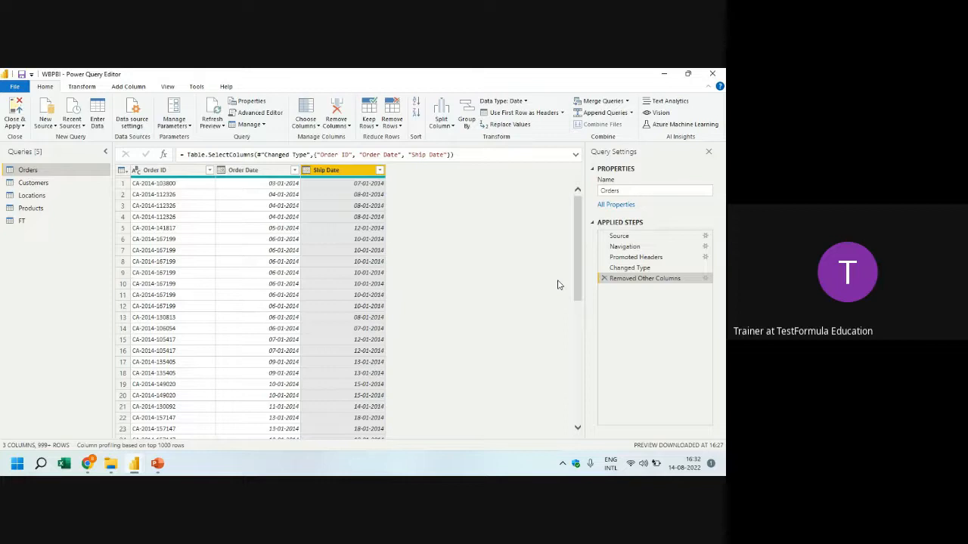
{"action": "left_click", "coordinate": [167, 172]}
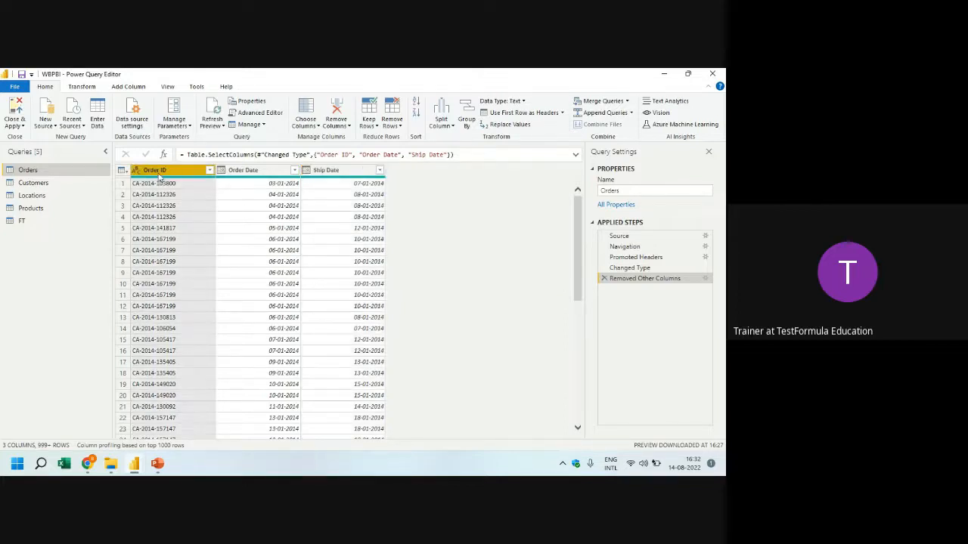
Remove duplicate Order IDs and blank rows from the Orders query.
{"action": "right_click", "coordinate": [174, 173]}
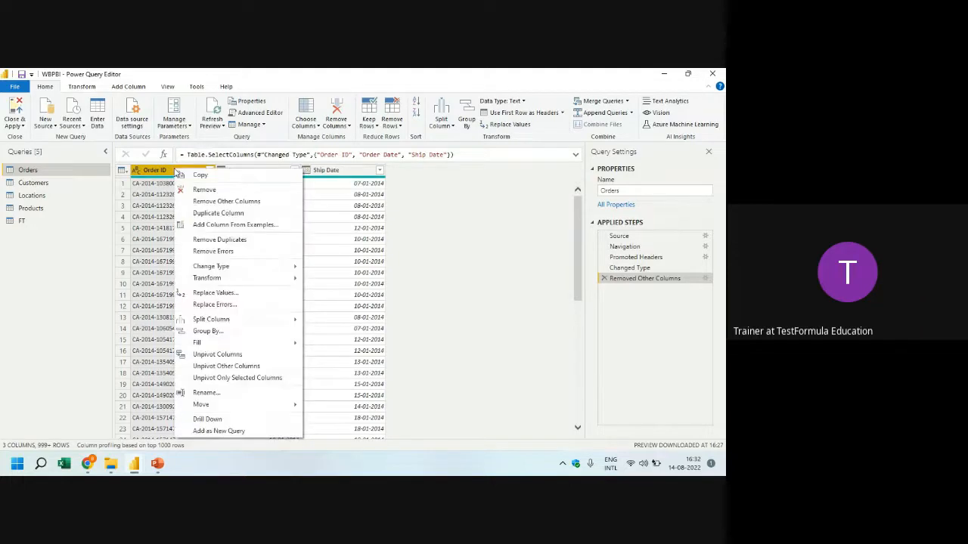
{"action": "left_click", "coordinate": [215, 240]}
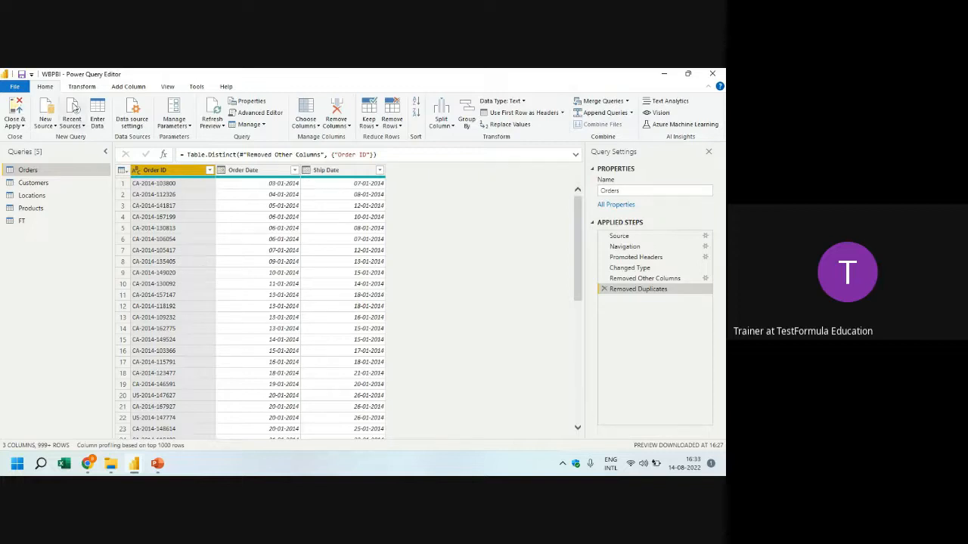
{"action": "left_click", "coordinate": [399, 128]}
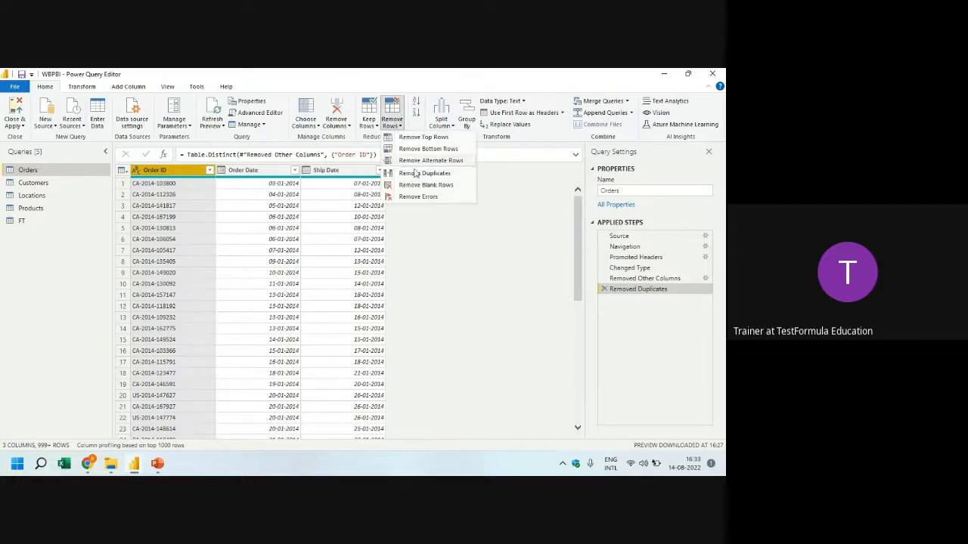
{"action": "left_click", "coordinate": [522, 368]}
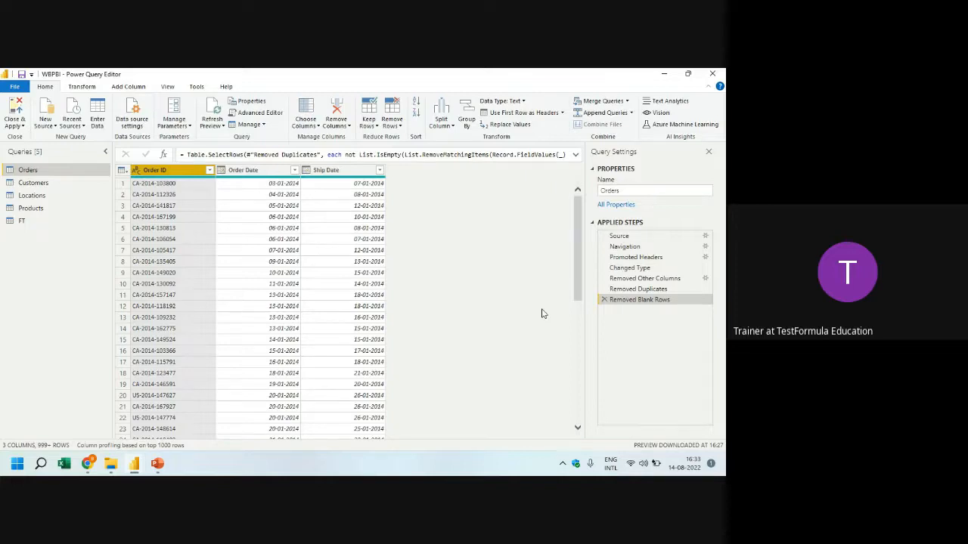
In Customers, keep only the Customer ID, Customer Name and Segment columns.
{"action": "left_click", "coordinate": [32, 183]}
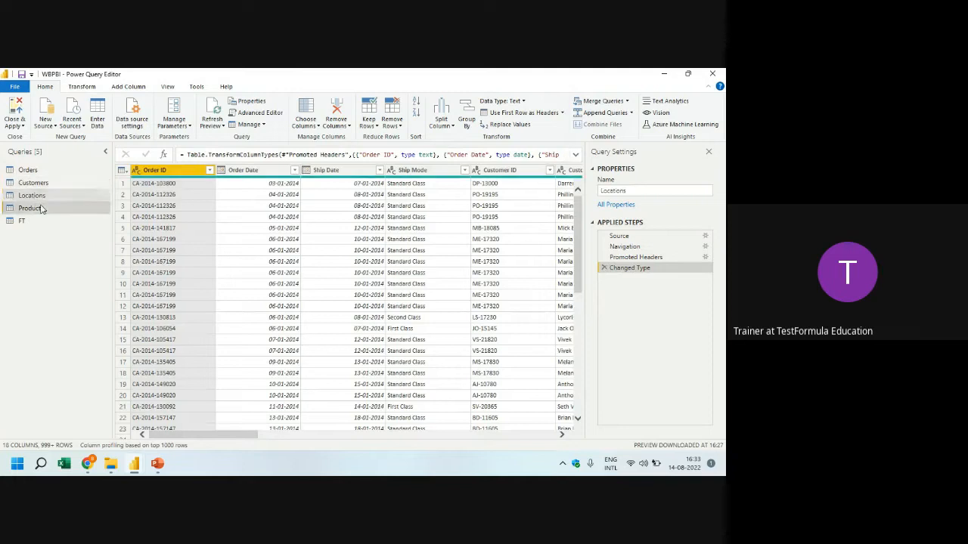
{"action": "left_click", "coordinate": [44, 171]}
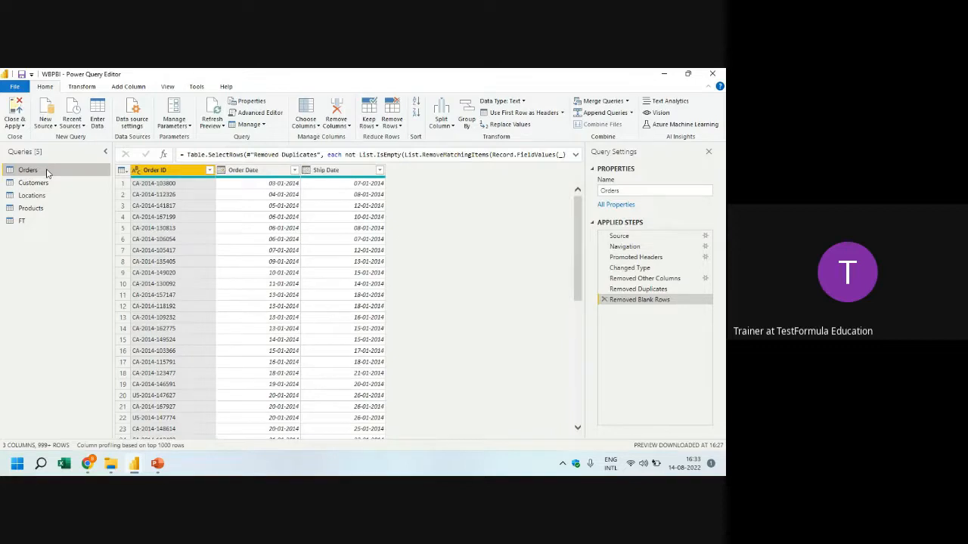
{"action": "left_click", "coordinate": [36, 186]}
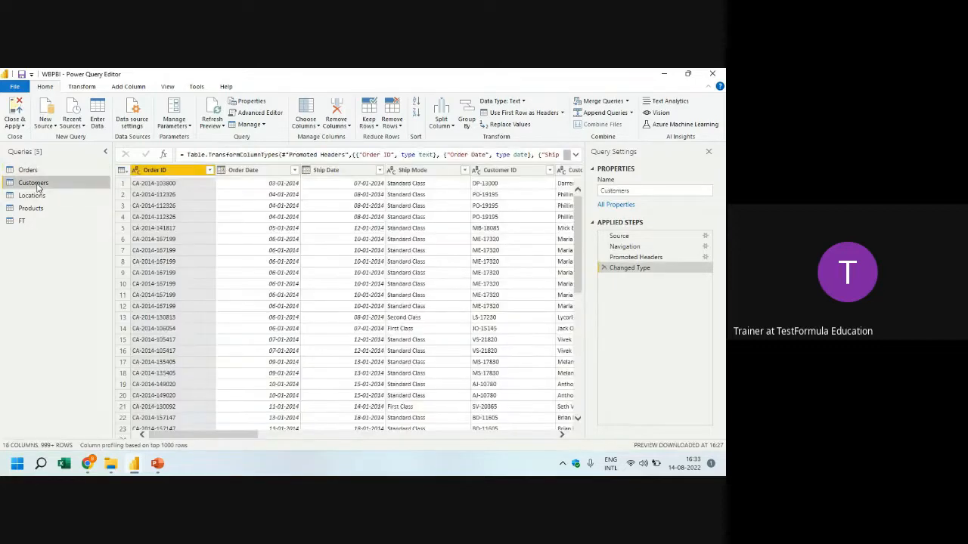
{"action": "left_click", "coordinate": [307, 124]}
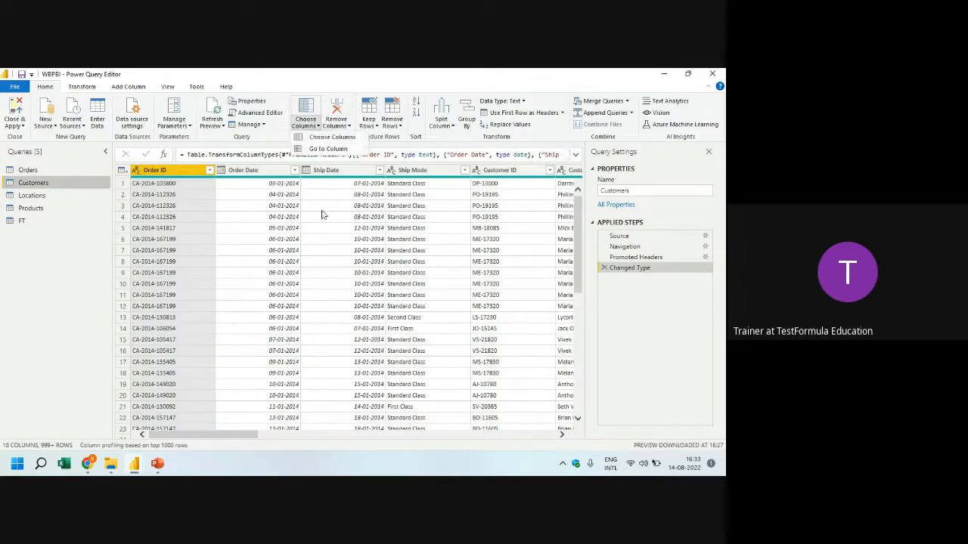
{"action": "left_click", "coordinate": [311, 137]}
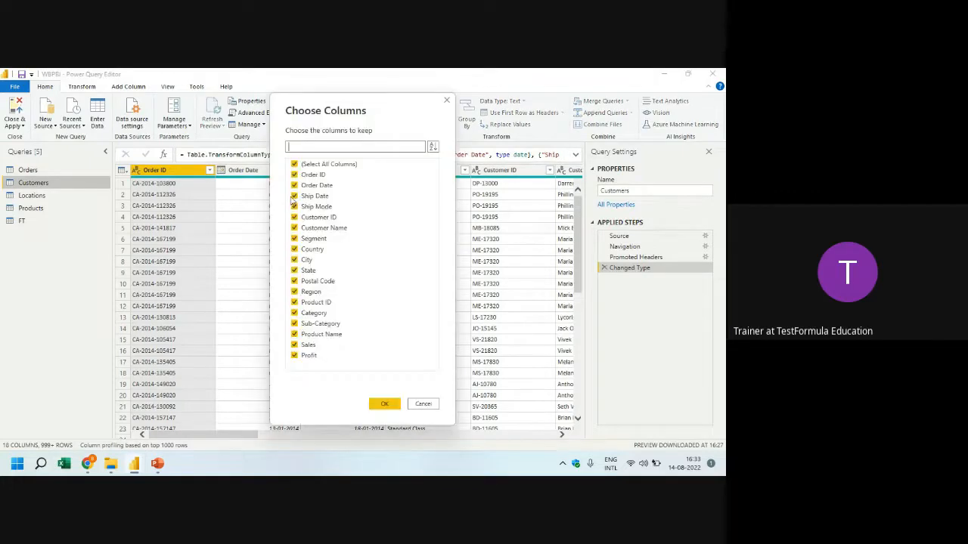
{"action": "left_click", "coordinate": [294, 164]}
{"action": "left_click", "coordinate": [294, 218]}
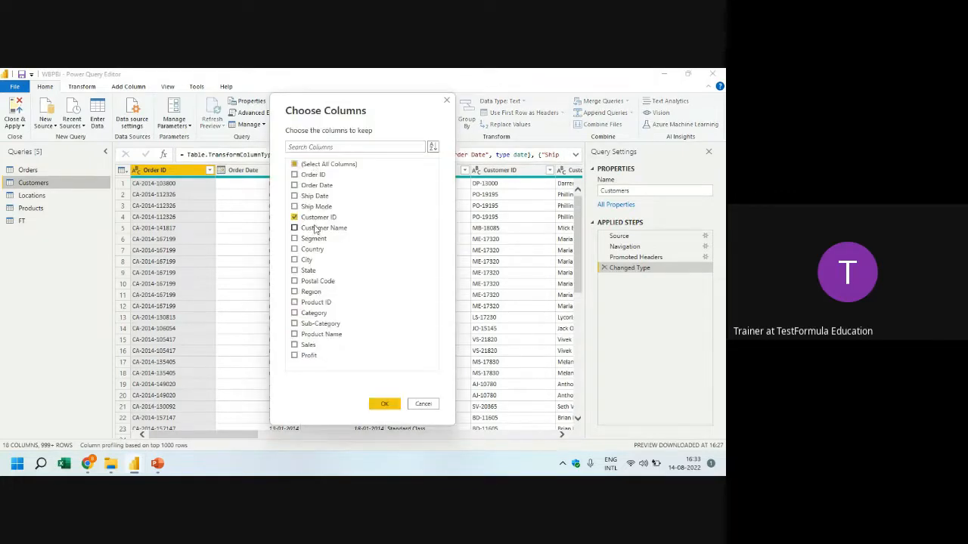
{"action": "left_click", "coordinate": [294, 228]}
{"action": "left_click", "coordinate": [294, 239]}
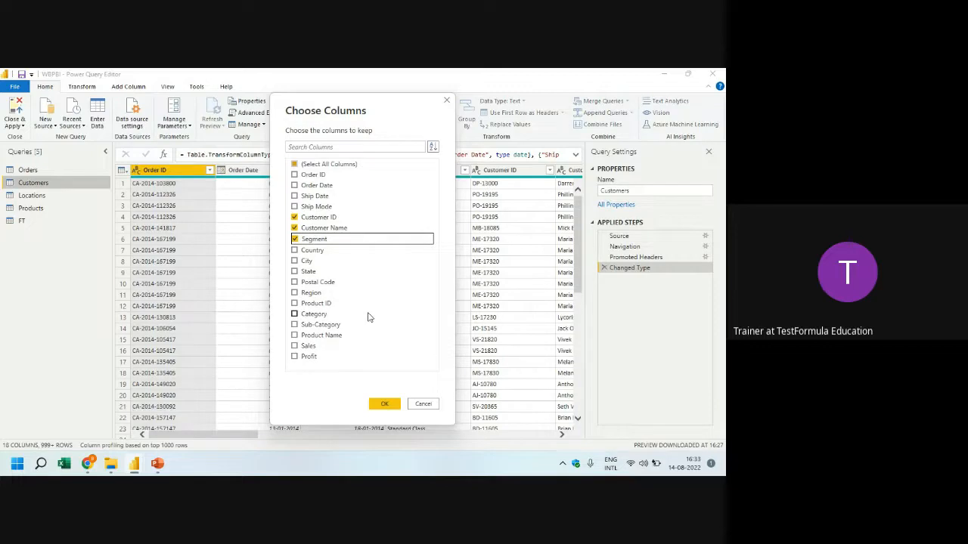
{"action": "left_click", "coordinate": [383, 403]}
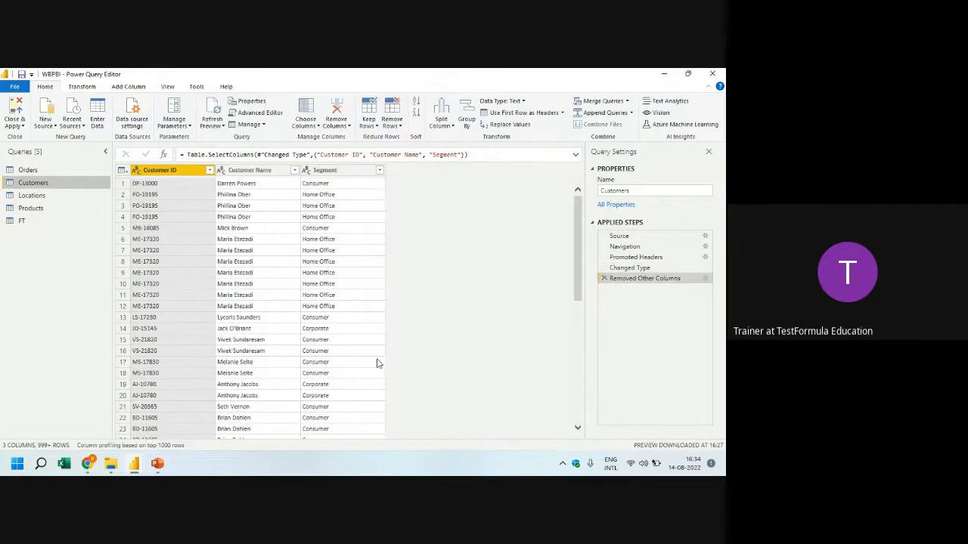
Remove duplicate Customer IDs and blank rows from Customers.
{"action": "right_click", "coordinate": [181, 171]}
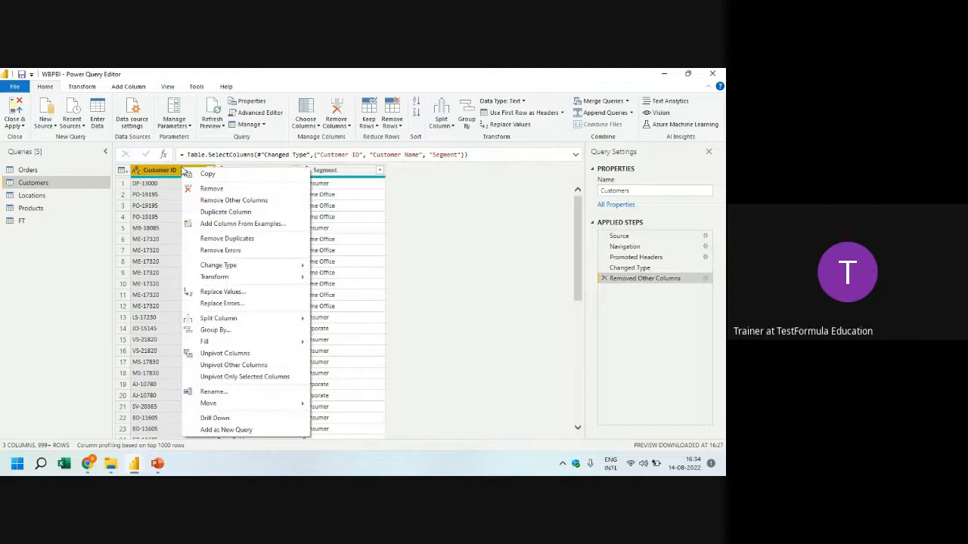
{"action": "left_click", "coordinate": [227, 237]}
{"action": "left_click", "coordinate": [392, 117]}
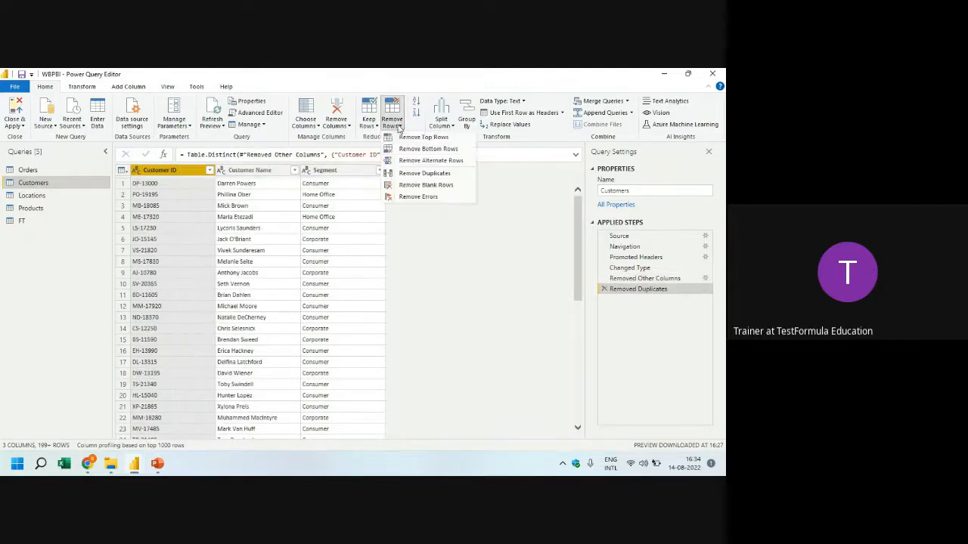
{"action": "left_click", "coordinate": [425, 189]}
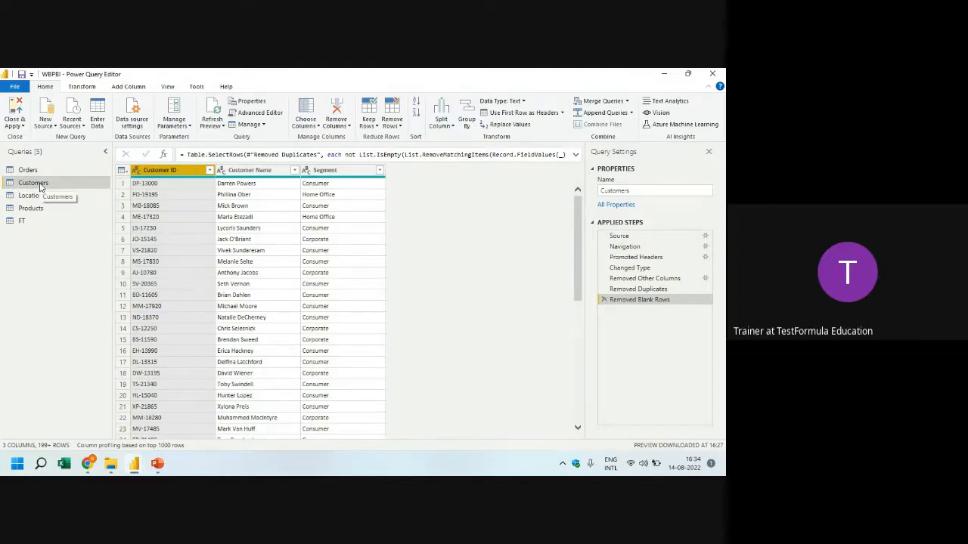
{"action": "left_click", "coordinate": [45, 170]}
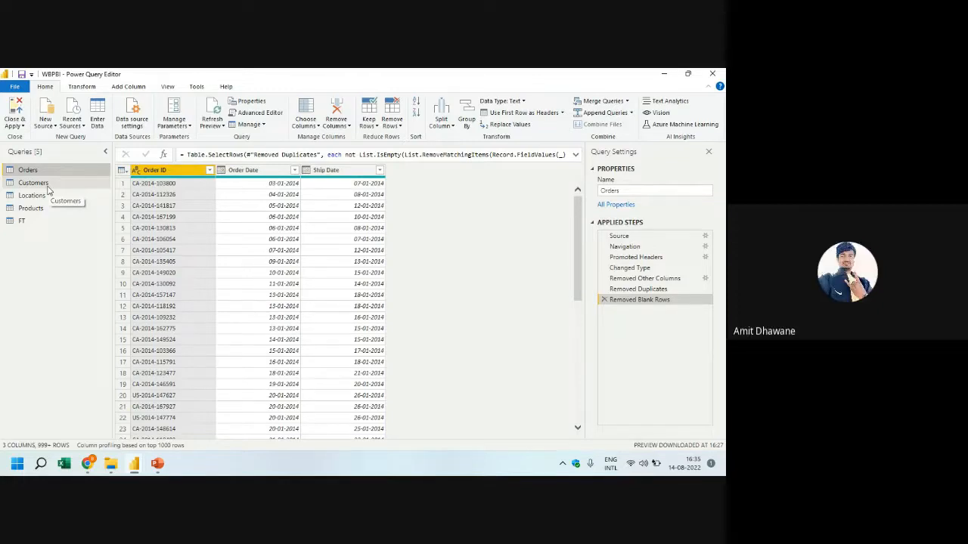
{"action": "left_click", "coordinate": [46, 188]}
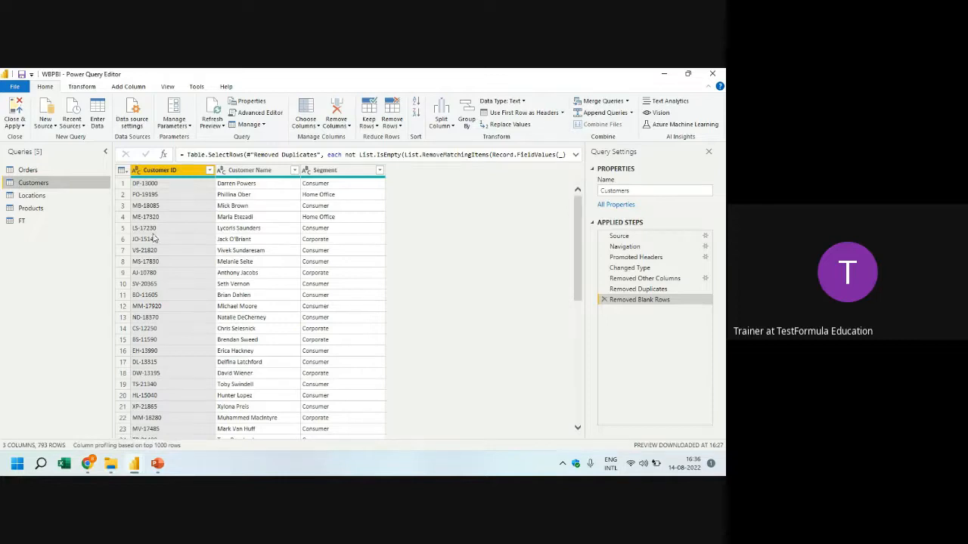
In Locations, keep only Country, City, State, Postal Code and Region.
{"action": "left_click", "coordinate": [33, 196]}
{"action": "left_click", "coordinate": [306, 125]}
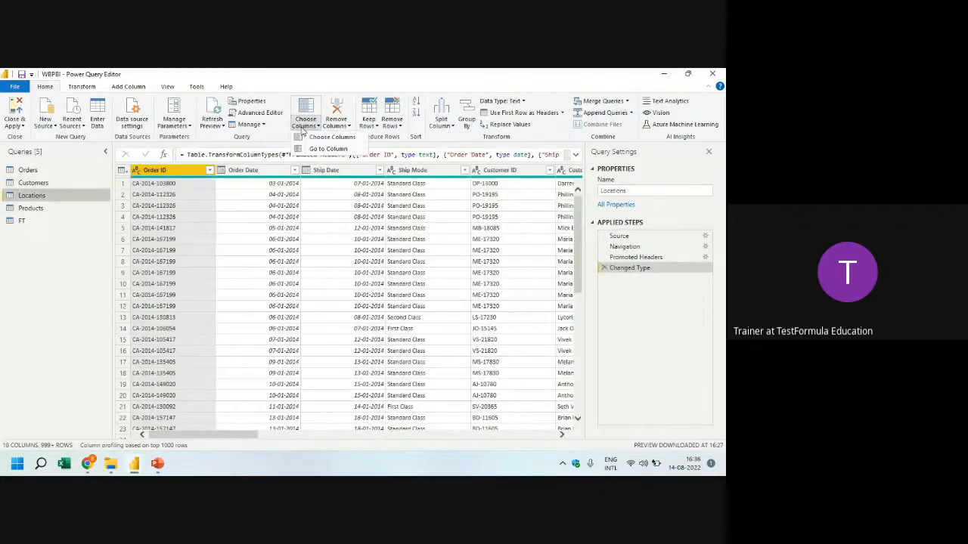
{"action": "left_click", "coordinate": [318, 140]}
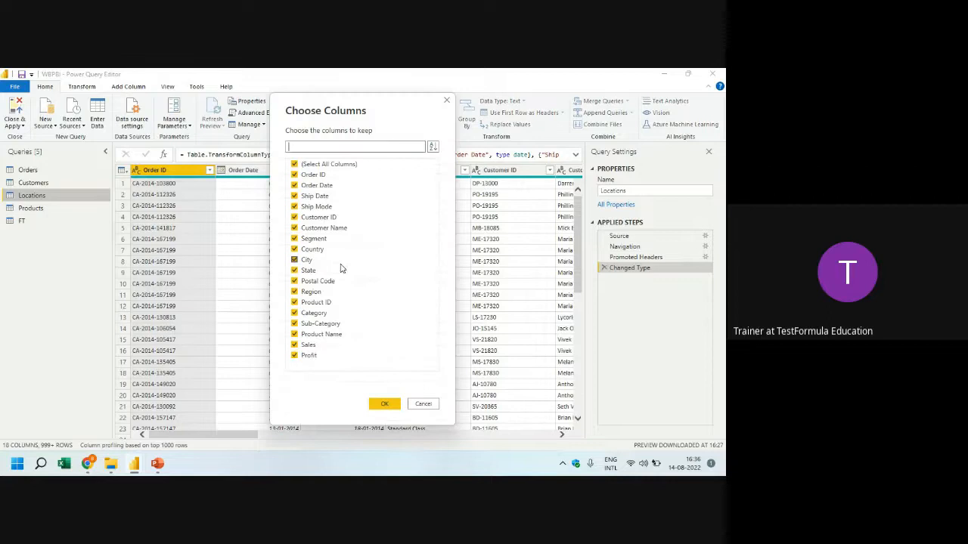
{"action": "left_click", "coordinate": [294, 164]}
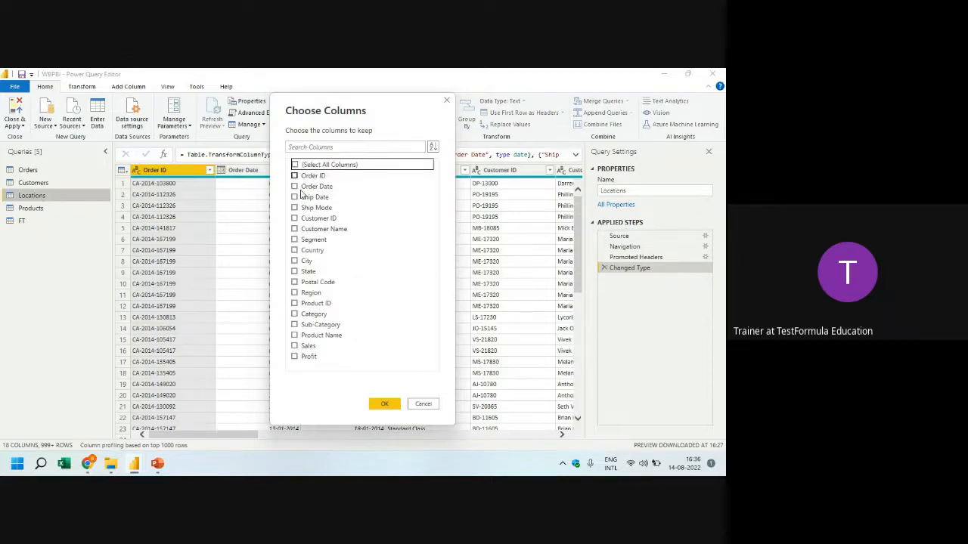
{"action": "left_click", "coordinate": [295, 249]}
{"action": "left_click", "coordinate": [295, 261]}
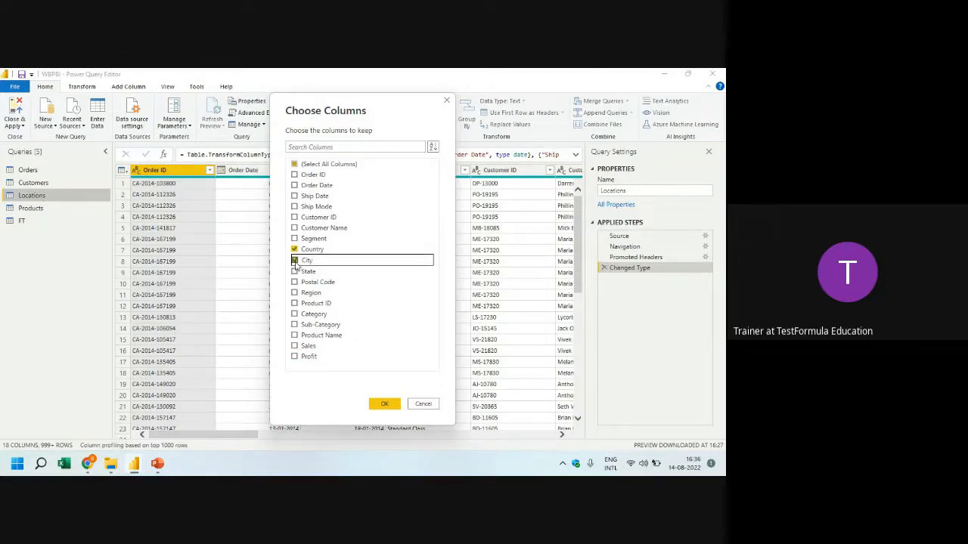
{"action": "left_click", "coordinate": [294, 282]}
{"action": "left_click", "coordinate": [294, 271]}
{"action": "left_click", "coordinate": [295, 293]}
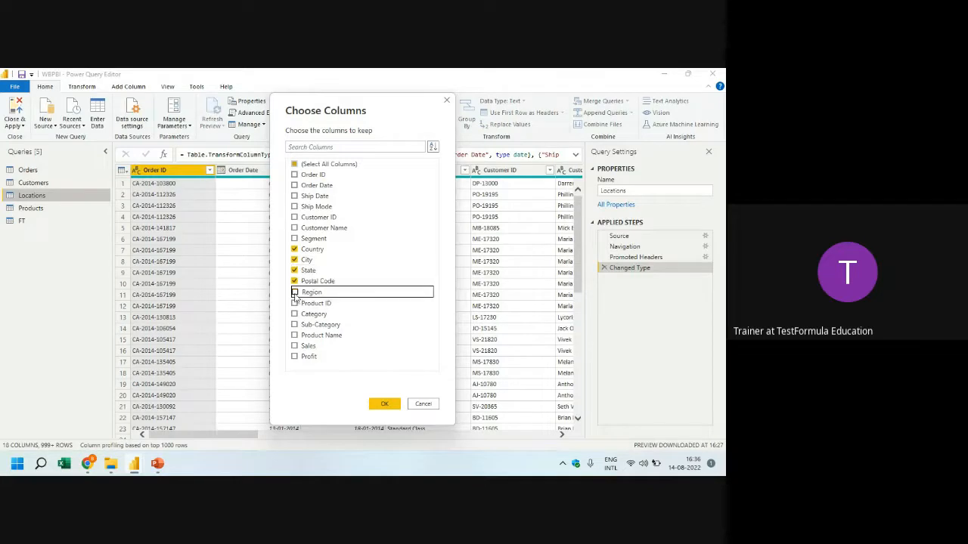
{"action": "left_click", "coordinate": [385, 404]}
Move Postal Code to the first column, then remove duplicate postal codes and blank rows.
{"action": "left_click", "coordinate": [413, 170]}
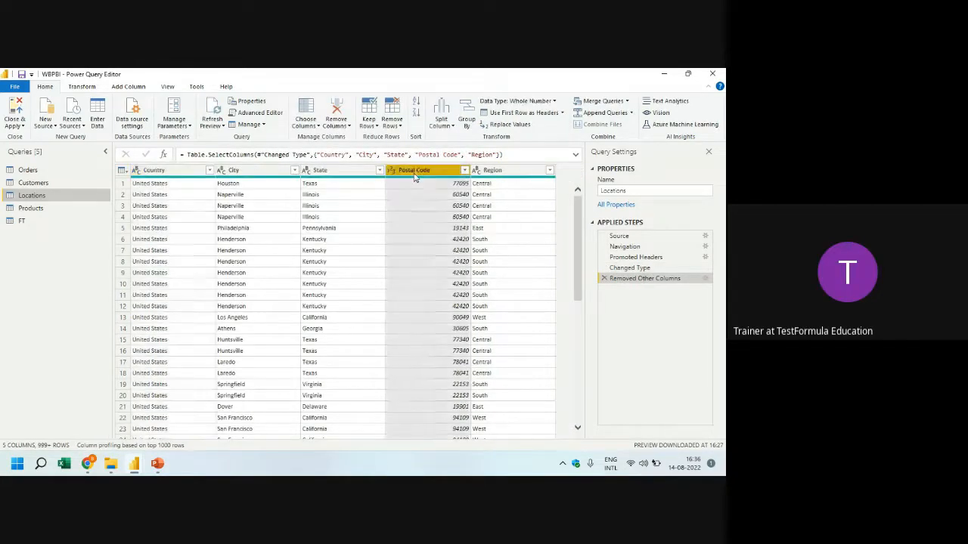
{"action": "left_click_drag", "start_coordinate": [430, 174], "coordinate": [174, 179]}
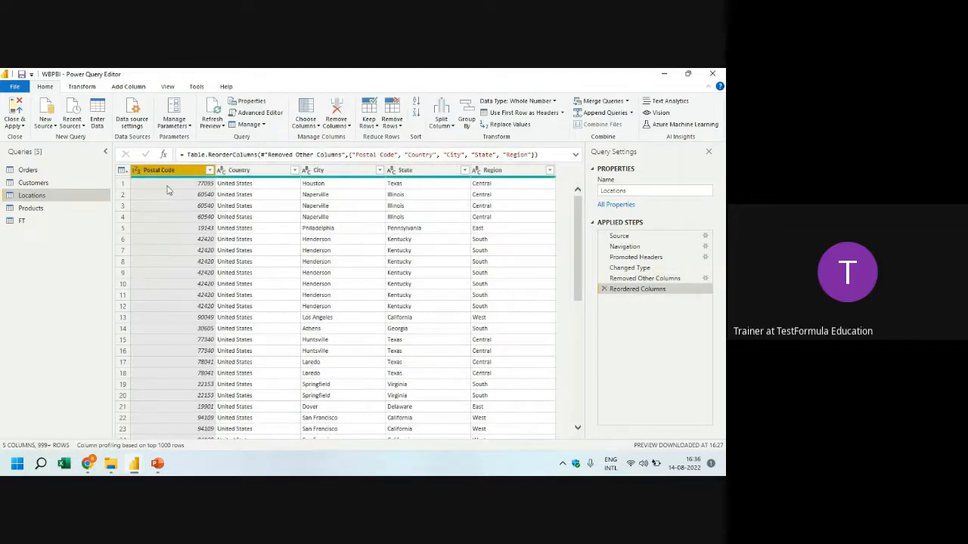
{"action": "right_click", "coordinate": [179, 172]}
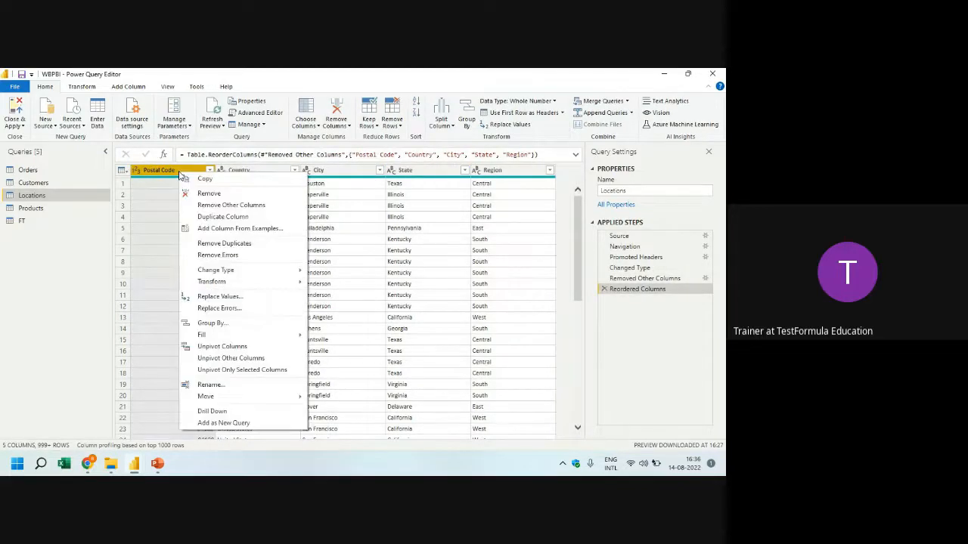
{"action": "left_click", "coordinate": [221, 243]}
{"action": "left_click", "coordinate": [391, 121]}
{"action": "left_click", "coordinate": [416, 184]}
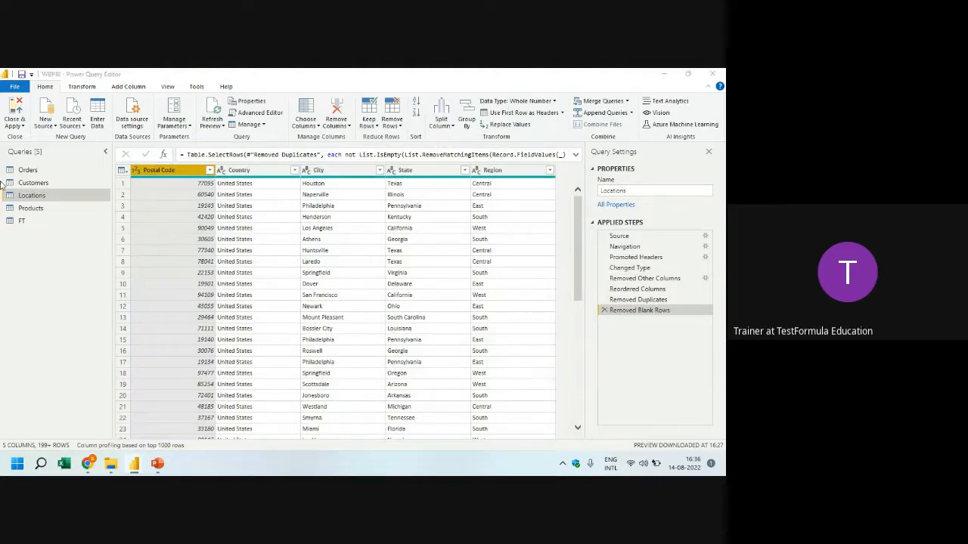
In Products, keep only the Product ID, Category and Sub-Category columns.
{"action": "left_click", "coordinate": [57, 208]}
{"action": "left_click", "coordinate": [305, 124]}
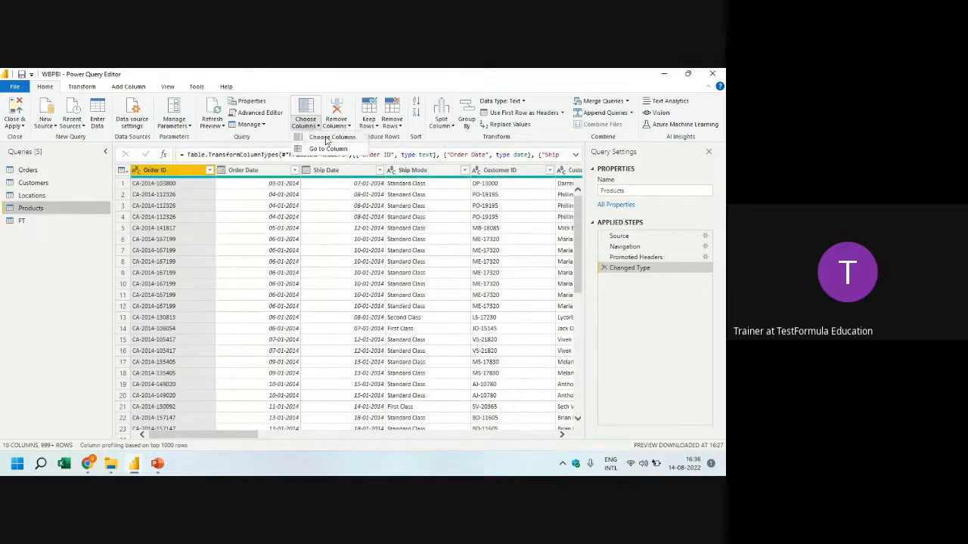
{"action": "left_click", "coordinate": [326, 137]}
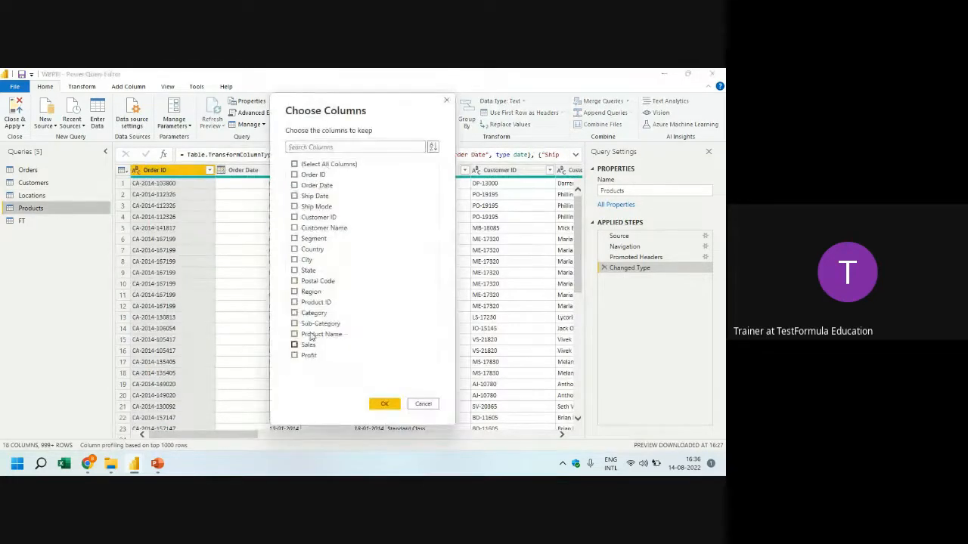
{"action": "left_click", "coordinate": [295, 301]}
{"action": "left_click", "coordinate": [295, 313]}
{"action": "left_click", "coordinate": [294, 325]}
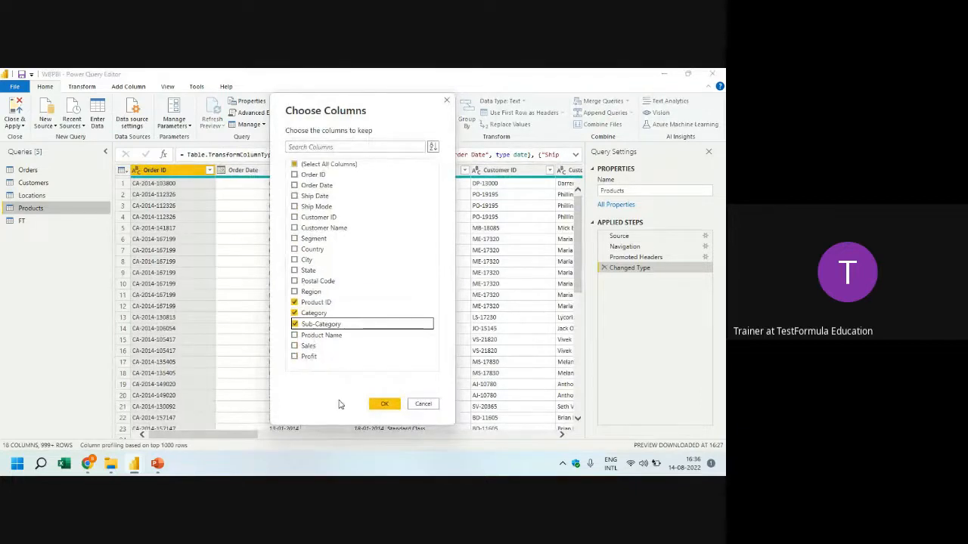
{"action": "left_click", "coordinate": [384, 404]}
Remove duplicate Product IDs and begin removing blank rows from Products.
{"action": "right_click", "coordinate": [193, 173]}
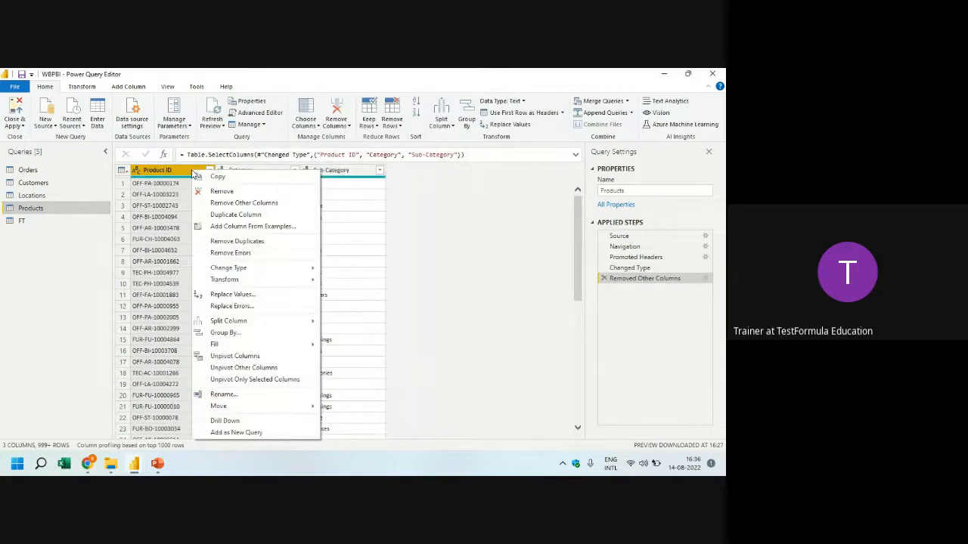
{"action": "left_click", "coordinate": [222, 242]}
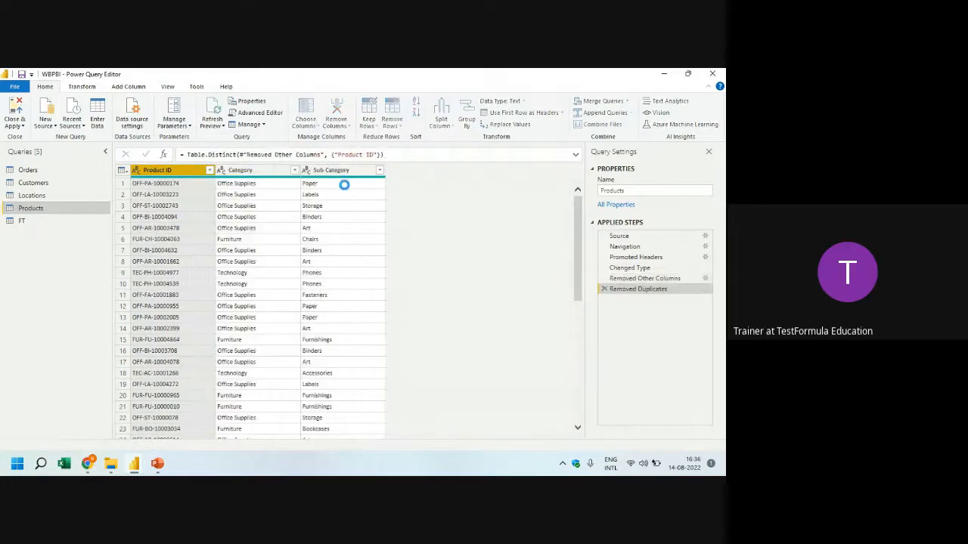
{"action": "left_click", "coordinate": [392, 124]}
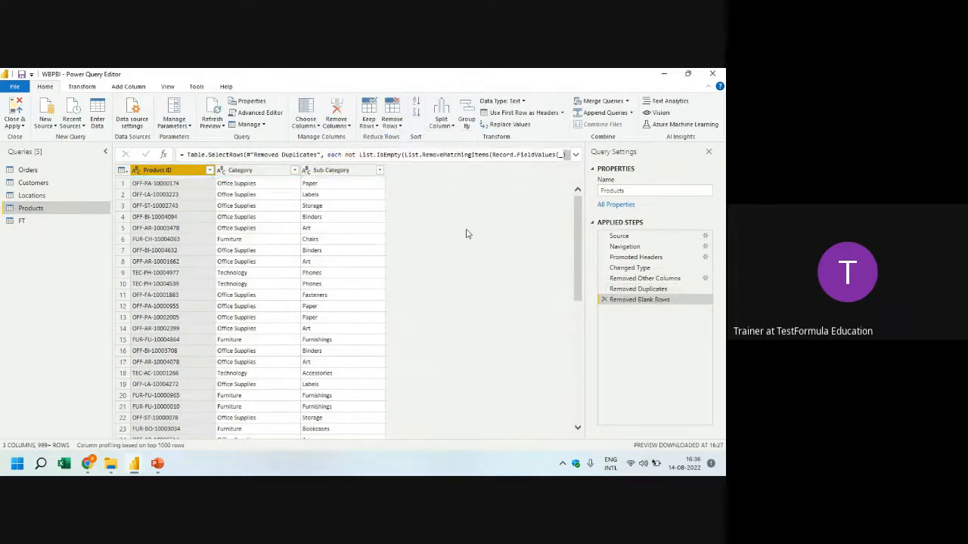
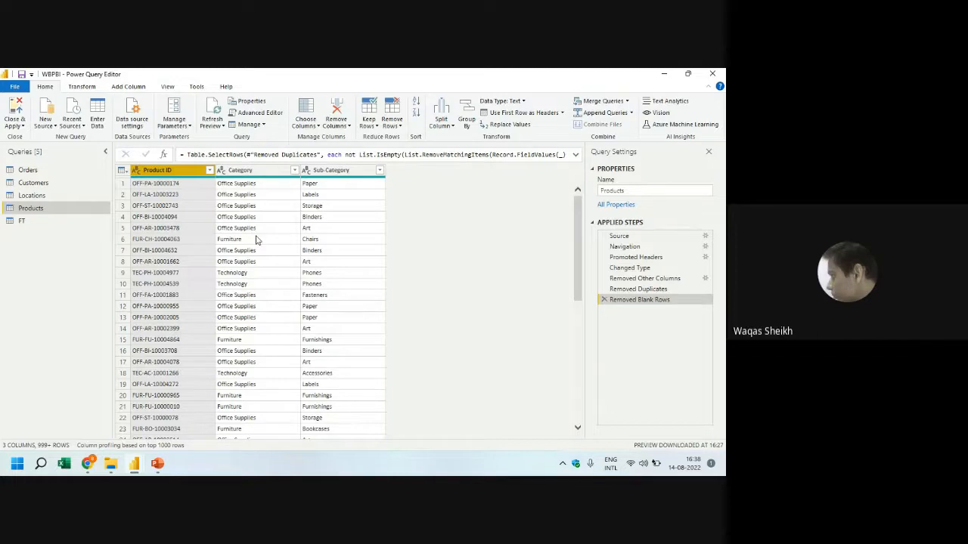
In FT, keep only Order ID, Customer ID, Postal Code, Product ID, Sales and Profit.
{"action": "left_click", "coordinate": [41, 221]}
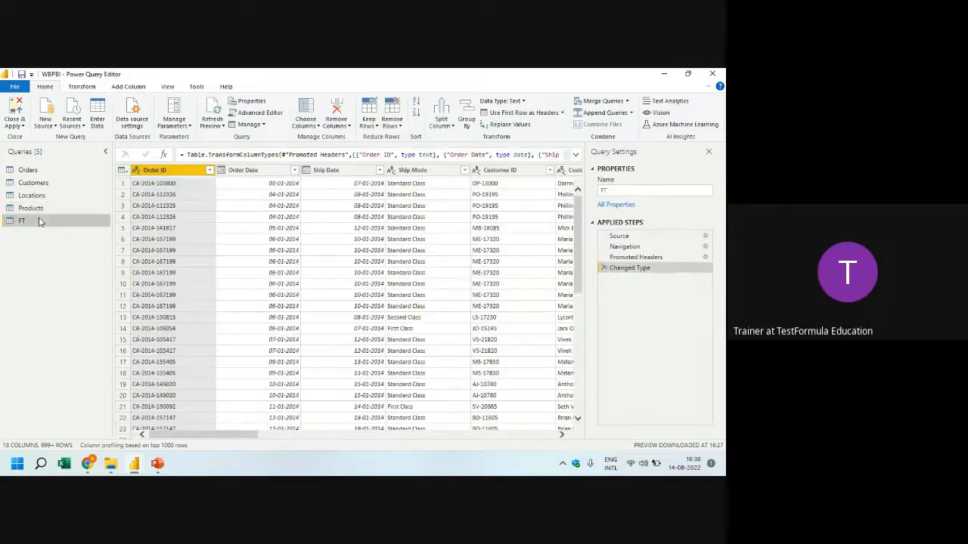
{"action": "left_click", "coordinate": [306, 123]}
{"action": "left_click", "coordinate": [317, 139]}
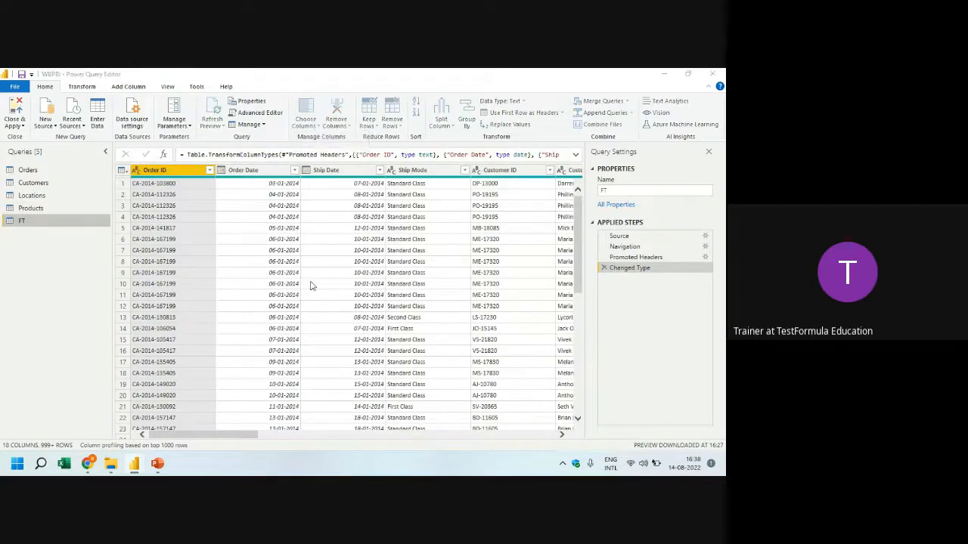
{"action": "left_click", "coordinate": [294, 164]}
{"action": "left_click", "coordinate": [294, 175]}
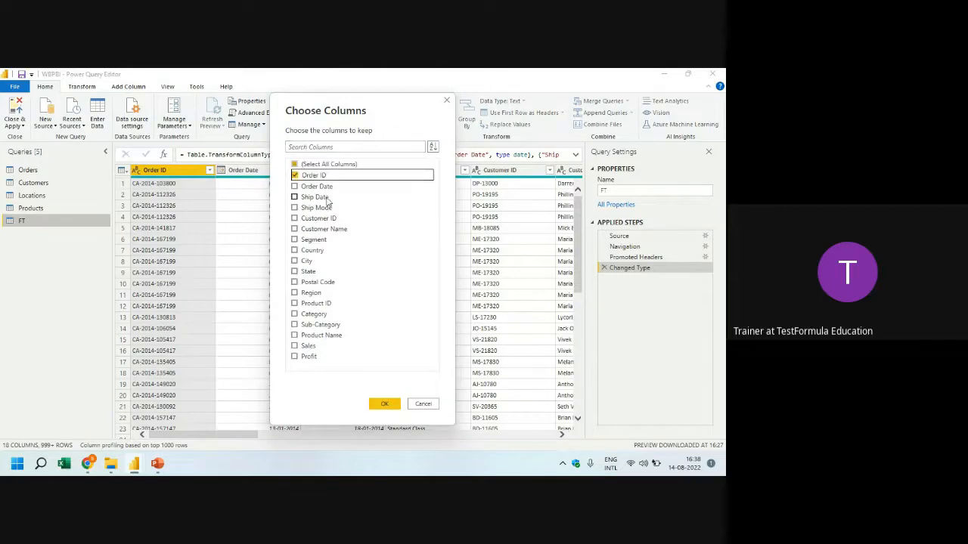
{"action": "left_click", "coordinate": [294, 218]}
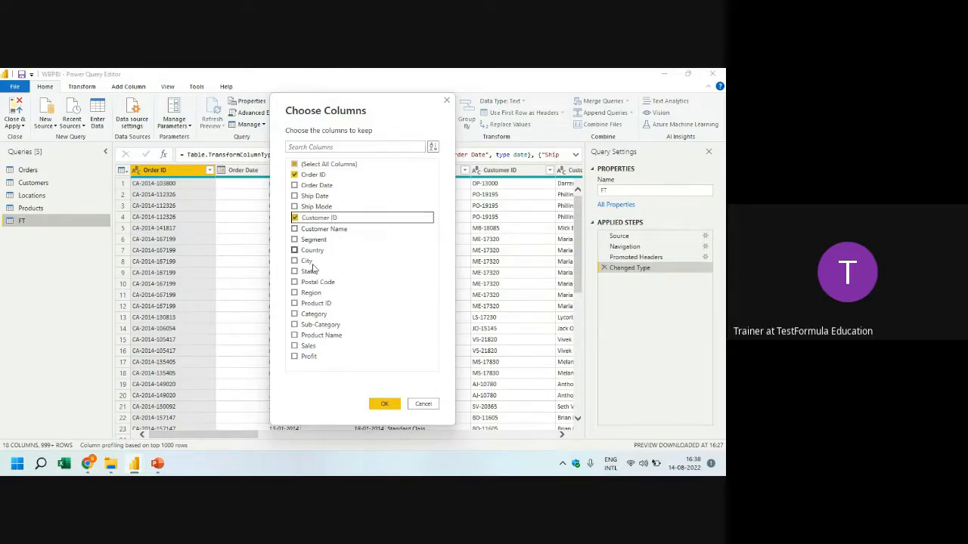
{"action": "left_click", "coordinate": [294, 282]}
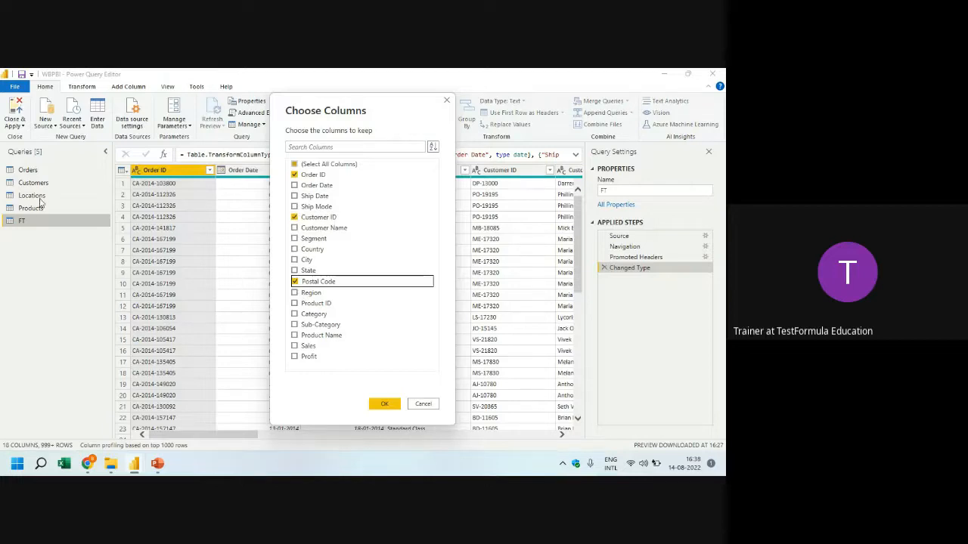
{"action": "left_click", "coordinate": [295, 304]}
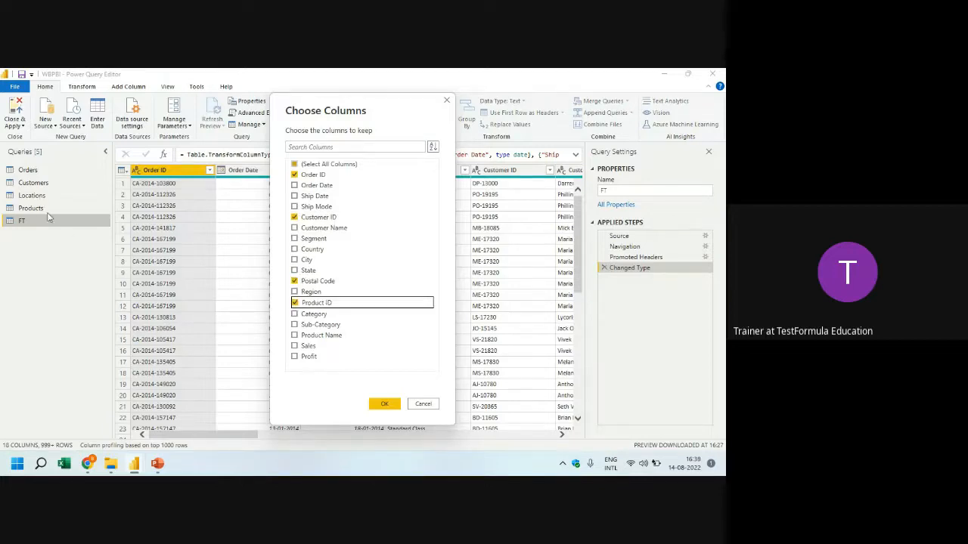
{"action": "left_click", "coordinate": [294, 346]}
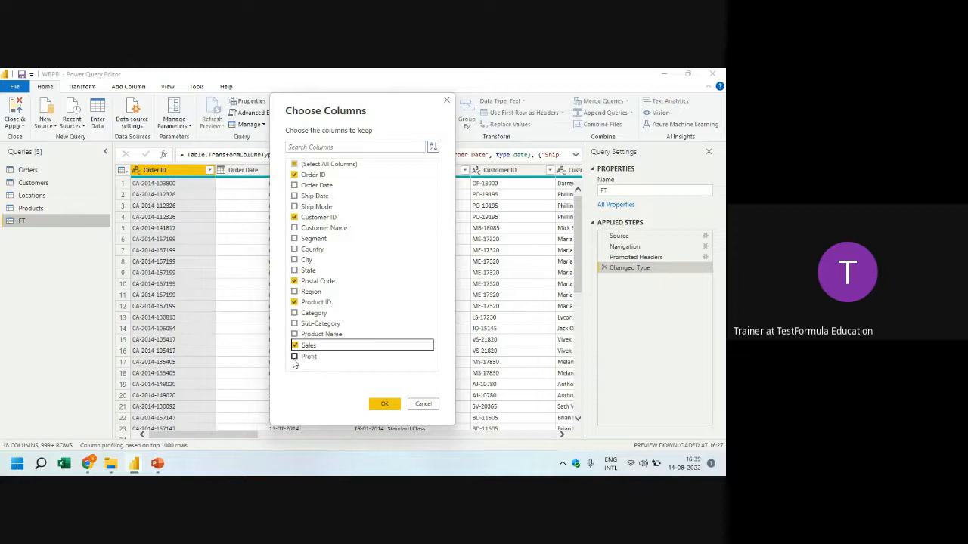
{"action": "left_click", "coordinate": [295, 356]}
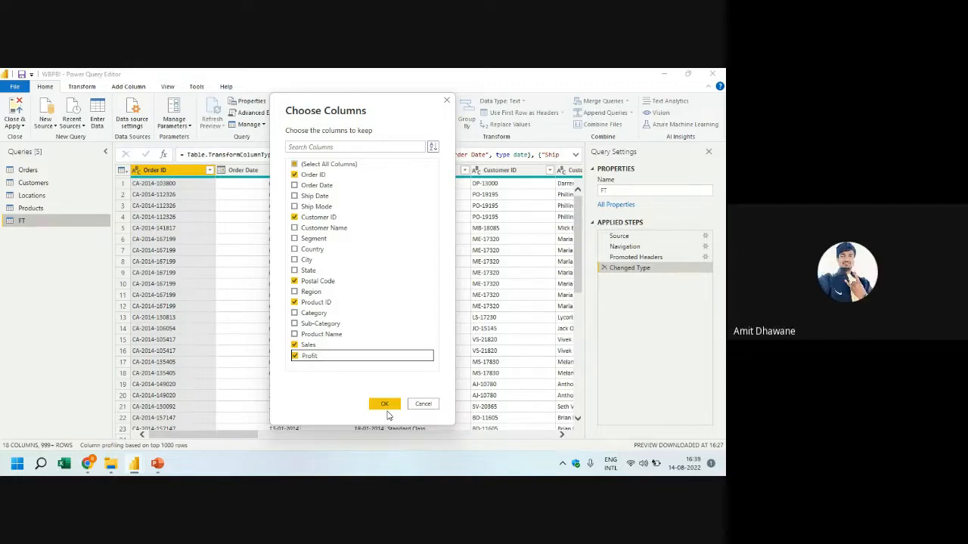
{"action": "left_click", "coordinate": [385, 405]}
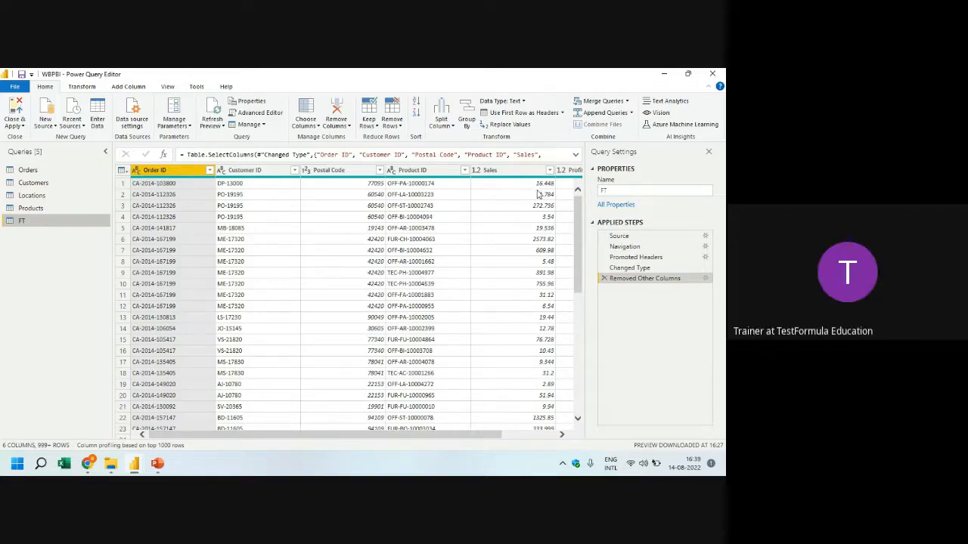
Remove blank rows from the FT query.
{"action": "left_click_drag", "start_coordinate": [488, 437], "coordinate": [525, 439]}
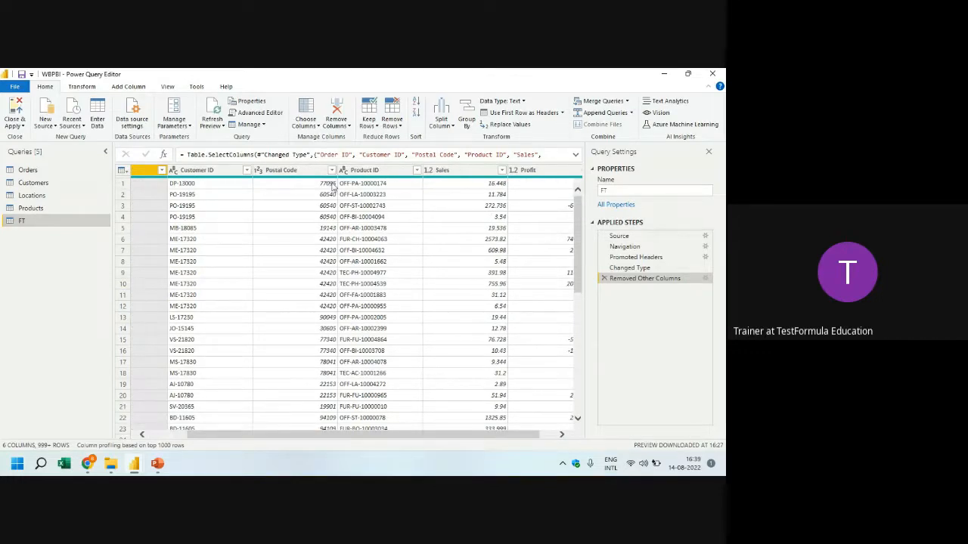
{"action": "left_click", "coordinate": [391, 121]}
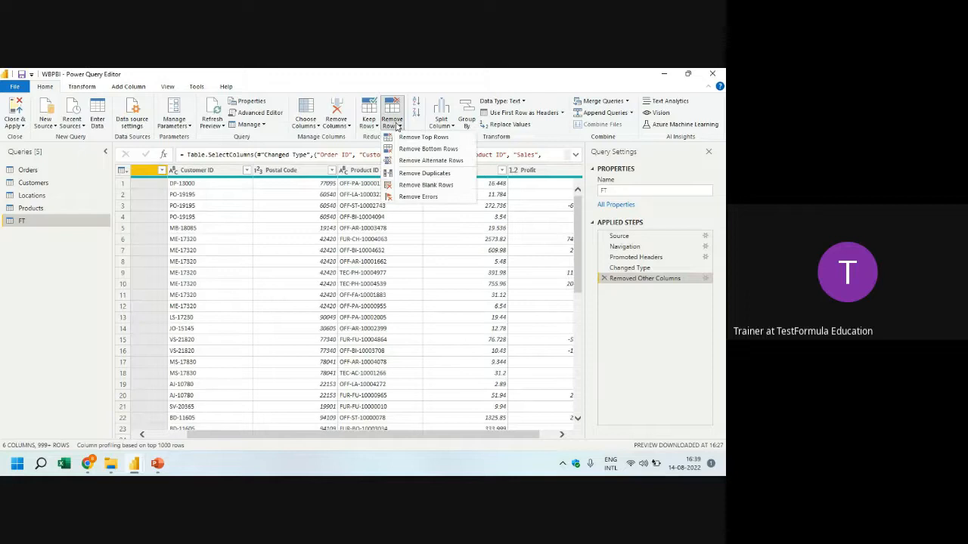
{"action": "left_click", "coordinate": [406, 184]}
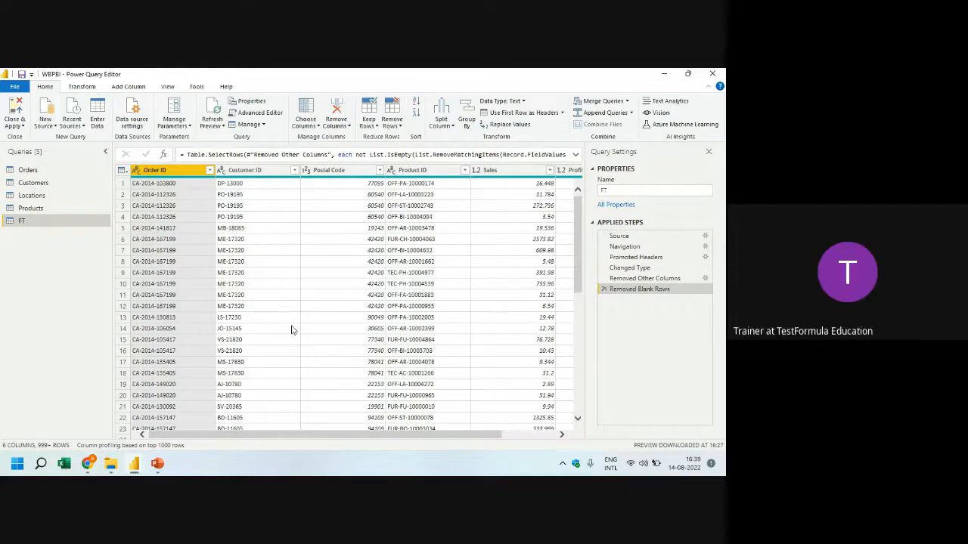
{"action": "left_click", "coordinate": [22, 126]}
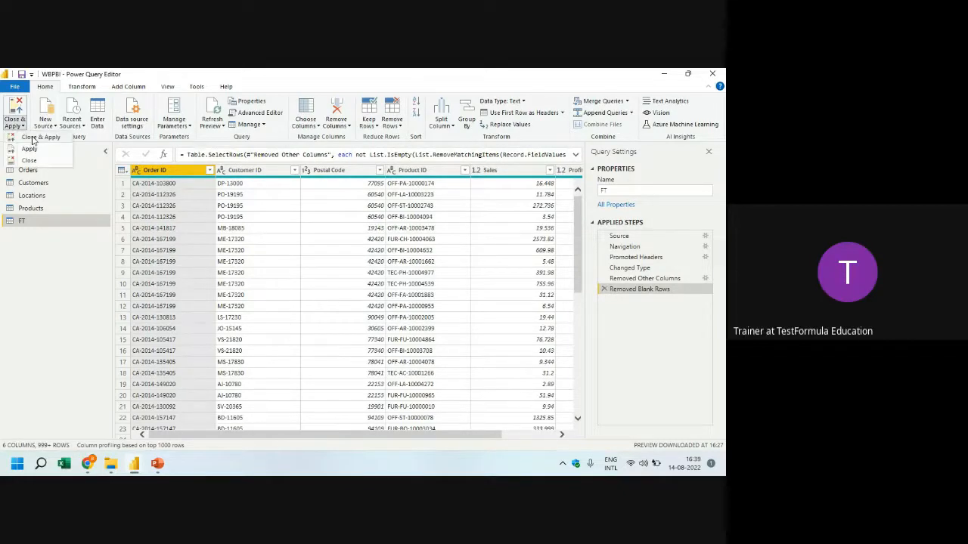
Apply the query changes and show the model diagram with the Properties pane collapsed.
{"action": "left_click", "coordinate": [87, 463]}
{"action": "left_click", "coordinate": [135, 464]}
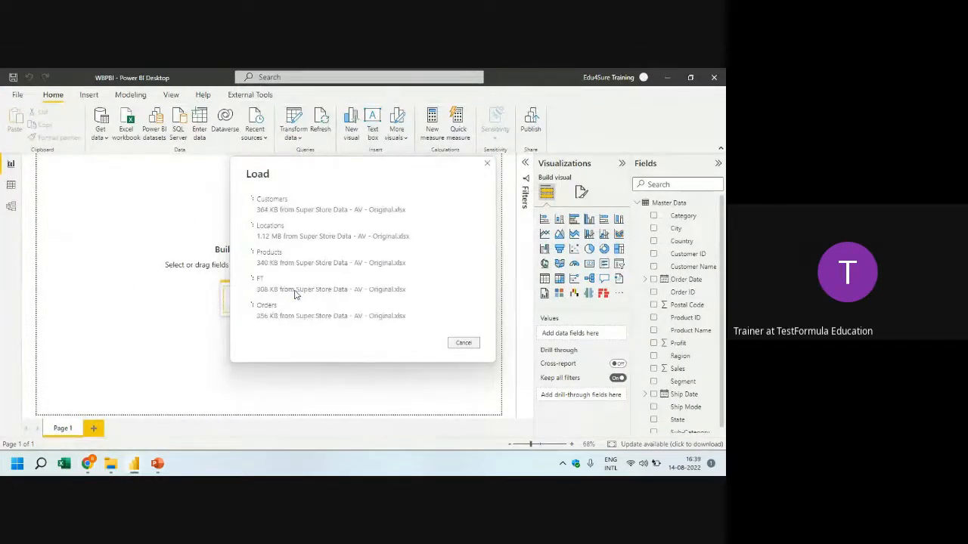
{"action": "left_click", "coordinate": [10, 206]}
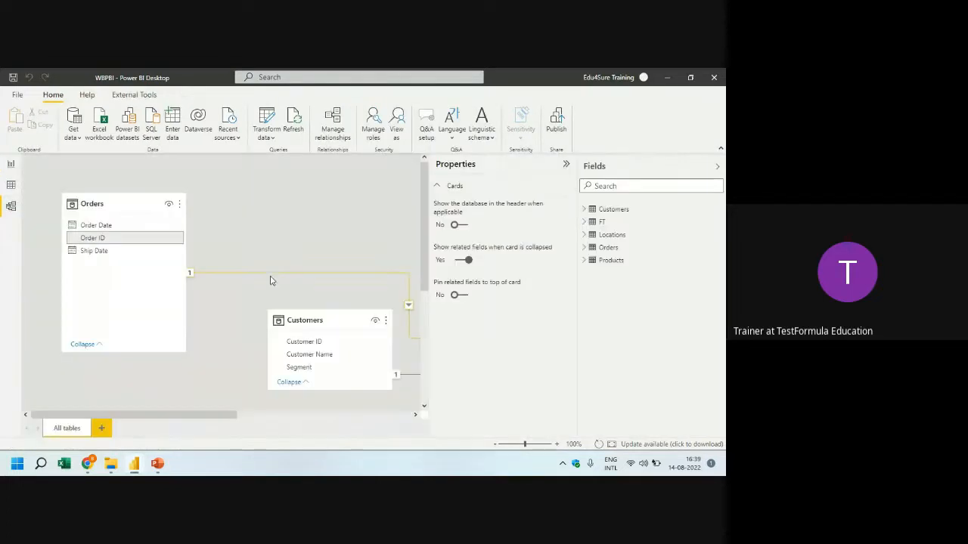
{"action": "left_click", "coordinate": [572, 166]}
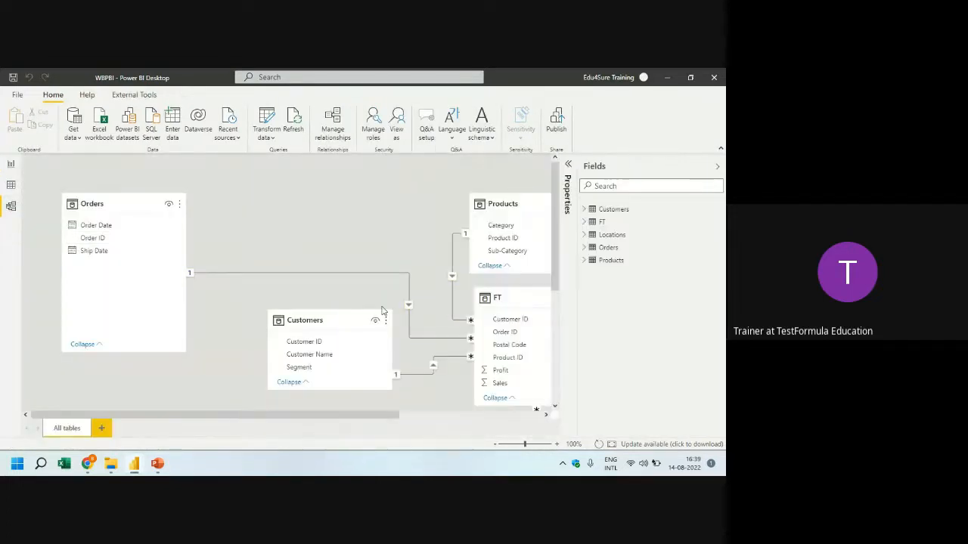
Move FT toward the centre of the diagram and shift Customers down-left.
{"action": "left_click_drag", "start_coordinate": [325, 321], "coordinate": [185, 362]}
{"action": "left_click", "coordinate": [502, 300]}
{"action": "left_click_drag", "start_coordinate": [503, 299], "coordinate": [296, 231]}
{"action": "scroll", "coordinate": [340, 332], "scroll_direction": "down", "scroll_amount": 1}
{"action": "left_click_drag", "start_coordinate": [372, 417], "coordinate": [428, 417]}
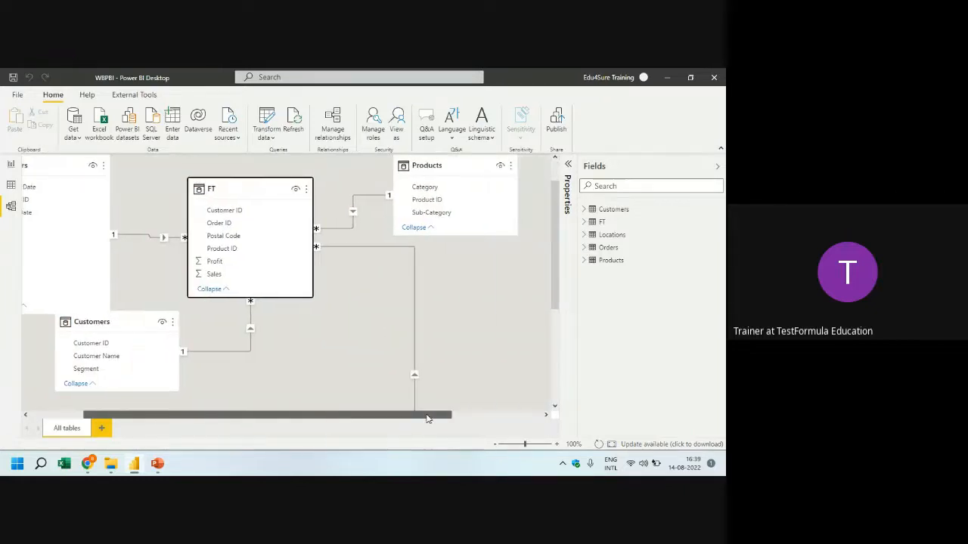
{"action": "scroll", "coordinate": [479, 383], "scroll_direction": "down", "scroll_amount": 1}
{"action": "left_click_drag", "start_coordinate": [531, 379], "coordinate": [398, 321]}
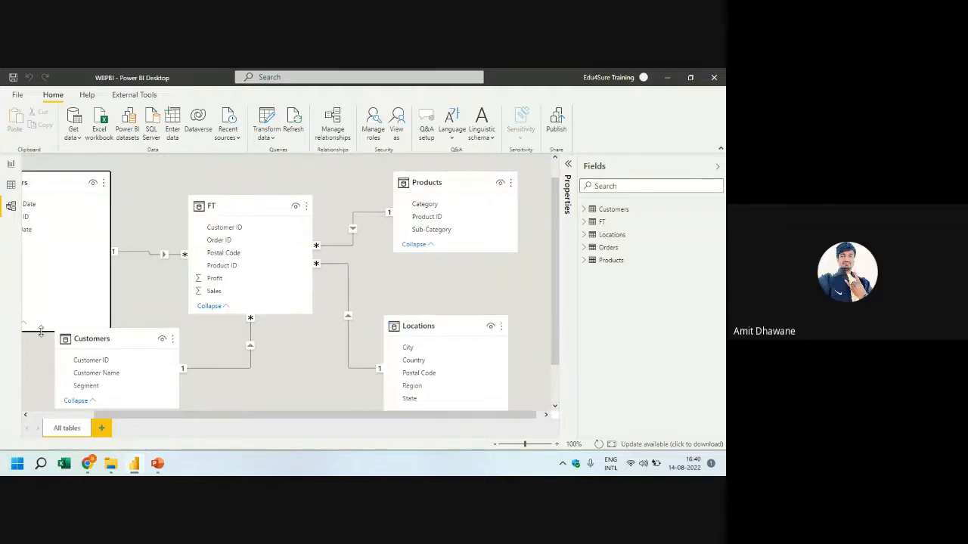
Arrange Orders, Customers, Locations and Products cards around FT in a star layout.
{"action": "left_click_drag", "start_coordinate": [41, 335], "coordinate": [42, 261]}
{"action": "left_click_drag", "start_coordinate": [143, 343], "coordinate": [84, 346]}
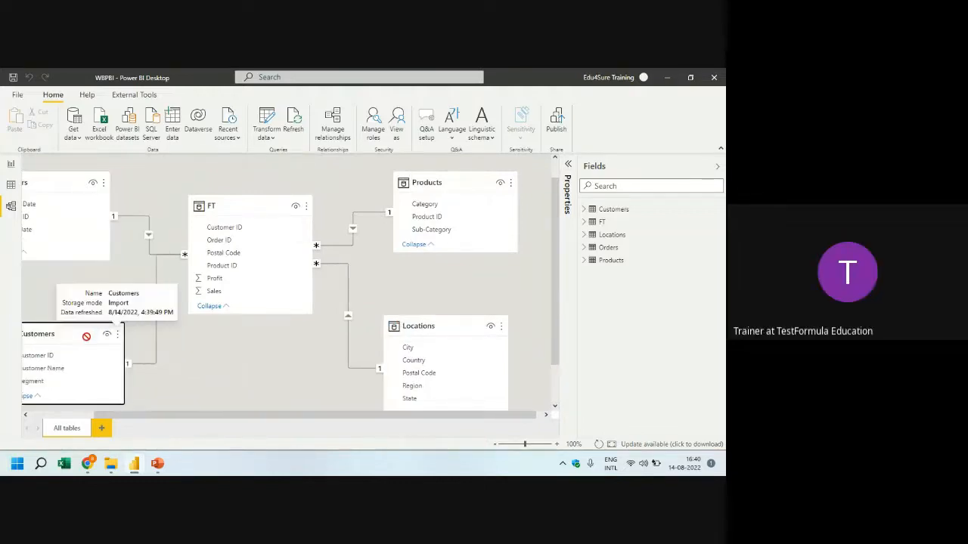
{"action": "left_click_drag", "start_coordinate": [289, 415], "coordinate": [238, 415]}
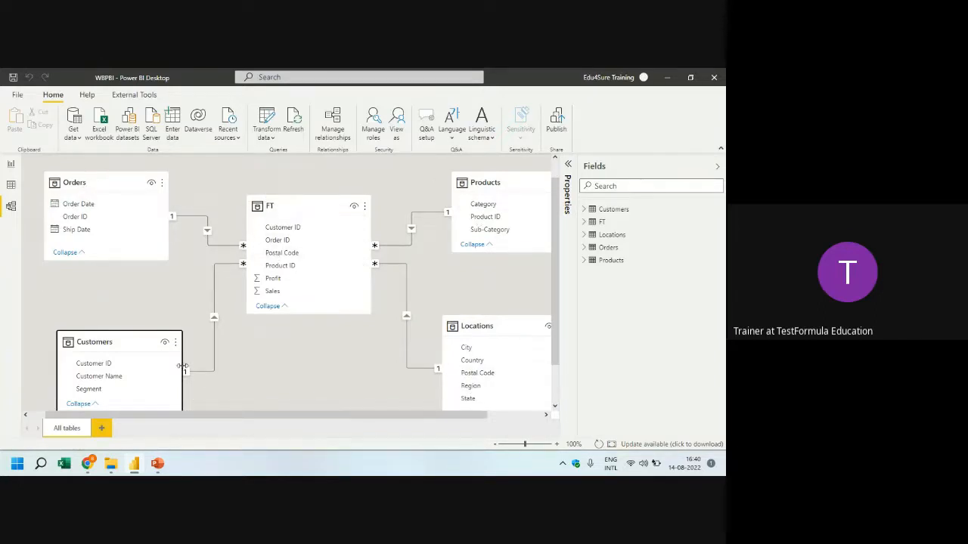
{"action": "mouse_move", "coordinate": [146, 341]}
{"action": "left_click_drag", "start_coordinate": [145, 341], "coordinate": [134, 312]}
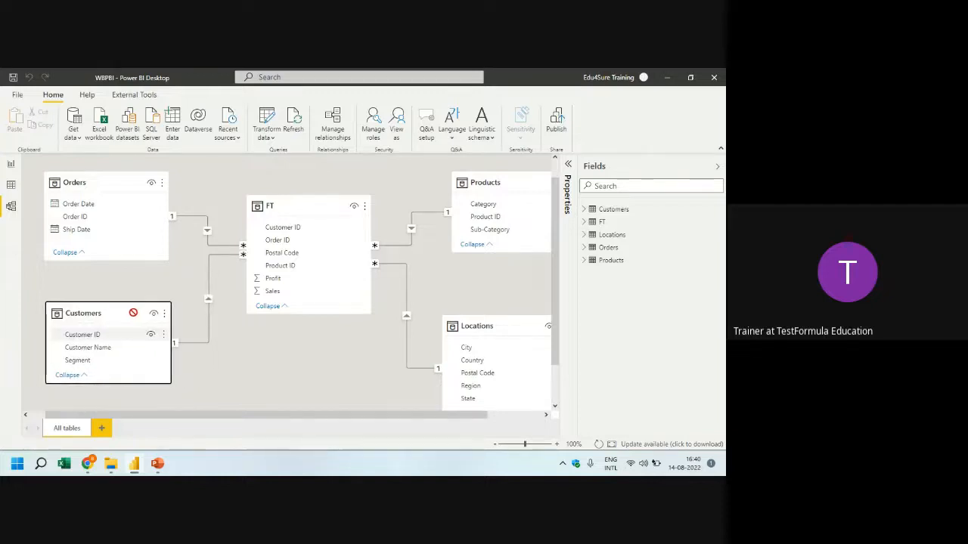
{"action": "left_click_drag", "start_coordinate": [510, 328], "coordinate": [493, 316]}
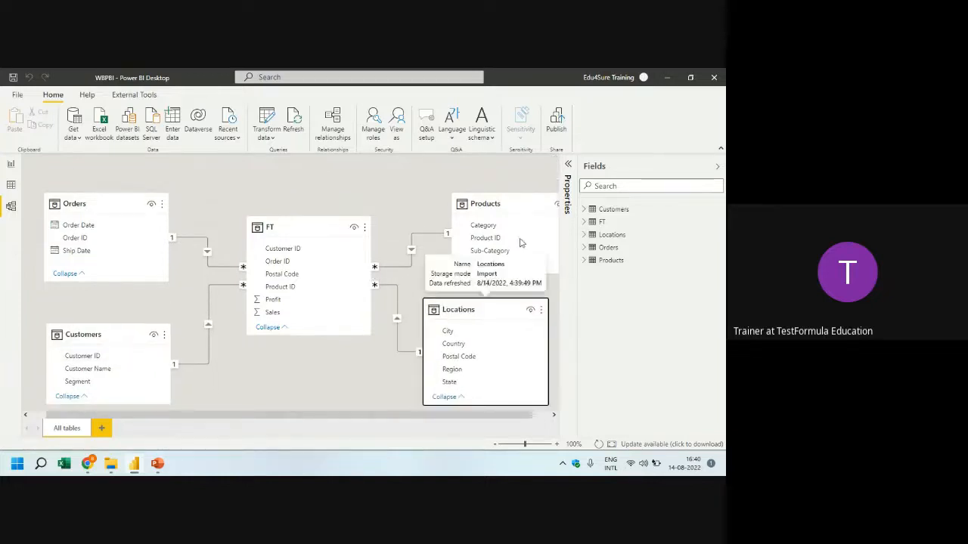
{"action": "left_click_drag", "start_coordinate": [523, 208], "coordinate": [502, 195]}
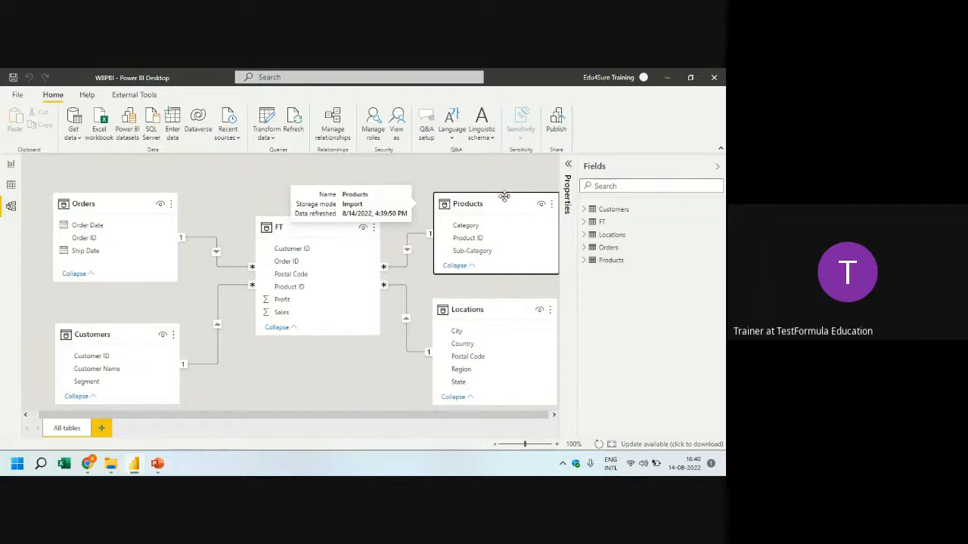
{"action": "left_click_drag", "start_coordinate": [311, 224], "coordinate": [300, 225]}
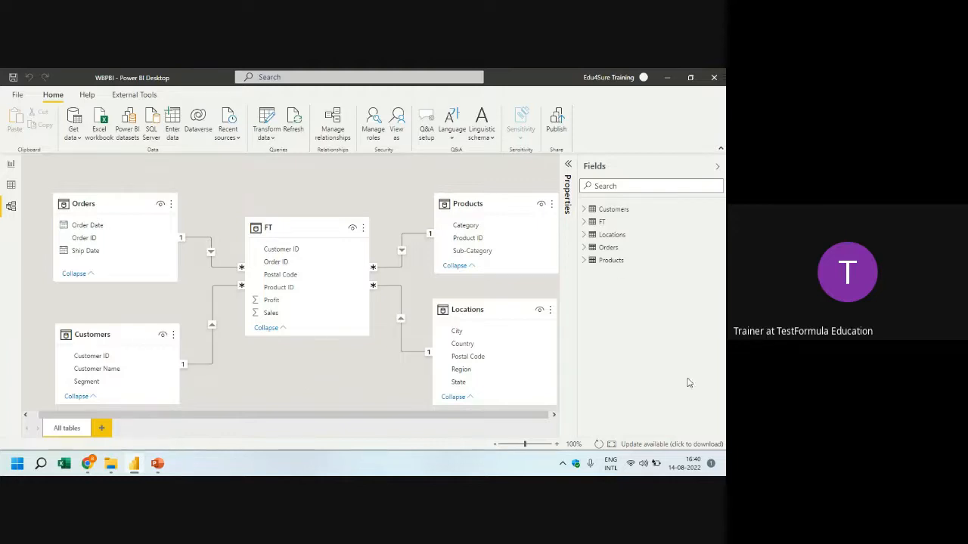
{"action": "left_click", "coordinate": [711, 467]}
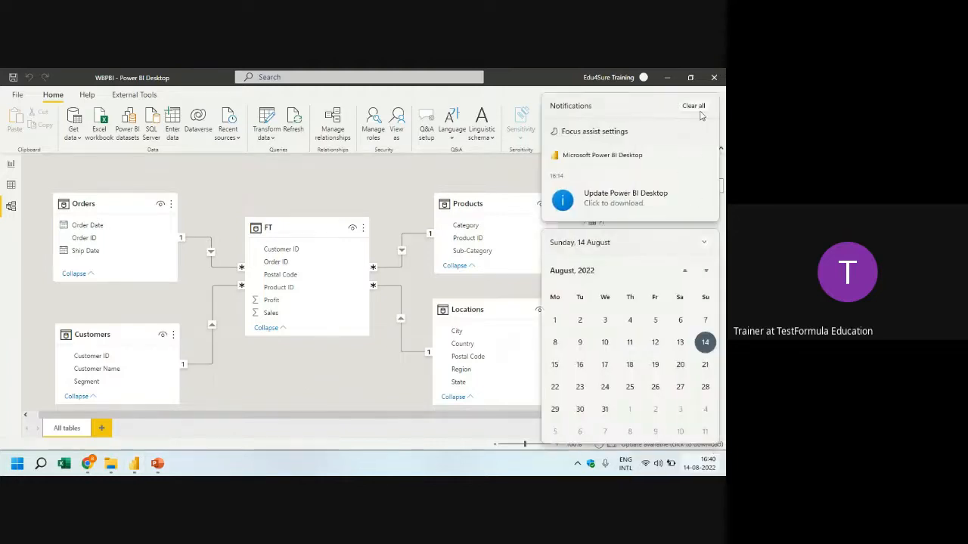
{"action": "left_click", "coordinate": [446, 166]}
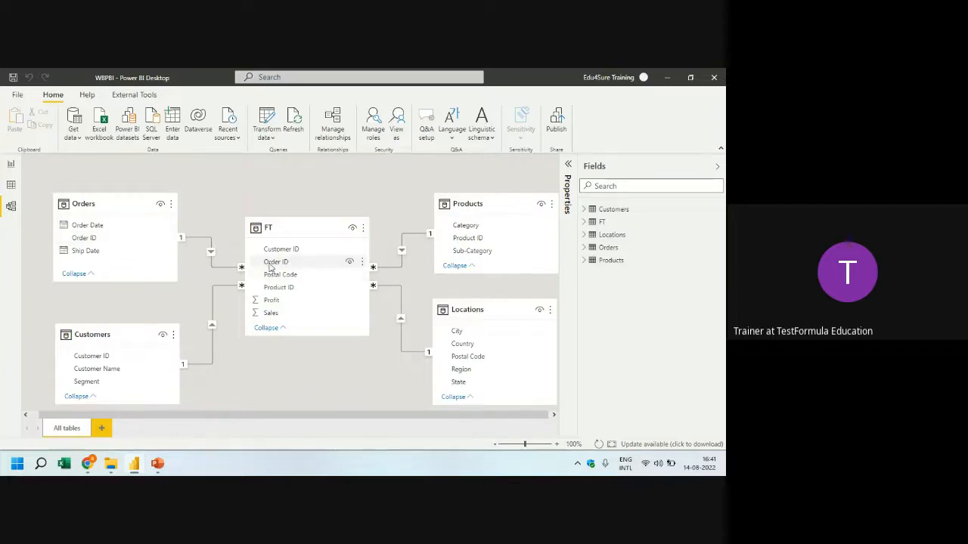
{"action": "left_click_drag", "start_coordinate": [124, 238], "coordinate": [290, 265]}
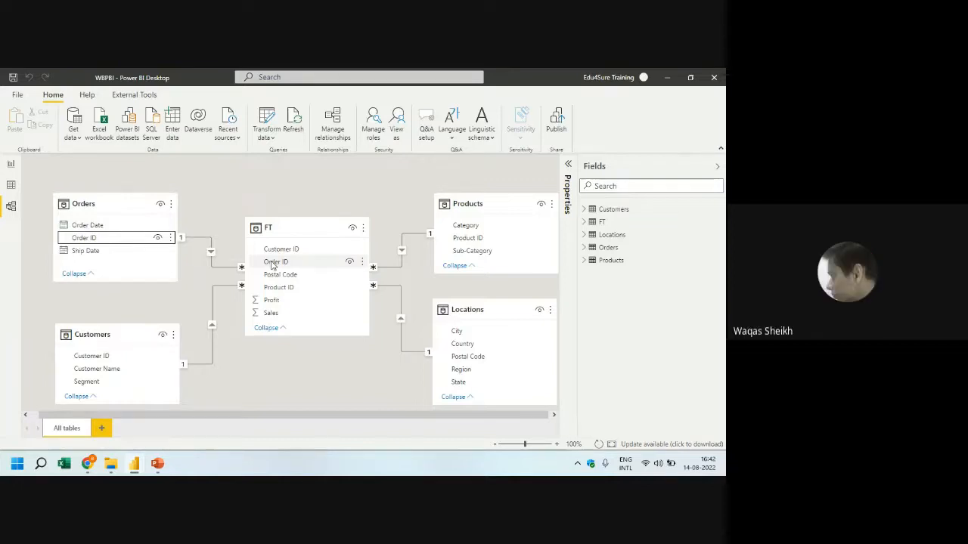
Return to Power BI Desktop and open the Orders query in Power Query Editor.
{"action": "mouse_move", "coordinate": [88, 464]}
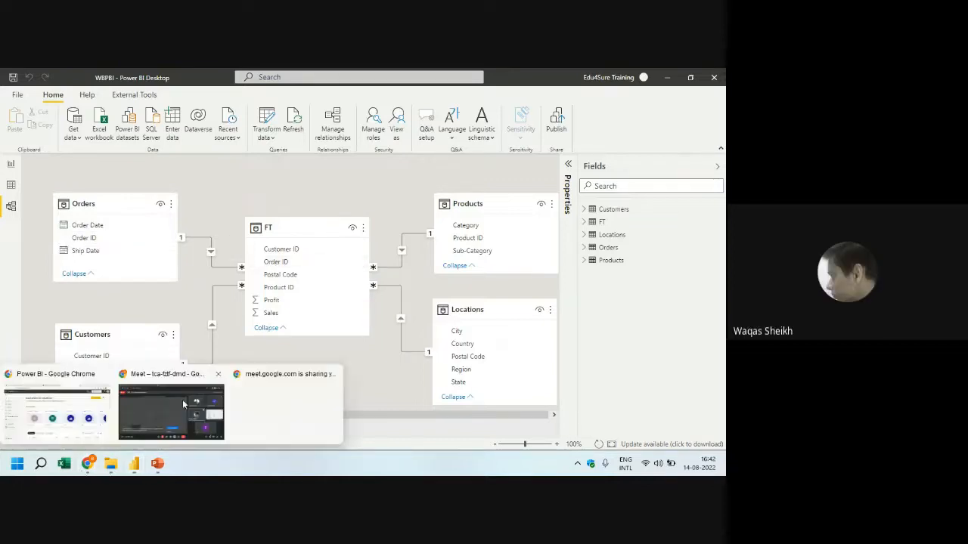
{"action": "left_click", "coordinate": [182, 399]}
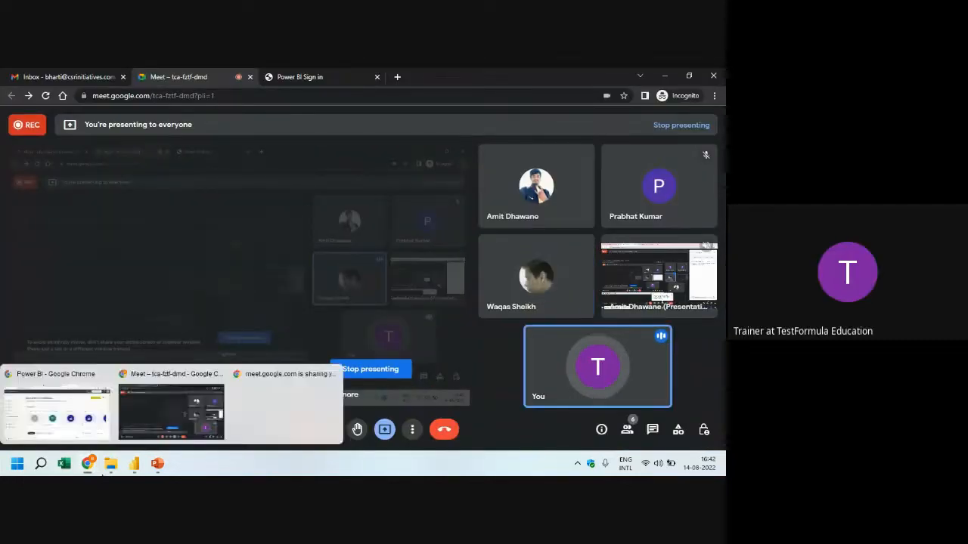
{"action": "left_click", "coordinate": [134, 464]}
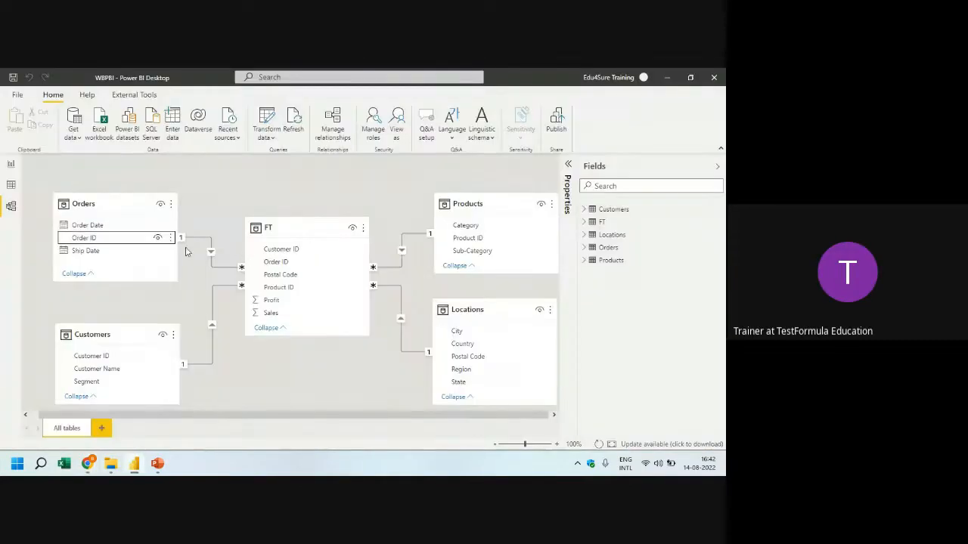
{"action": "left_click", "coordinate": [171, 204]}
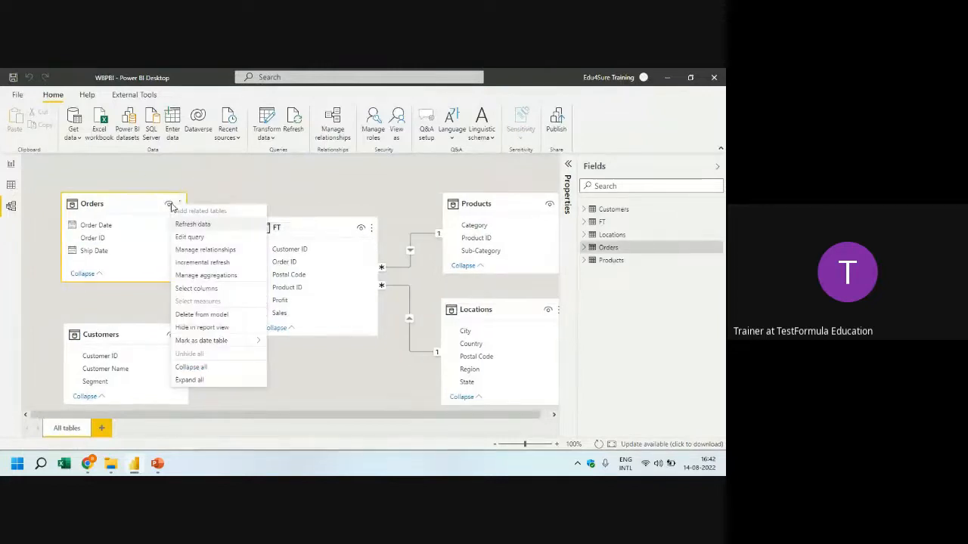
{"action": "left_click", "coordinate": [189, 237]}
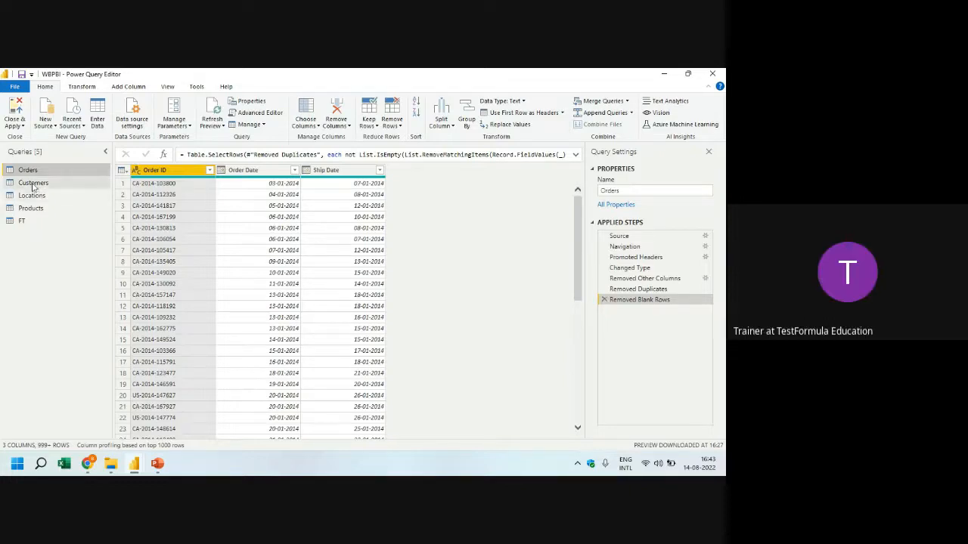
Review the Customers query's 793 rows, then bring the Google Meet window forward.
{"action": "left_click", "coordinate": [75, 184]}
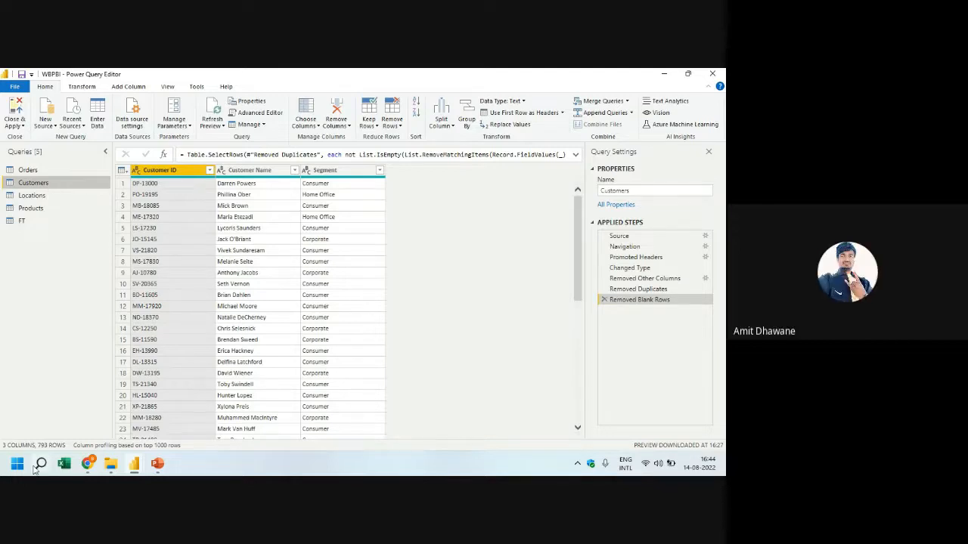
{"action": "mouse_move", "coordinate": [88, 463]}
{"action": "left_click", "coordinate": [118, 409]}
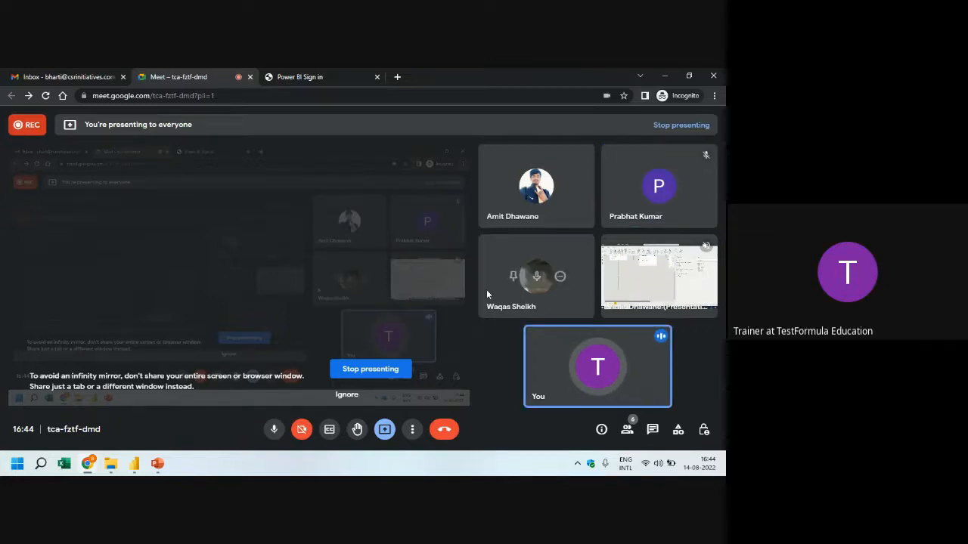
Bring the Power Query Editor on the Customers query back in front of Google Meet.
{"action": "mouse_move", "coordinate": [134, 464]}
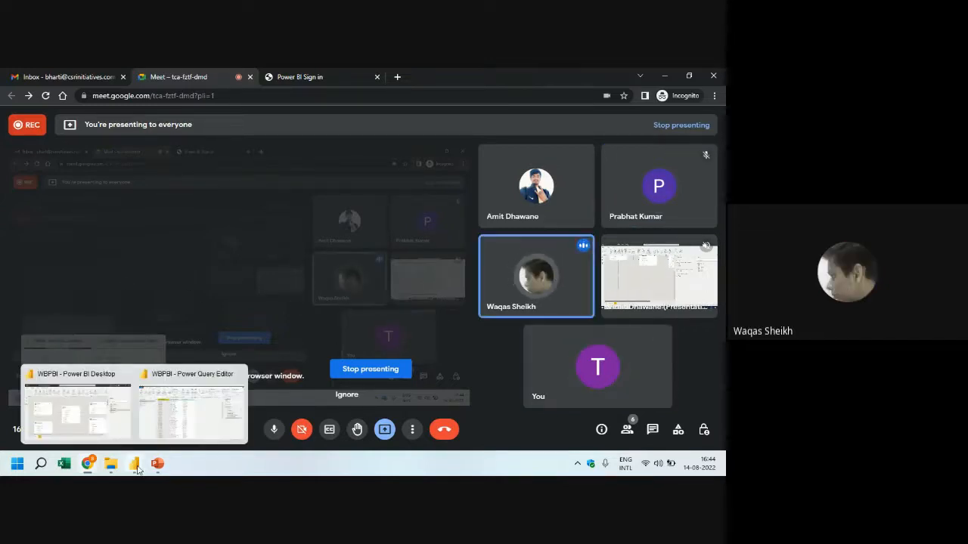
{"action": "left_click", "coordinate": [182, 401]}
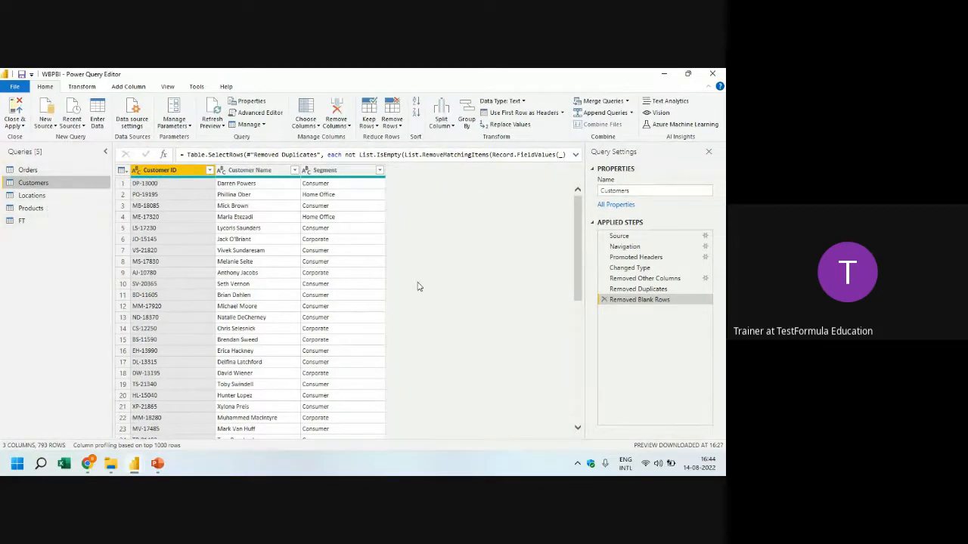
Look over the Products query, then the FT query's six columns of fact rows.
{"action": "left_click", "coordinate": [46, 209]}
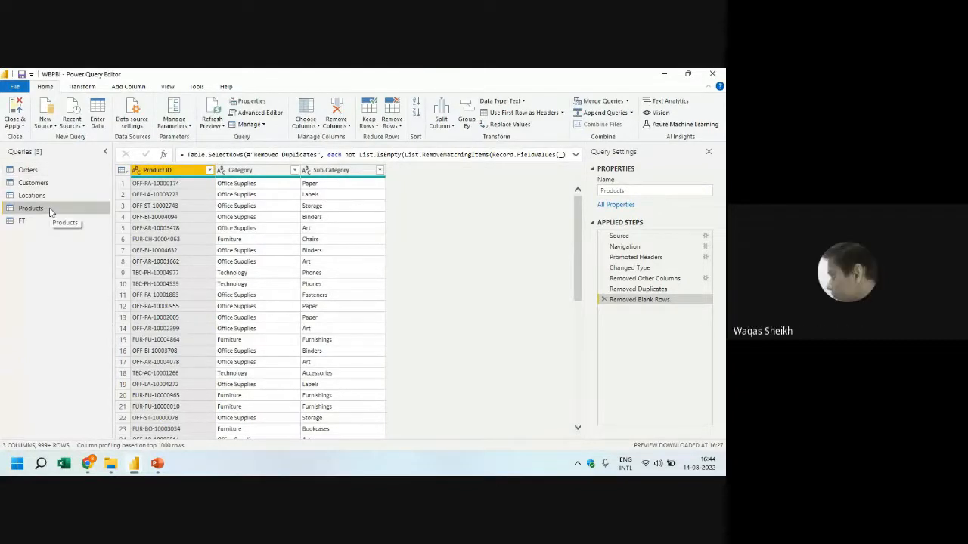
{"action": "left_click", "coordinate": [22, 221]}
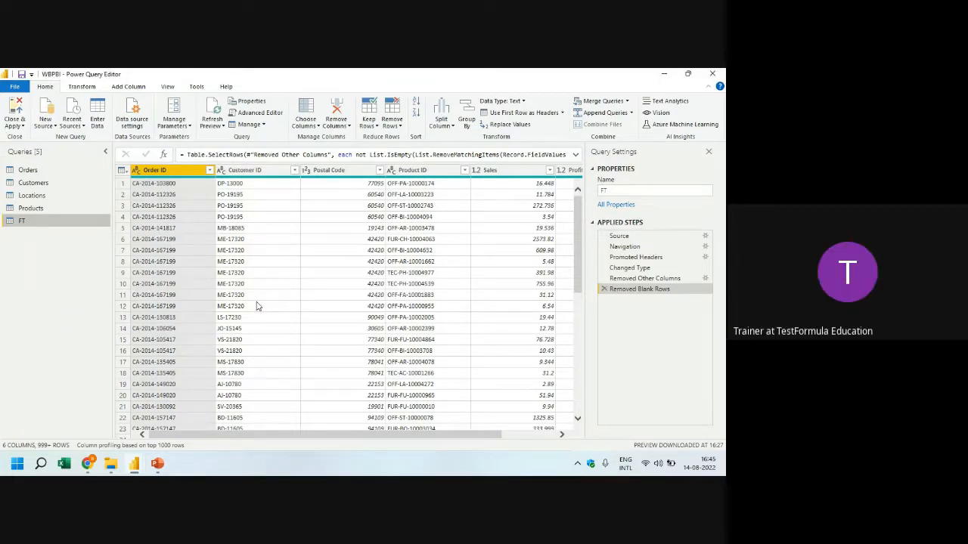
Close & Apply the query edits and return to the Power BI model diagram.
{"action": "left_click", "coordinate": [15, 126]}
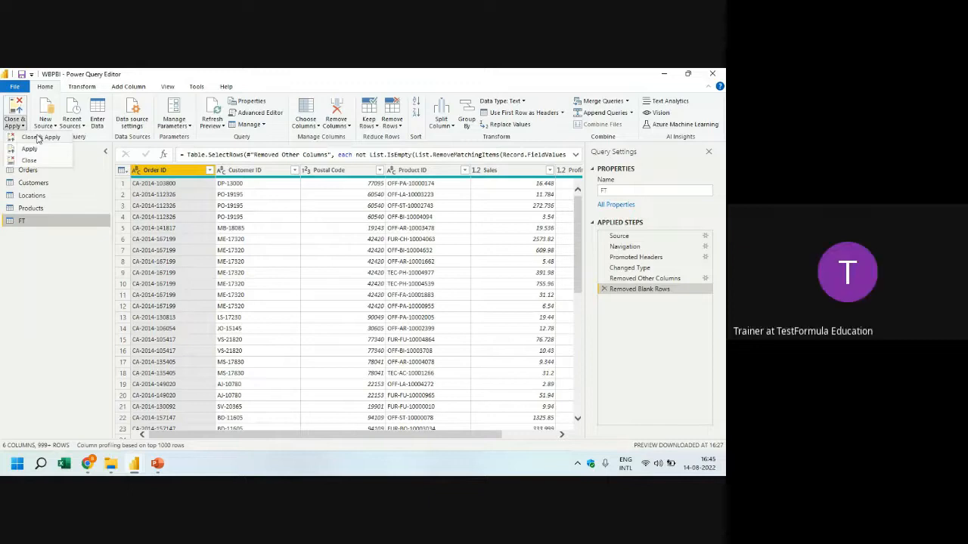
{"action": "left_click", "coordinate": [39, 138]}
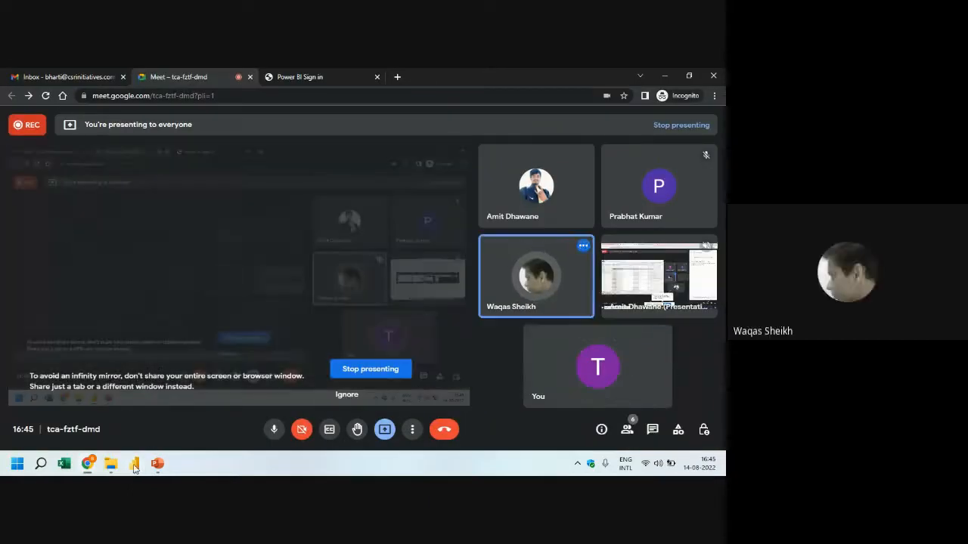
{"action": "left_click", "coordinate": [134, 464]}
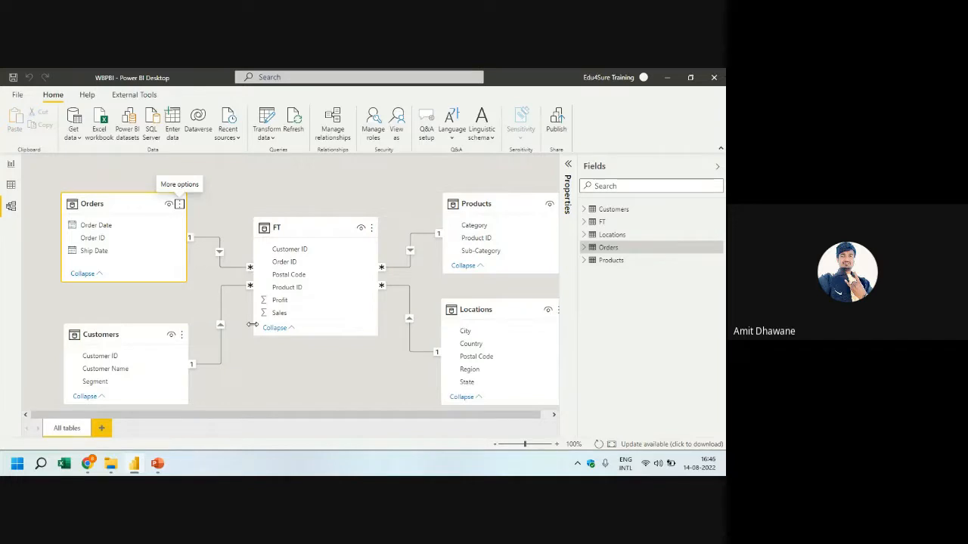
Check the Orders and FT table options while reviewing FT's one-to-many relationships.
{"action": "left_click", "coordinate": [180, 205]}
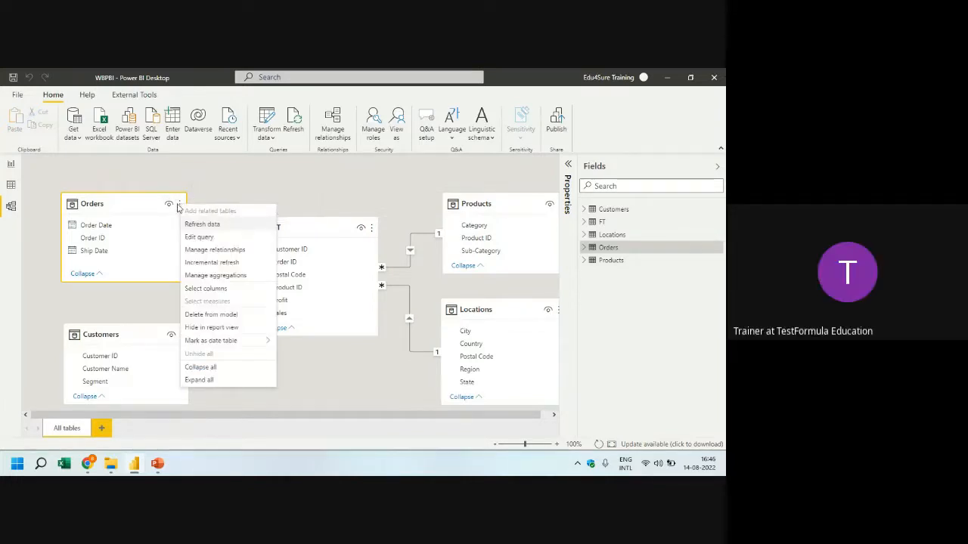
{"action": "left_click", "coordinate": [371, 227]}
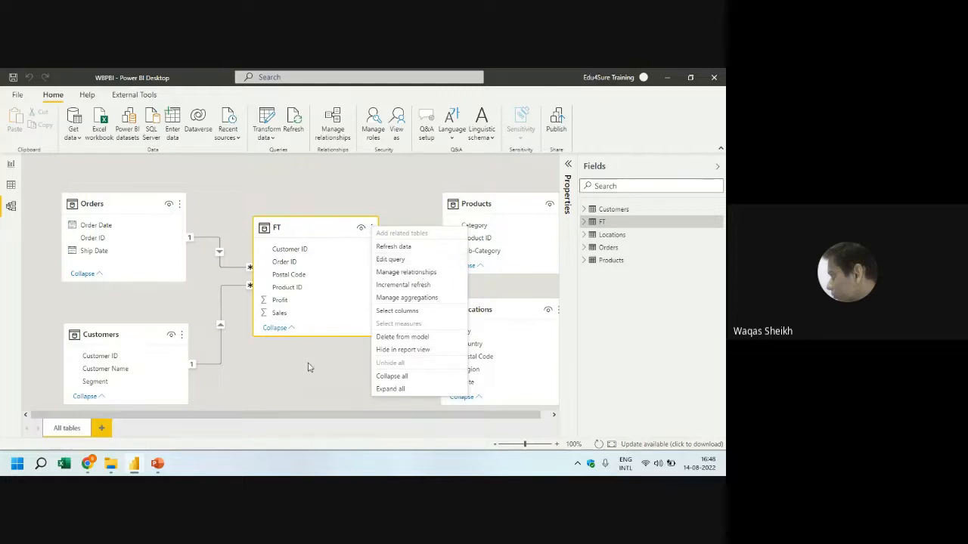
{"action": "key", "text": "Escape"}
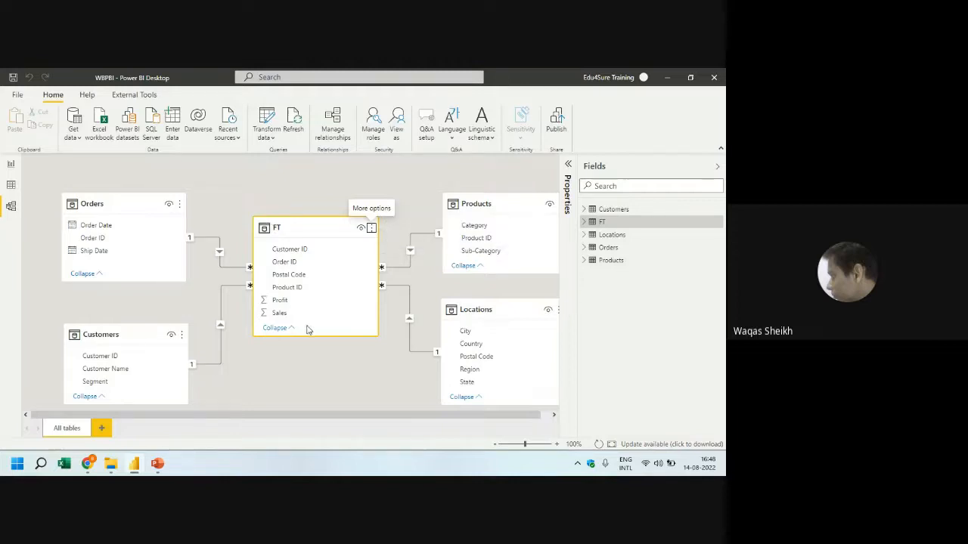
Switch to the Google Meet window and stop presenting your screen.
{"action": "mouse_move", "coordinate": [87, 464]}
{"action": "left_click", "coordinate": [174, 412]}
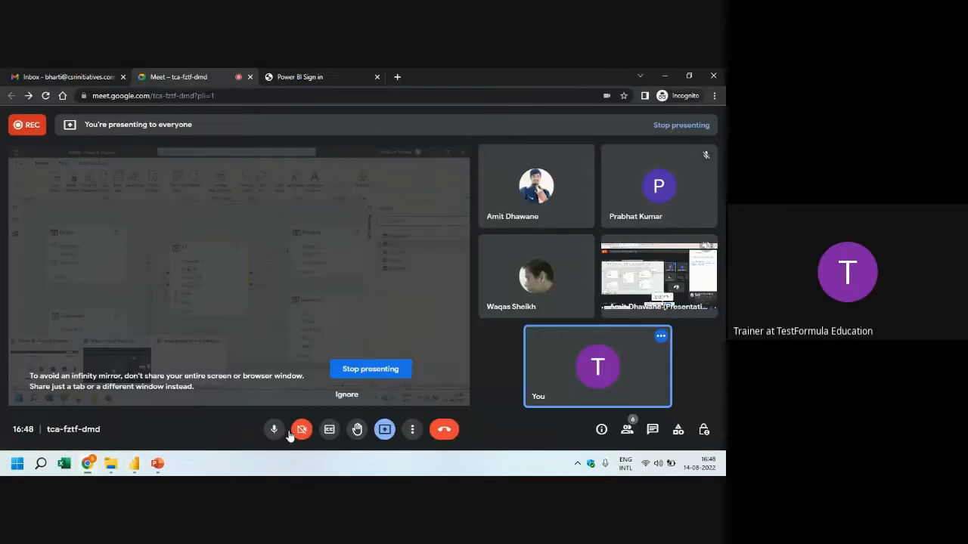
{"action": "left_click", "coordinate": [378, 371]}
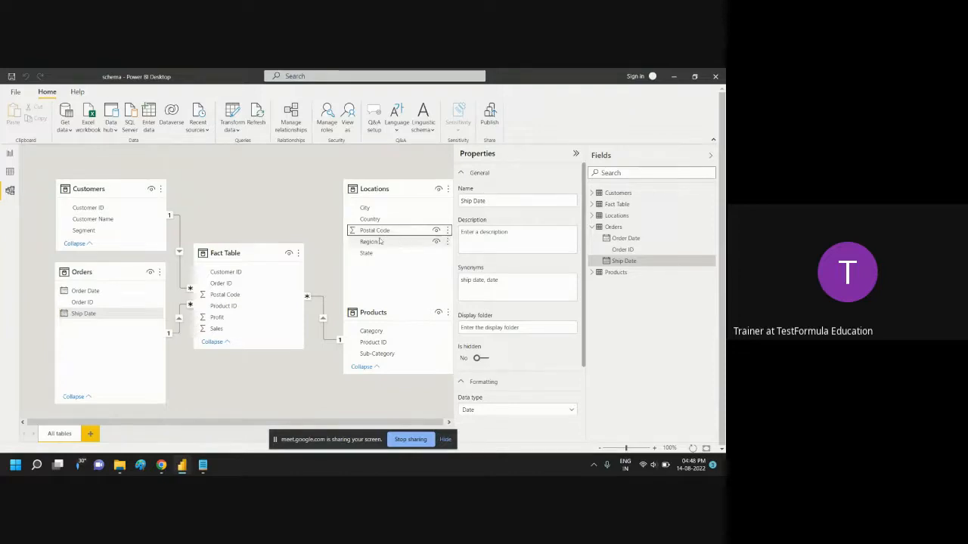
Open the Locations query for editing and remove its blank rows.
{"action": "left_click", "coordinate": [447, 189]}
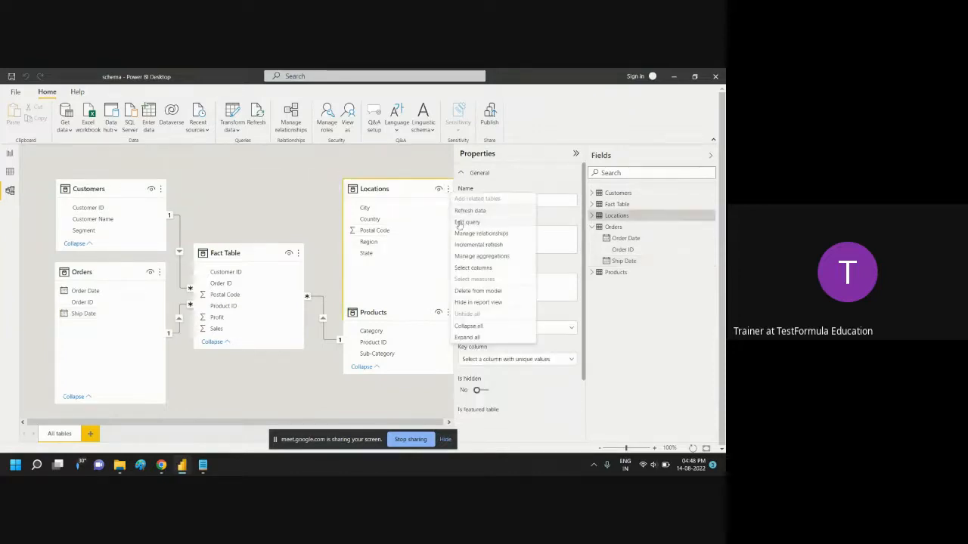
{"action": "left_click", "coordinate": [460, 222]}
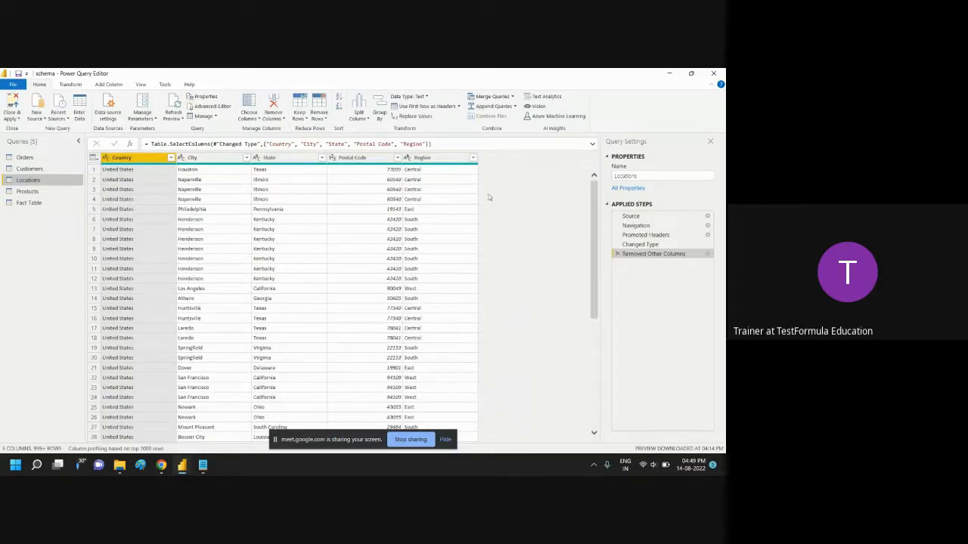
{"action": "left_click", "coordinate": [324, 119]}
{"action": "left_click", "coordinate": [336, 173]}
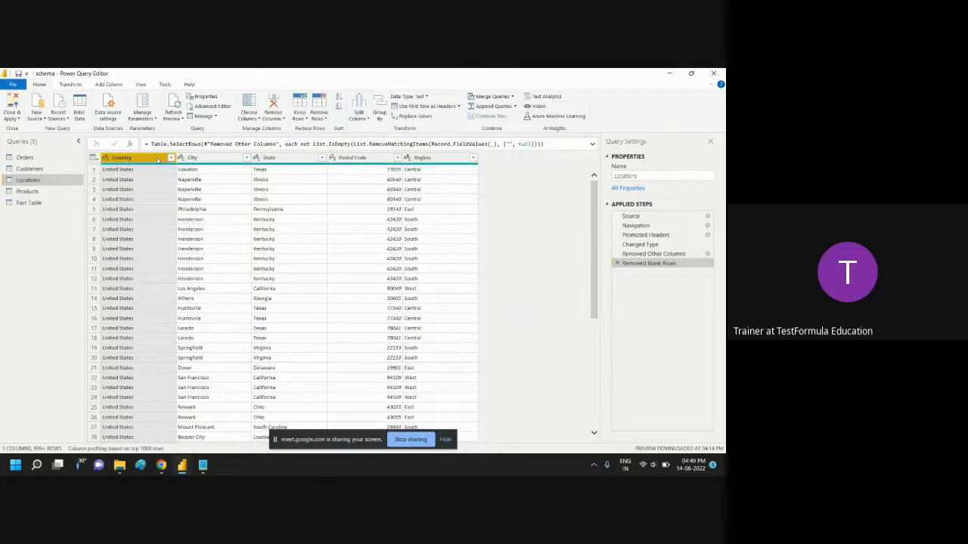
Remove duplicate Postal Code rows from Locations and apply the changes to the model.
{"action": "right_click", "coordinate": [158, 160]}
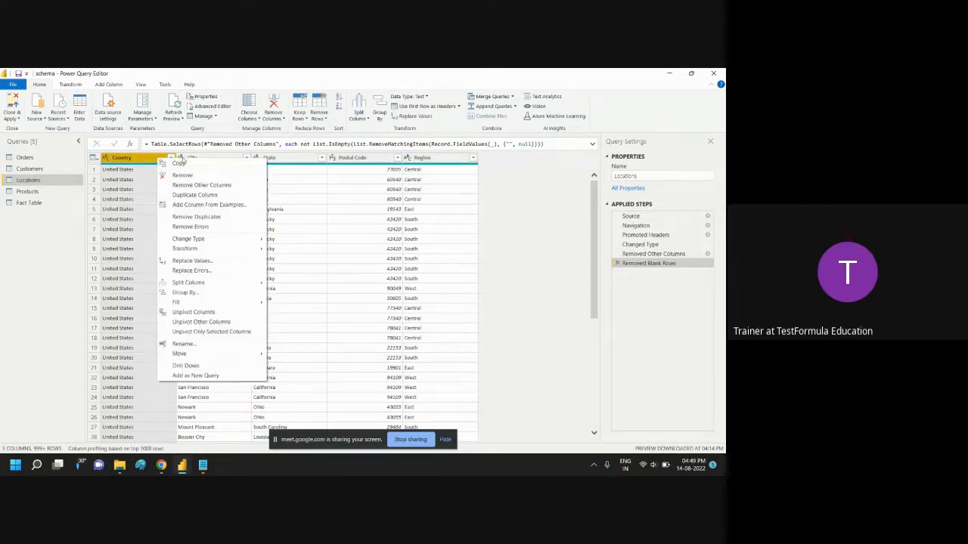
{"action": "left_click", "coordinate": [346, 160]}
{"action": "right_click", "coordinate": [348, 161]}
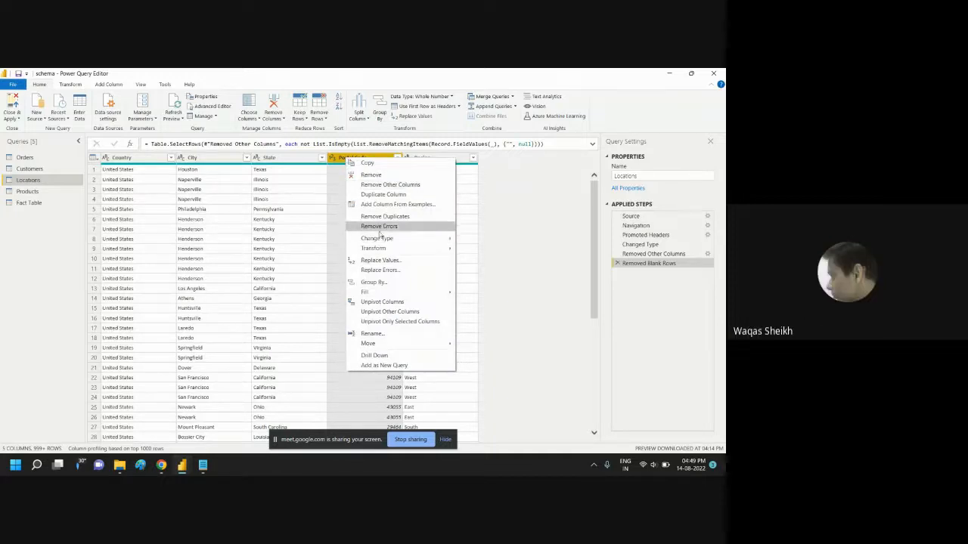
{"action": "left_click", "coordinate": [423, 219]}
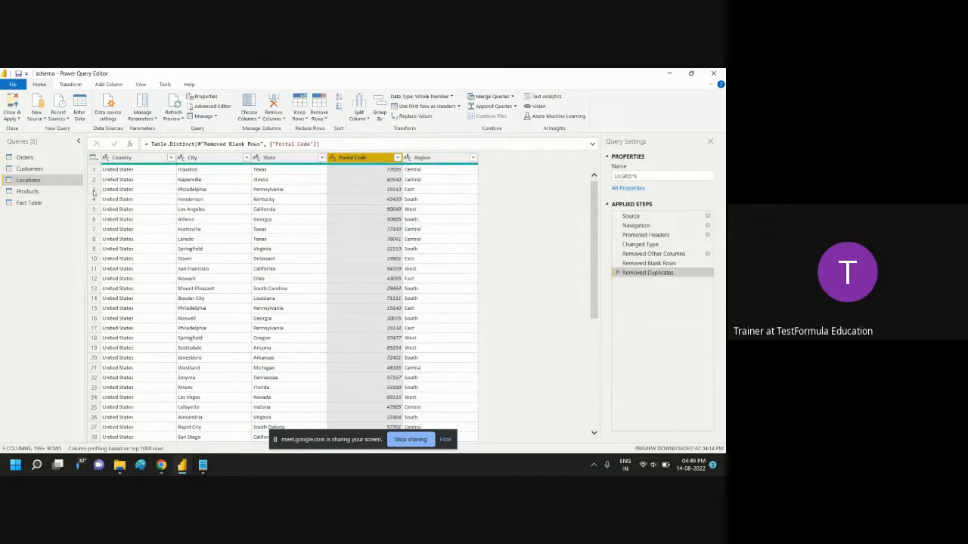
{"action": "left_click", "coordinate": [13, 106]}
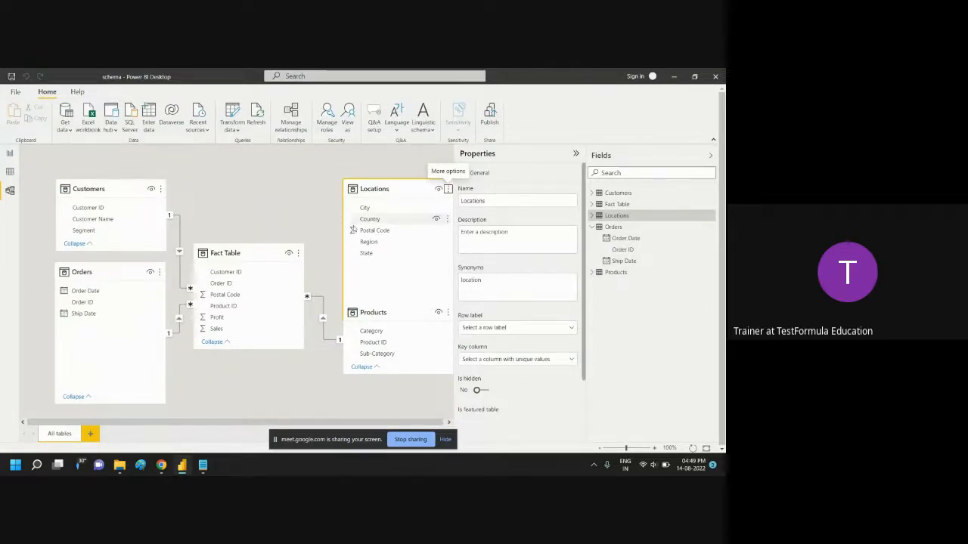
Relate Locations to Fact Table on Postal Code and arrange the table cards in a star around Fact Table.
{"action": "left_click_drag", "start_coordinate": [374, 230], "coordinate": [261, 295]}
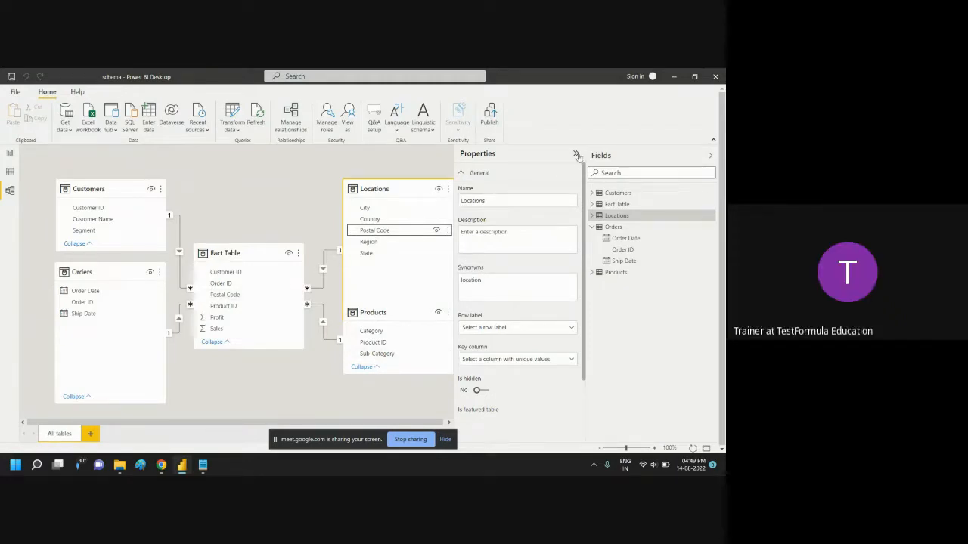
{"action": "left_click", "coordinate": [577, 154]}
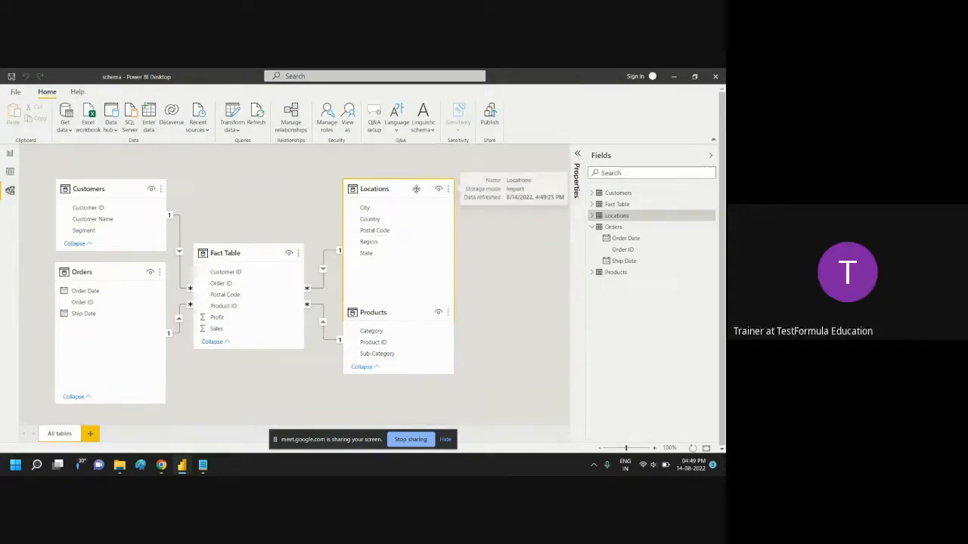
{"action": "left_click_drag", "start_coordinate": [412, 189], "coordinate": [495, 189]}
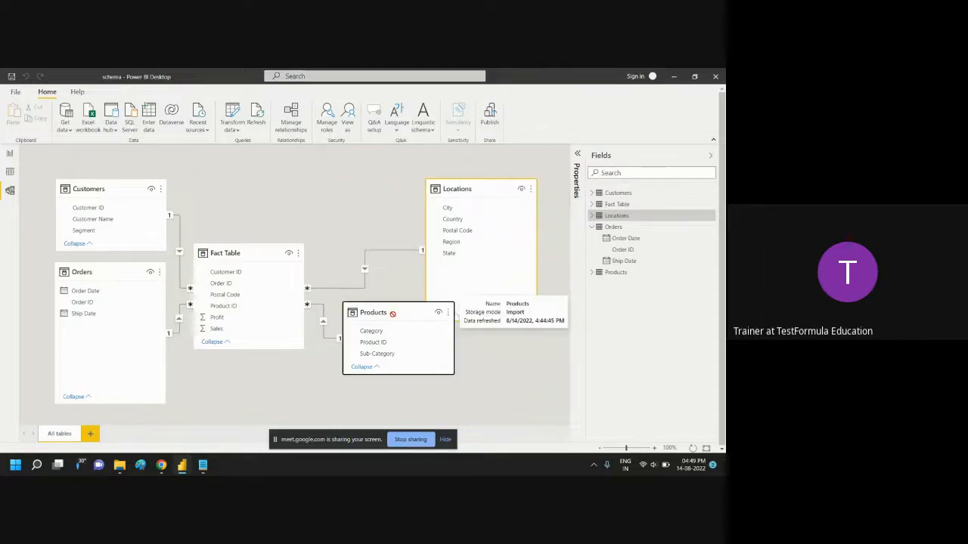
{"action": "left_click_drag", "start_coordinate": [374, 318], "coordinate": [459, 352]}
{"action": "left_click_drag", "start_coordinate": [271, 250], "coordinate": [321, 252]}
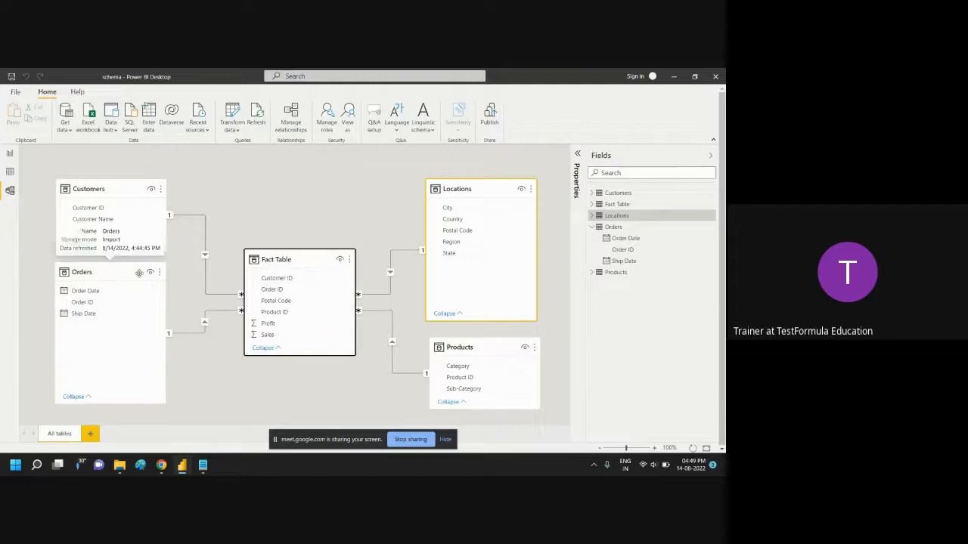
{"action": "left_click_drag", "start_coordinate": [134, 273], "coordinate": [132, 285]}
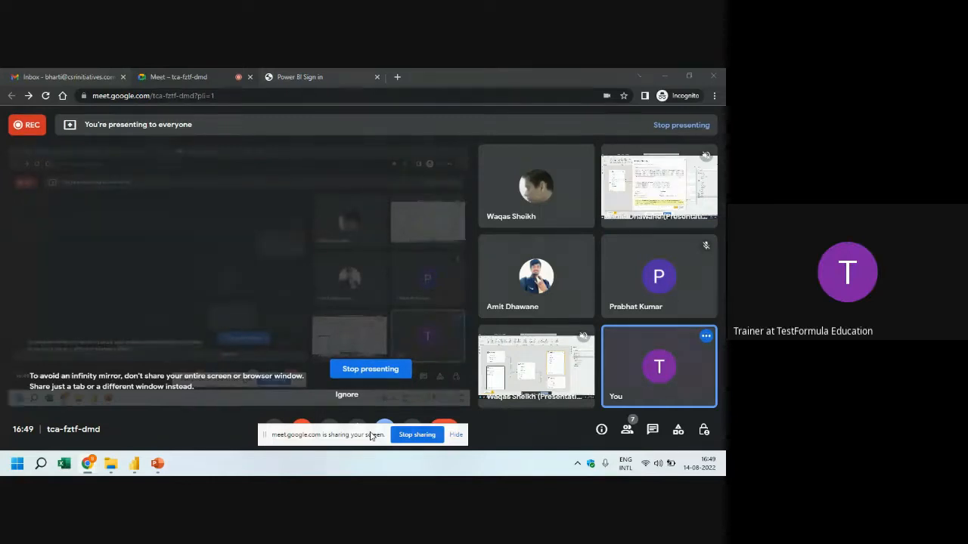
Switch between Power BI Desktop and the Google Meet window, ending on the Power BI model view.
{"action": "left_click", "coordinate": [133, 464]}
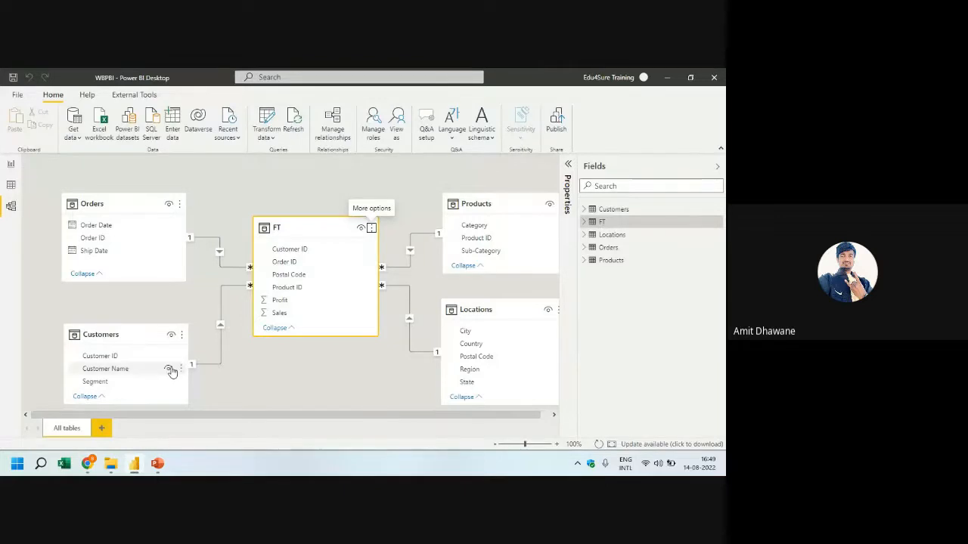
{"action": "mouse_move", "coordinate": [87, 463]}
{"action": "left_click", "coordinate": [139, 415]}
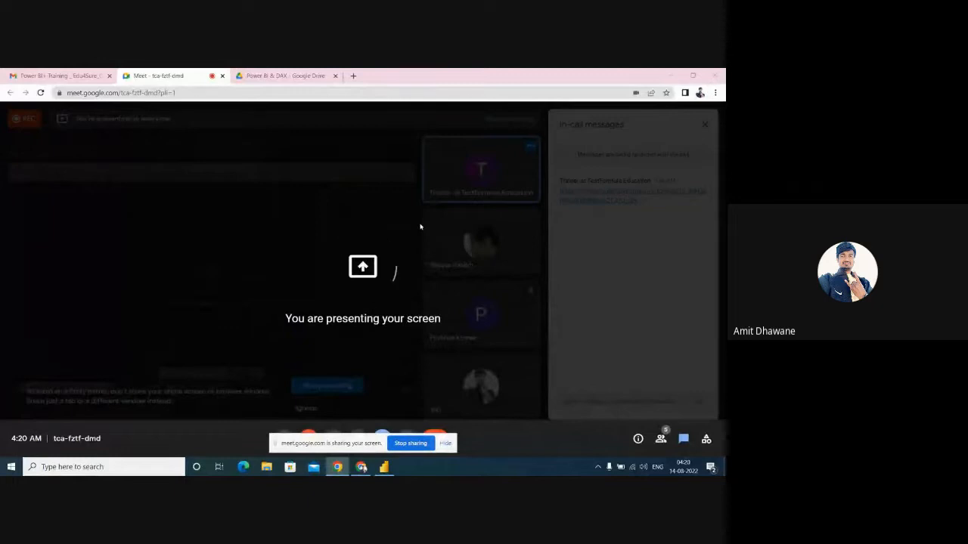
{"action": "key", "text": "alt+Tab"}
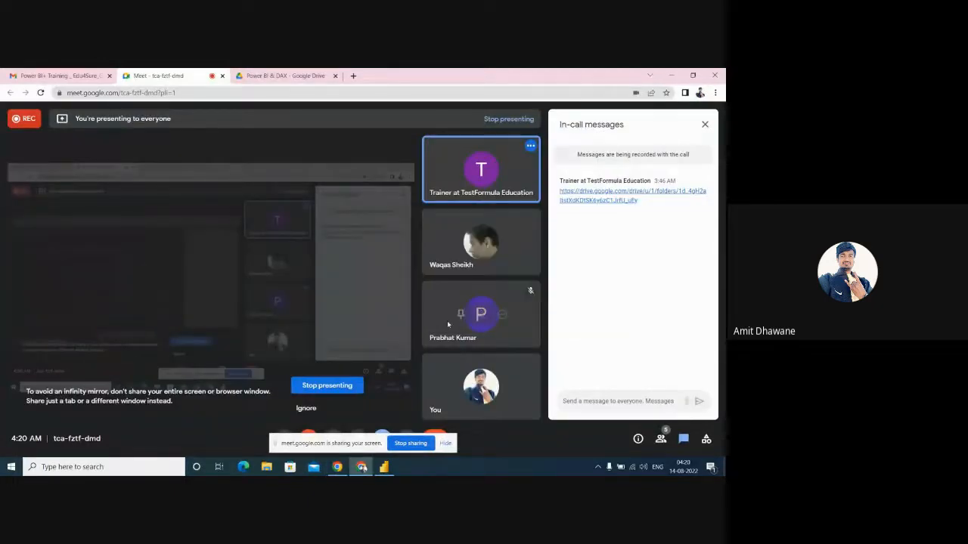
{"action": "key", "text": "alt+Tab"}
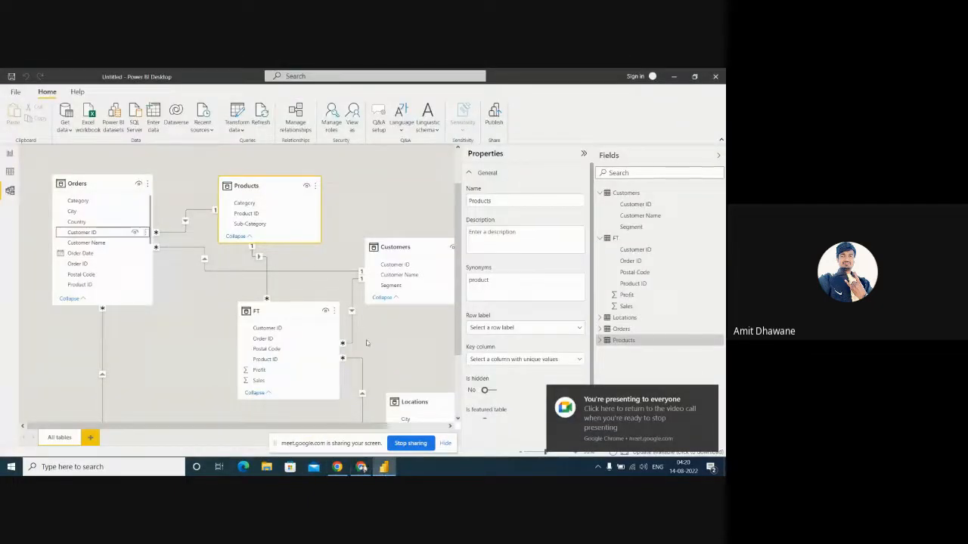
Move the FT and Locations table cards up and to the left, exposing Locations' Region and State fields.
{"action": "mouse_move", "coordinate": [457, 257]}
{"action": "left_mouse_down"}
{"action": "mouse_move", "coordinate": [455, 290]}
{"action": "mouse_move", "coordinate": [455, 276]}
{"action": "left_mouse_up"}
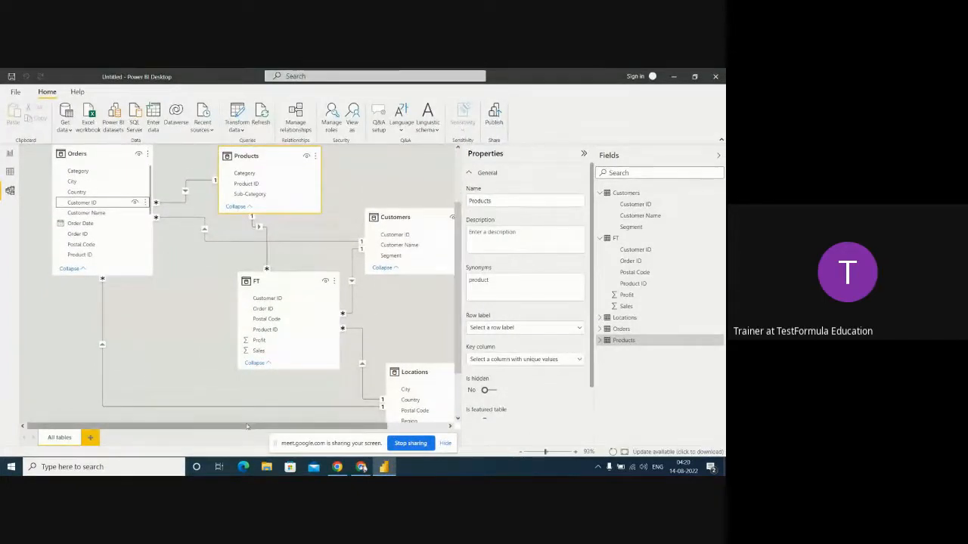
{"action": "left_click_drag", "start_coordinate": [248, 428], "coordinate": [262, 428]}
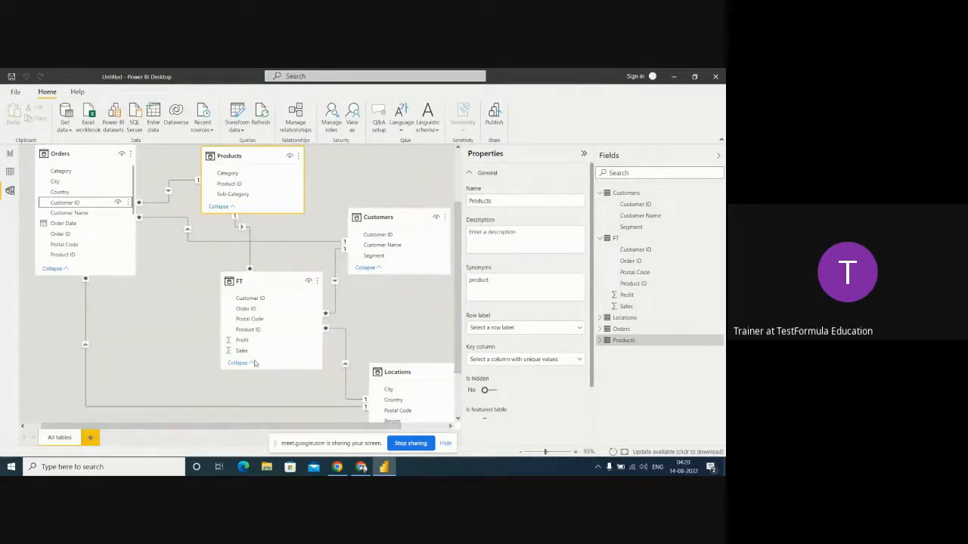
{"action": "mouse_move", "coordinate": [266, 278]}
{"action": "left_click_drag", "start_coordinate": [266, 278], "coordinate": [238, 255]}
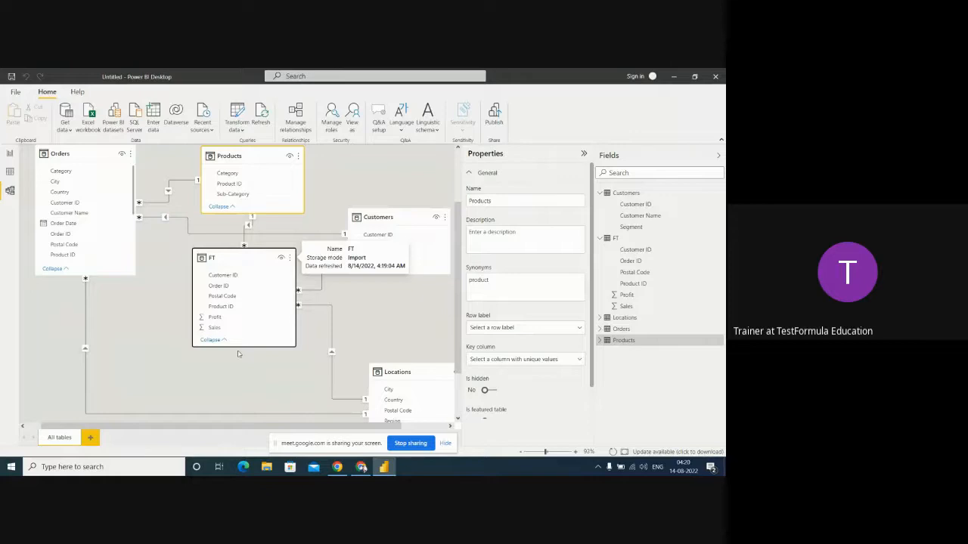
{"action": "left_click_drag", "start_coordinate": [399, 372], "coordinate": [376, 345]}
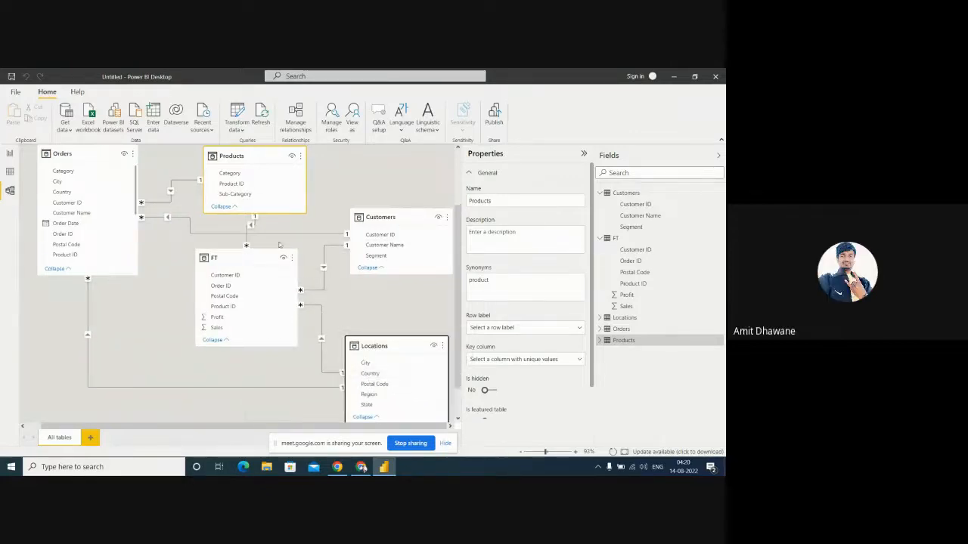
Delete the Orders–Customers relationship line and confirm the deletion.
{"action": "right_click", "coordinate": [169, 219]}
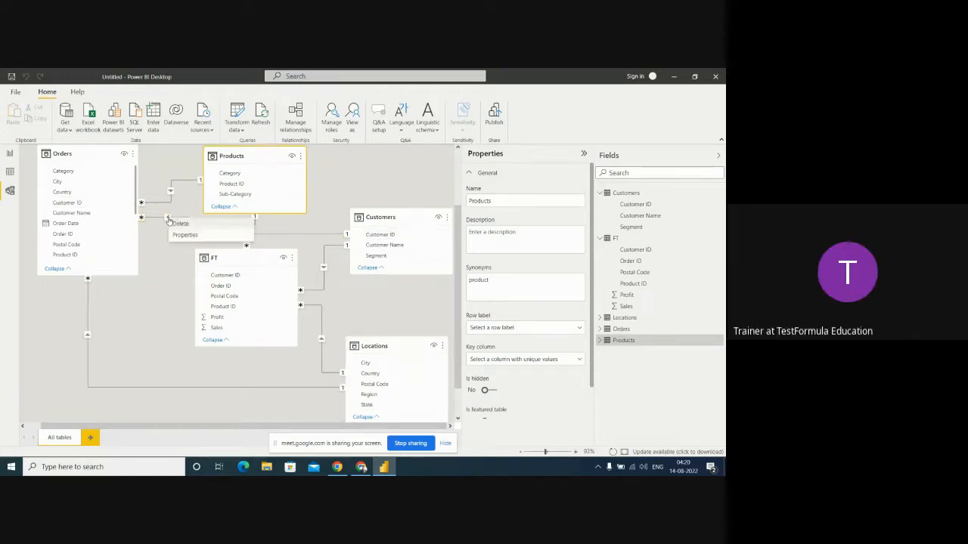
{"action": "left_click", "coordinate": [178, 225]}
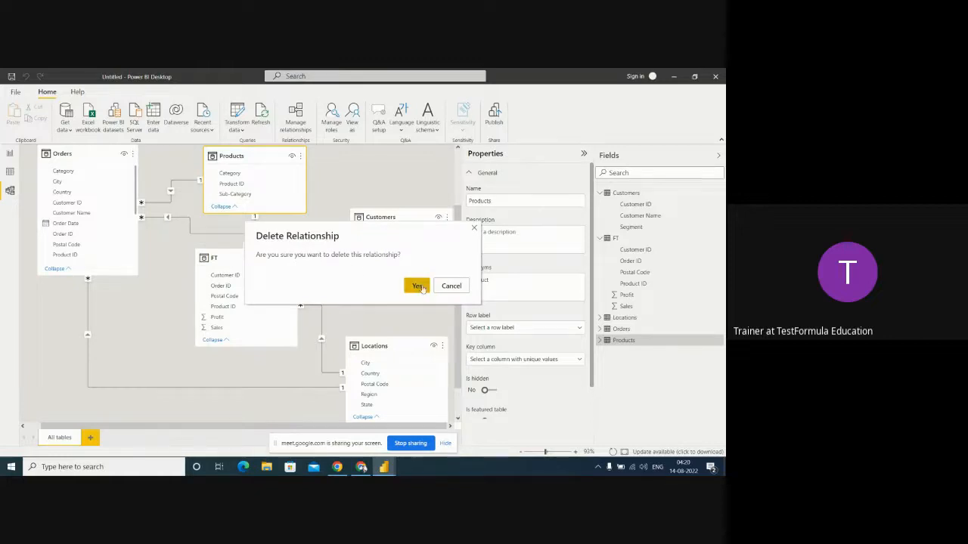
{"action": "left_click", "coordinate": [418, 286]}
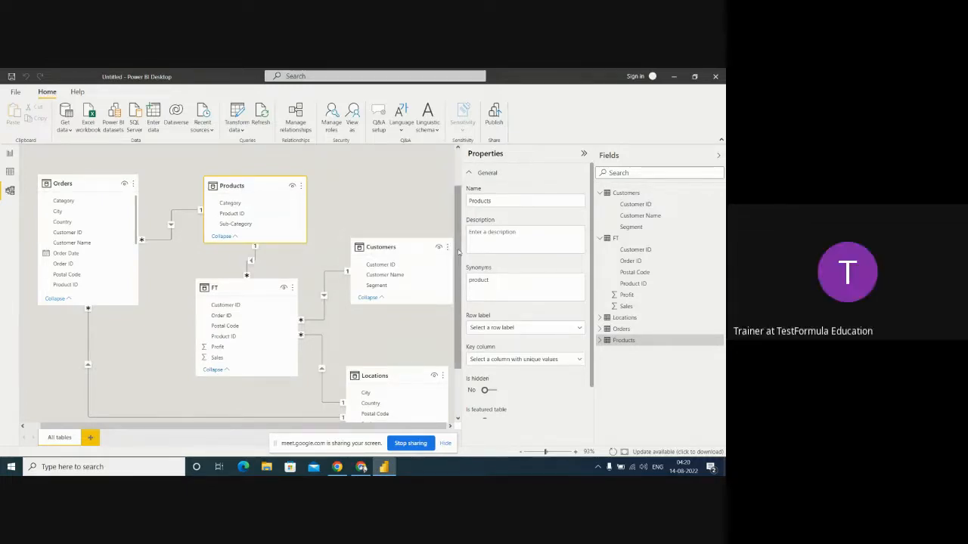
Edit the Orders query to keep only Order ID, Order Date, Ship Date and Ship Mode.
{"action": "left_click", "coordinate": [133, 187]}
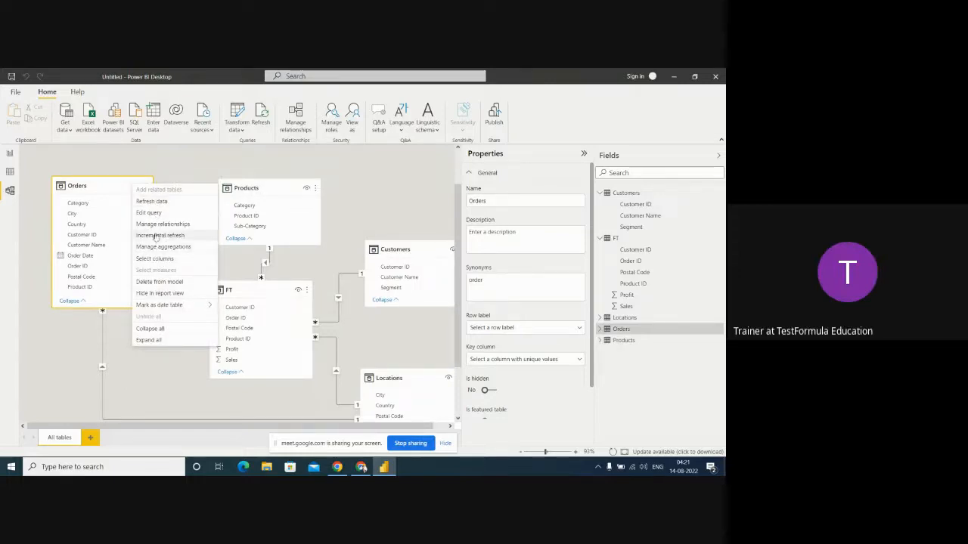
{"action": "left_click", "coordinate": [152, 216]}
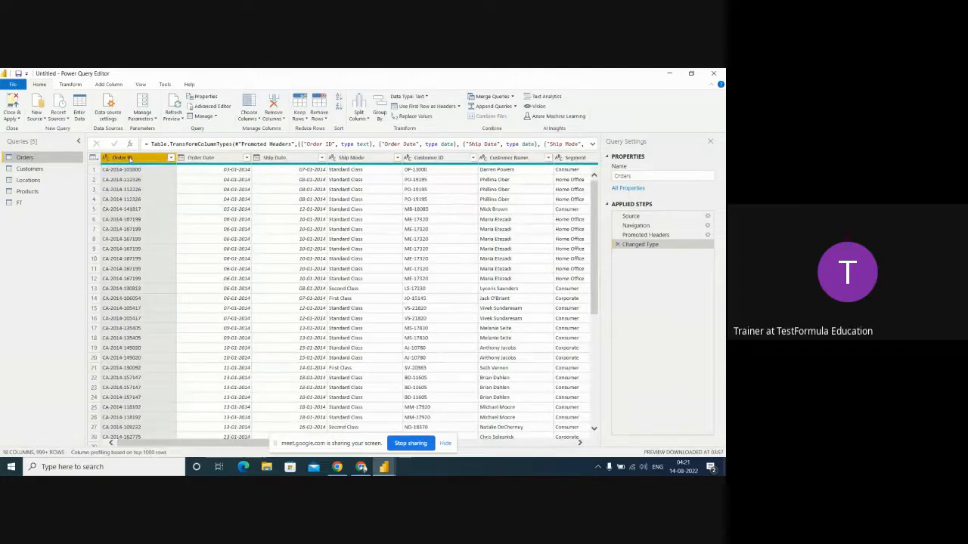
{"action": "left_click", "coordinate": [254, 118]}
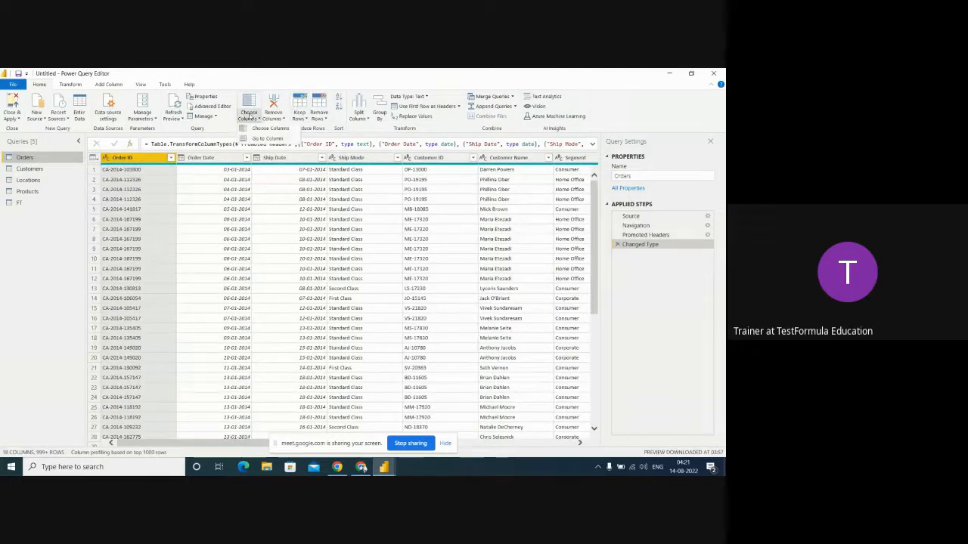
{"action": "left_click", "coordinate": [256, 128]}
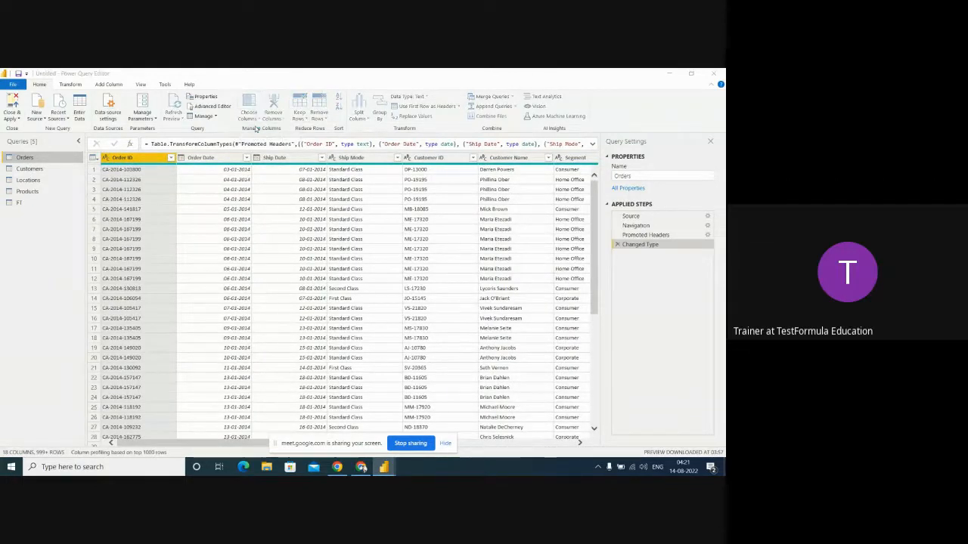
{"action": "left_click", "coordinate": [303, 178]}
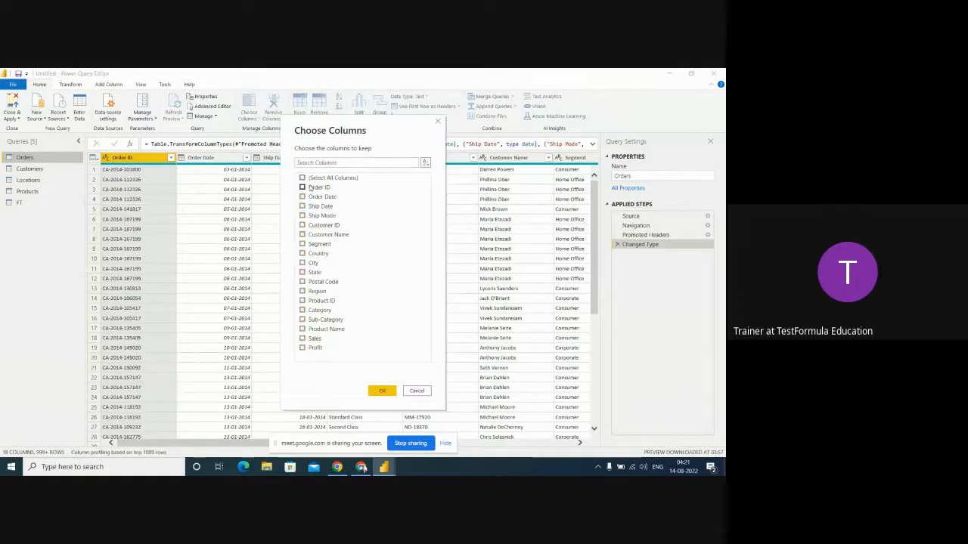
{"action": "left_click", "coordinate": [310, 187]}
{"action": "left_click", "coordinate": [310, 197]}
{"action": "left_click", "coordinate": [312, 206]}
{"action": "left_click", "coordinate": [312, 216]}
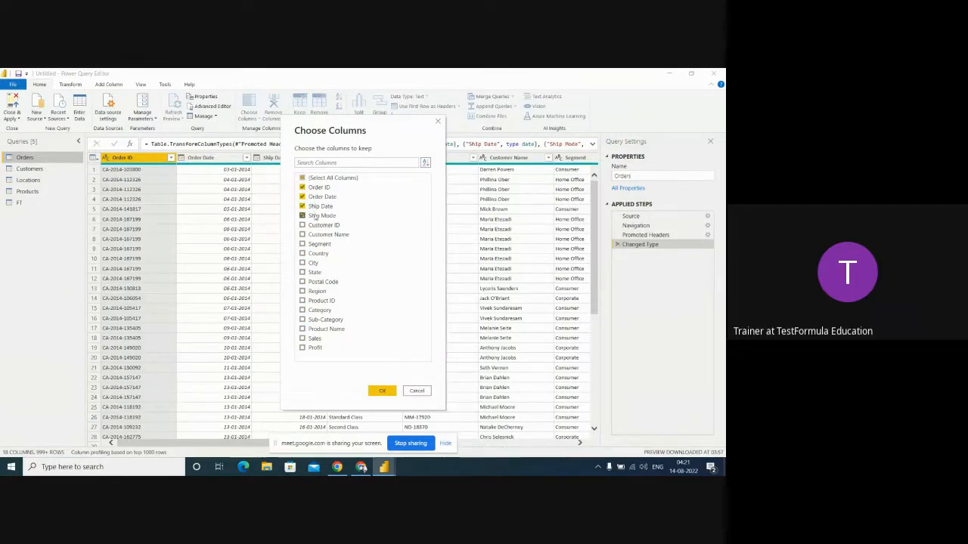
{"action": "left_click", "coordinate": [382, 391]}
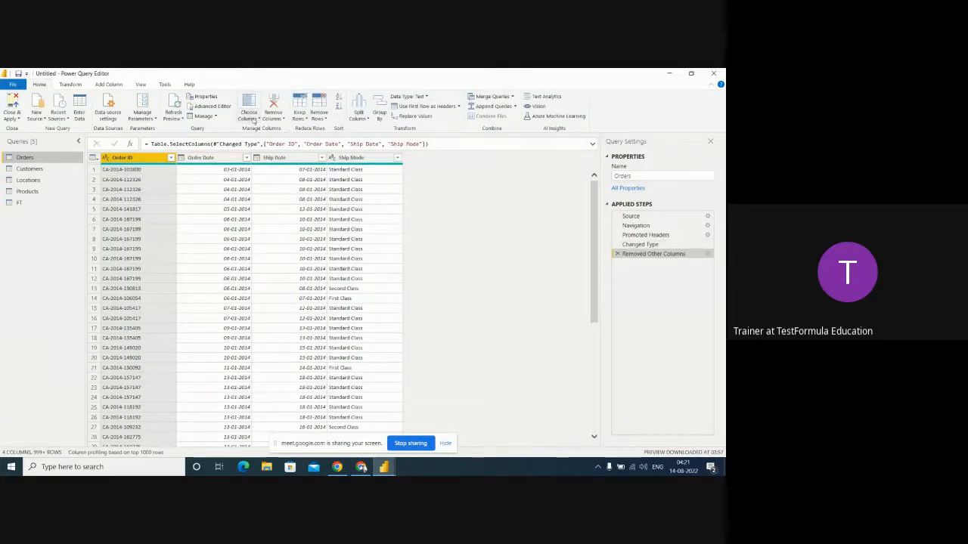
Remove duplicate Order IDs and blank rows from Orders, then show the Customers query.
{"action": "right_click", "coordinate": [138, 160]}
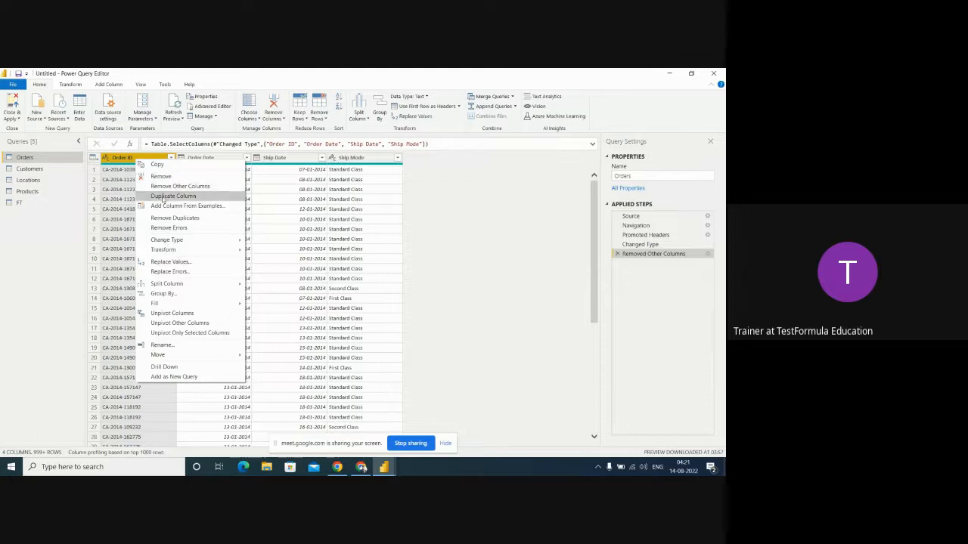
{"action": "key", "text": "Escape"}
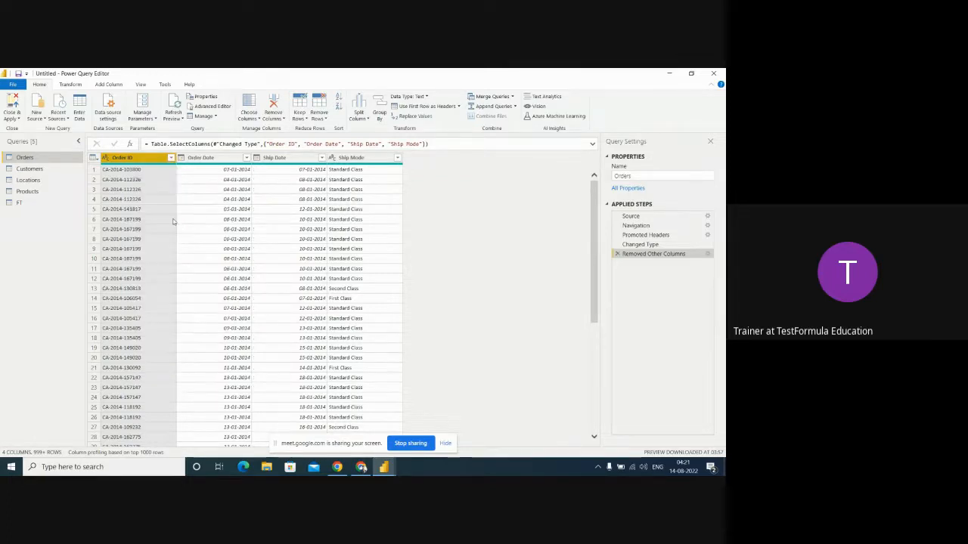
{"action": "left_click", "coordinate": [301, 115]}
{"action": "left_click", "coordinate": [317, 117]}
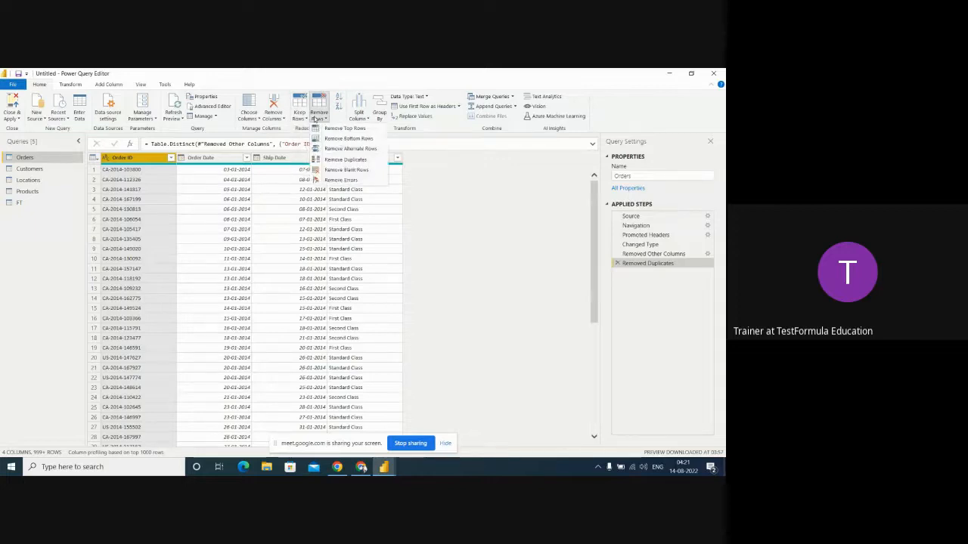
{"action": "left_click", "coordinate": [338, 170]}
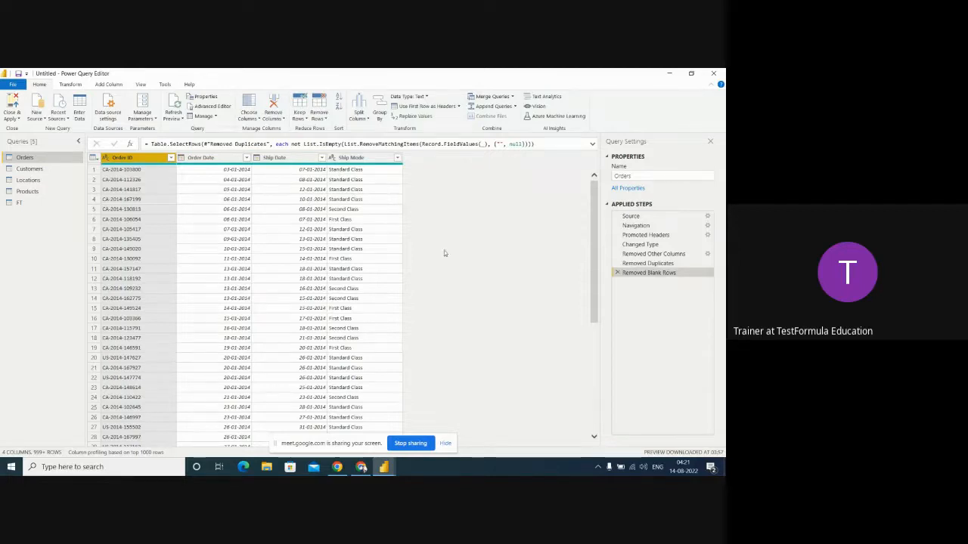
{"action": "left_click", "coordinate": [30, 169]}
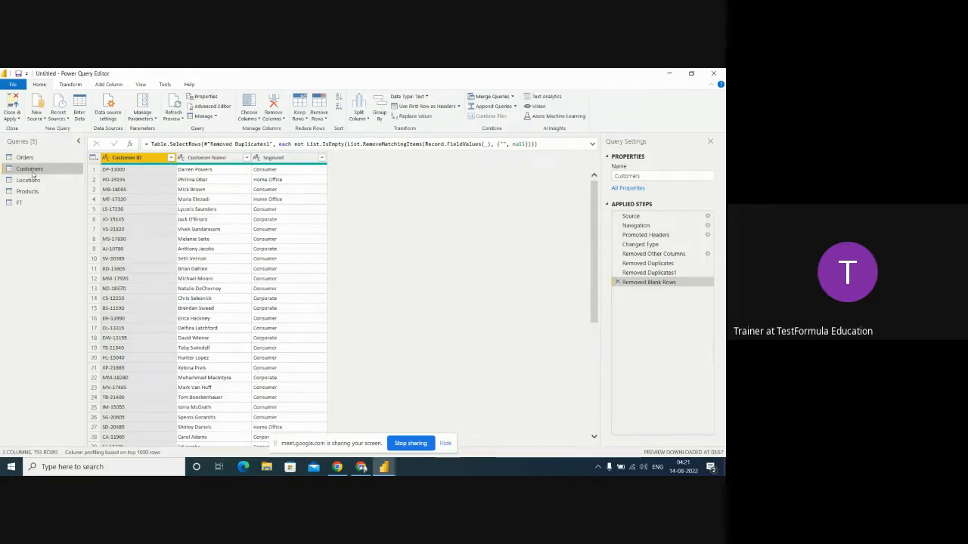
Review the Locations, Products and FT queries, then Close & Apply the query edits.
{"action": "left_click", "coordinate": [34, 181]}
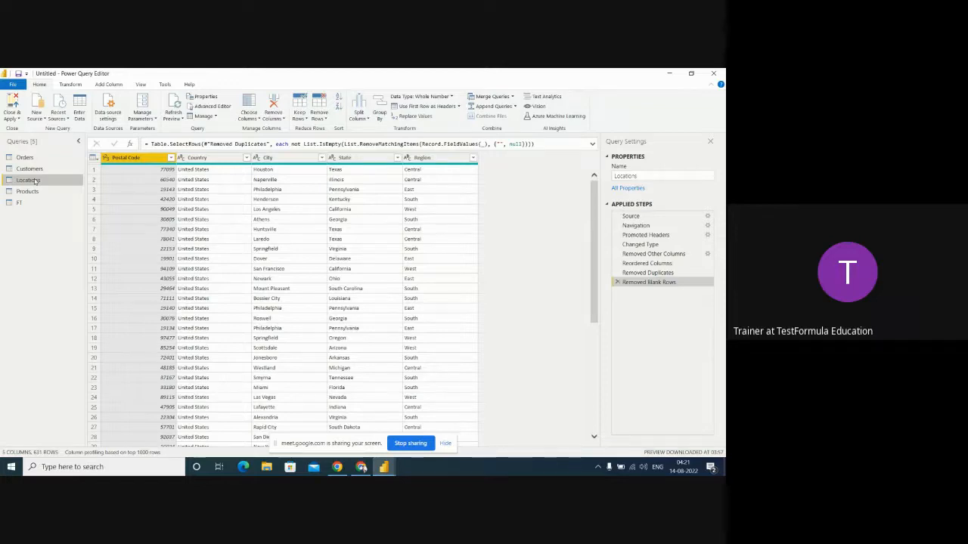
{"action": "left_click", "coordinate": [34, 192]}
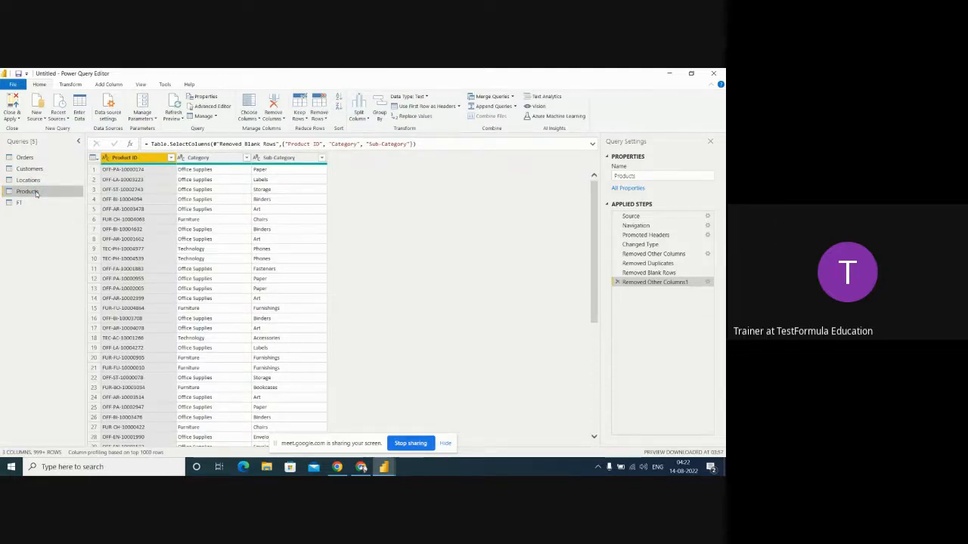
{"action": "left_click", "coordinate": [33, 204]}
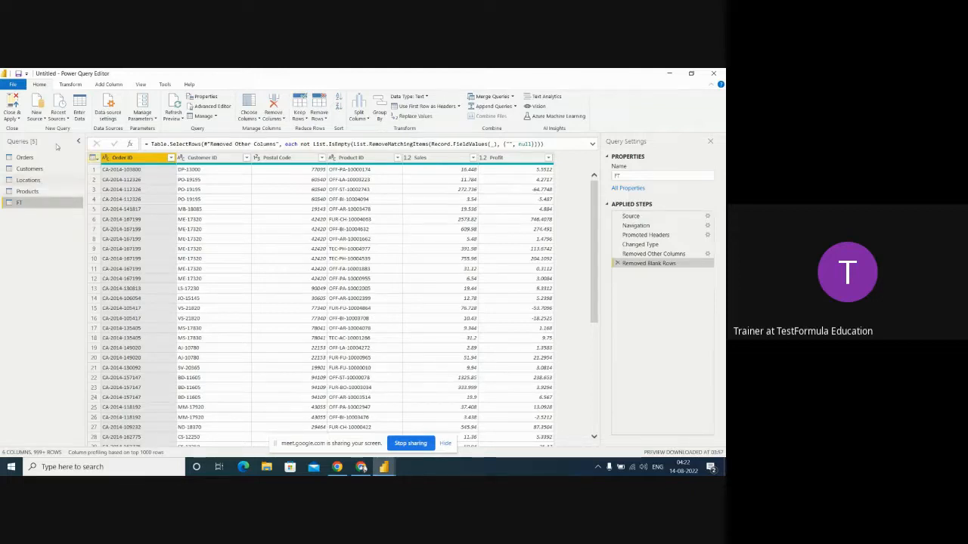
{"action": "left_click", "coordinate": [14, 104]}
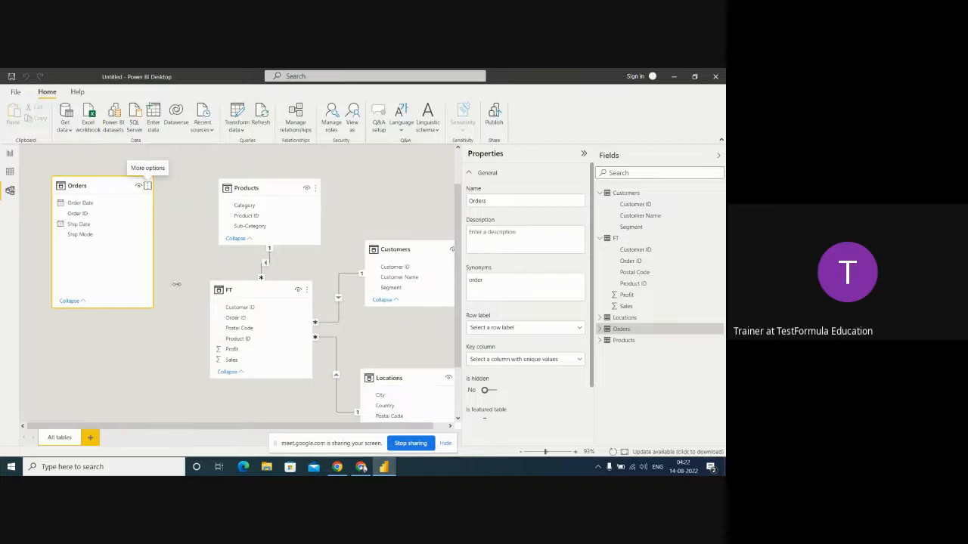
Relate Orders to FT on Order ID and arrange Products, Customers, Locations and FT in a star.
{"action": "left_click_drag", "start_coordinate": [91, 215], "coordinate": [243, 320]}
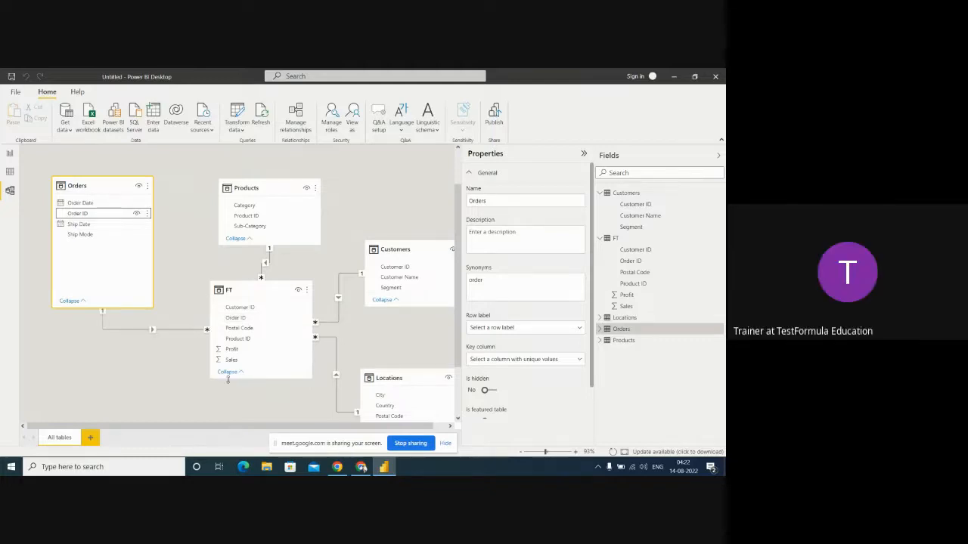
{"action": "left_click_drag", "start_coordinate": [234, 425], "coordinate": [276, 425]}
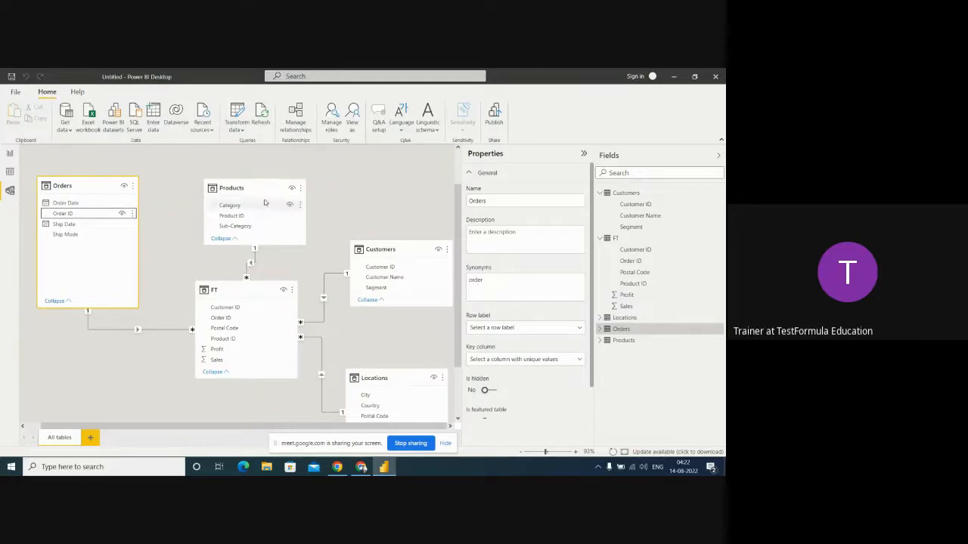
{"action": "left_click_drag", "start_coordinate": [258, 187], "coordinate": [90, 352]}
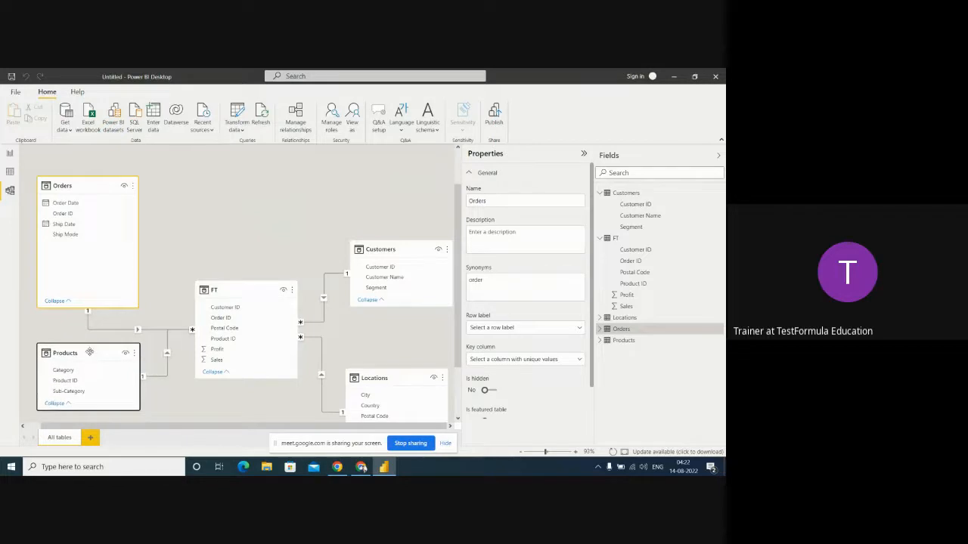
{"action": "left_click_drag", "start_coordinate": [394, 252], "coordinate": [362, 218]}
{"action": "mouse_move", "coordinate": [371, 378]}
{"action": "left_mouse_down"}
{"action": "mouse_move", "coordinate": [366, 368]}
{"action": "mouse_move", "coordinate": [356, 375]}
{"action": "left_mouse_up"}
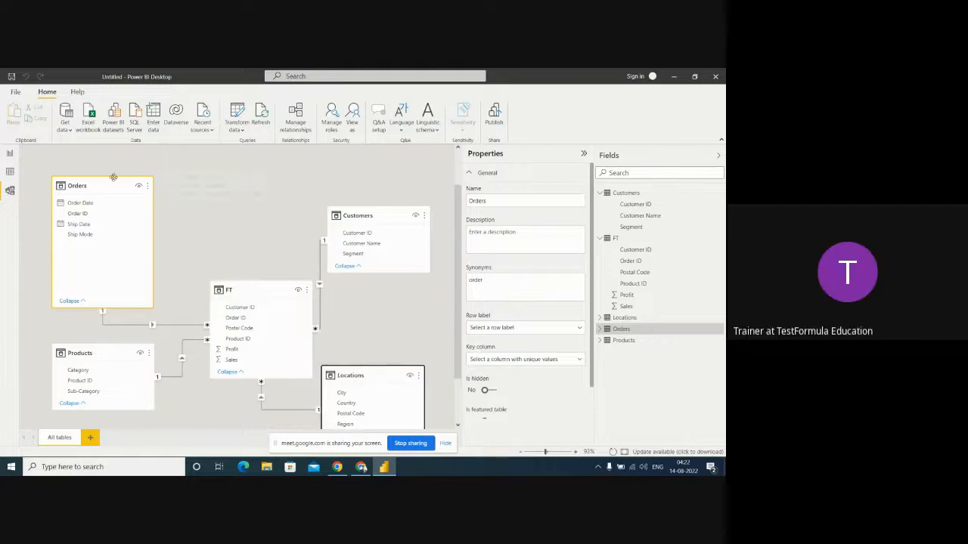
{"action": "left_click_drag", "start_coordinate": [233, 281], "coordinate": [209, 250]}
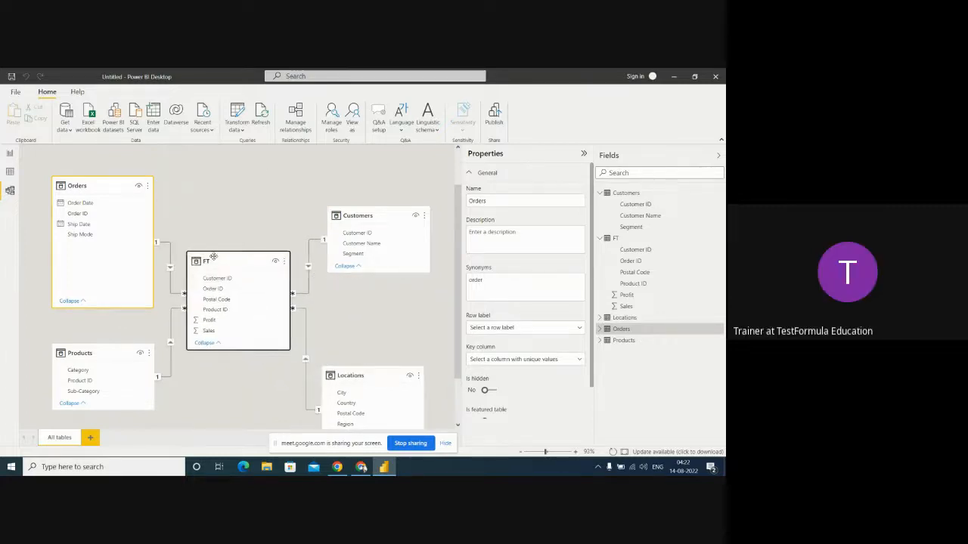
{"action": "left_click_drag", "start_coordinate": [359, 375], "coordinate": [353, 332]}
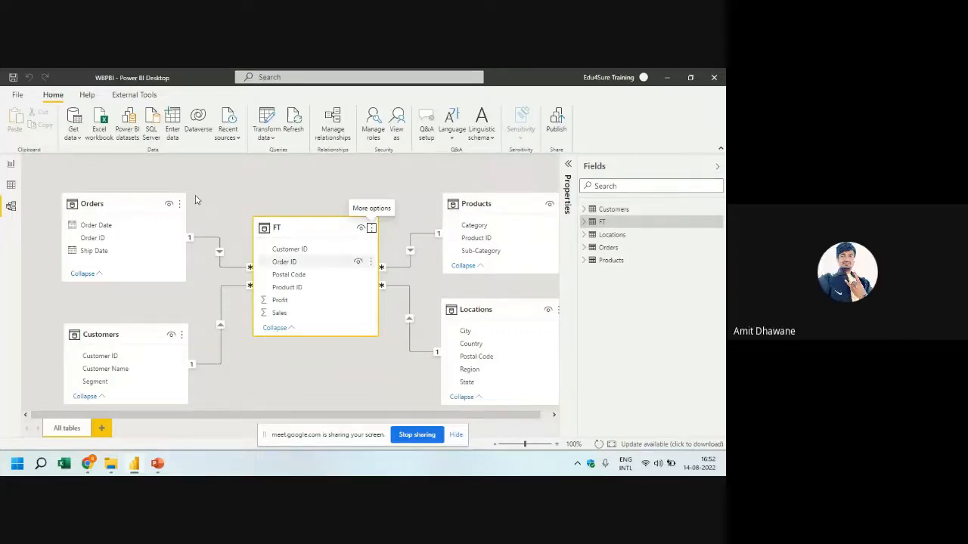
Switch to Report view, briefly open Excel, then bring up PowerPoint's Persons and Orders slide.
{"action": "left_click", "coordinate": [11, 163]}
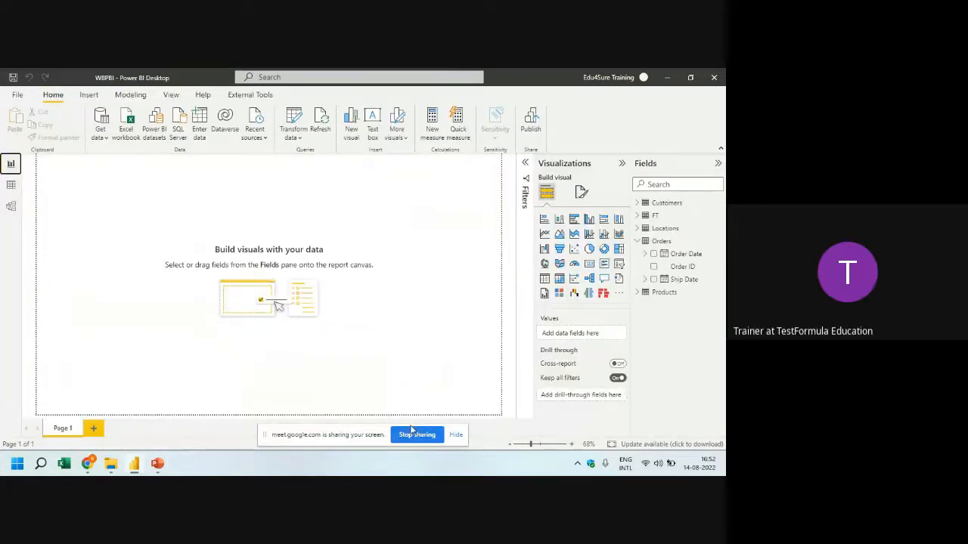
{"action": "left_click", "coordinate": [64, 464]}
{"action": "left_click", "coordinate": [110, 464]}
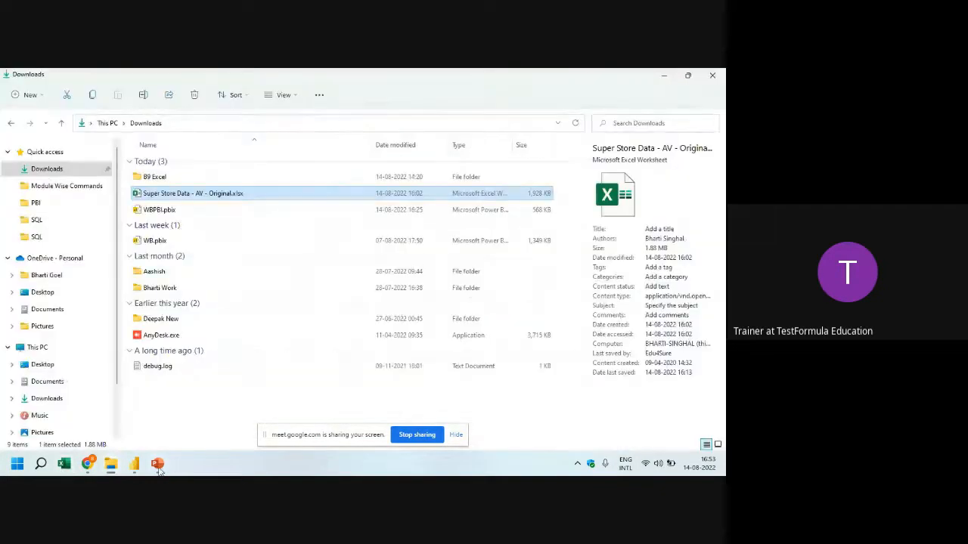
{"action": "left_click", "coordinate": [157, 463]}
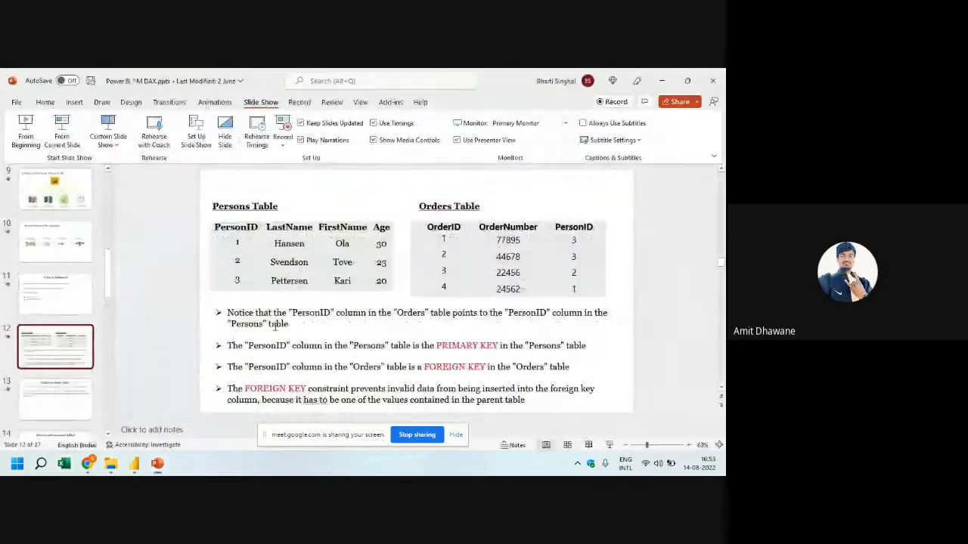
Step through slides 10–13, ending on slide 13, 'What is a Fact Table?'.
{"action": "left_click", "coordinate": [78, 301]}
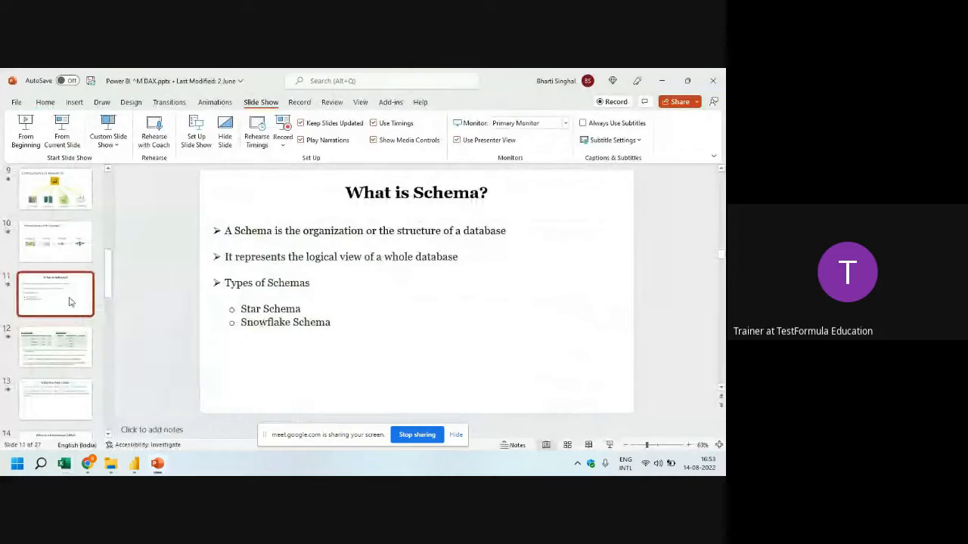
{"action": "left_click", "coordinate": [63, 243]}
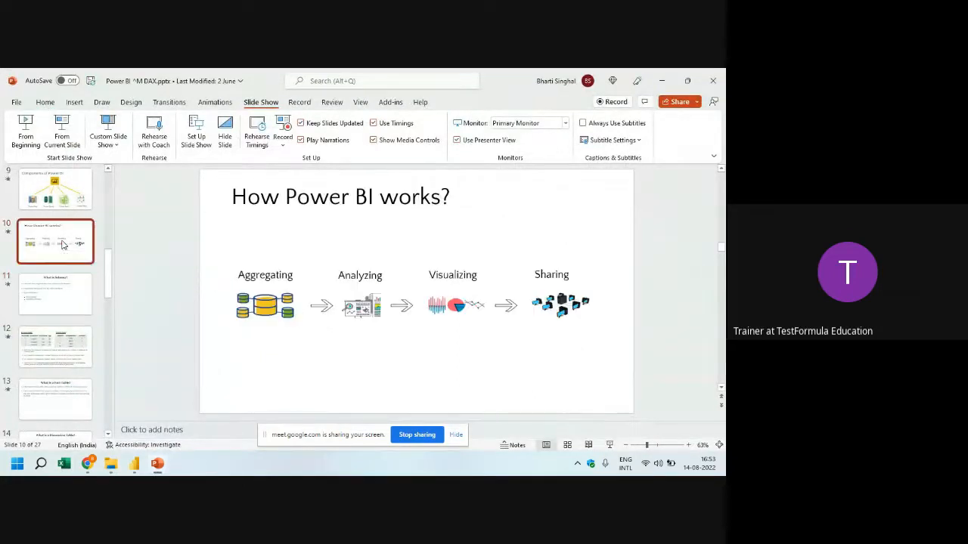
{"action": "left_click", "coordinate": [60, 294]}
{"action": "left_click", "coordinate": [60, 348]}
{"action": "left_click", "coordinate": [62, 392]}
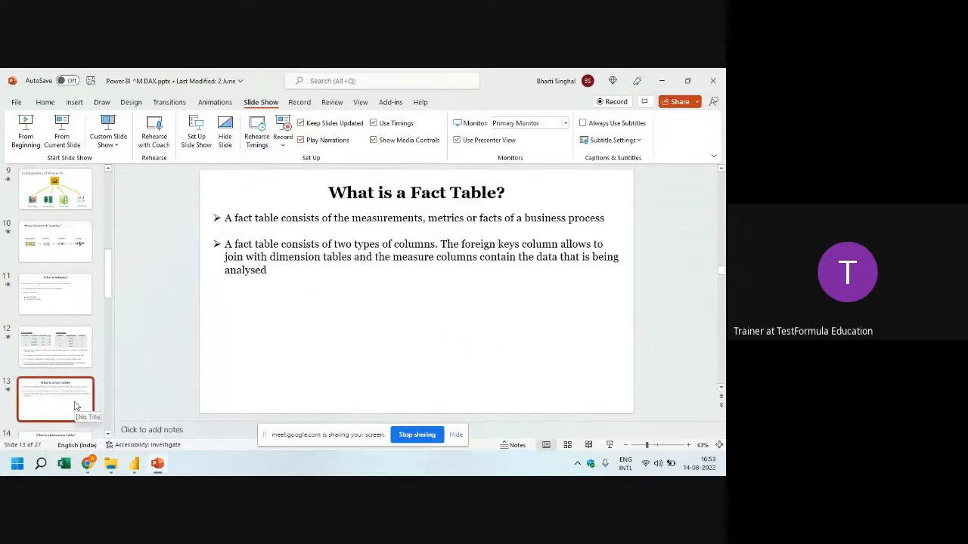
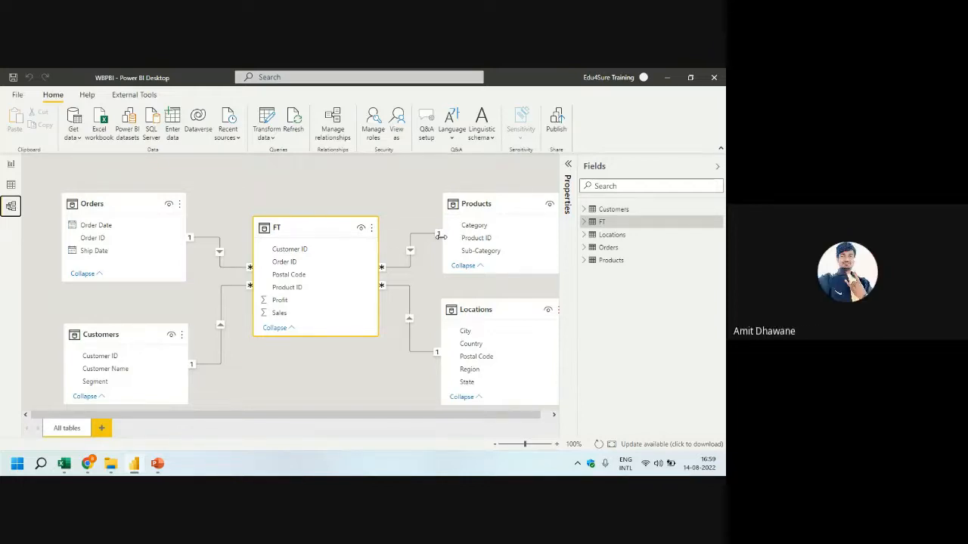
Highlight 'one-to-many' on the What is Cardinality? slide, then return to Power BI's report canvas.
{"action": "left_click", "coordinate": [157, 464]}
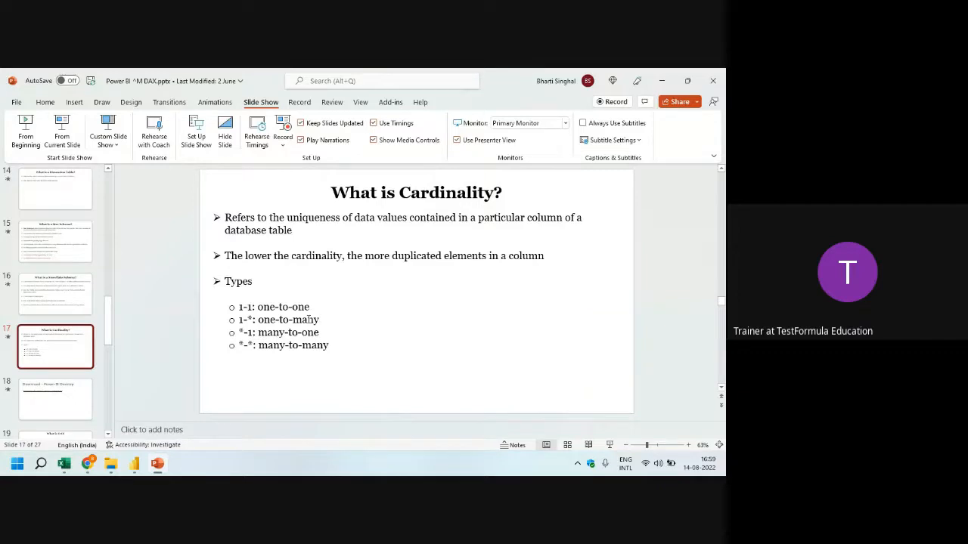
{"action": "left_click_drag", "start_coordinate": [319, 320], "coordinate": [257, 320]}
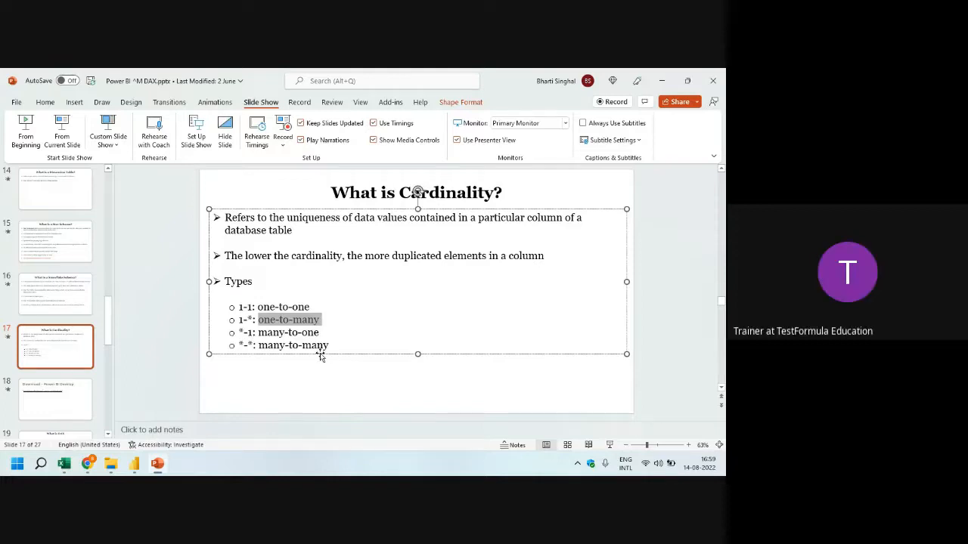
{"action": "left_click", "coordinate": [134, 464]}
{"action": "left_click", "coordinate": [11, 164]}
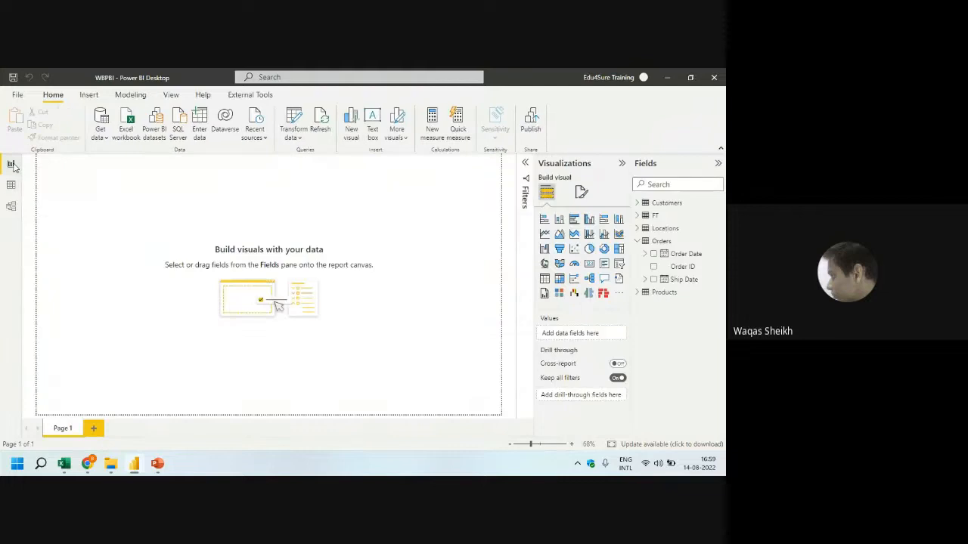
In Model view, nudge the Products and FT table cards slightly left.
{"action": "left_click", "coordinate": [11, 205]}
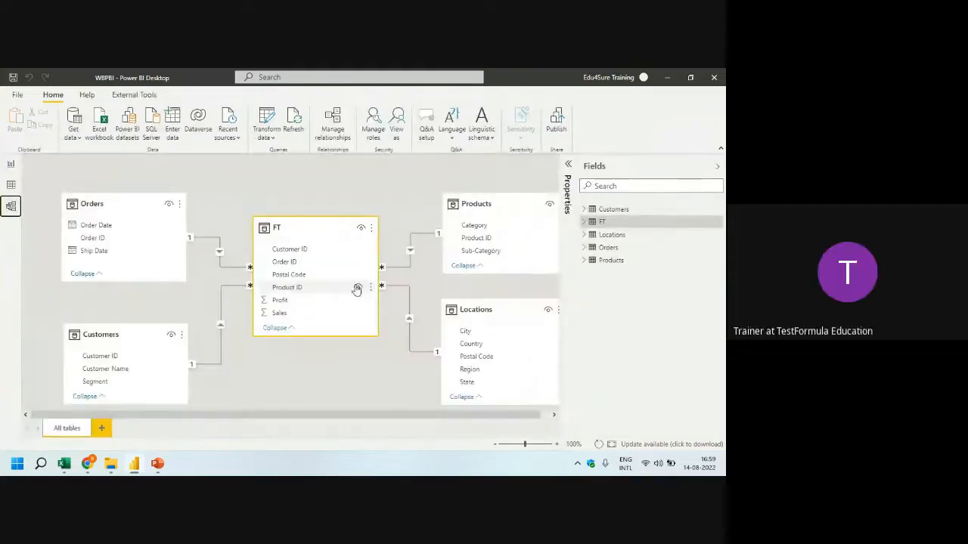
{"action": "left_click_drag", "start_coordinate": [500, 202], "coordinate": [478, 201]}
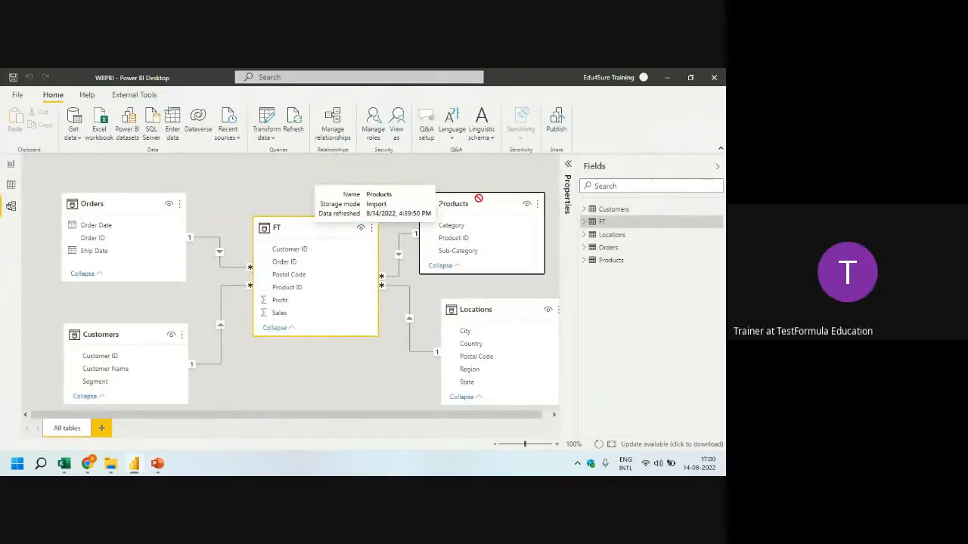
{"action": "left_click_drag", "start_coordinate": [344, 224], "coordinate": [323, 226]}
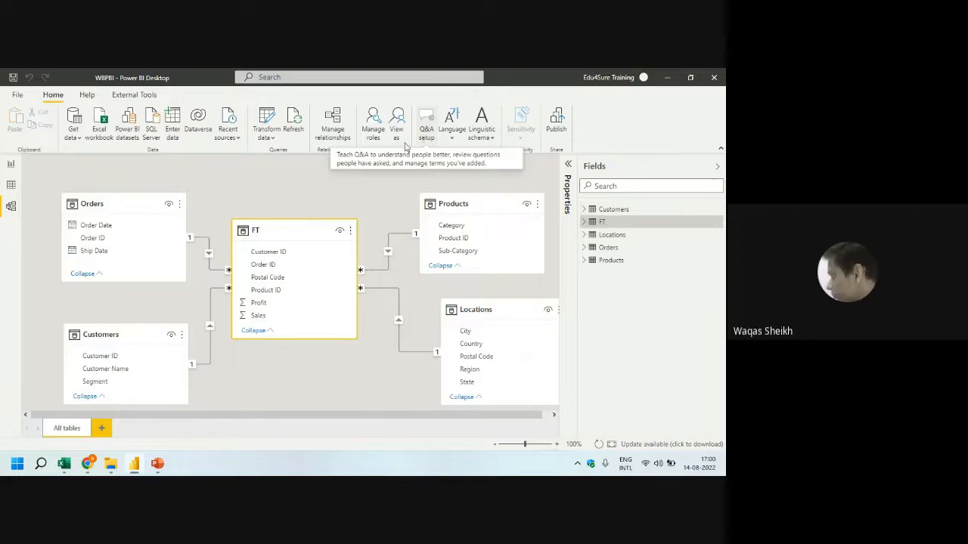
Reselect 'one-to-many' on the cardinality slide, then go back to the Power BI report page.
{"action": "left_click", "coordinate": [156, 460]}
{"action": "left_click", "coordinate": [325, 320]}
{"action": "left_click_drag", "start_coordinate": [325, 320], "coordinate": [266, 319]}
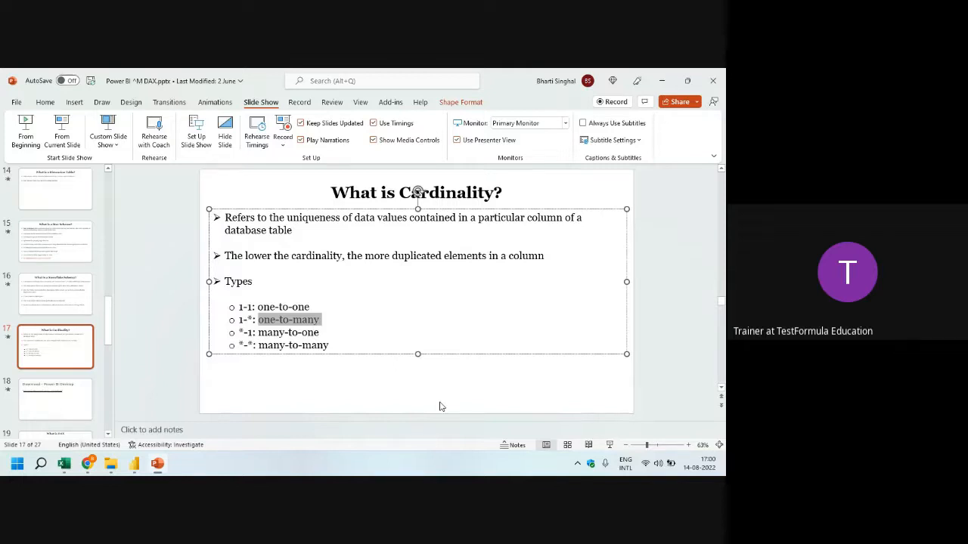
{"action": "left_click", "coordinate": [134, 463]}
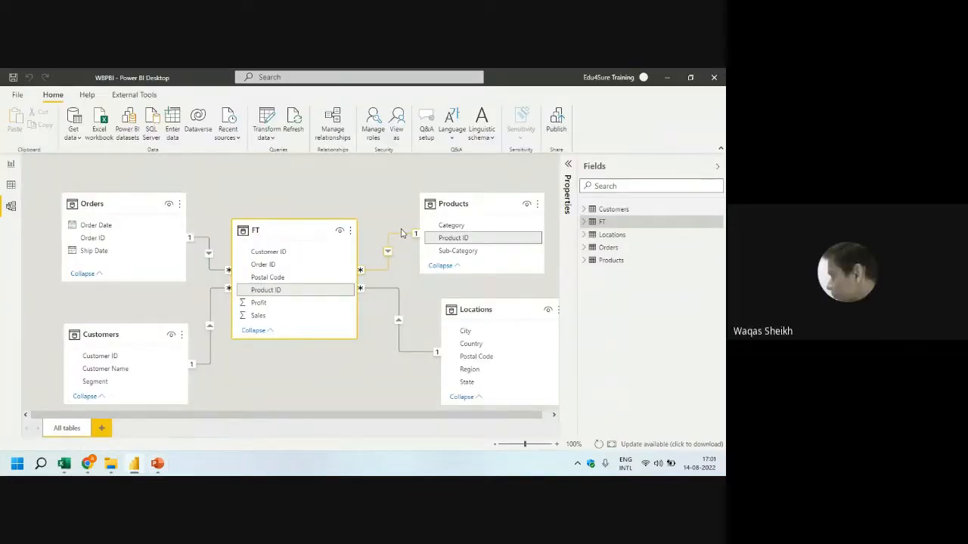
{"action": "left_click", "coordinate": [233, 177]}
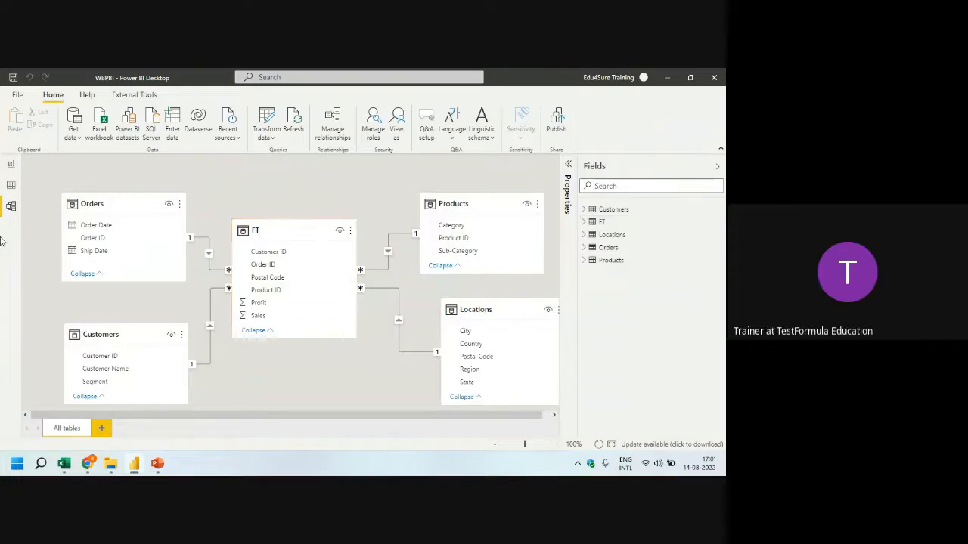
{"action": "left_click", "coordinate": [11, 165]}
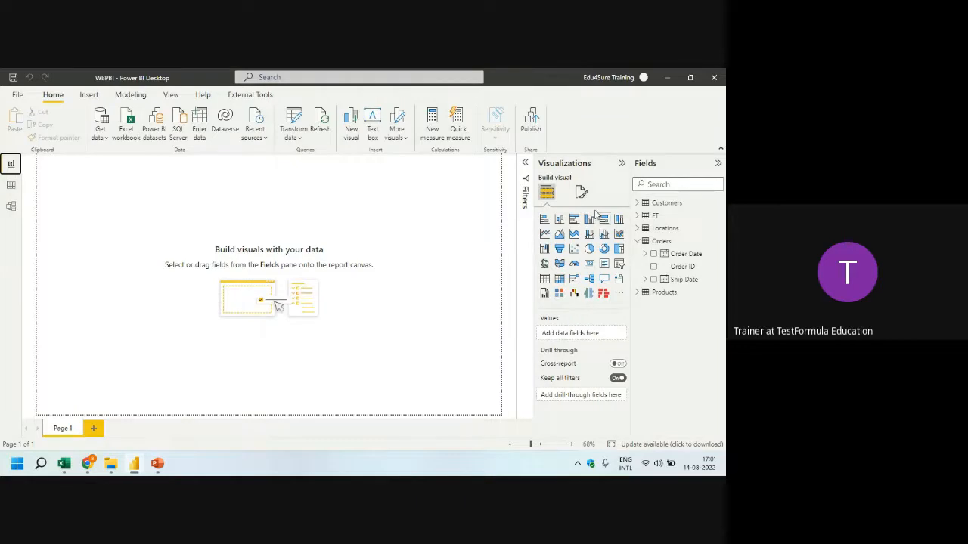
Add an enlarged stacked bar chart to the page and collapse the Filters pane.
{"action": "left_click", "coordinate": [544, 219]}
{"action": "left_click_drag", "start_coordinate": [131, 252], "coordinate": [356, 345]}
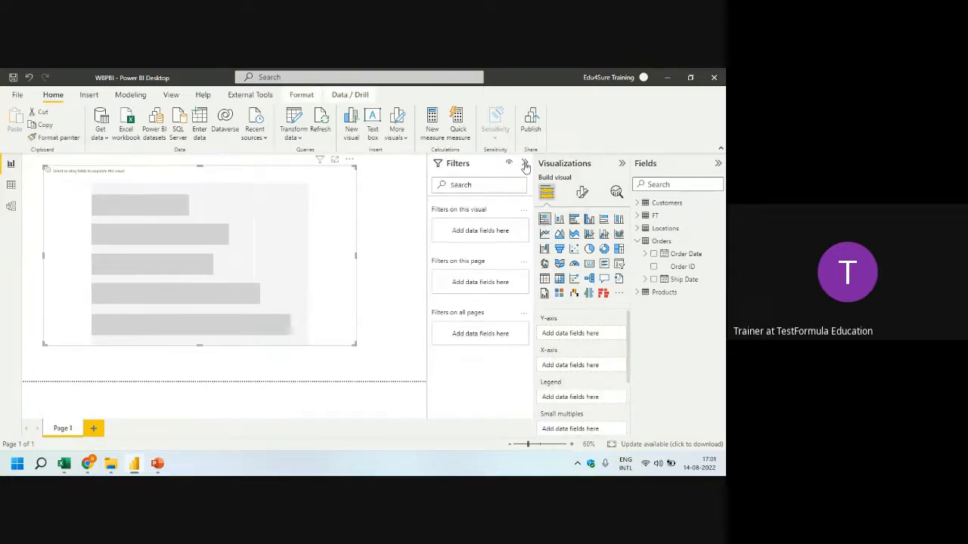
{"action": "left_click", "coordinate": [524, 163]}
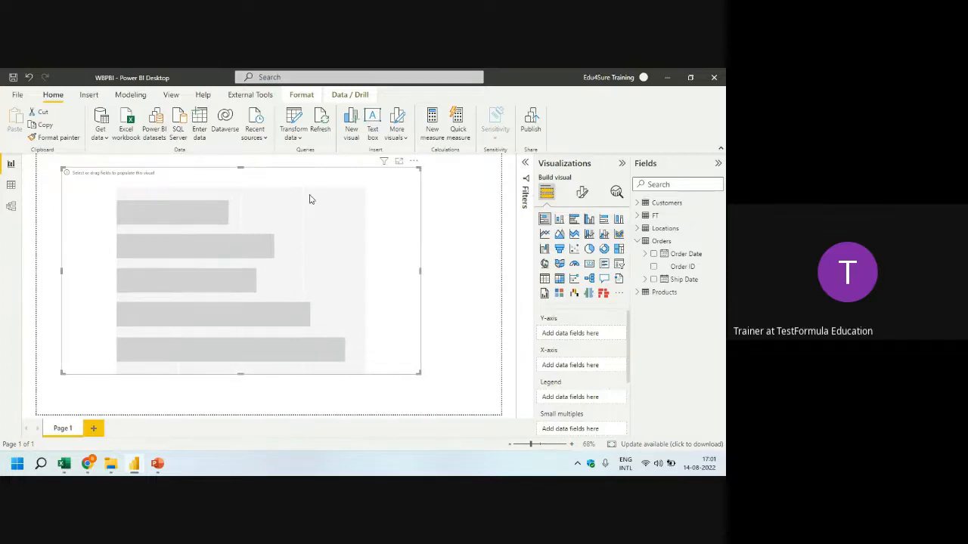
Plot Customers Segment on the Y-axis against FT Sales on the X-axis.
{"action": "left_click", "coordinate": [637, 203]}
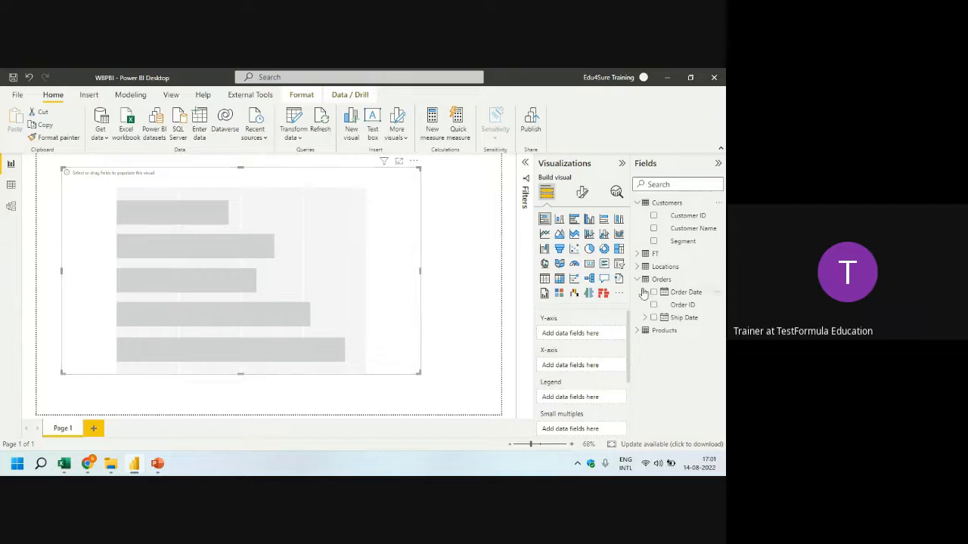
{"action": "left_click", "coordinate": [653, 240]}
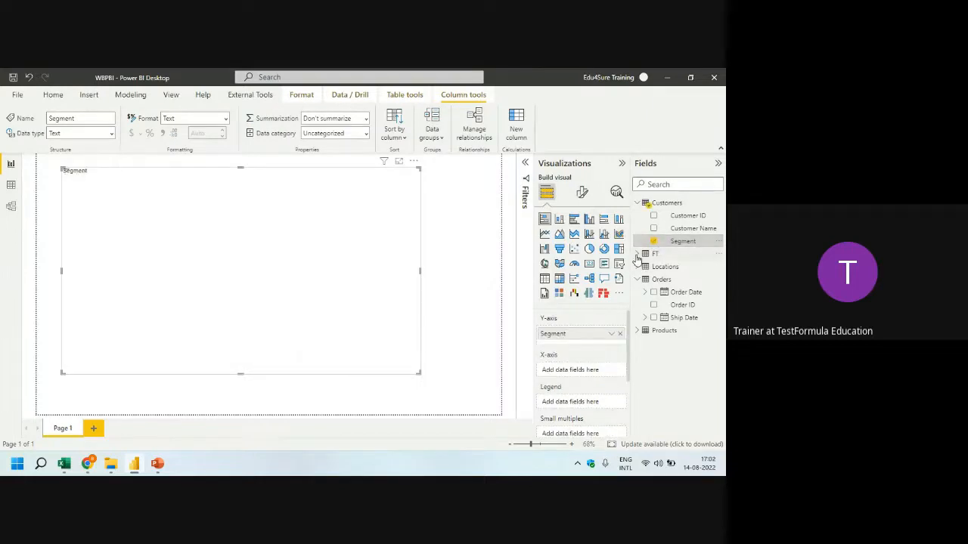
{"action": "left_click", "coordinate": [655, 253]}
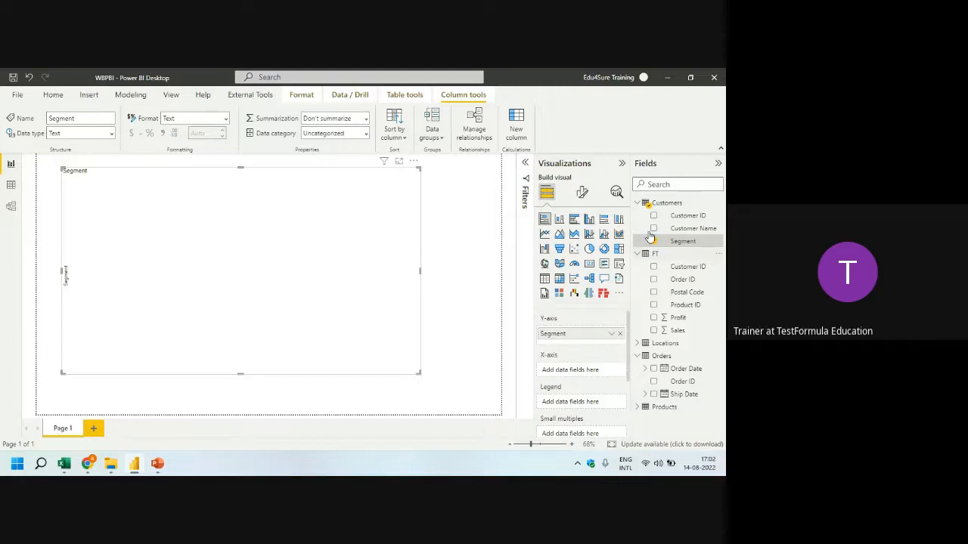
{"action": "left_click", "coordinate": [654, 332]}
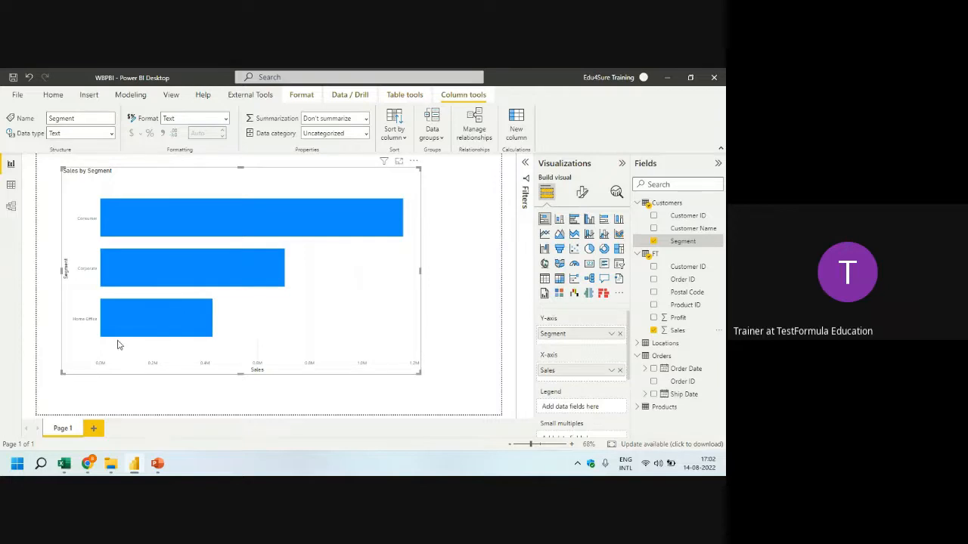
{"action": "mouse_move", "coordinate": [143, 218]}
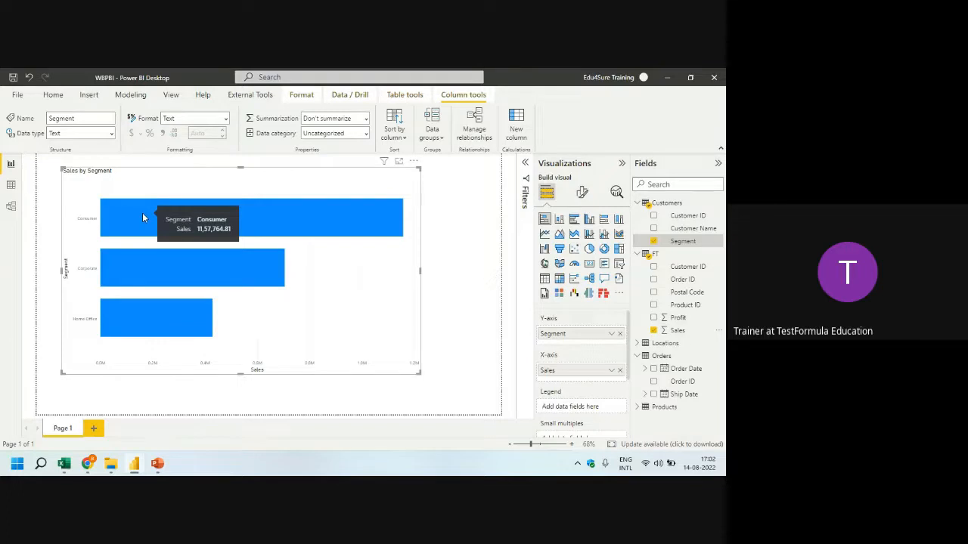
{"action": "mouse_move", "coordinate": [135, 269]}
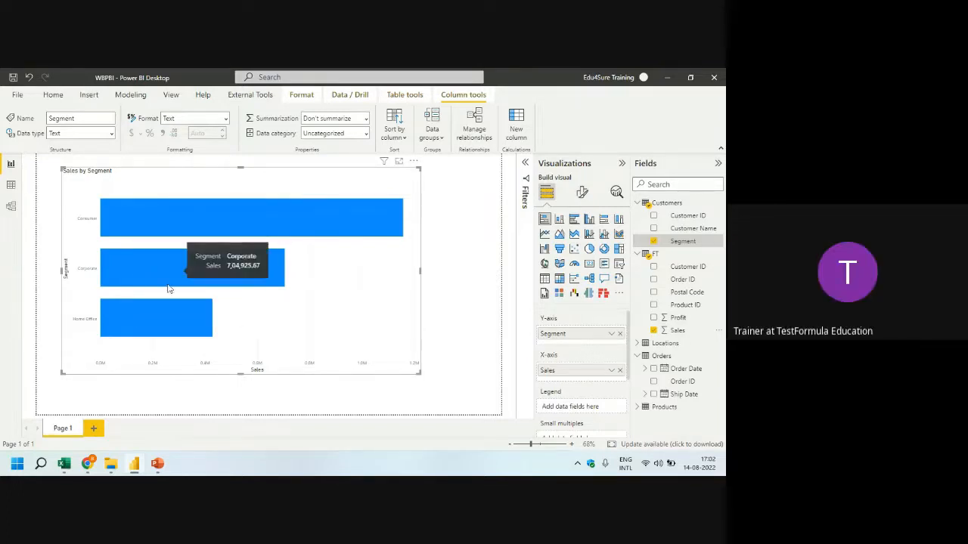
{"action": "mouse_move", "coordinate": [149, 323]}
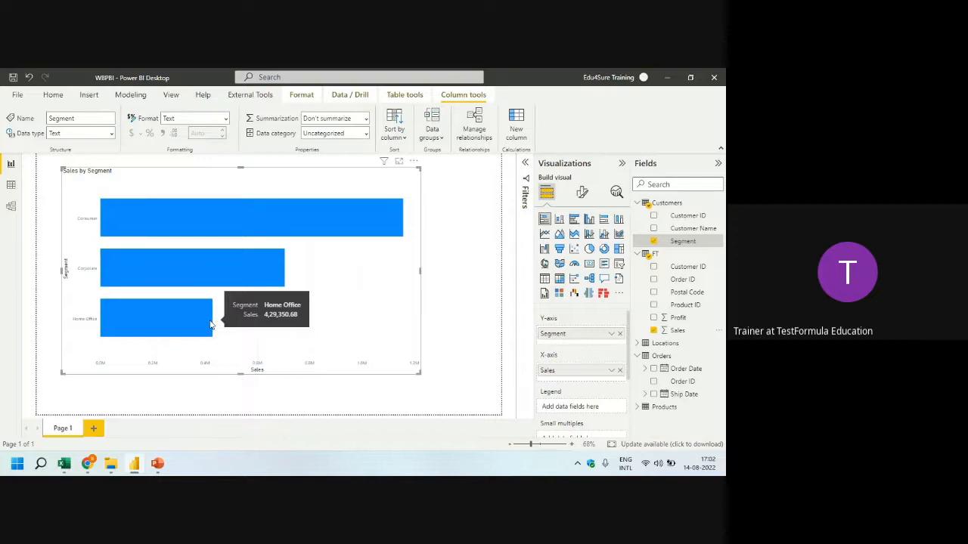
{"action": "left_click", "coordinate": [17, 94]}
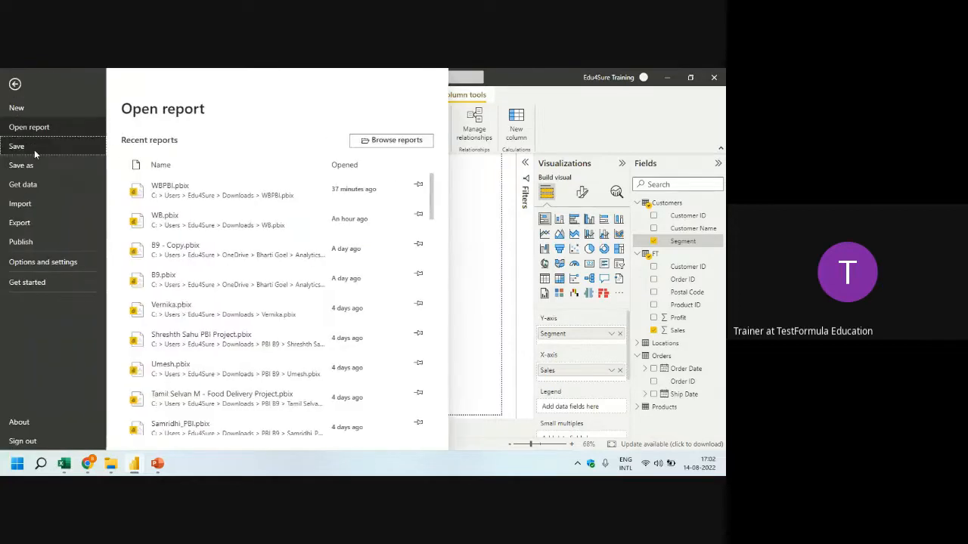
Save the WBPBI report from the File backstage.
{"action": "left_click", "coordinate": [34, 150]}
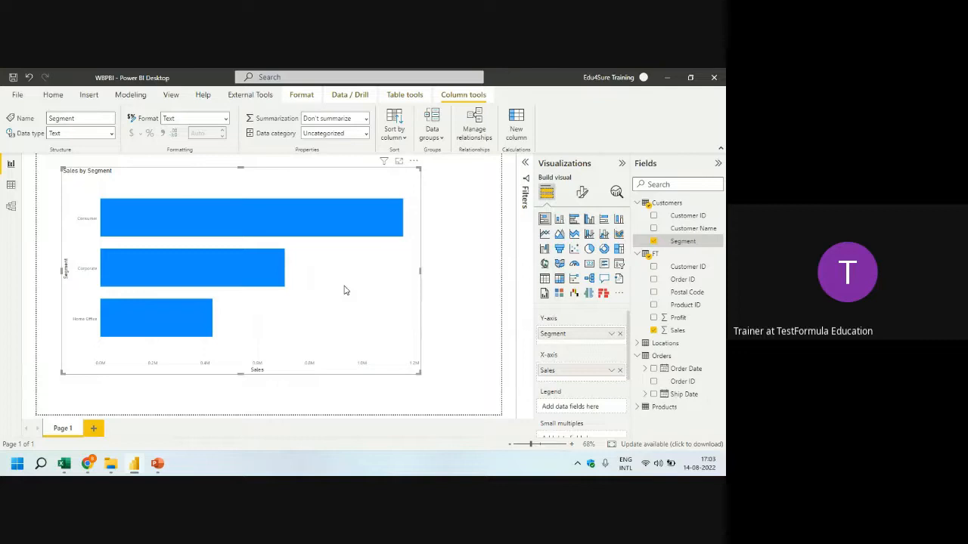
Select the Sales by Segment chart and bring up its Format visual options.
{"action": "mouse_move", "coordinate": [278, 278]}
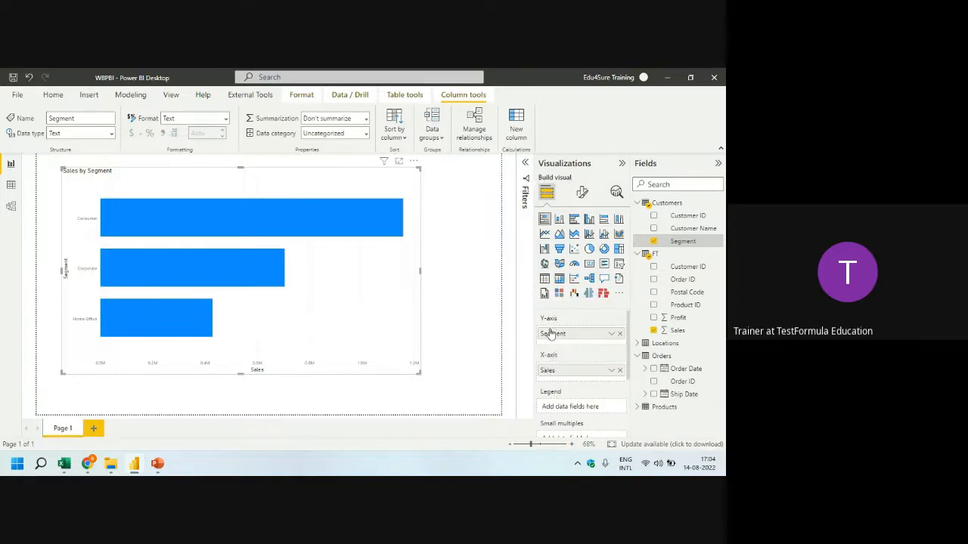
{"action": "scroll", "coordinate": [585, 348], "scroll_direction": "down", "scroll_amount": 1}
{"action": "scroll", "coordinate": [585, 349], "scroll_direction": "down", "scroll_amount": 2}
{"action": "scroll", "coordinate": [583, 412], "scroll_direction": "up", "scroll_amount": 4}
{"action": "left_click", "coordinate": [581, 192]}
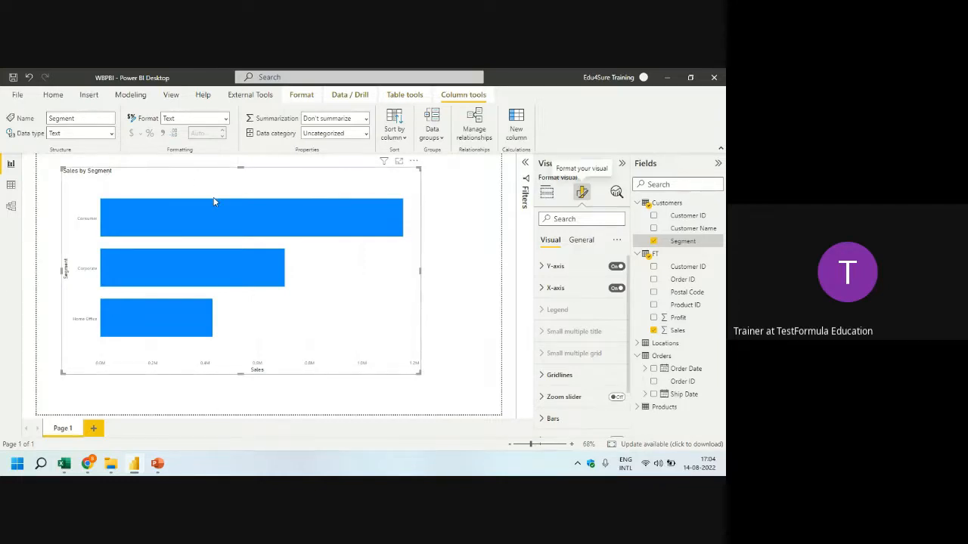
Search the format options for 'color' and set the bars' default colour to yellow.
{"action": "mouse_move", "coordinate": [183, 319]}
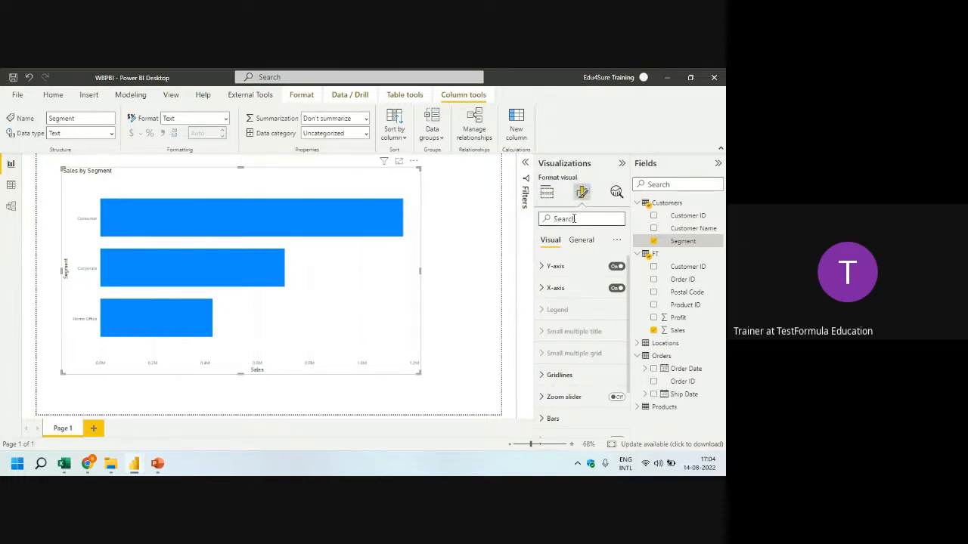
{"action": "left_click", "coordinate": [575, 219]}
{"action": "type", "text": "color"}
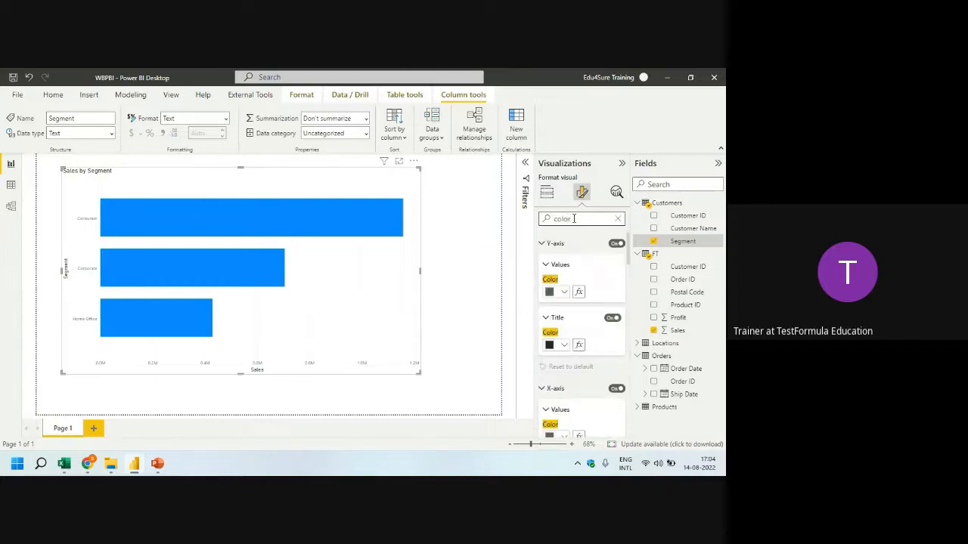
{"action": "scroll", "coordinate": [575, 302], "scroll_direction": "down", "scroll_amount": 5}
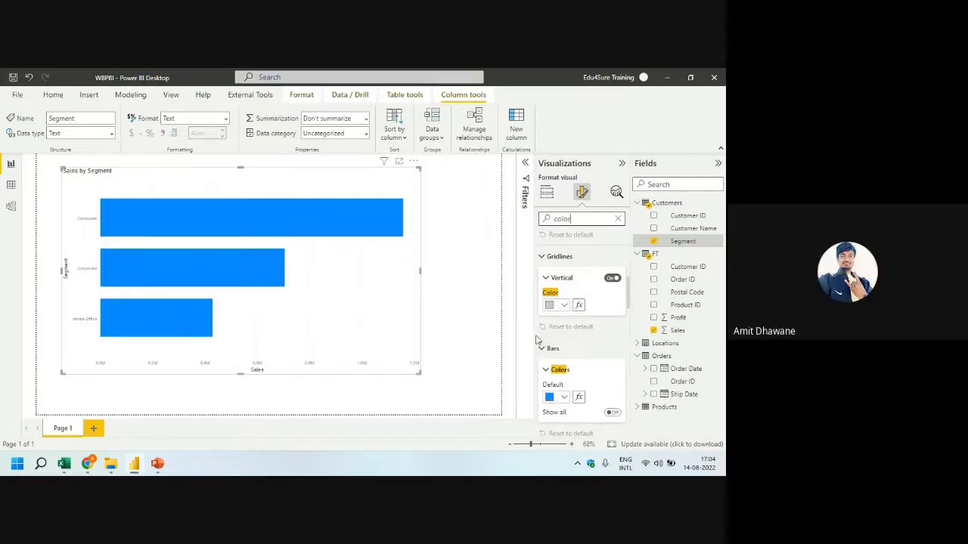
{"action": "left_click", "coordinate": [564, 397]}
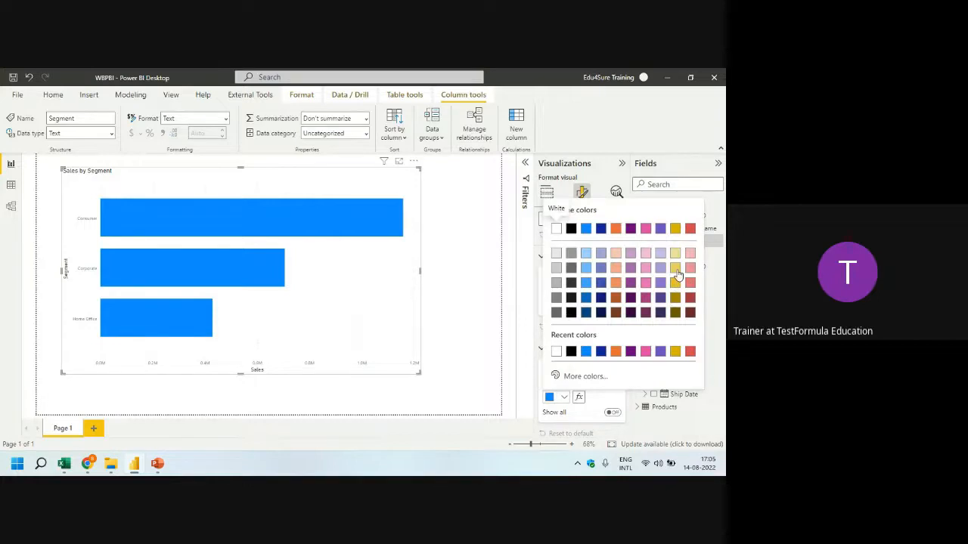
{"action": "left_click", "coordinate": [675, 280]}
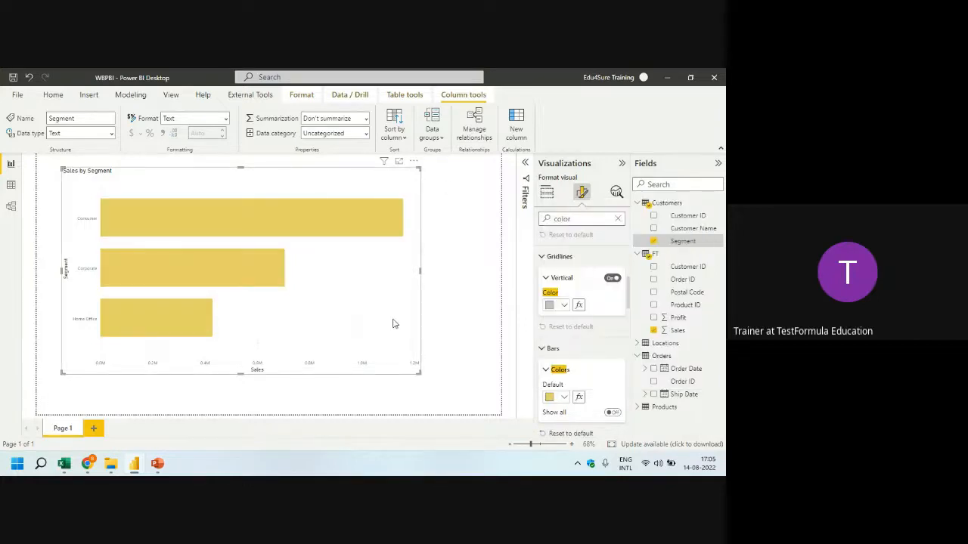
{"action": "left_click_drag", "start_coordinate": [594, 218], "coordinate": [524, 223]}
{"action": "type", "text": "titl"}
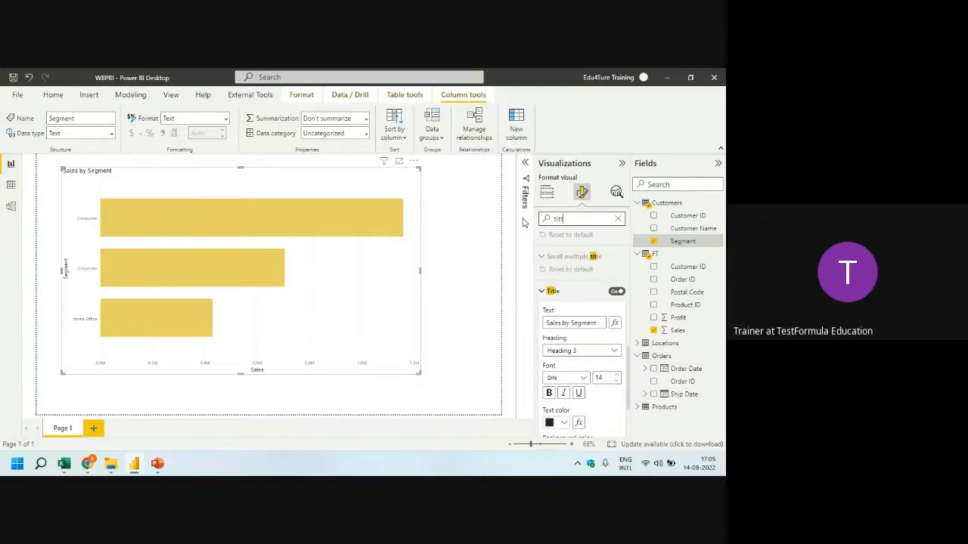
{"action": "type", "text": "e"}
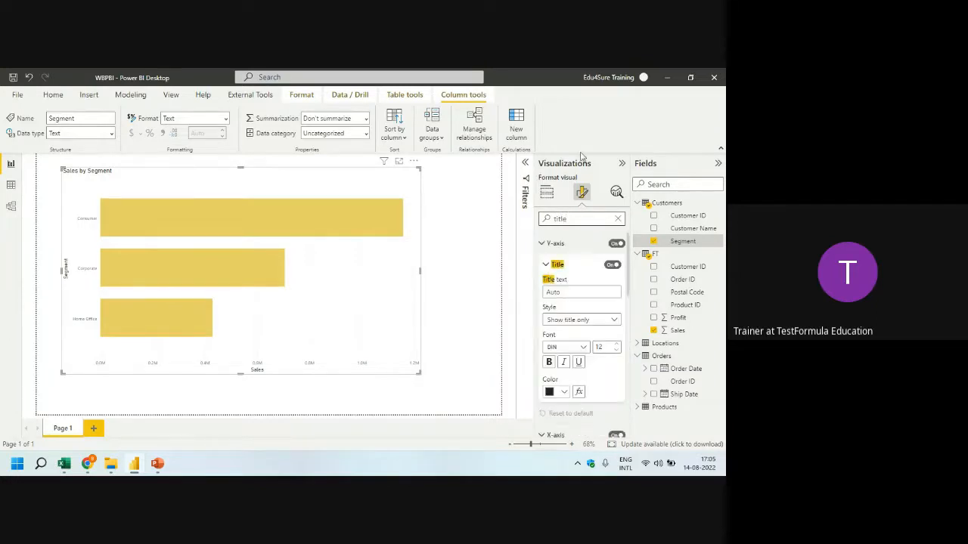
Centre the chart title, set its font size to 20, and colour it dark blue.
{"action": "scroll", "coordinate": [587, 303], "scroll_direction": "down", "scroll_amount": 10}
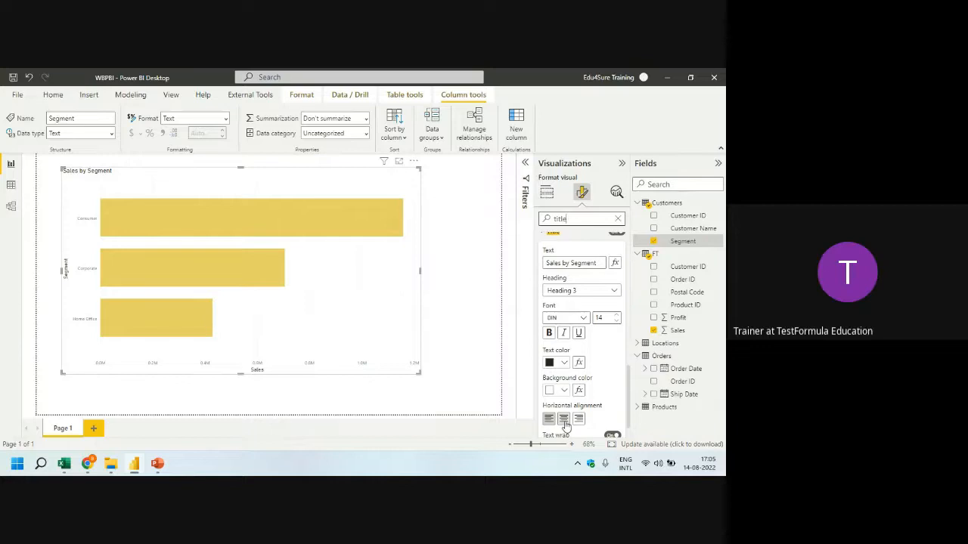
{"action": "left_click", "coordinate": [564, 421]}
{"action": "left_click", "coordinate": [616, 315]}
{"action": "left_click", "coordinate": [615, 315]}
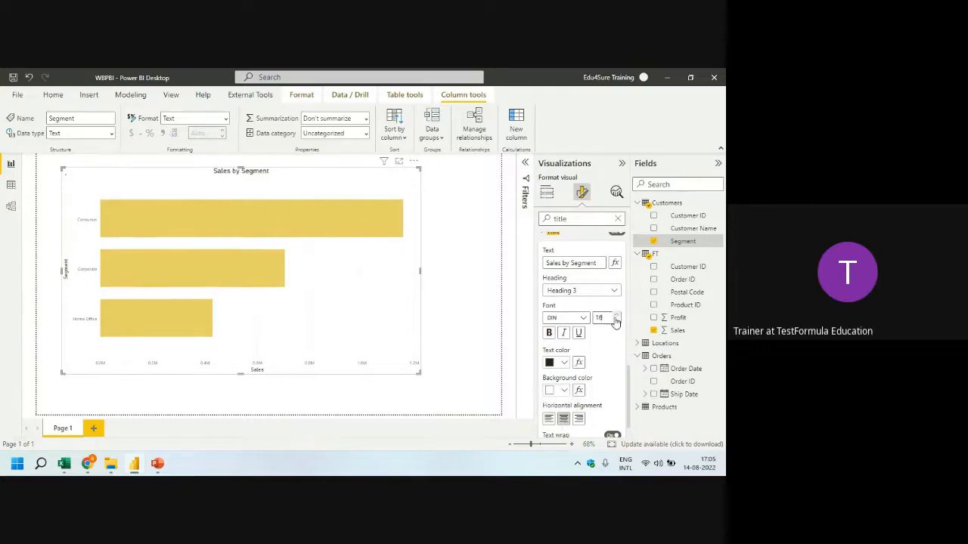
{"action": "left_click", "coordinate": [564, 363]}
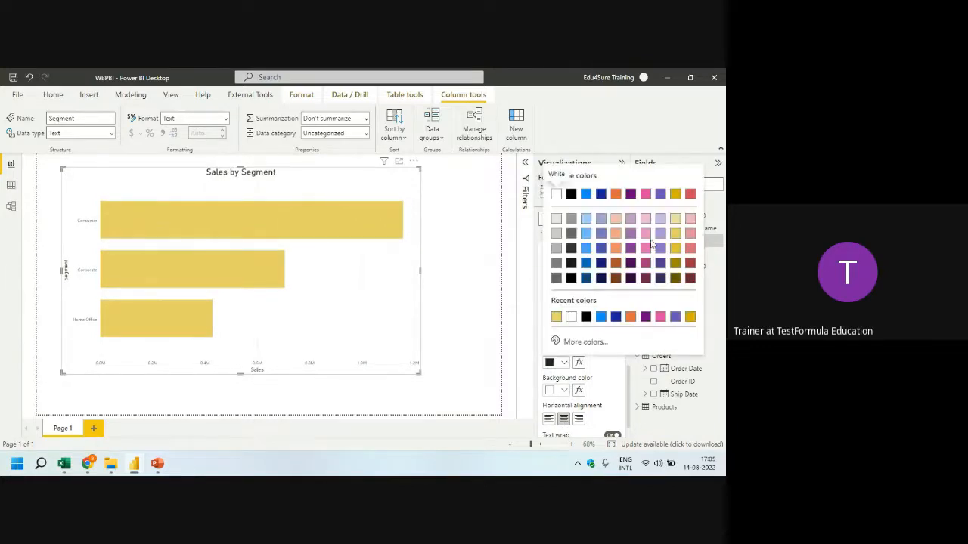
{"action": "left_click", "coordinate": [599, 264]}
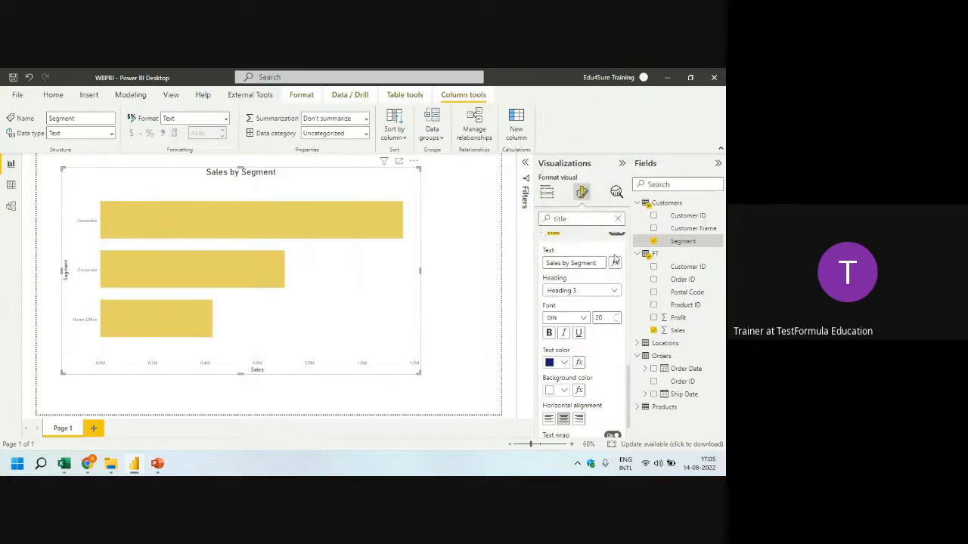
{"action": "left_click", "coordinate": [618, 219]}
Search 'background' and give the chart a light blue visual background.
{"action": "left_click", "coordinate": [583, 221]}
{"action": "type", "text": "backgroun"}
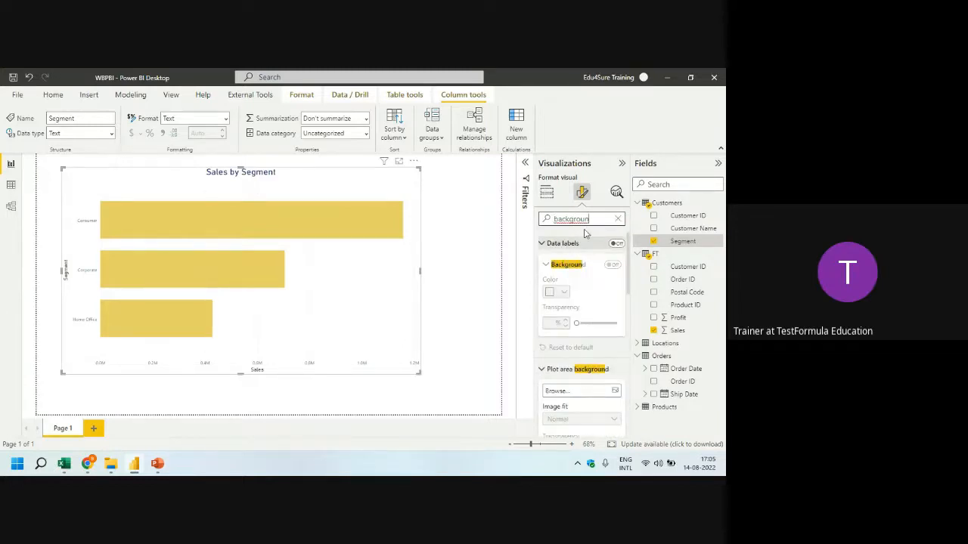
{"action": "scroll", "coordinate": [584, 286], "scroll_direction": "down", "scroll_amount": 1}
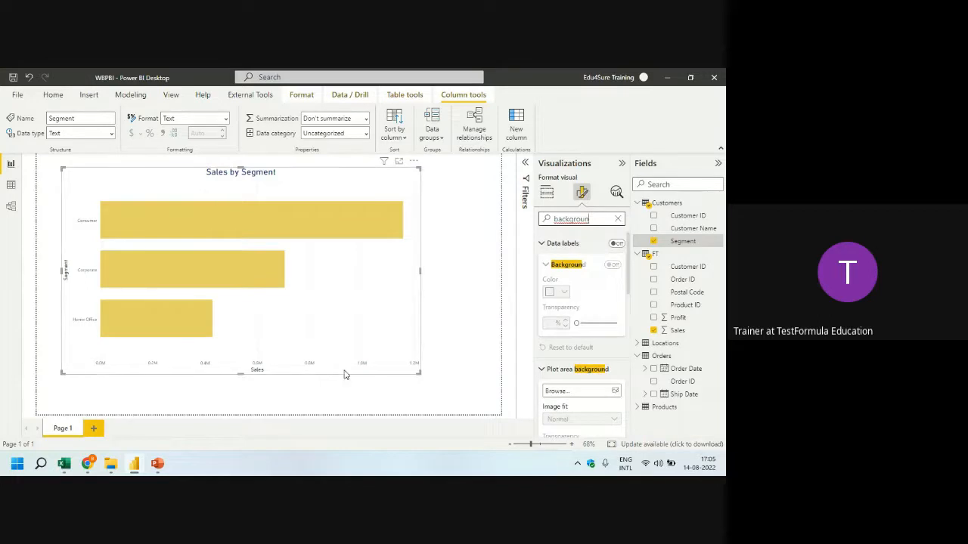
{"action": "scroll", "coordinate": [568, 289], "scroll_direction": "down", "scroll_amount": 2}
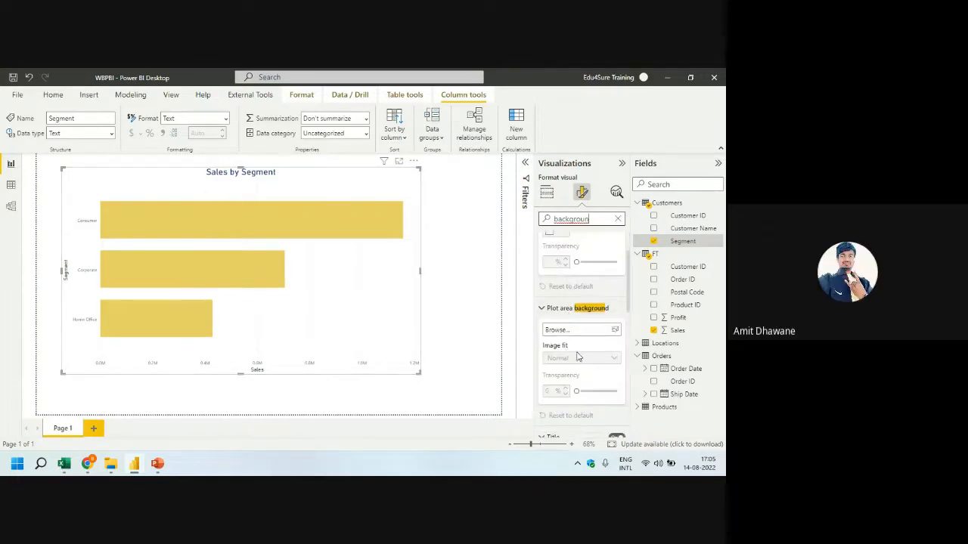
{"action": "scroll", "coordinate": [568, 302], "scroll_direction": "up", "scroll_amount": 2}
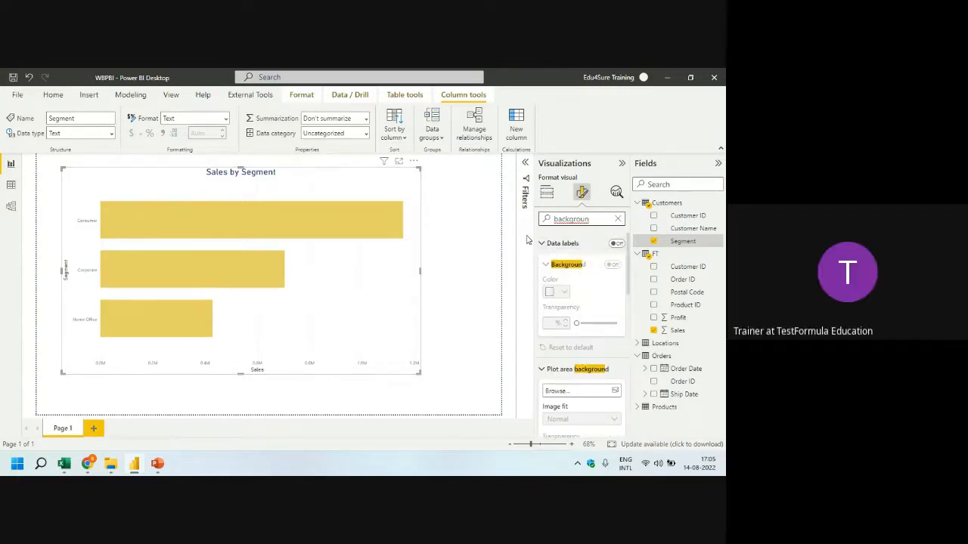
{"action": "scroll", "coordinate": [585, 356], "scroll_direction": "down", "scroll_amount": 2}
{"action": "left_click", "coordinate": [559, 308]}
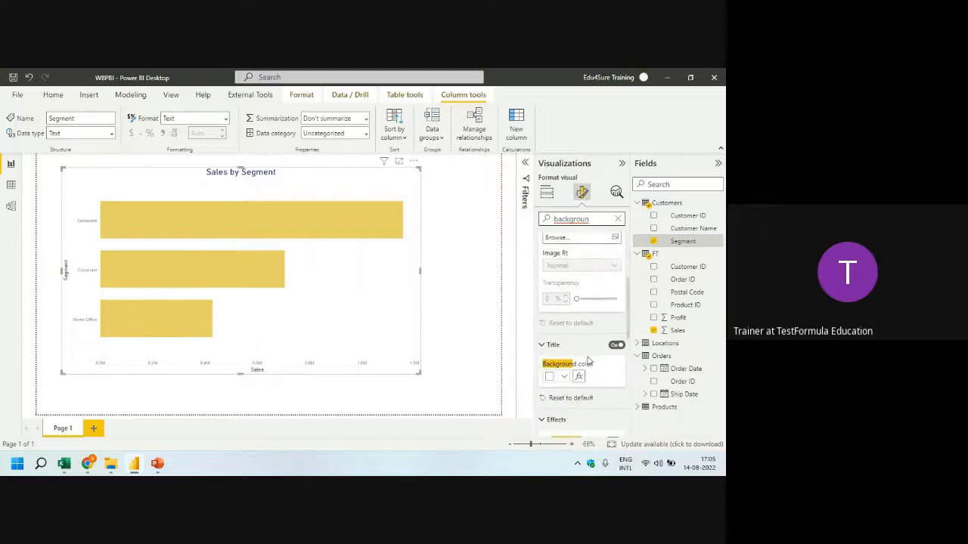
{"action": "scroll", "coordinate": [560, 308], "scroll_direction": "down", "scroll_amount": 4}
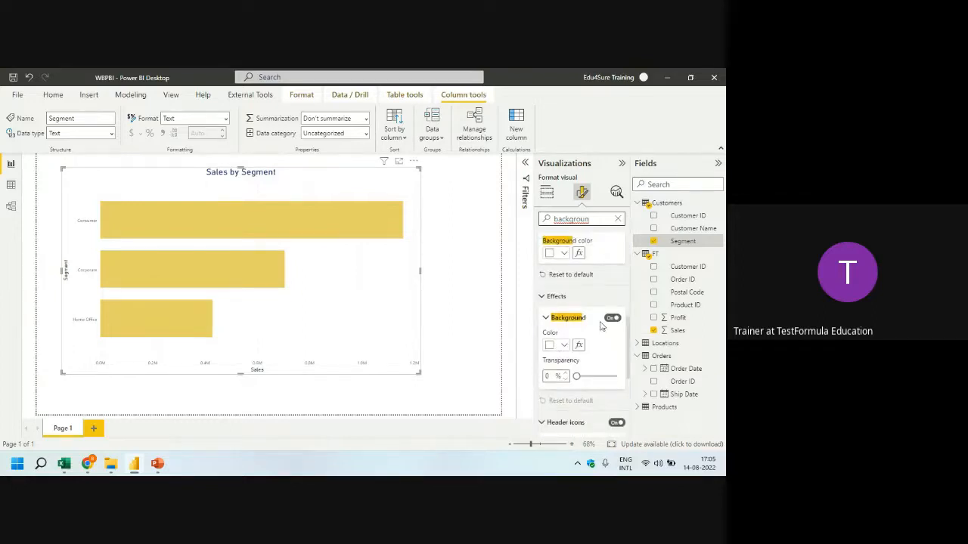
{"action": "left_click", "coordinate": [564, 344]}
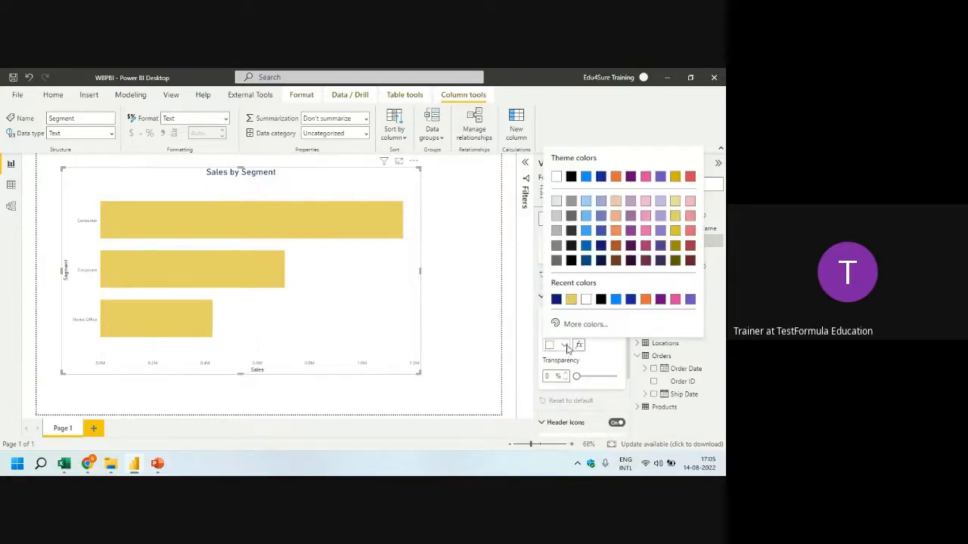
{"action": "left_click", "coordinate": [587, 204]}
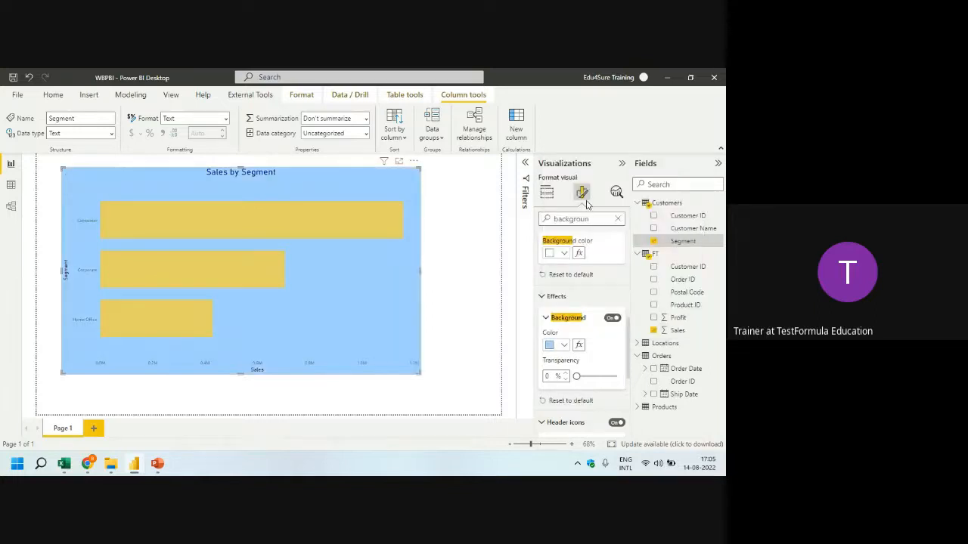
{"action": "scroll", "coordinate": [563, 356], "scroll_direction": "up", "scroll_amount": 3}
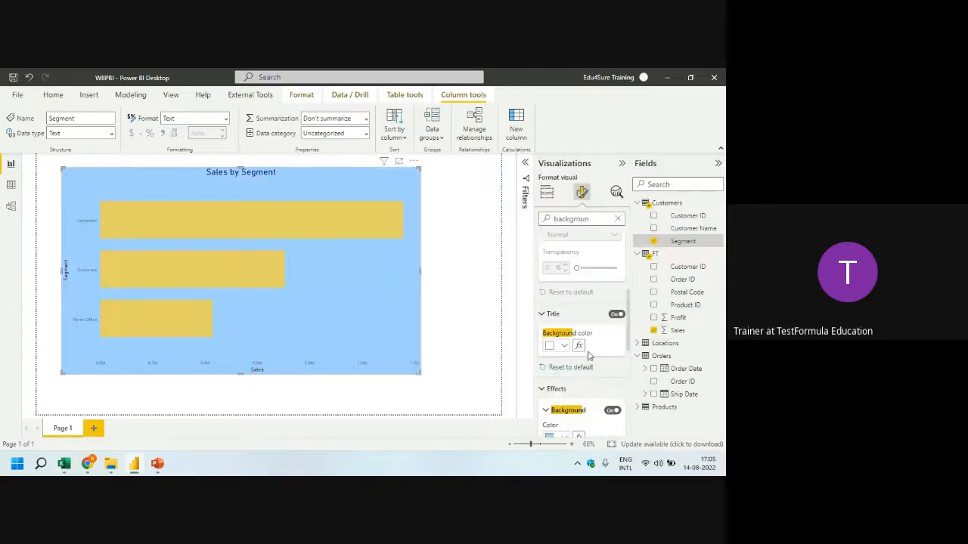
{"action": "scroll", "coordinate": [591, 355], "scroll_direction": "up", "scroll_amount": 2}
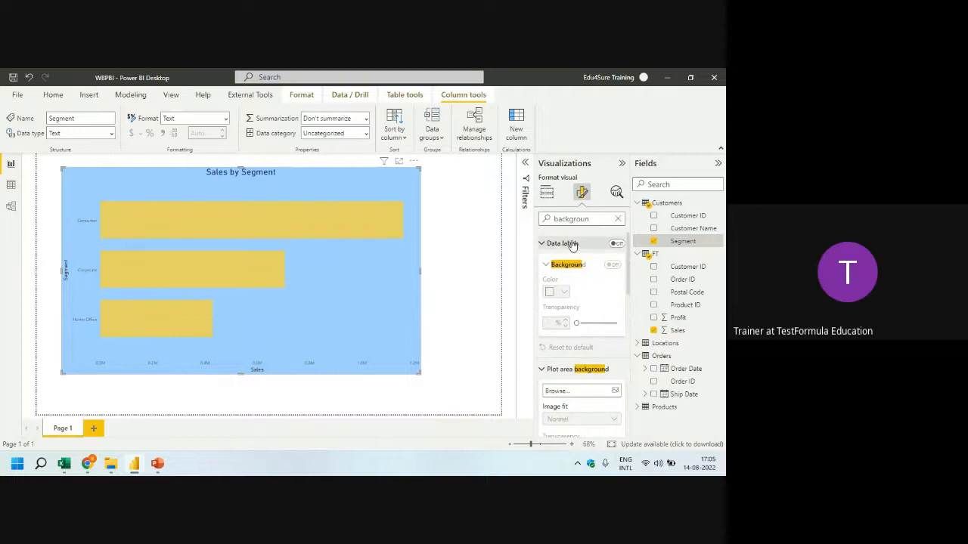
Search 'data' in Format visual and turn Data labels on to show each bar's sales.
{"action": "left_click_drag", "start_coordinate": [594, 218], "coordinate": [489, 208]}
{"action": "type", "text": "data"}
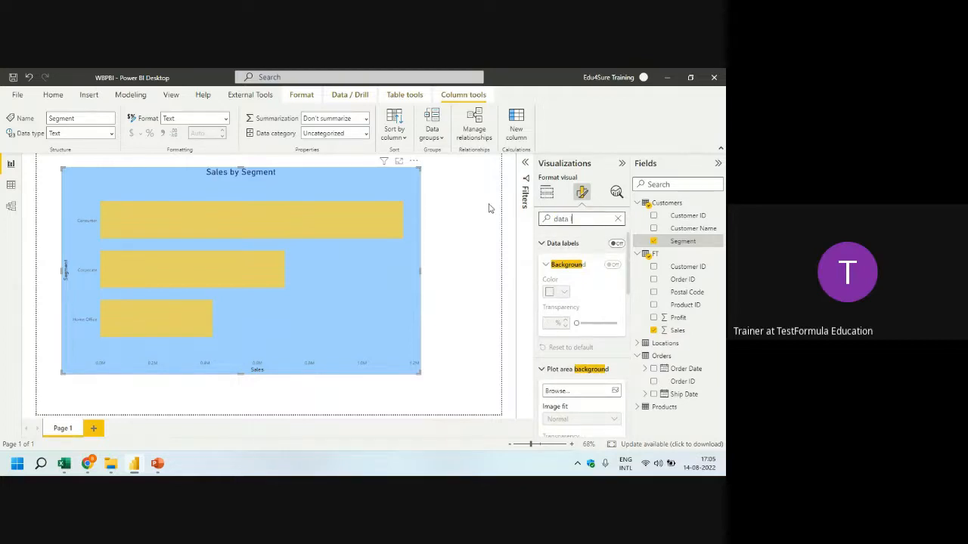
{"action": "scroll", "coordinate": [566, 300], "scroll_direction": "down", "scroll_amount": 2}
{"action": "scroll", "coordinate": [565, 300], "scroll_direction": "down", "scroll_amount": 5}
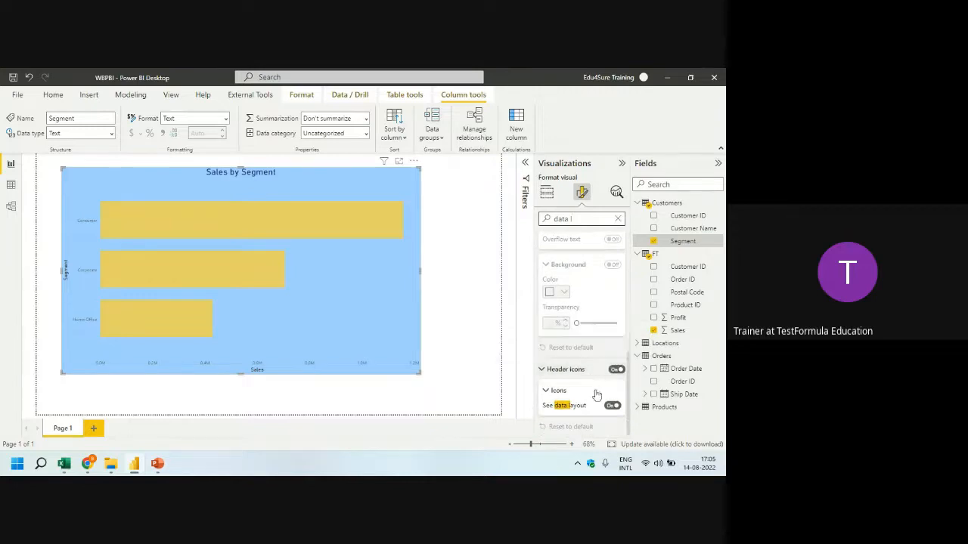
{"action": "scroll", "coordinate": [595, 393], "scroll_direction": "up", "scroll_amount": 5}
{"action": "scroll", "coordinate": [595, 398], "scroll_direction": "up", "scroll_amount": 1}
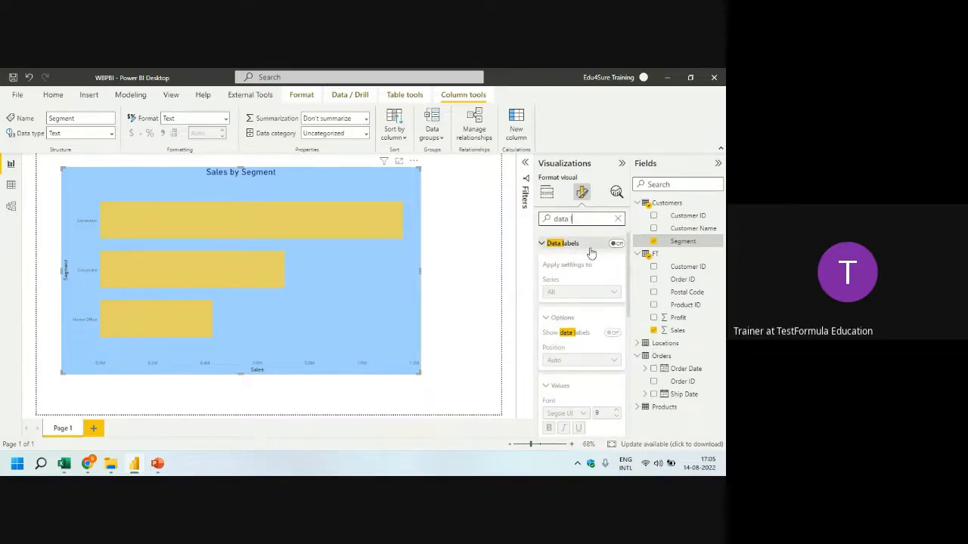
{"action": "left_click", "coordinate": [618, 245]}
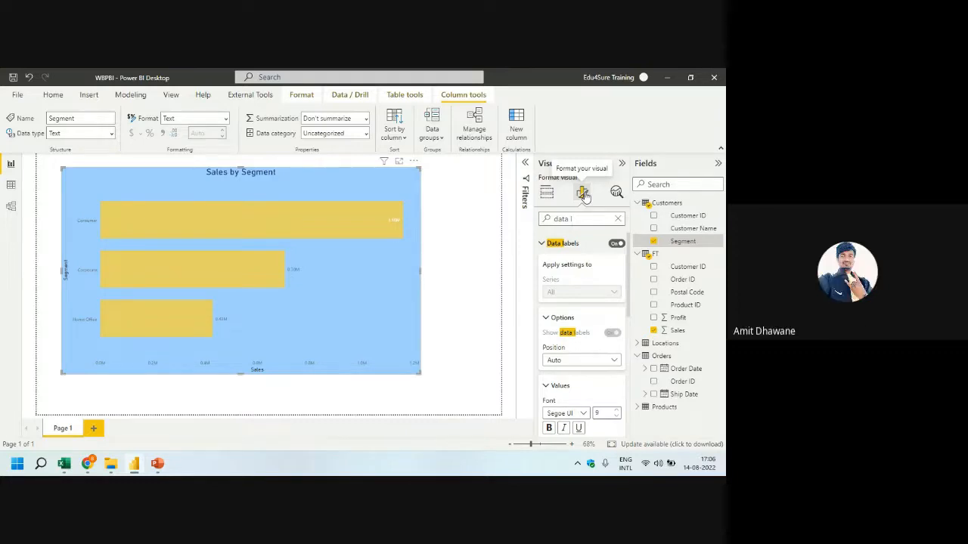
Look over the chart's Analytics options, then return to the Build visual field wells.
{"action": "left_click", "coordinate": [617, 191]}
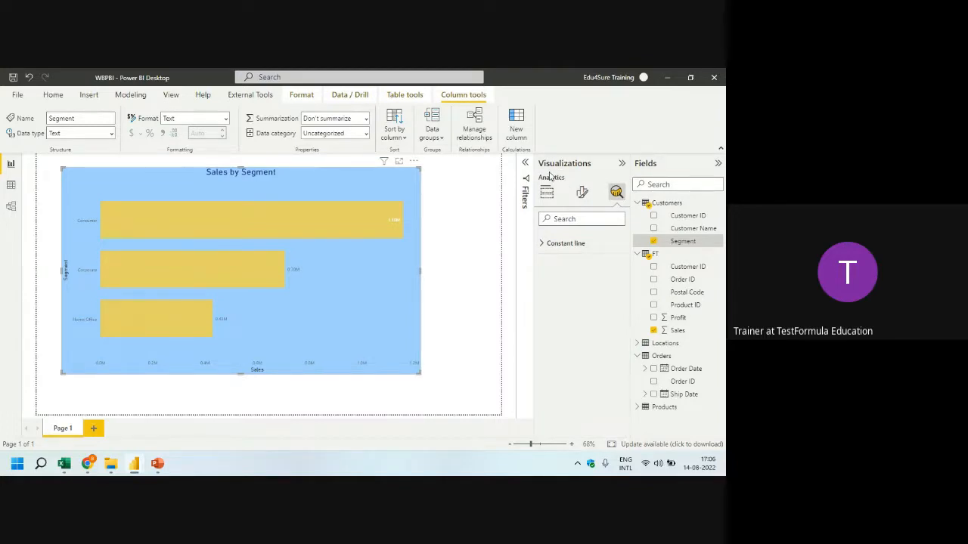
{"action": "left_click", "coordinate": [552, 219]}
{"action": "left_click", "coordinate": [546, 192]}
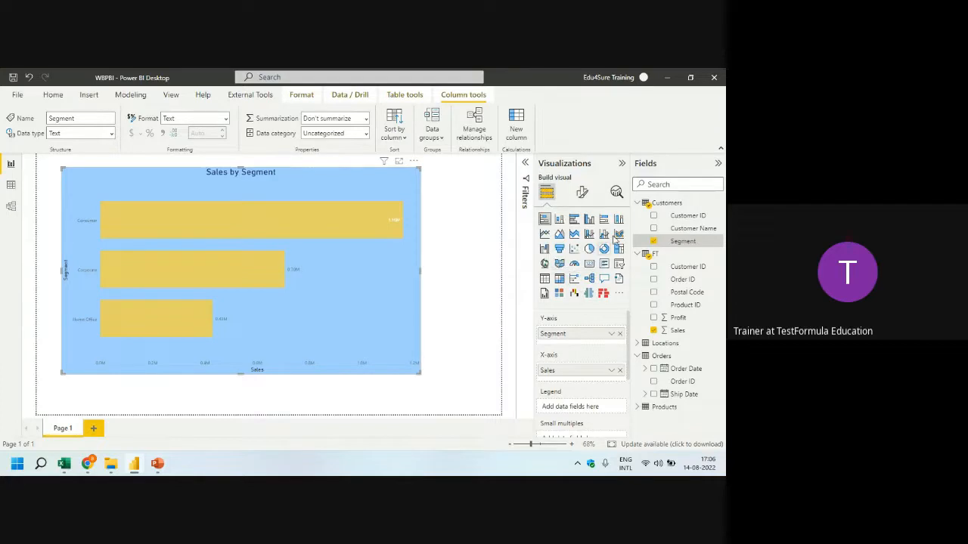
{"action": "left_click", "coordinate": [619, 296]}
Search AppSource for 'bar chart' and add the Merged Bar Chart custom visual.
{"action": "left_click", "coordinate": [643, 300]}
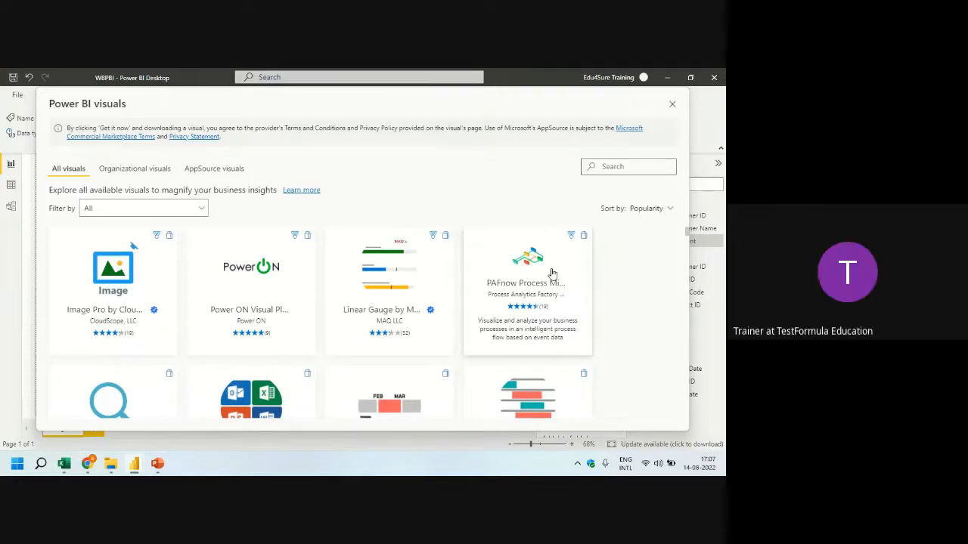
{"action": "left_click_drag", "start_coordinate": [583, 98], "coordinate": [549, 191]}
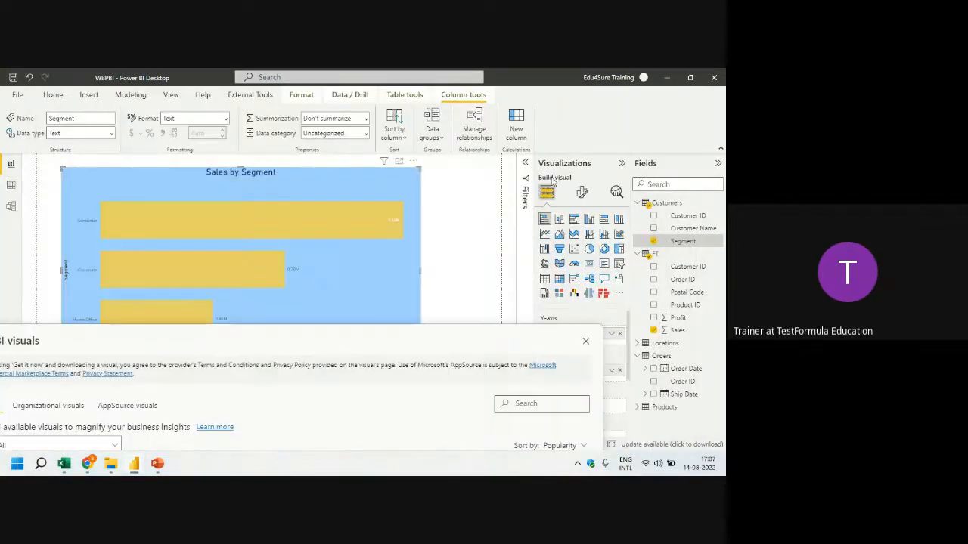
{"action": "left_click_drag", "start_coordinate": [370, 343], "coordinate": [456, 126]}
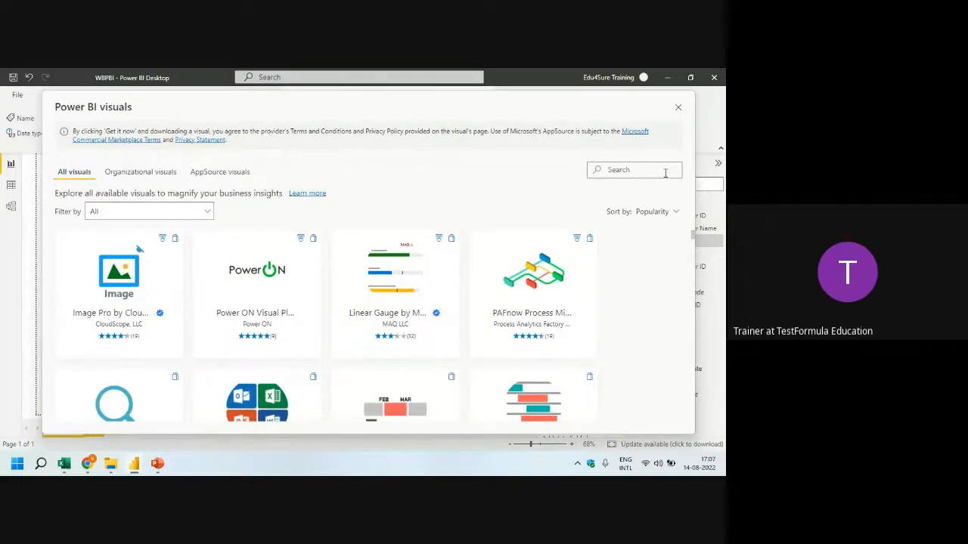
{"action": "type", "text": "bar chart"}
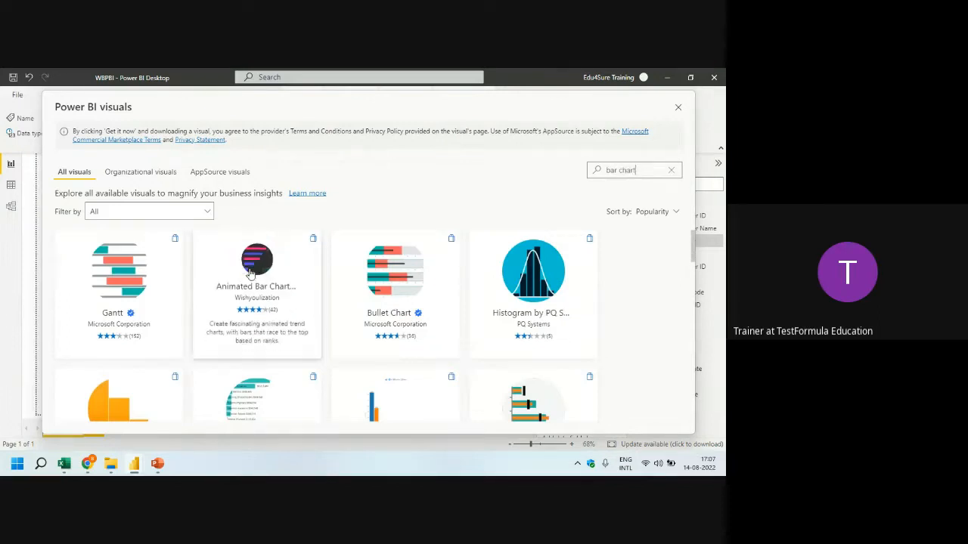
{"action": "scroll", "coordinate": [556, 310], "scroll_direction": "down", "scroll_amount": 2}
{"action": "scroll", "coordinate": [555, 310], "scroll_direction": "down", "scroll_amount": 6}
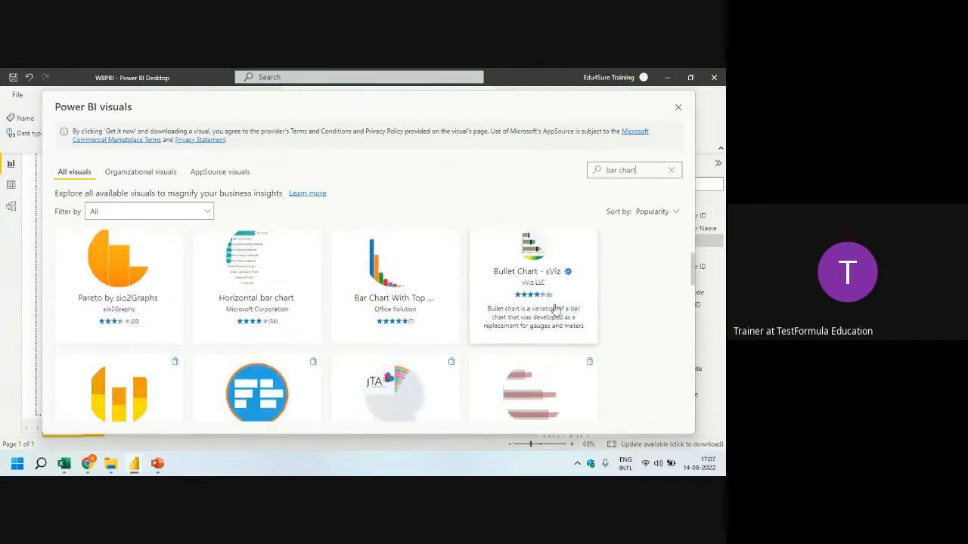
{"action": "scroll", "coordinate": [556, 310], "scroll_direction": "down", "scroll_amount": 5}
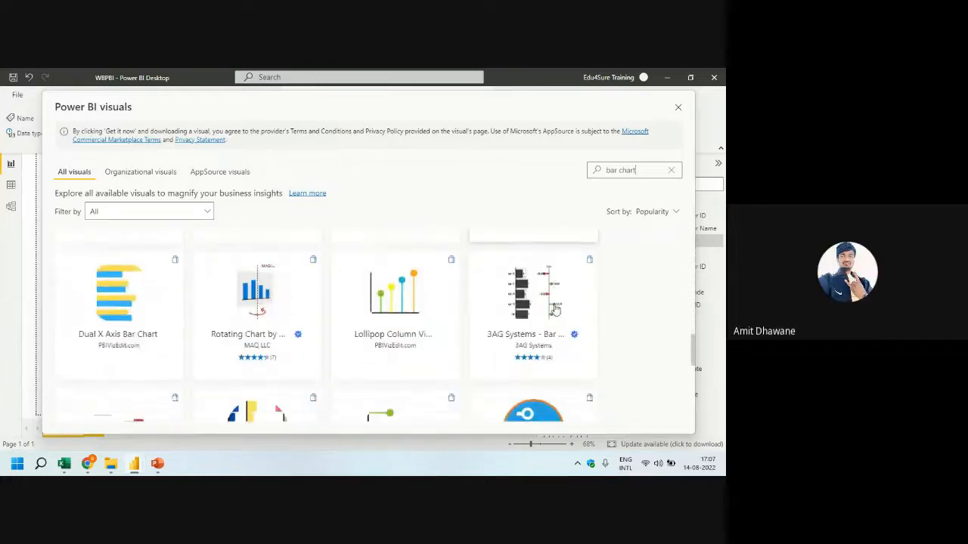
{"action": "scroll", "coordinate": [482, 346], "scroll_direction": "up", "scroll_amount": 7}
{"action": "scroll", "coordinate": [477, 346], "scroll_direction": "up", "scroll_amount": 7}
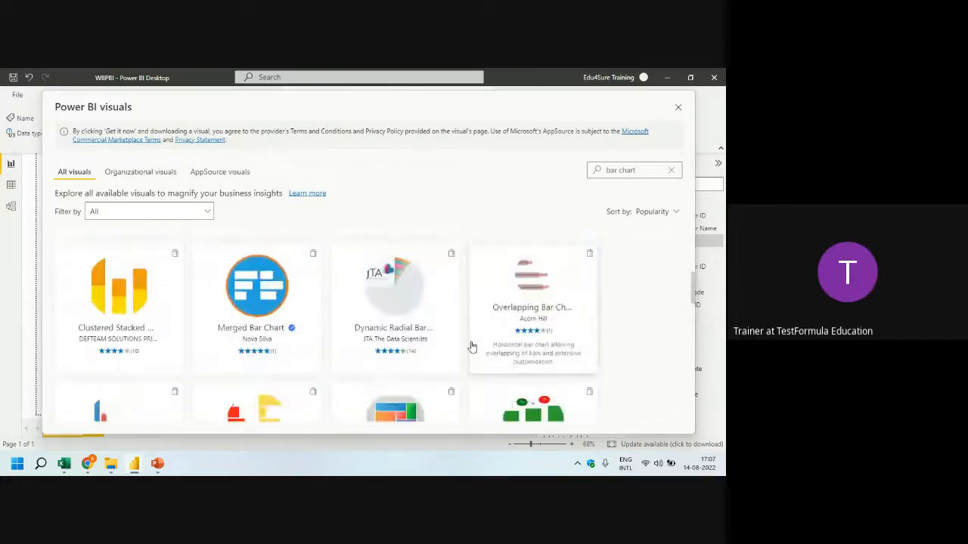
{"action": "scroll", "coordinate": [243, 306], "scroll_direction": "down", "scroll_amount": 2}
{"action": "left_click", "coordinate": [246, 269]}
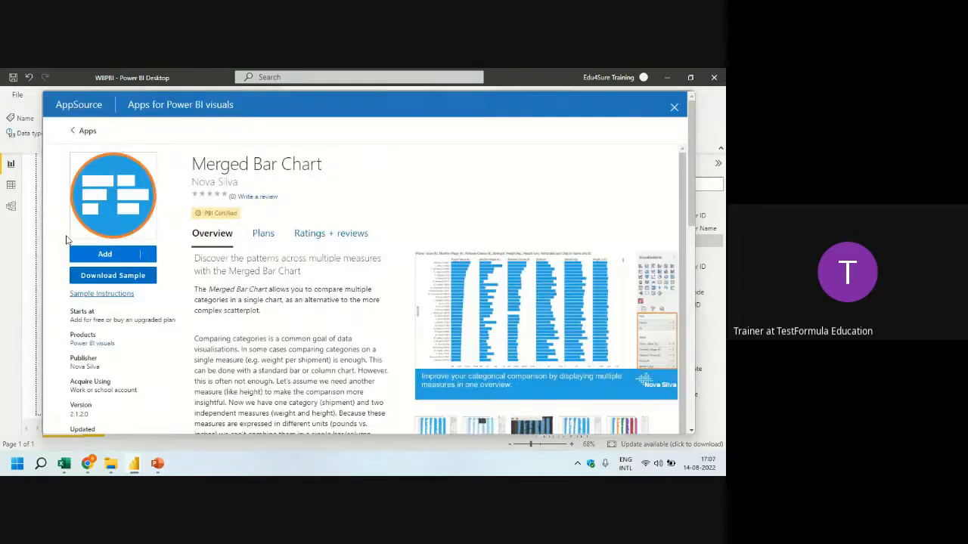
{"action": "left_click", "coordinate": [103, 258]}
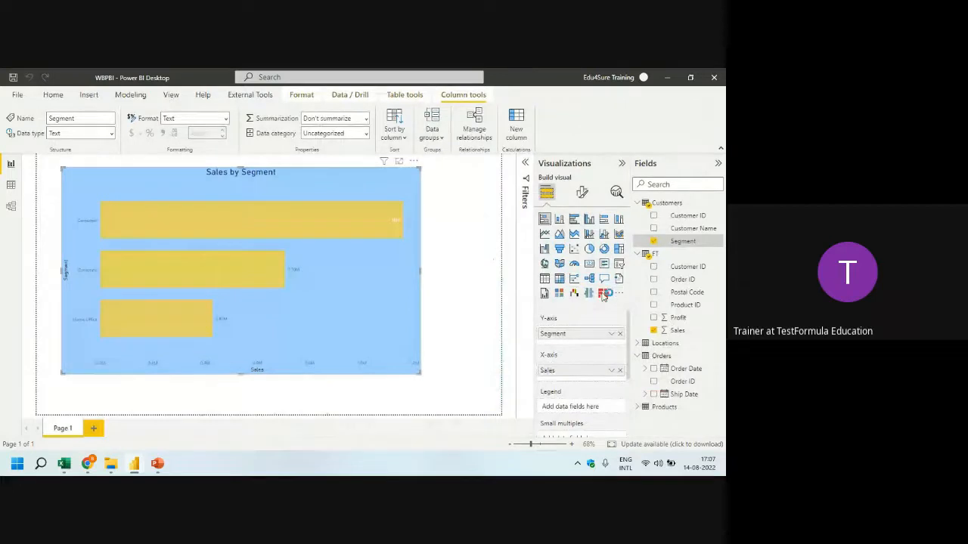
Dismiss the import confirmation and switch to Data view to see the Customers table.
{"action": "left_click", "coordinate": [452, 280]}
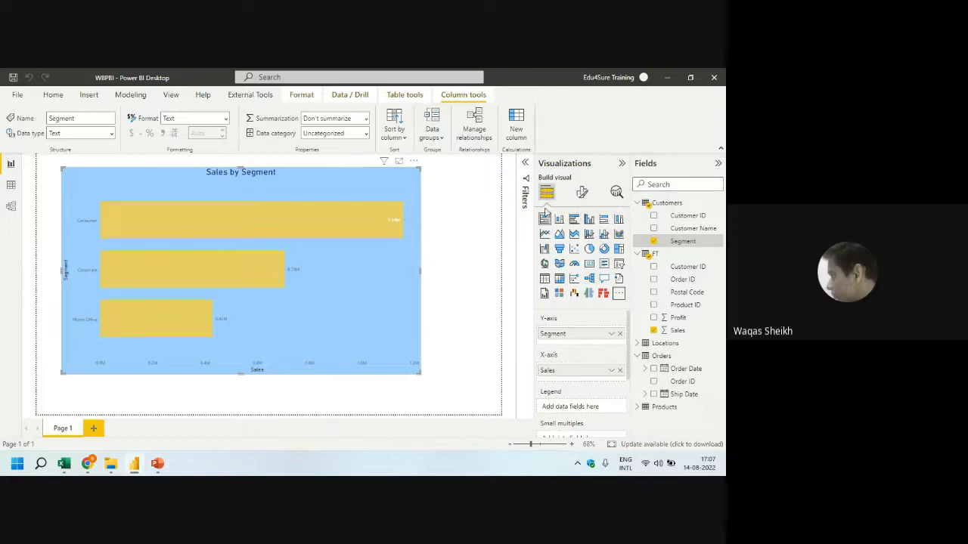
{"action": "left_click", "coordinate": [617, 193]}
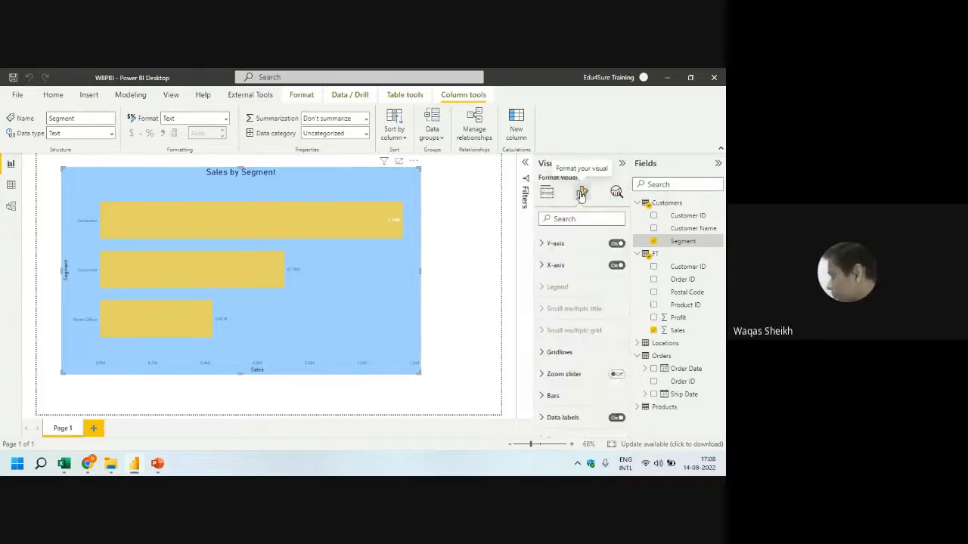
{"action": "left_click", "coordinate": [546, 193]}
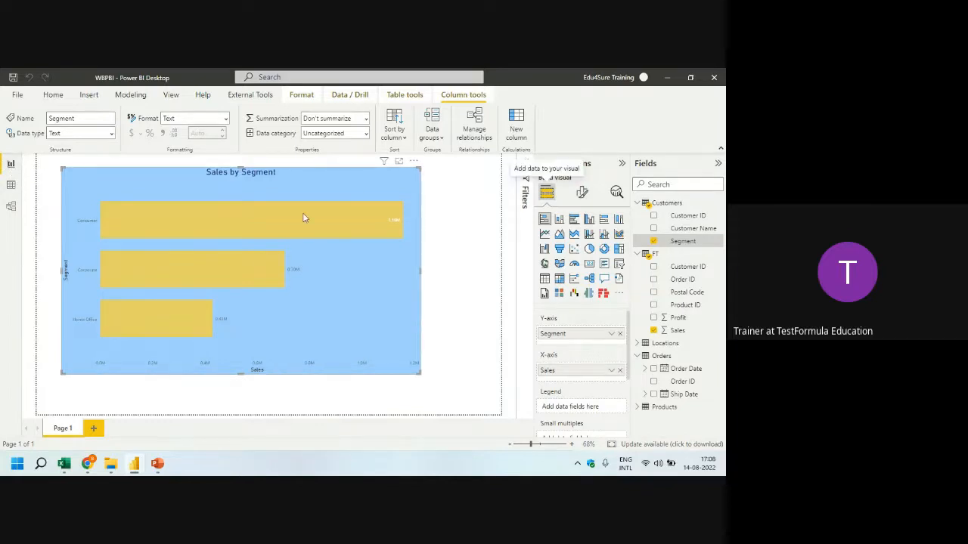
{"action": "mouse_move", "coordinate": [306, 215]}
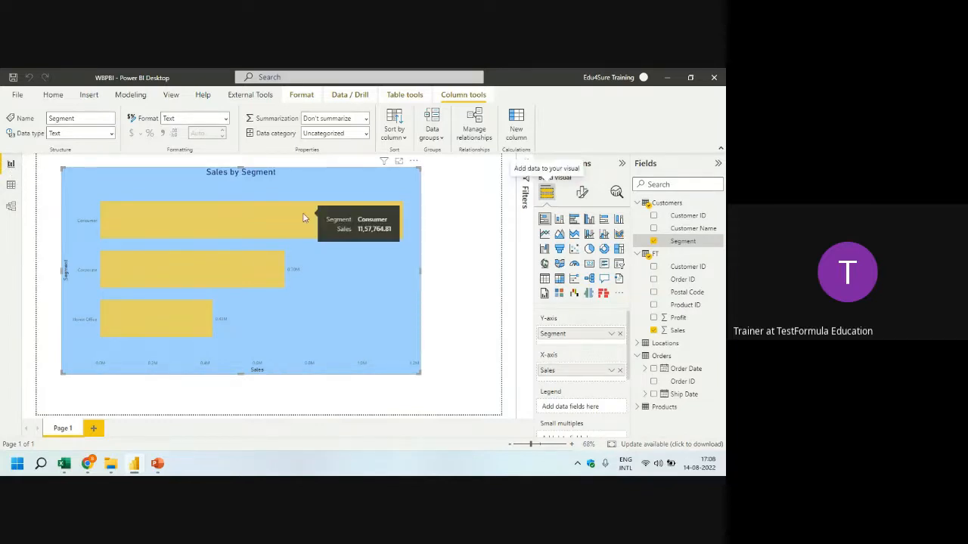
{"action": "left_click", "coordinate": [11, 185]}
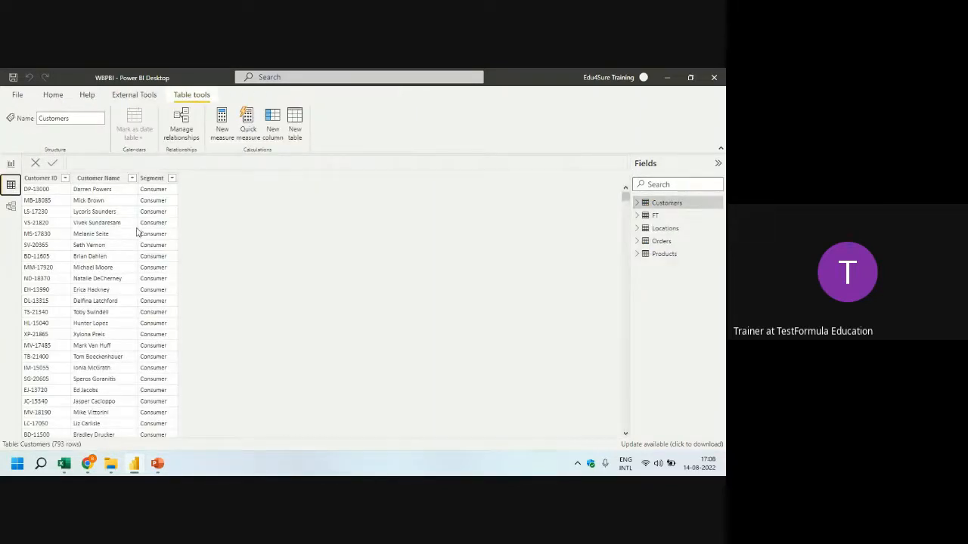
Browse the FT, Locations, Orders and Products tables in Data view.
{"action": "left_click", "coordinate": [664, 216]}
{"action": "left_click", "coordinate": [665, 229]}
{"action": "left_click", "coordinate": [661, 241]}
{"action": "left_click", "coordinate": [660, 255]}
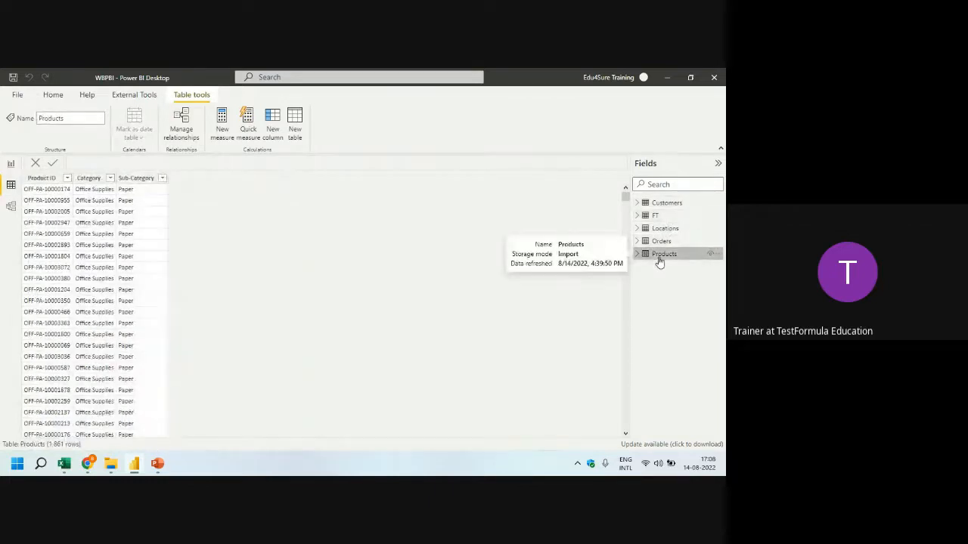
Check the table relationships in Model view, then return to Report view.
{"action": "left_click", "coordinate": [11, 206]}
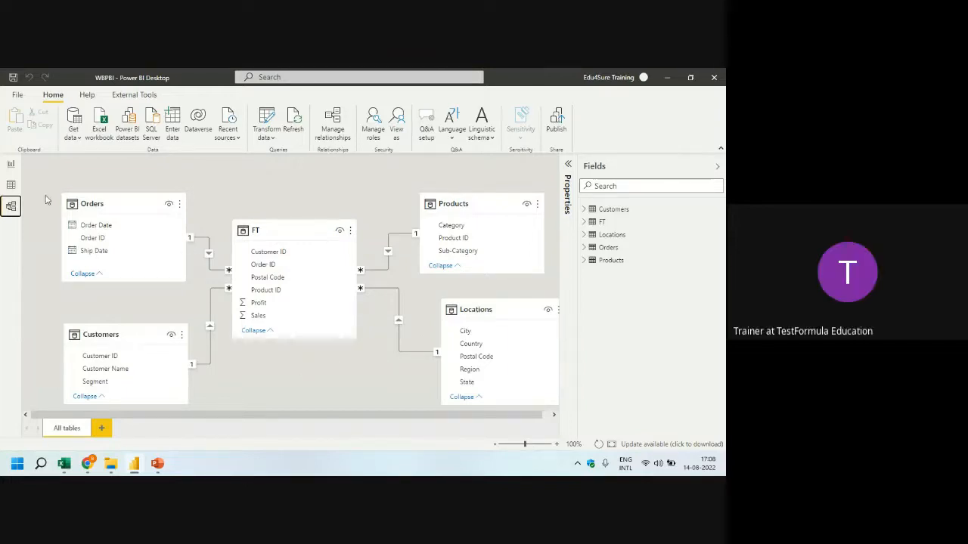
{"action": "left_click", "coordinate": [11, 164]}
{"action": "mouse_move", "coordinate": [223, 257]}
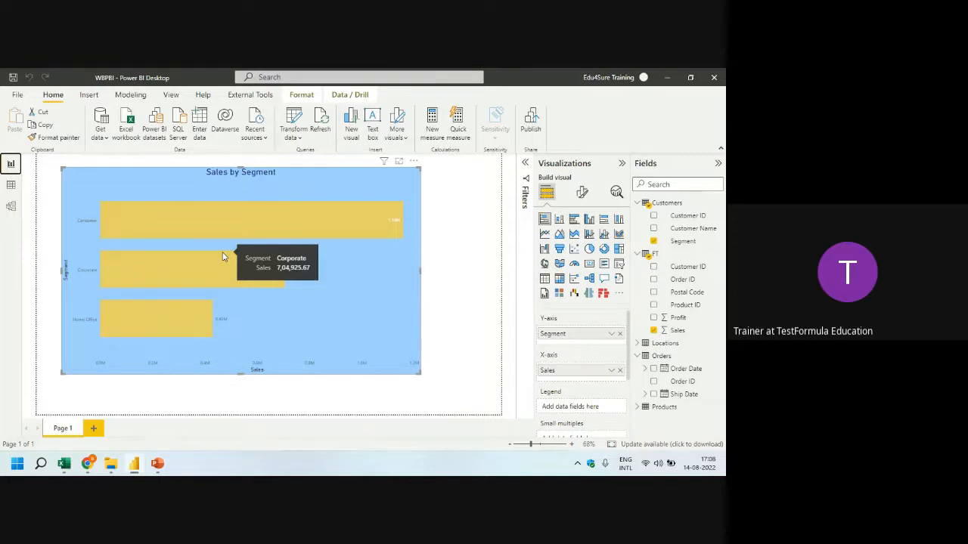
Bring up the Google Meet call, mute then unmute the microphone, and return to Power BI.
{"action": "mouse_move", "coordinate": [88, 462]}
{"action": "left_click", "coordinate": [147, 426]}
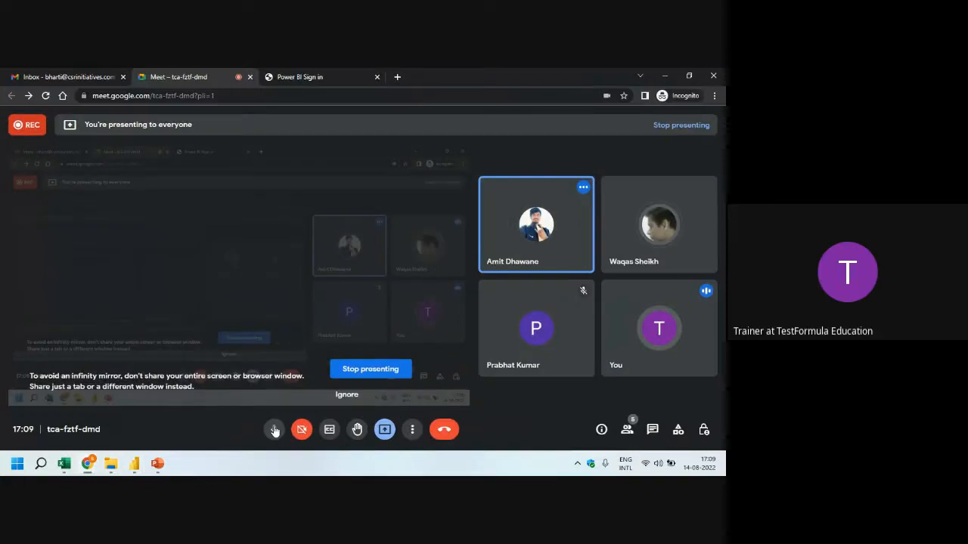
{"action": "left_click", "coordinate": [274, 430]}
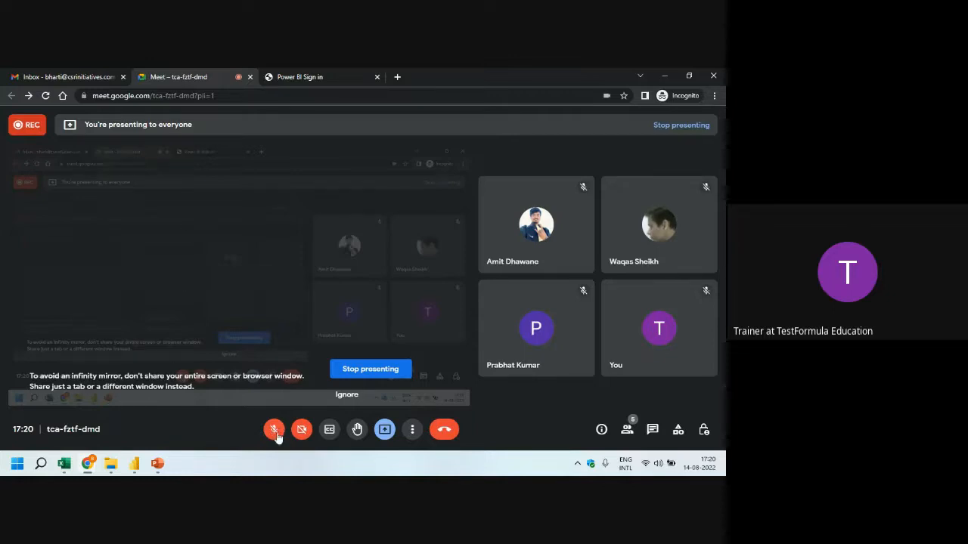
{"action": "left_click", "coordinate": [275, 431]}
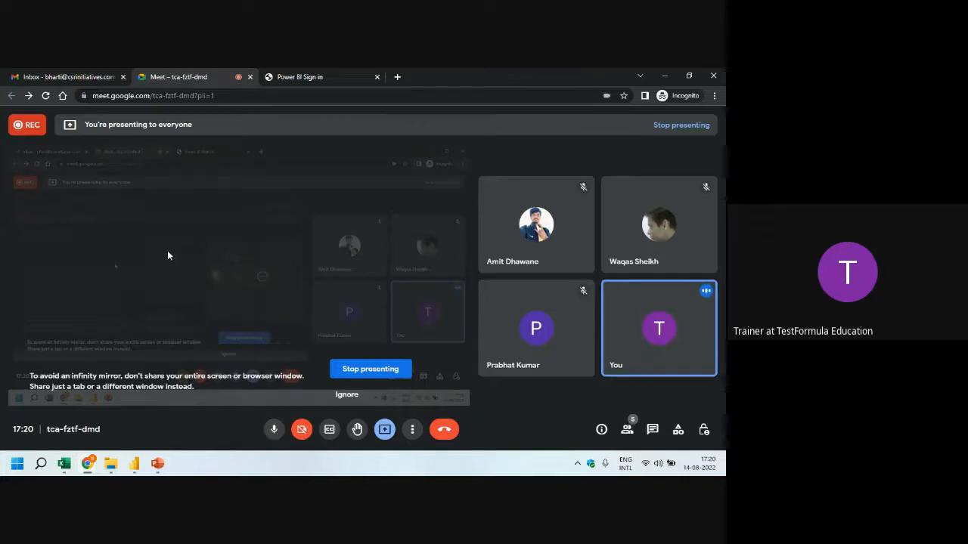
{"action": "left_click", "coordinate": [134, 465]}
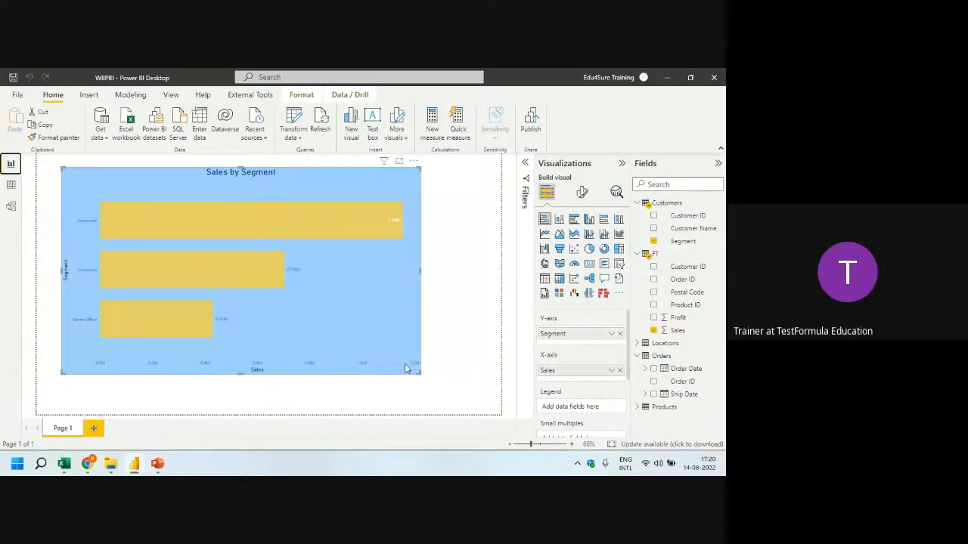
Shrink the Sales by Segment bar chart and move it to the page's top-left corner.
{"action": "left_click_drag", "start_coordinate": [419, 380], "coordinate": [268, 278]}
{"action": "left_click_drag", "start_coordinate": [244, 233], "coordinate": [224, 230]}
{"action": "left_click_drag", "start_coordinate": [249, 272], "coordinate": [279, 287]}
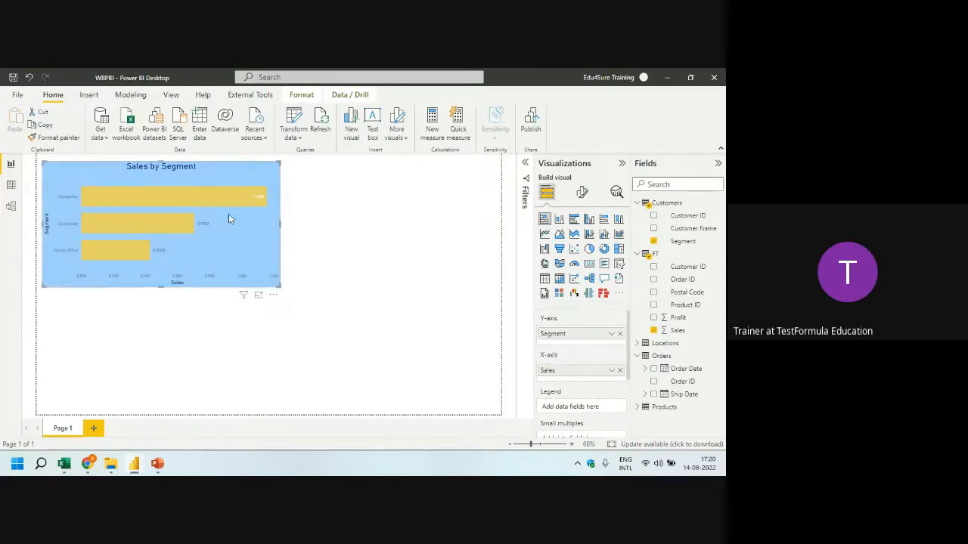
{"action": "mouse_move", "coordinate": [278, 289]}
{"action": "left_mouse_down"}
{"action": "mouse_move", "coordinate": [484, 411]}
{"action": "mouse_move", "coordinate": [224, 249]}
{"action": "mouse_move", "coordinate": [274, 285]}
{"action": "left_mouse_up"}
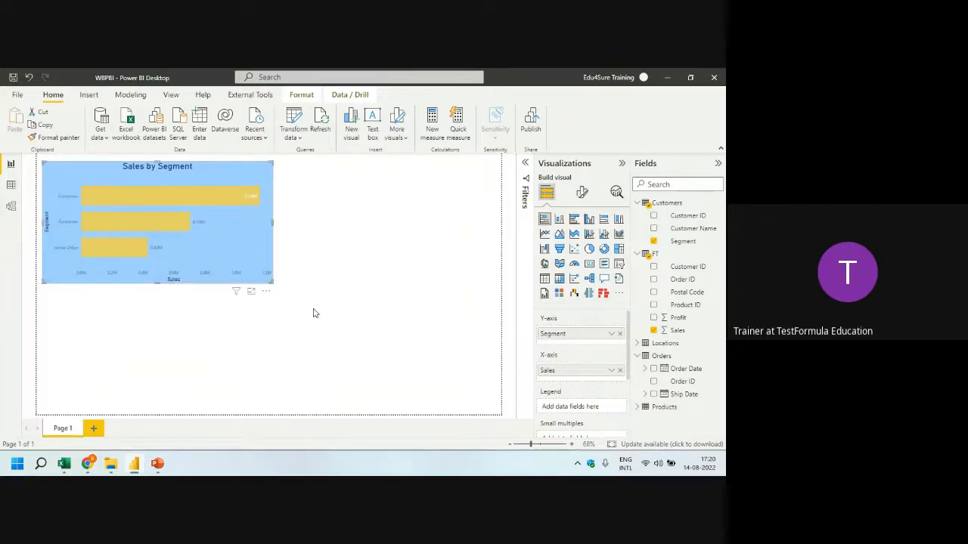
{"action": "left_click", "coordinate": [314, 313]}
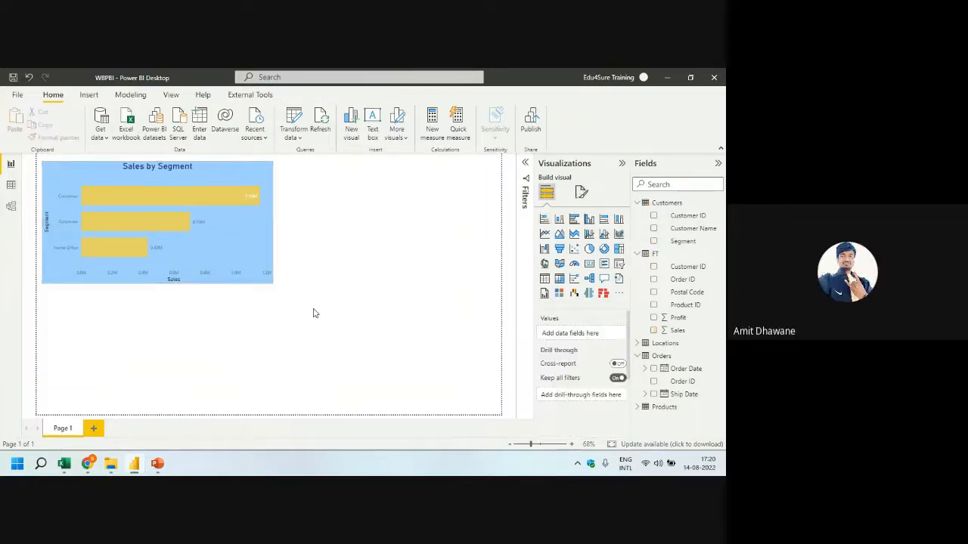
Add a blank pie chart and place it to the right of the bar chart.
{"action": "left_click", "coordinate": [589, 249]}
{"action": "left_click_drag", "start_coordinate": [239, 306], "coordinate": [443, 201]}
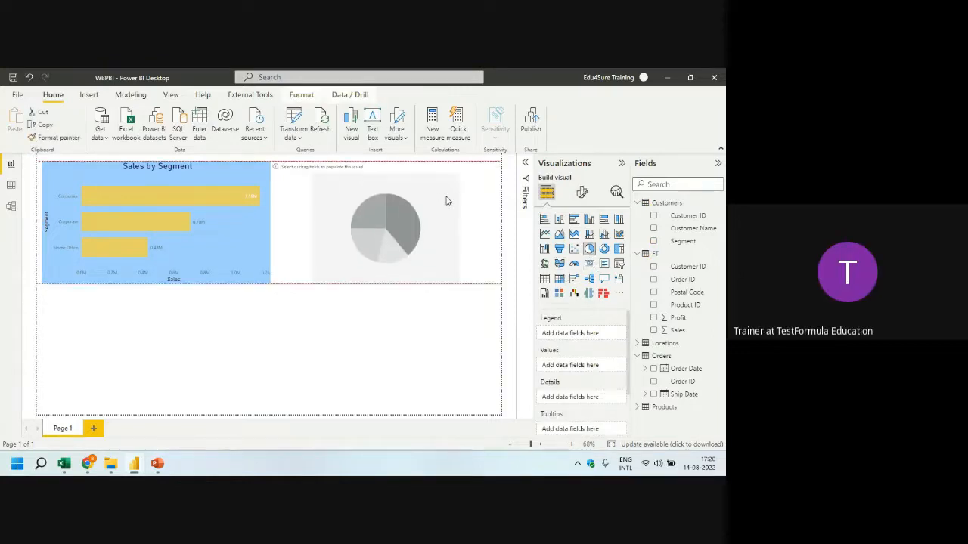
{"action": "left_click_drag", "start_coordinate": [272, 285], "coordinate": [279, 282]}
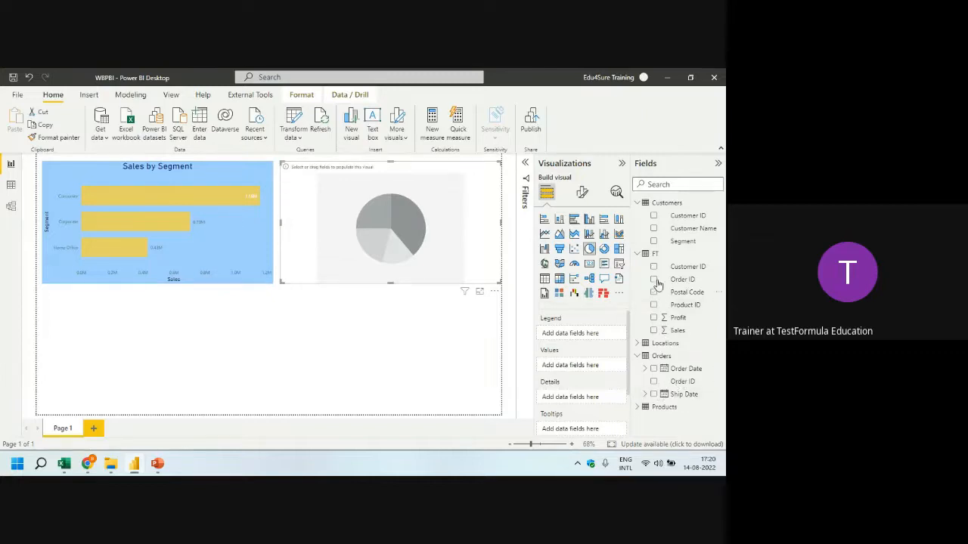
Set the pie chart's legend to Locations Region and its values to FT Profit.
{"action": "left_click", "coordinate": [639, 344]}
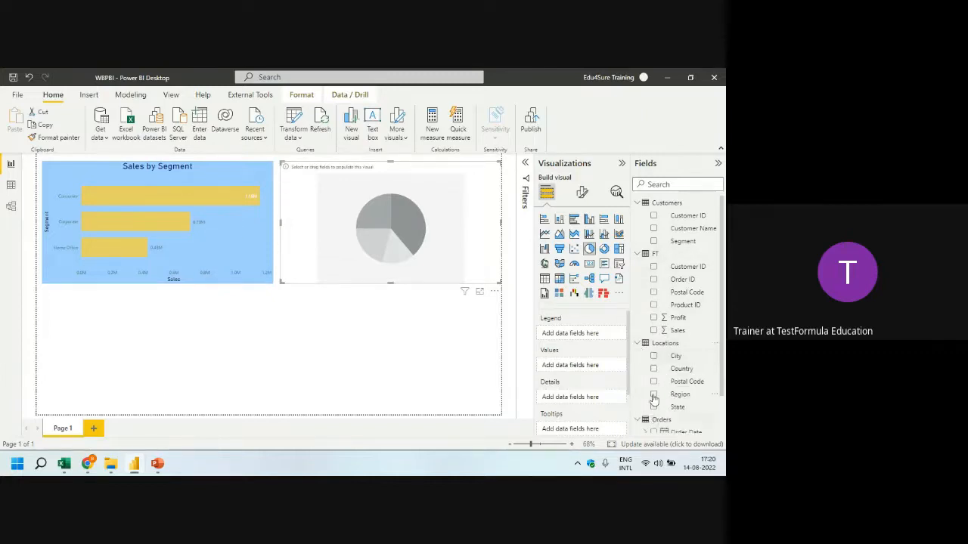
{"action": "left_click", "coordinate": [653, 395]}
{"action": "left_click", "coordinate": [654, 318]}
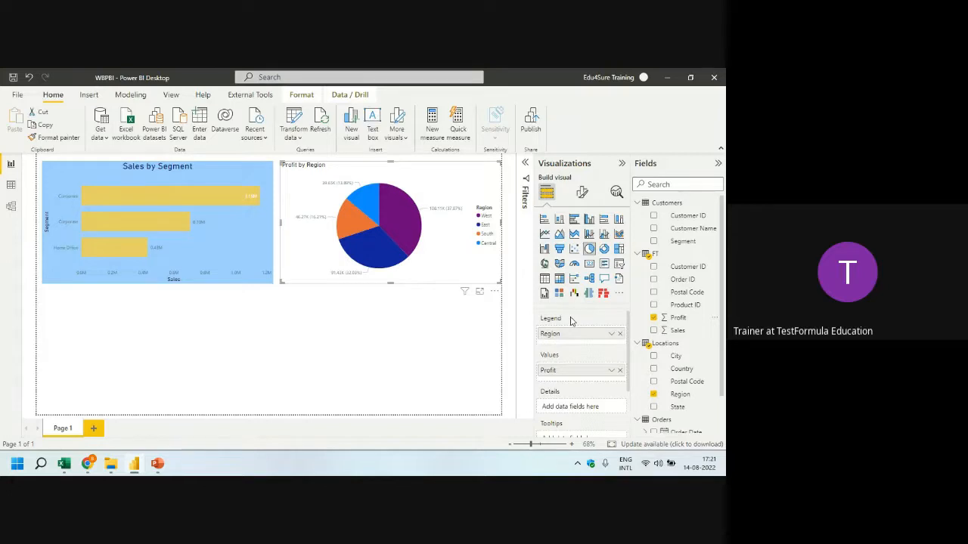
{"action": "left_click", "coordinate": [434, 328]}
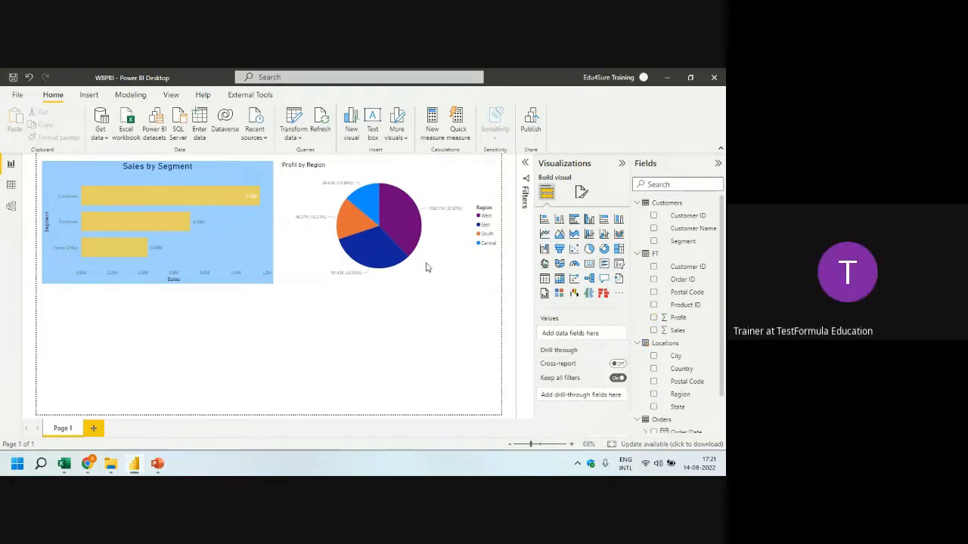
Add an empty slicer below the bar chart and expand Orders > Order Date > Date Hierarchy.
{"action": "left_click", "coordinate": [422, 180]}
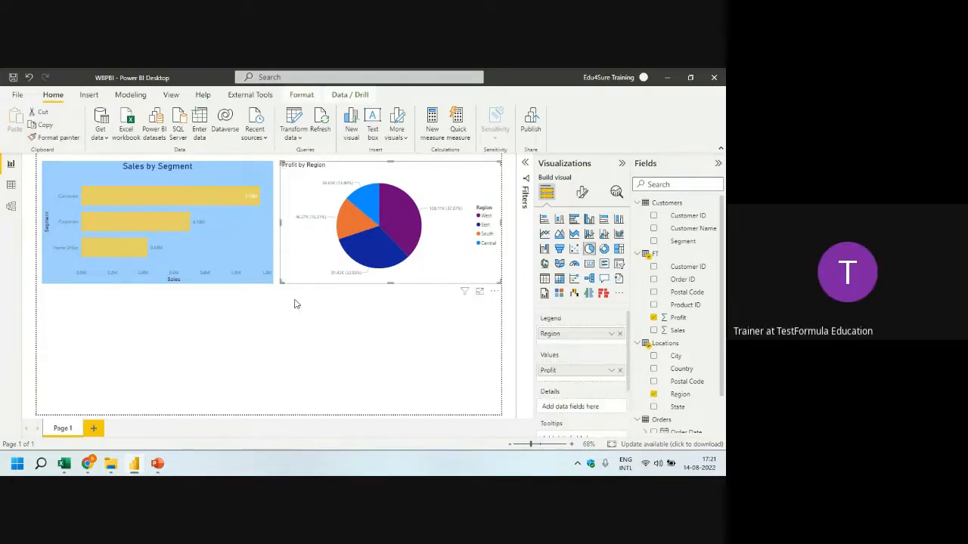
{"action": "left_click", "coordinate": [400, 344]}
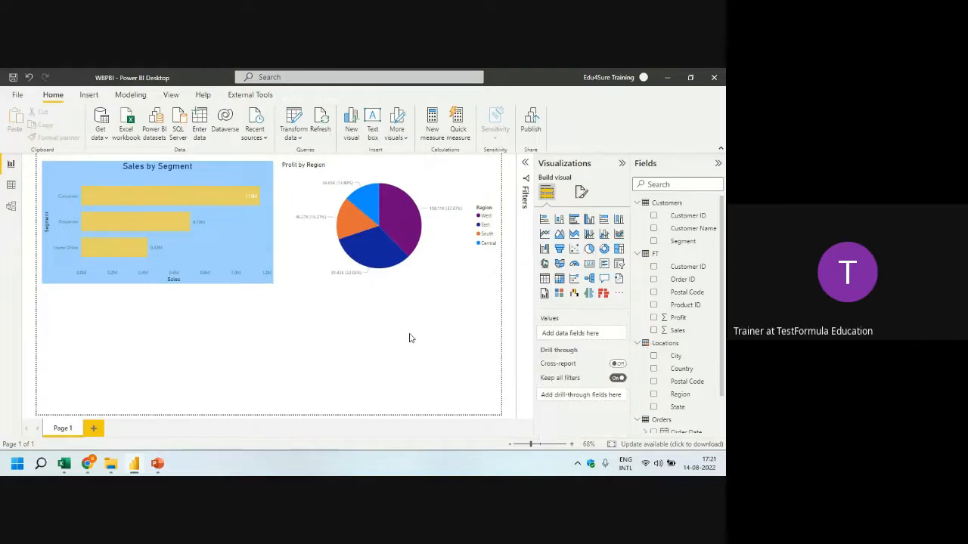
{"action": "left_click", "coordinate": [619, 265]}
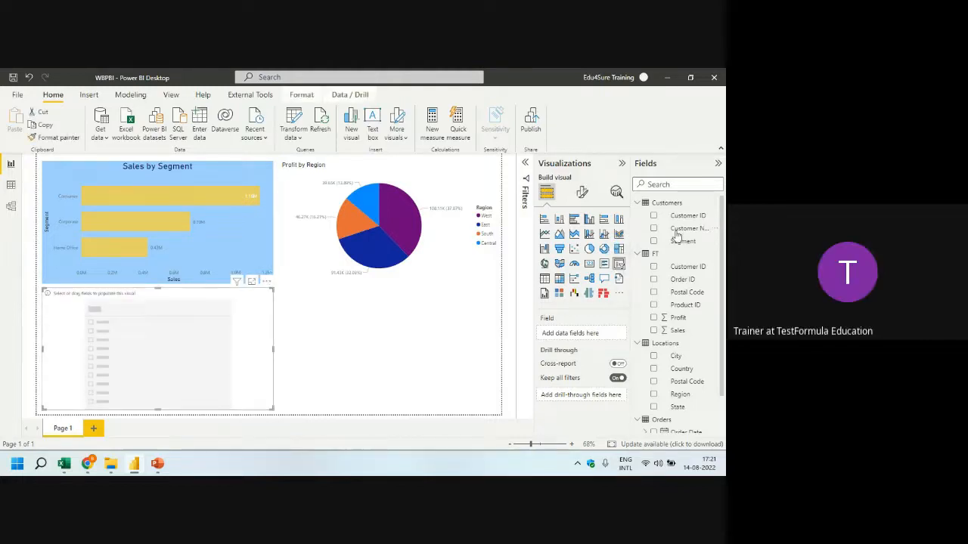
{"action": "scroll", "coordinate": [676, 358], "scroll_direction": "down", "scroll_amount": 1}
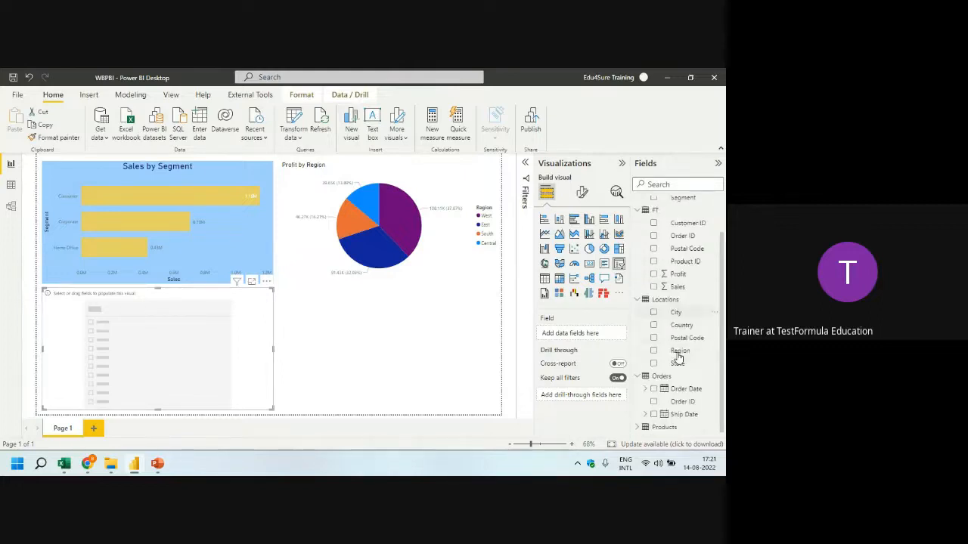
{"action": "left_click", "coordinate": [647, 389]}
{"action": "scroll", "coordinate": [649, 390], "scroll_direction": "down", "scroll_amount": 1}
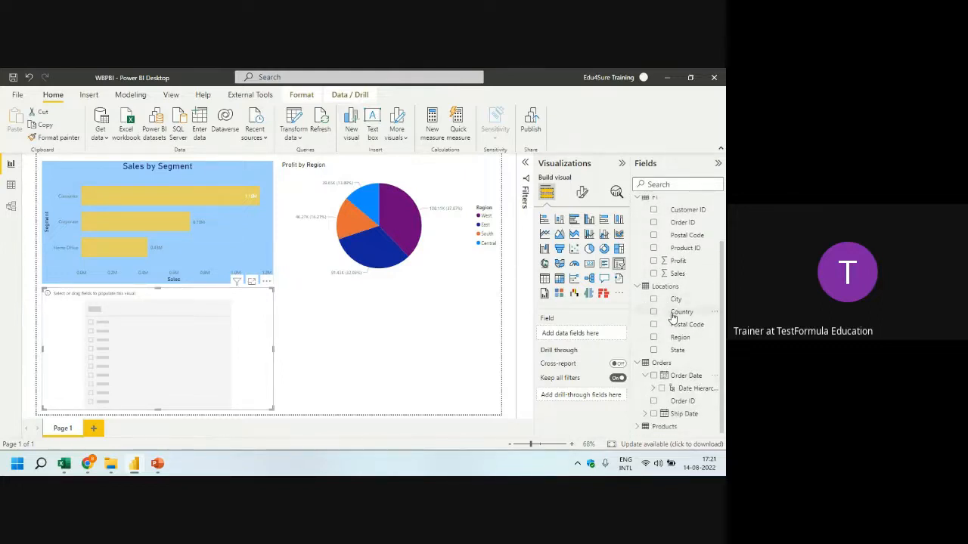
{"action": "left_click", "coordinate": [653, 388]}
{"action": "scroll", "coordinate": [690, 354], "scroll_direction": "down", "scroll_amount": 1}
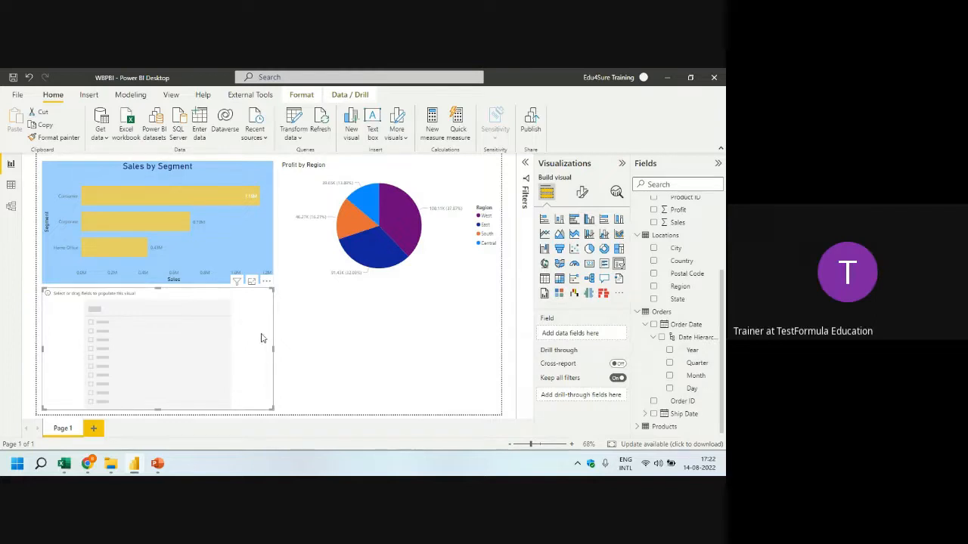
Assign Order Date Year to the slicer and try the List style.
{"action": "left_click", "coordinate": [670, 351]}
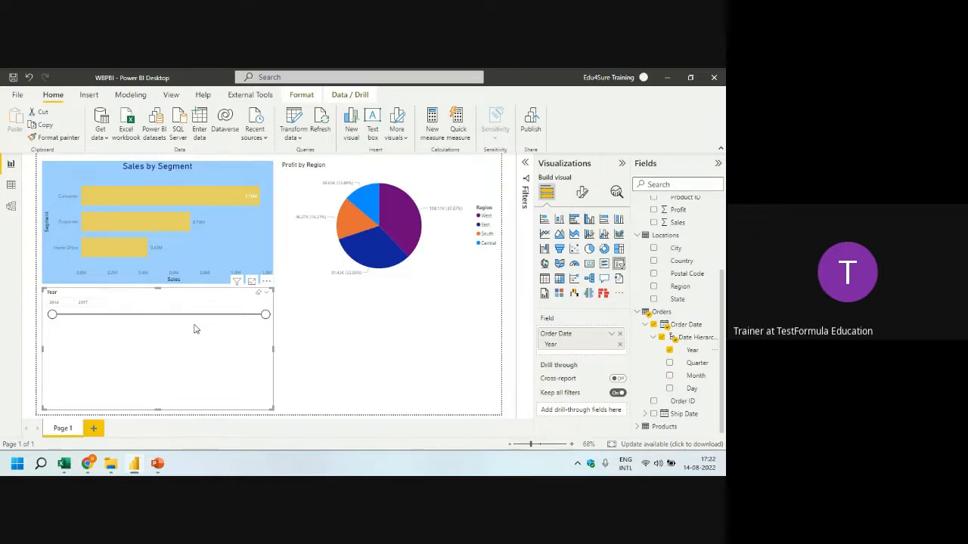
{"action": "left_click", "coordinate": [267, 297]}
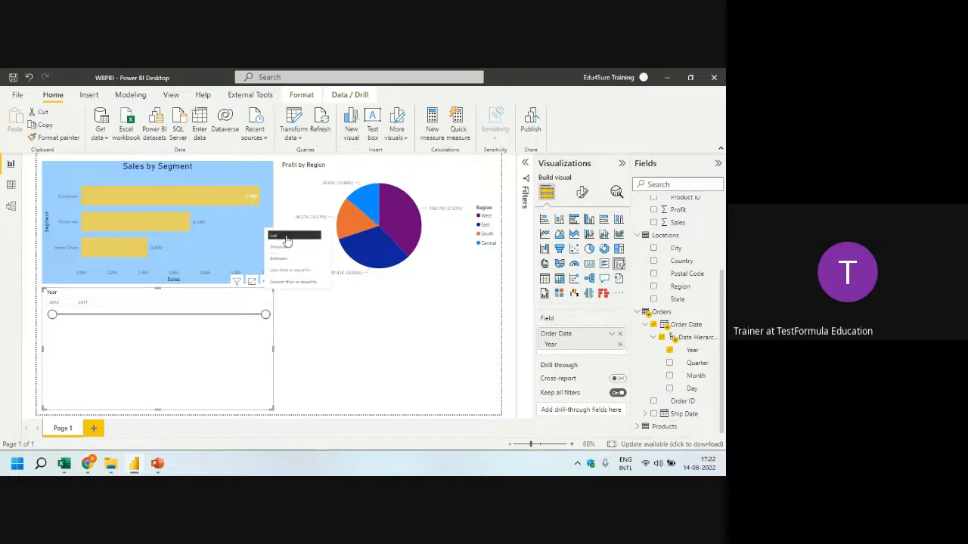
{"action": "left_click", "coordinate": [288, 259]}
{"action": "left_click", "coordinate": [286, 237]}
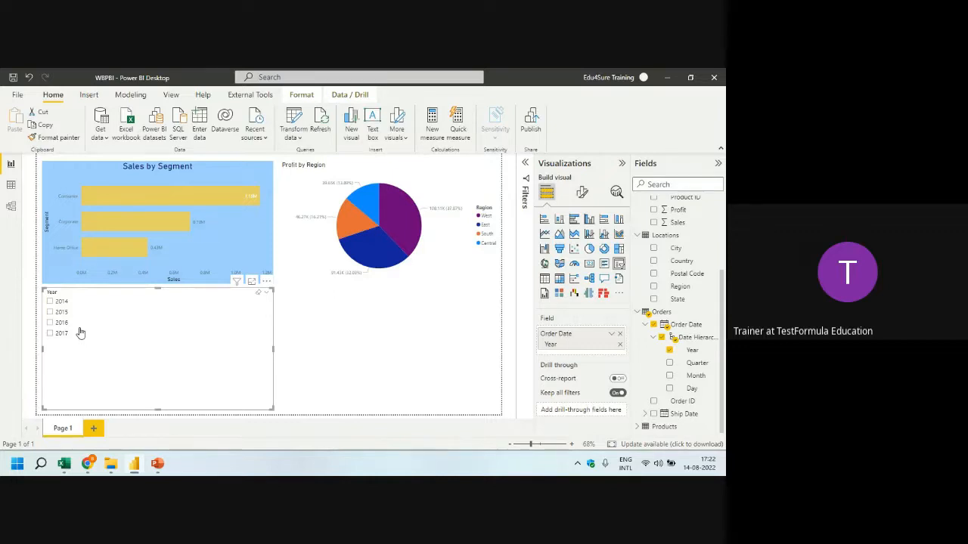
Switch the Year slicer back to the Between style as a 2014–2017 range.
{"action": "left_click", "coordinate": [268, 282]}
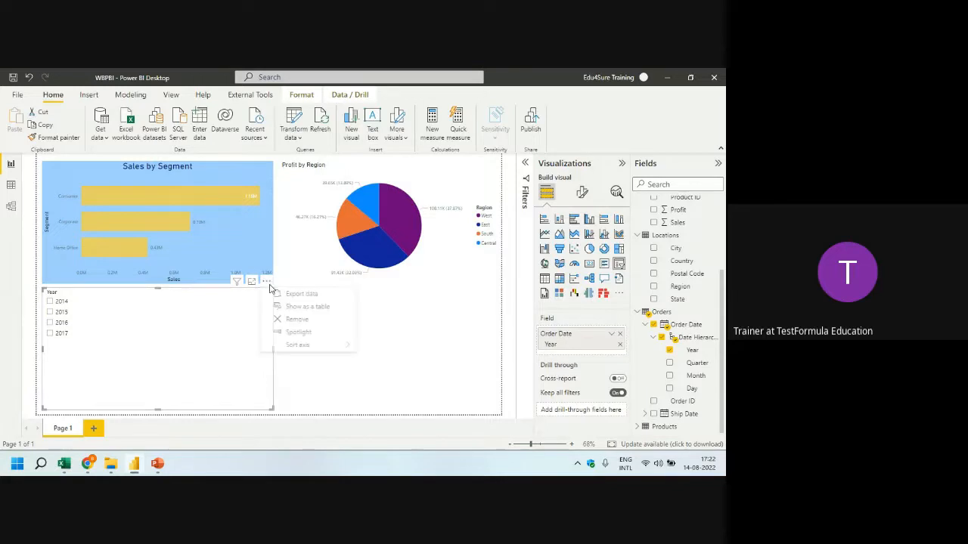
{"action": "left_click", "coordinate": [254, 300]}
{"action": "left_click", "coordinate": [267, 294]}
{"action": "left_click", "coordinate": [290, 271]}
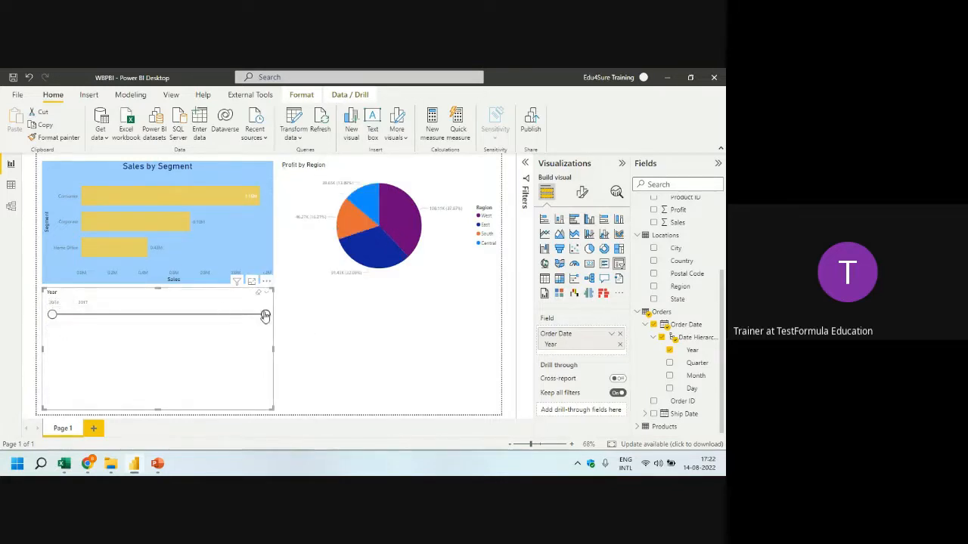
{"action": "mouse_move", "coordinate": [264, 314]}
{"action": "left_mouse_down"}
{"action": "mouse_move", "coordinate": [82, 316]}
{"action": "mouse_move", "coordinate": [262, 315]}
{"action": "left_mouse_up"}
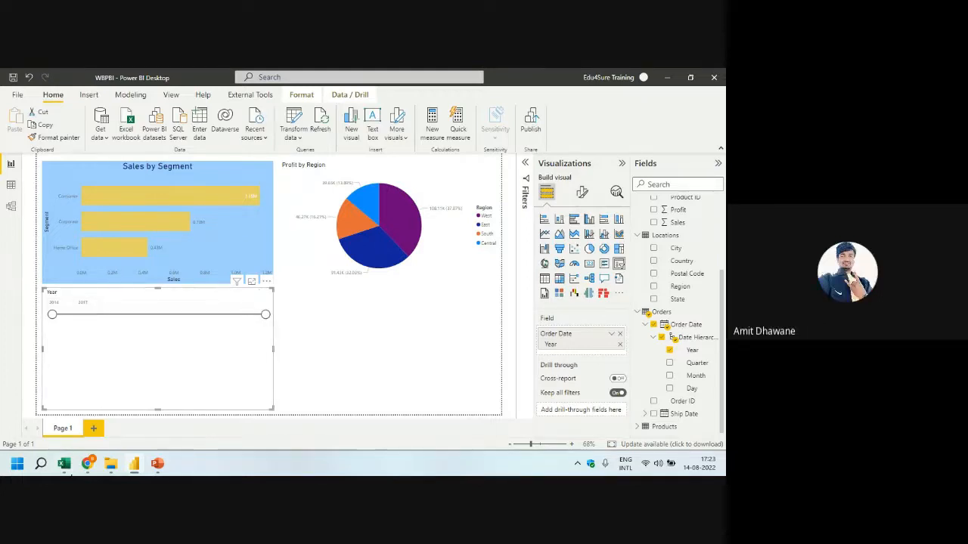
In Chrome, go to amazon.in and search for 'mobile'.
{"action": "mouse_move", "coordinate": [88, 464]}
{"action": "left_click", "coordinate": [103, 378]}
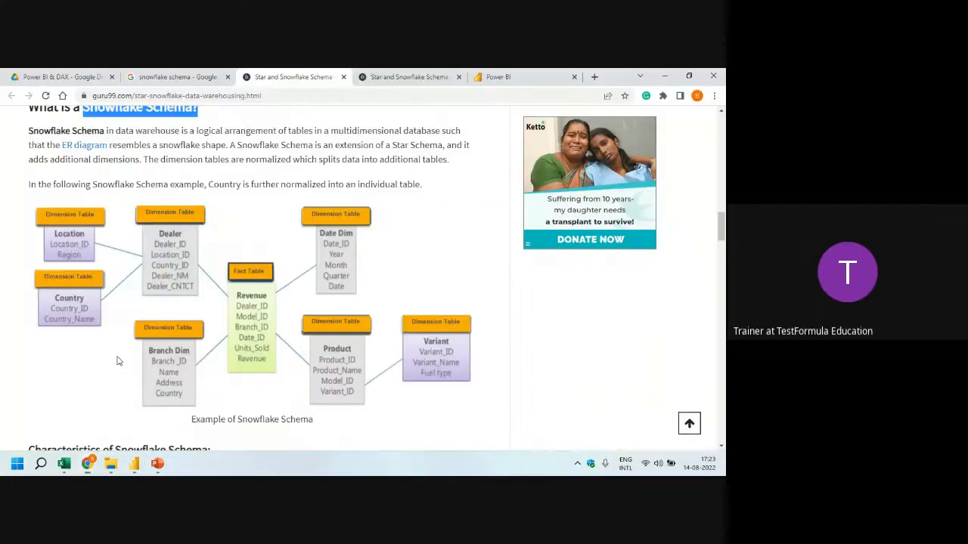
{"action": "left_click", "coordinate": [274, 95]}
{"action": "type", "text": "amazon"}
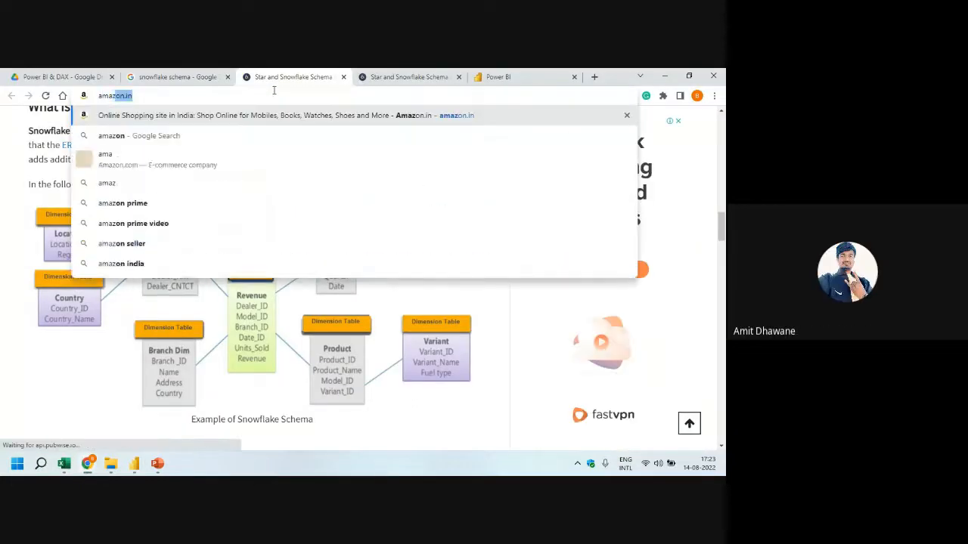
{"action": "type", "text": ".in"}
{"action": "key", "text": "Return"}
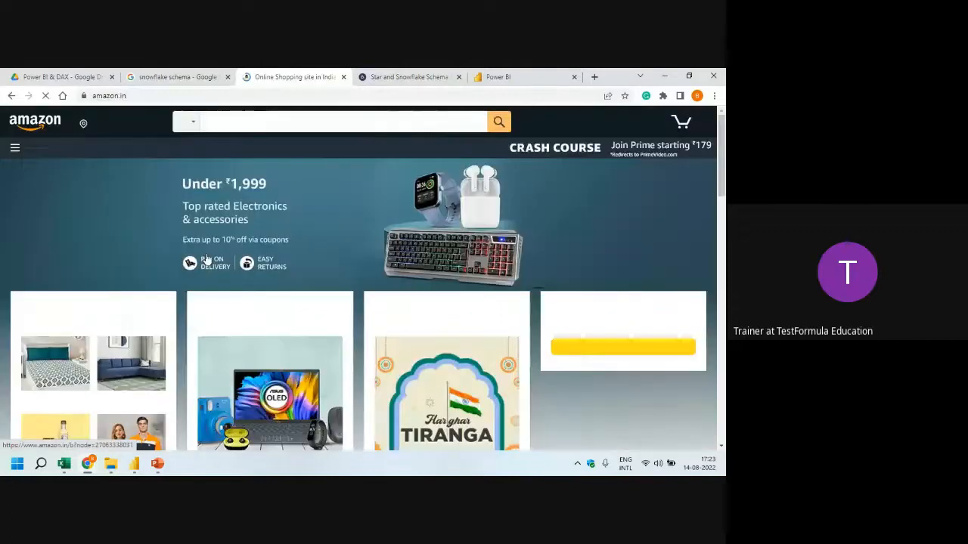
{"action": "left_click", "coordinate": [295, 124]}
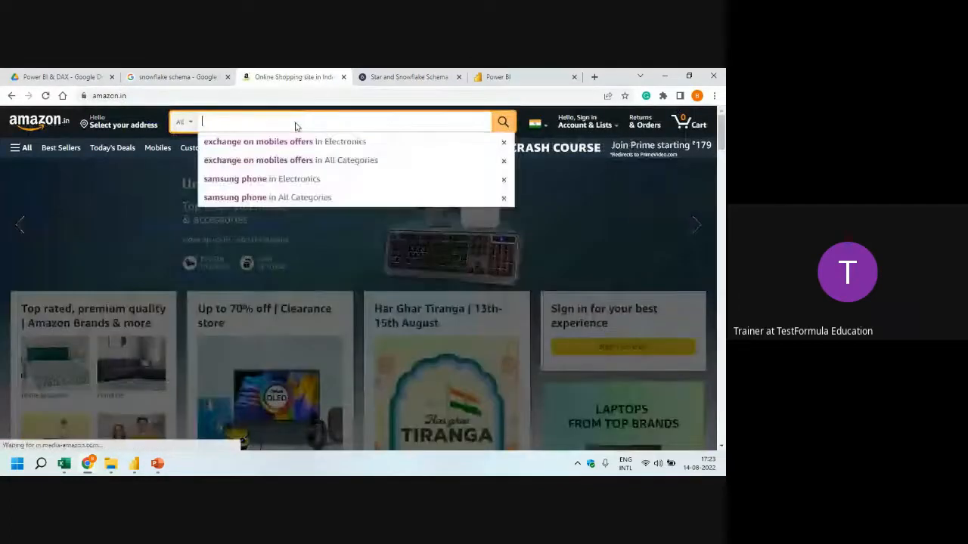
{"action": "type", "text": "mobile"}
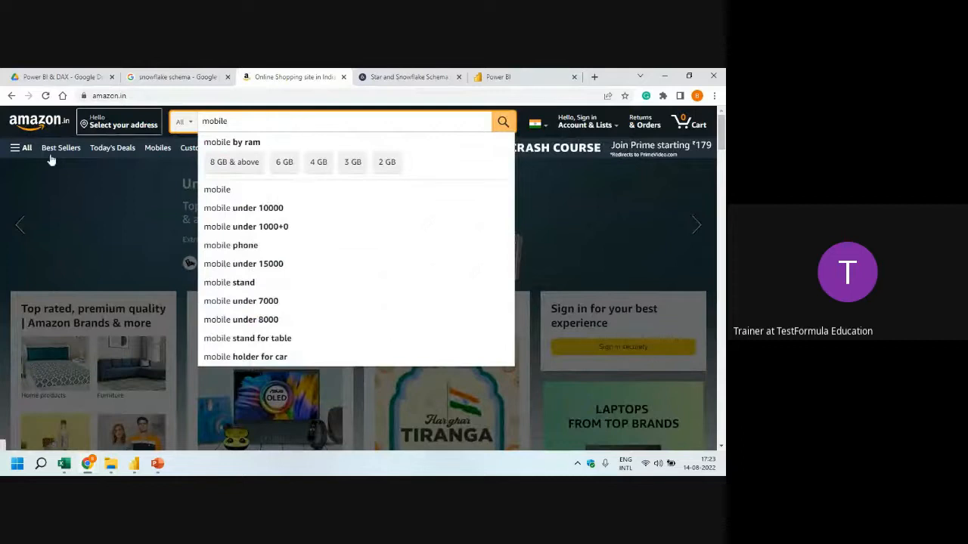
{"action": "key", "text": "Return"}
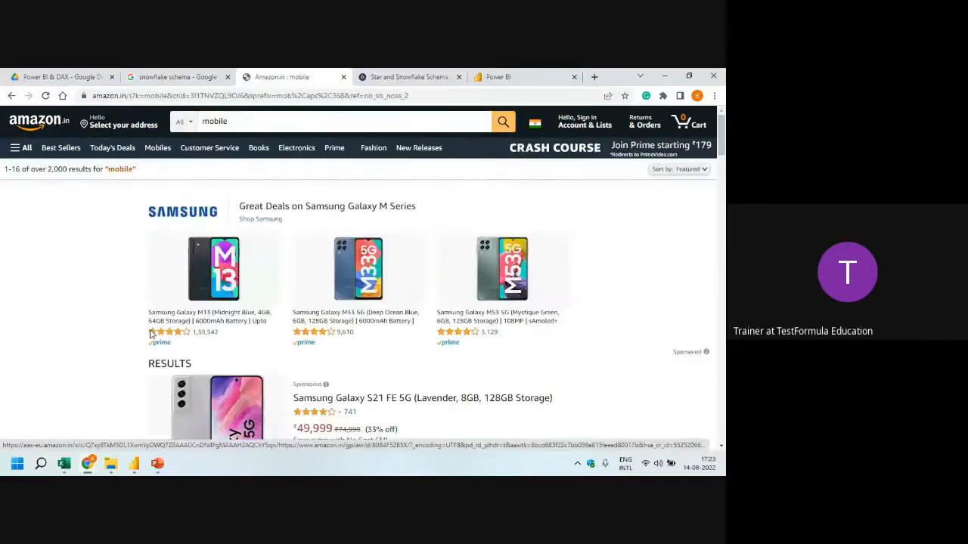
Scroll through the mobile search results, then return to the Power BI report.
{"action": "scroll", "coordinate": [86, 343], "scroll_direction": "down", "scroll_amount": 2}
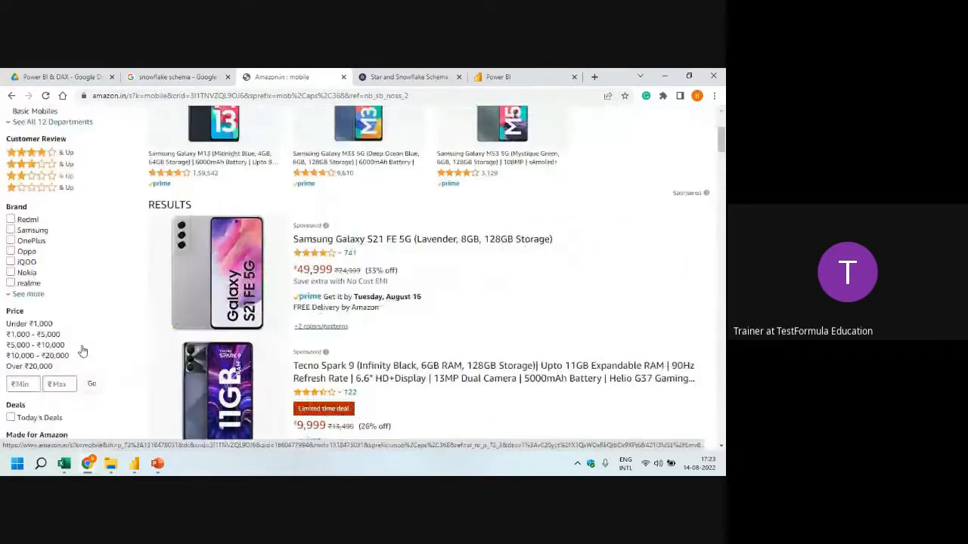
{"action": "scroll", "coordinate": [112, 374], "scroll_direction": "down", "scroll_amount": 1}
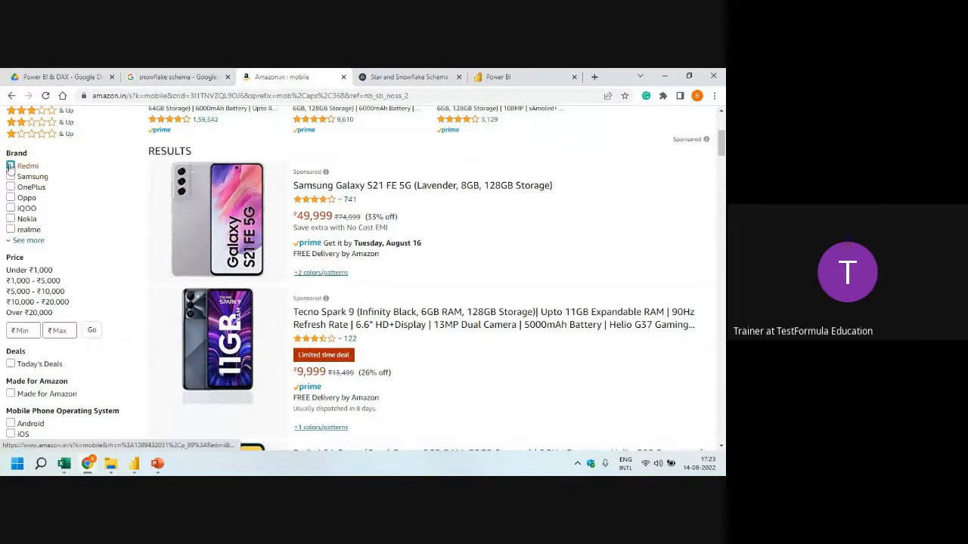
{"action": "scroll", "coordinate": [32, 253], "scroll_direction": "down", "scroll_amount": 1}
{"action": "scroll", "coordinate": [32, 253], "scroll_direction": "down", "scroll_amount": 6}
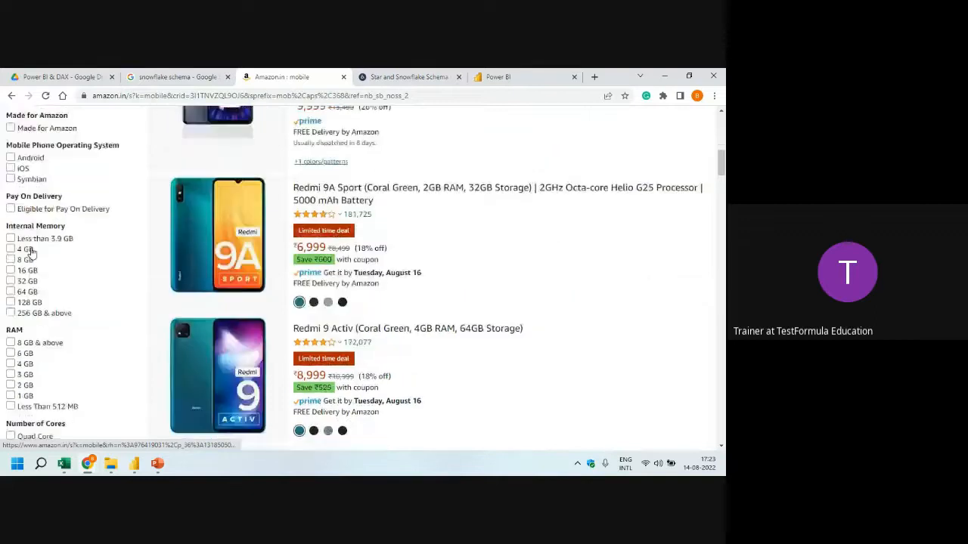
{"action": "scroll", "coordinate": [86, 293], "scroll_direction": "down", "scroll_amount": 9}
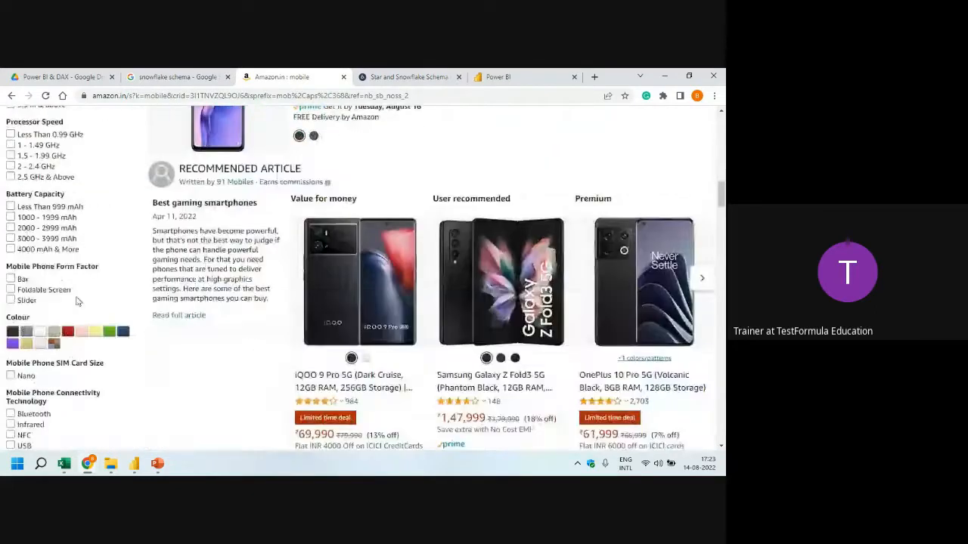
{"action": "scroll", "coordinate": [85, 309], "scroll_direction": "down", "scroll_amount": 13}
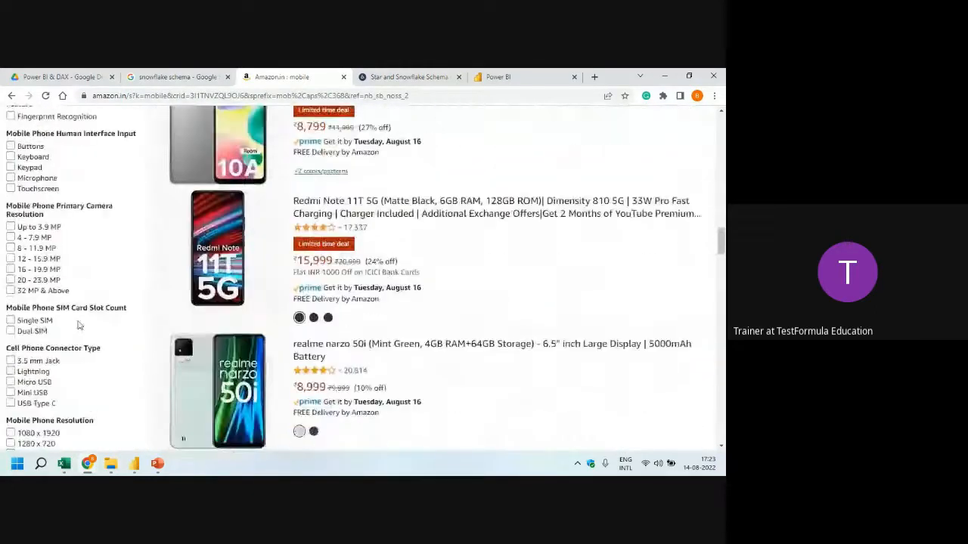
{"action": "scroll", "coordinate": [73, 335], "scroll_direction": "up", "scroll_amount": 12}
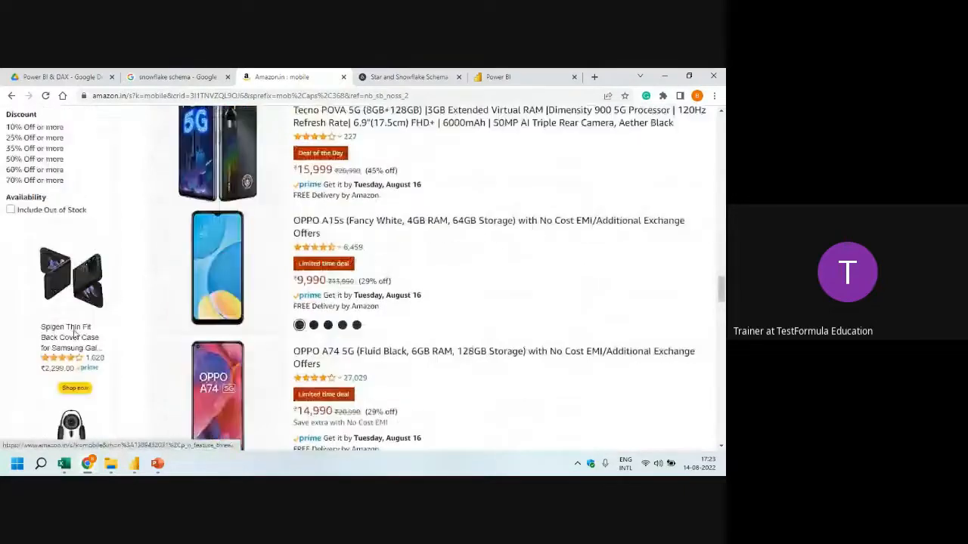
{"action": "scroll", "coordinate": [73, 335], "scroll_direction": "up", "scroll_amount": 15}
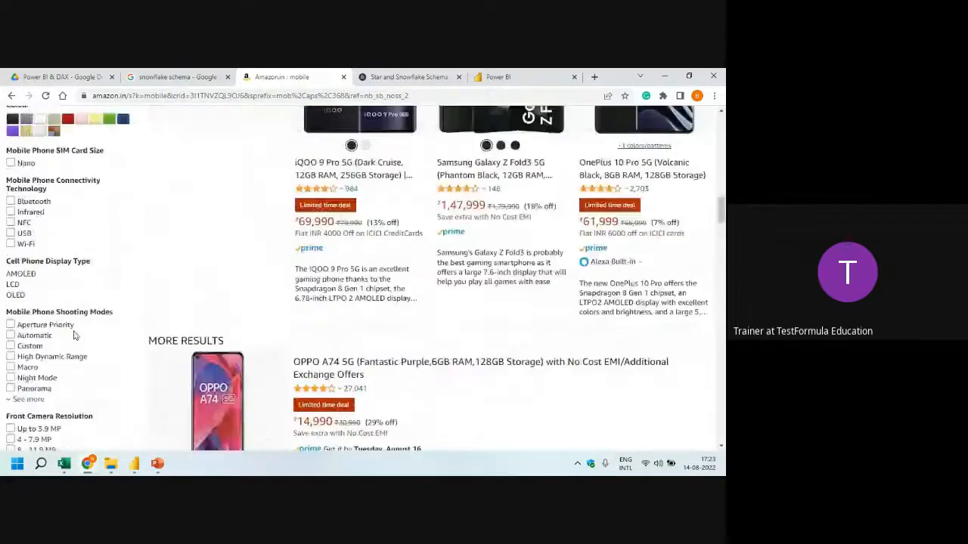
{"action": "scroll", "coordinate": [74, 335], "scroll_direction": "up", "scroll_amount": 8}
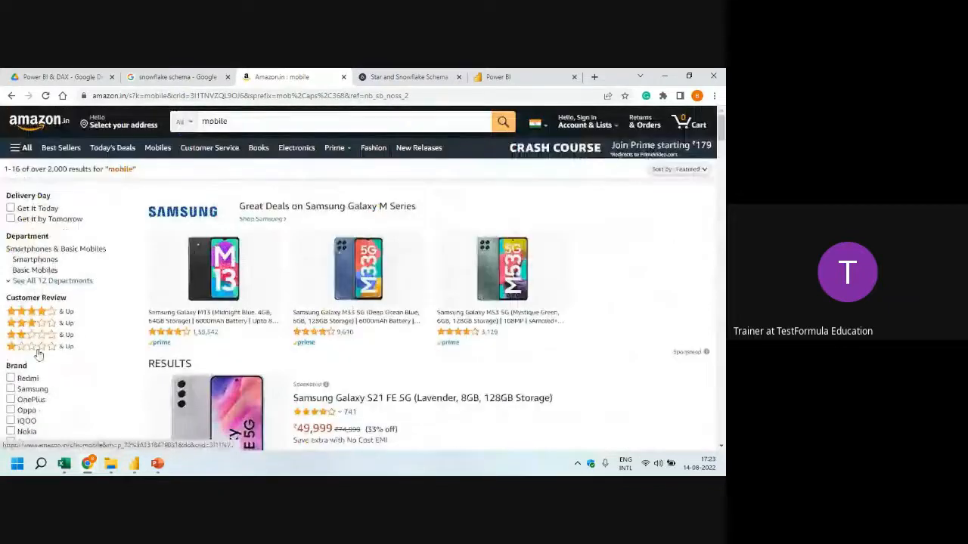
{"action": "left_click", "coordinate": [134, 463]}
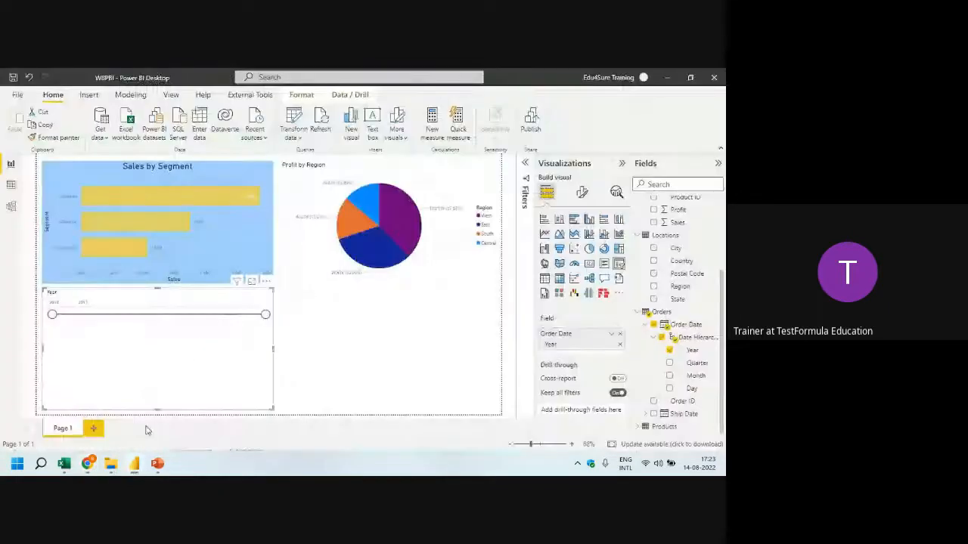
Try the Year slicer as List and Dropdown, then settle on the List style.
{"action": "left_click", "coordinate": [266, 295]}
{"action": "left_click", "coordinate": [278, 236]}
{"action": "left_click", "coordinate": [266, 295]}
{"action": "left_click", "coordinate": [291, 246]}
{"action": "left_click", "coordinate": [121, 306]}
{"action": "left_click", "coordinate": [121, 306]}
{"action": "left_click", "coordinate": [121, 307]}
{"action": "left_click", "coordinate": [124, 312]}
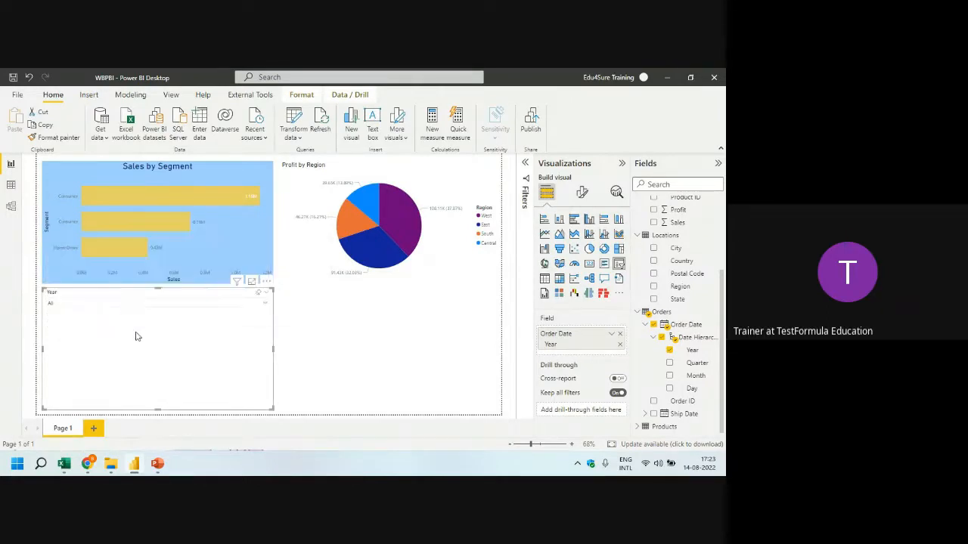
{"action": "left_click", "coordinate": [268, 296]}
{"action": "left_click", "coordinate": [284, 234]}
Shrink the Year slicer, tick 2014, 2015, 2016 and 2017, and show the Filters pane.
{"action": "left_click_drag", "start_coordinate": [271, 409], "coordinate": [89, 356]}
{"action": "left_click", "coordinate": [49, 320]}
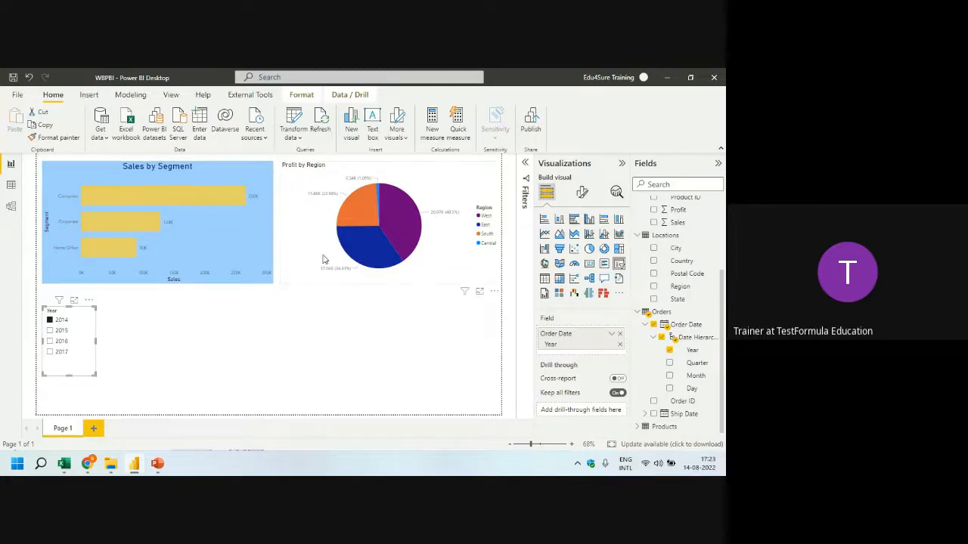
{"action": "left_click", "coordinate": [49, 331]}
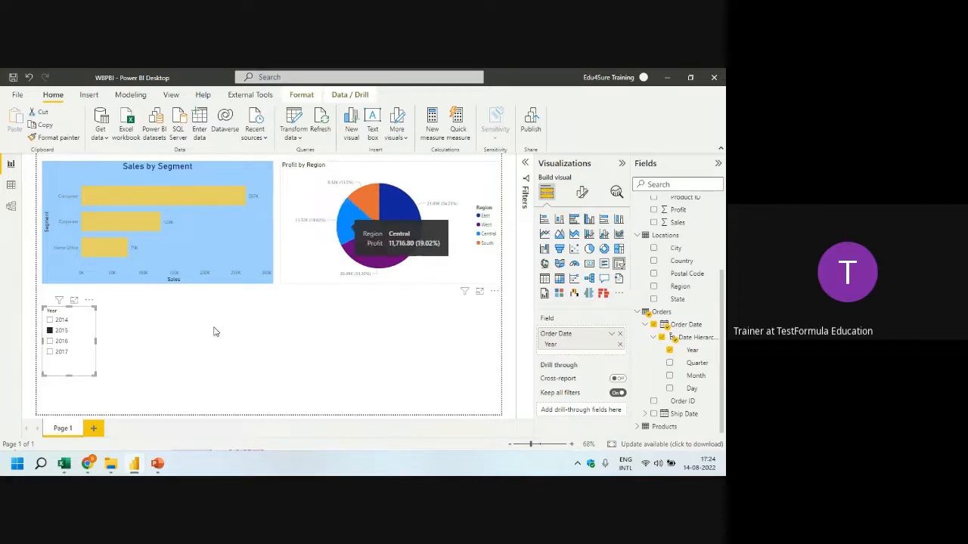
{"action": "left_click", "coordinate": [50, 320], "text": "ctrl"}
{"action": "left_click", "coordinate": [50, 341], "text": "ctrl"}
{"action": "left_click", "coordinate": [50, 352], "text": "ctrl"}
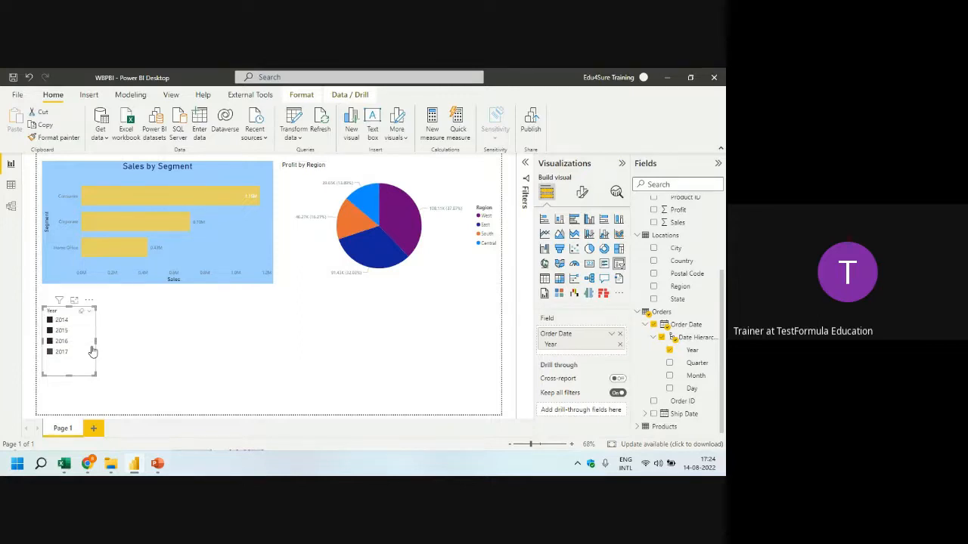
{"action": "left_click", "coordinate": [526, 167]}
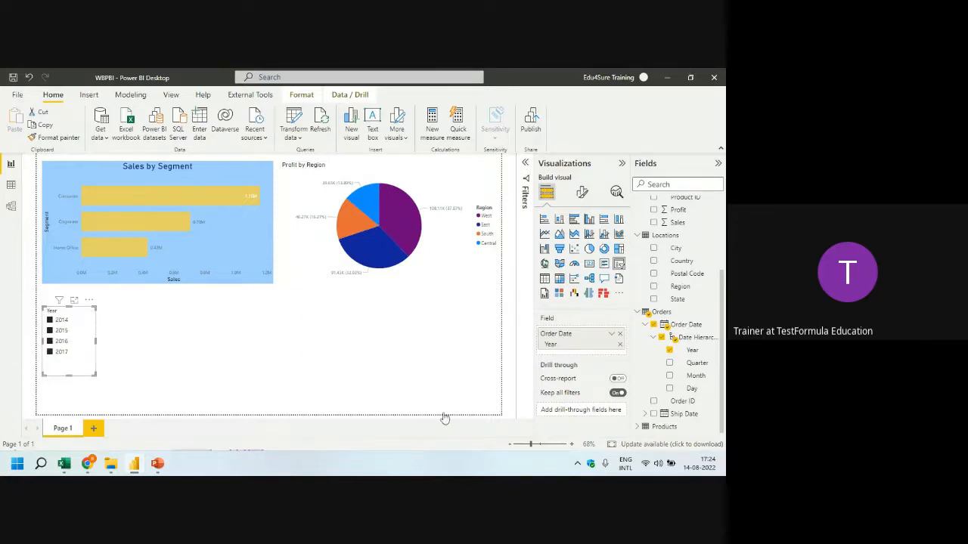
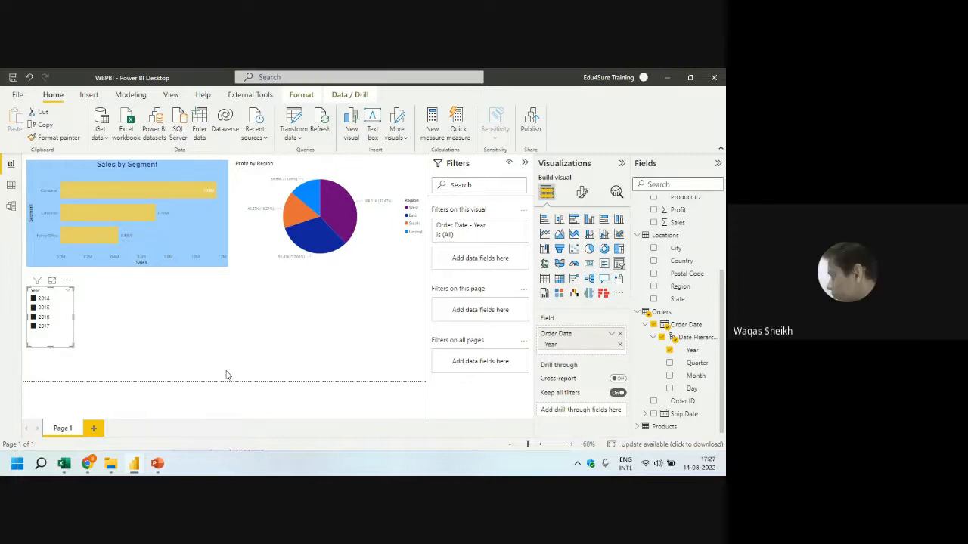
Deselect the Year slicer and select the Sales by Segment chart to show its Sales and Segment filters.
{"action": "left_click", "coordinate": [280, 339]}
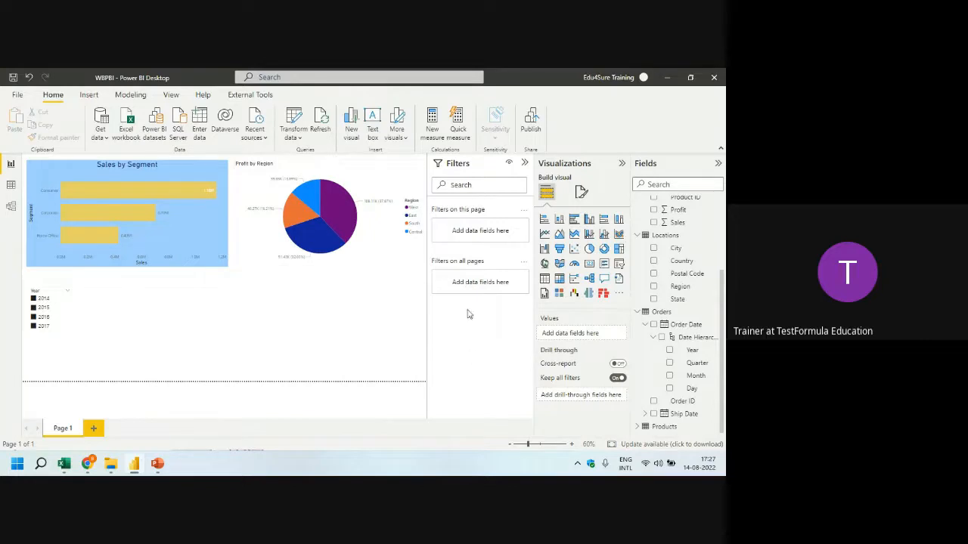
{"action": "left_click", "coordinate": [88, 221]}
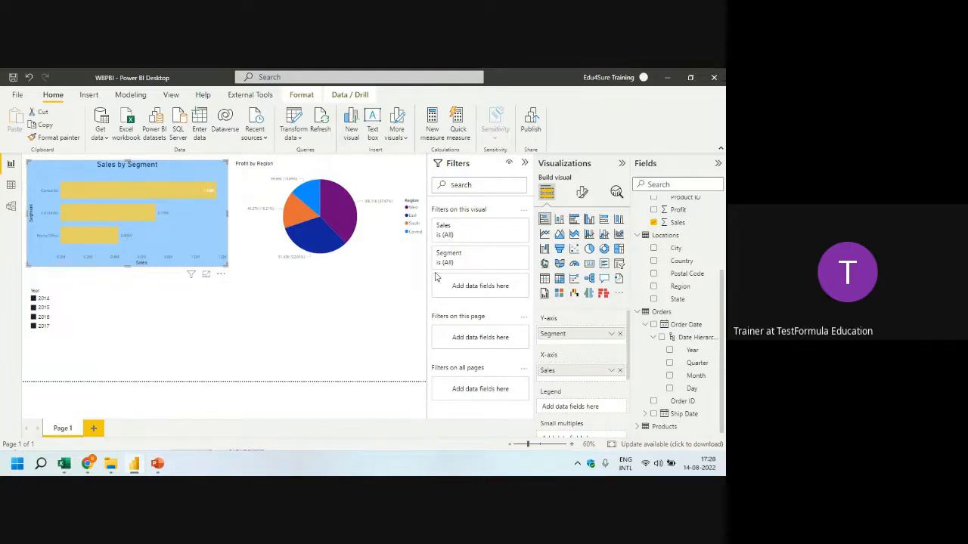
Set the bar chart's Sales filter to 'is greater than' 2 and apply it.
{"action": "left_click", "coordinate": [468, 235]}
{"action": "left_click", "coordinate": [468, 263]}
{"action": "left_click", "coordinate": [459, 304]}
{"action": "left_click", "coordinate": [463, 279]}
{"action": "type", "text": "2"}
{"action": "left_click", "coordinate": [517, 331]}
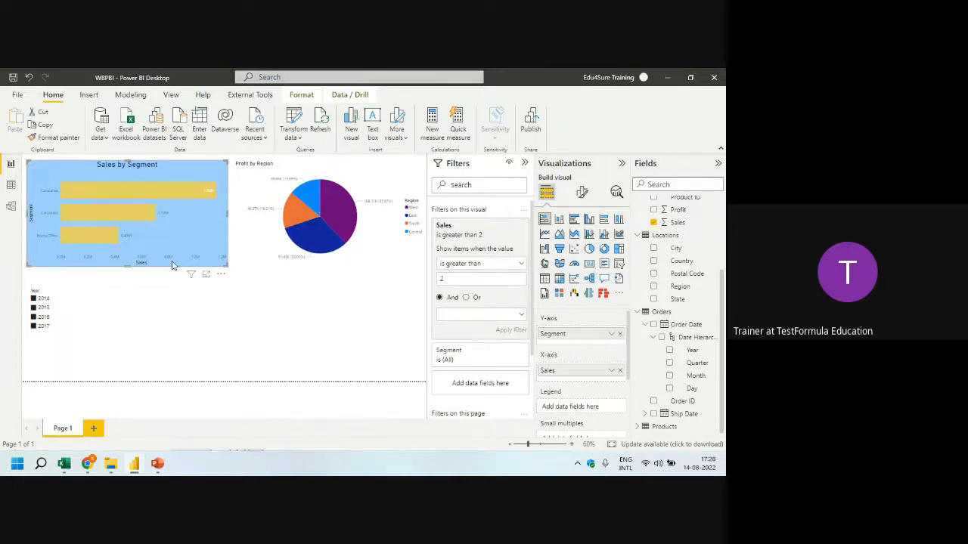
Set the Profit by Region pie's Profit filter to 'is greater than' 5 and apply it.
{"action": "left_click", "coordinate": [371, 186]}
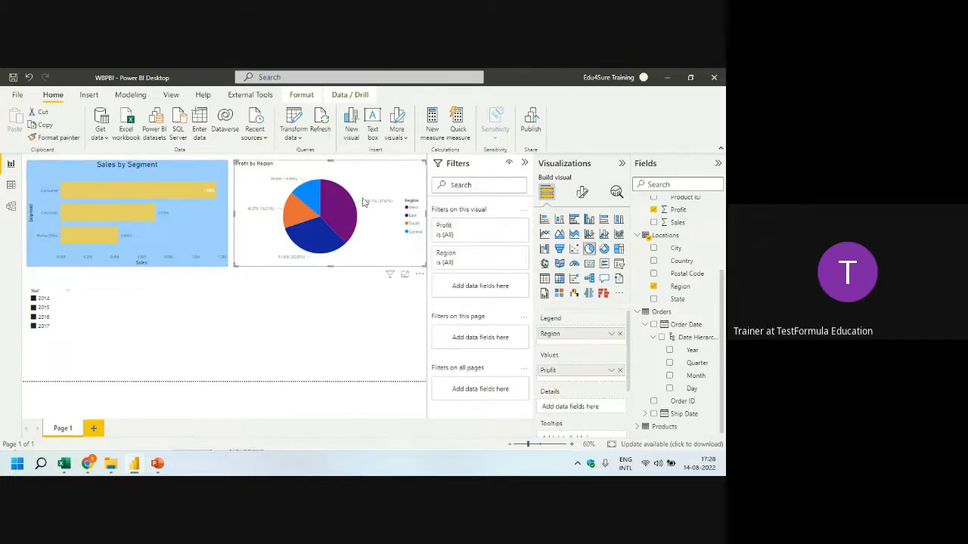
{"action": "left_click", "coordinate": [461, 229]}
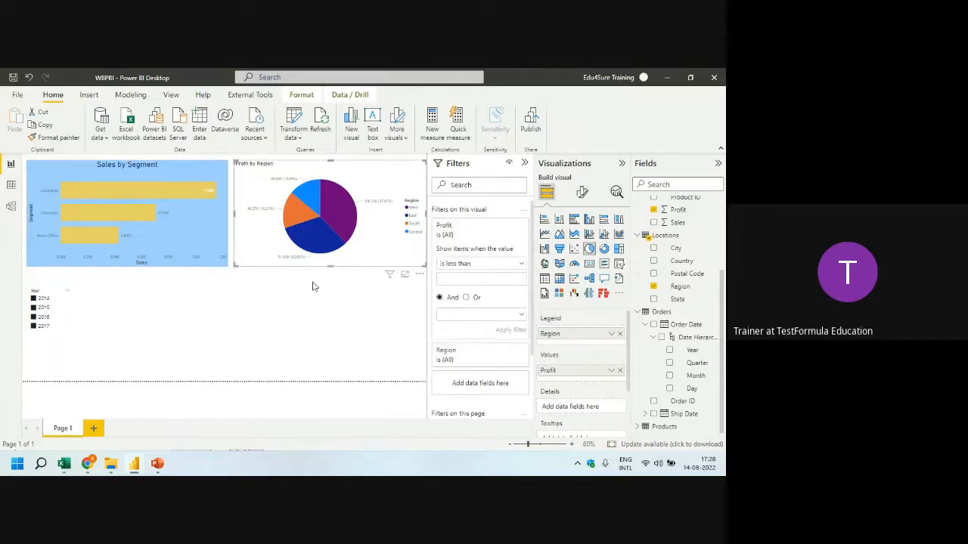
{"action": "left_click", "coordinate": [475, 265]}
{"action": "left_click", "coordinate": [459, 304]}
{"action": "left_click", "coordinate": [471, 277]}
{"action": "type", "text": "5"}
{"action": "left_click", "coordinate": [507, 331]}
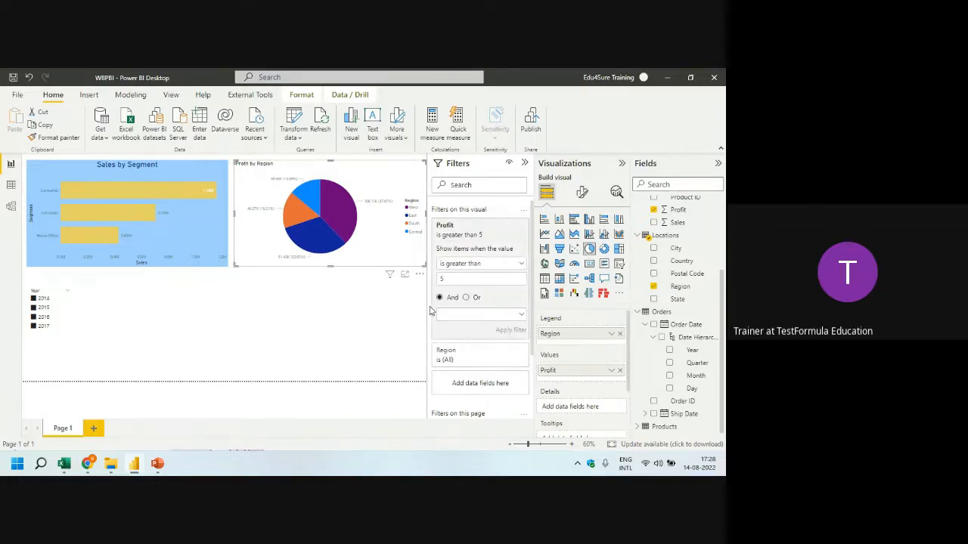
Collapse the Filters pane to widen the report canvas.
{"action": "left_click", "coordinate": [524, 163]}
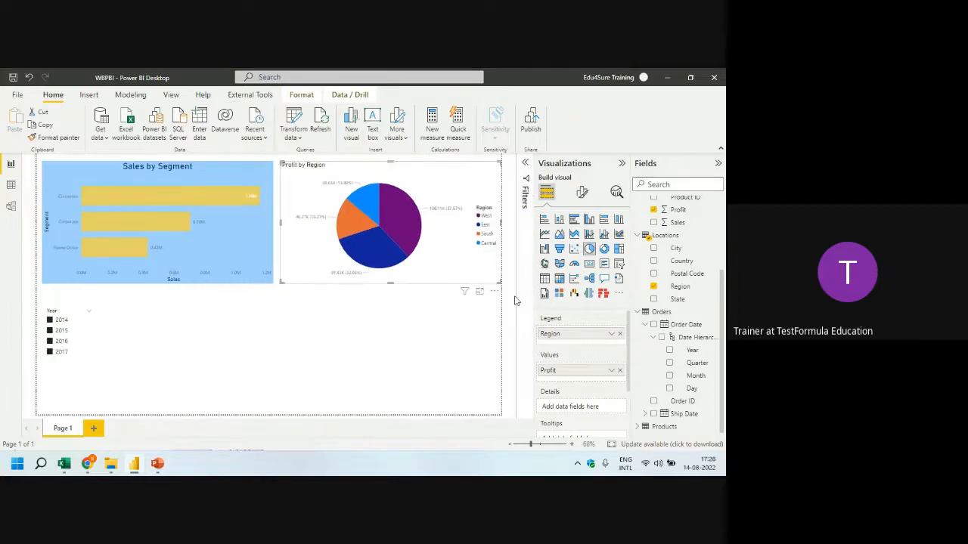
{"action": "left_click", "coordinate": [359, 398]}
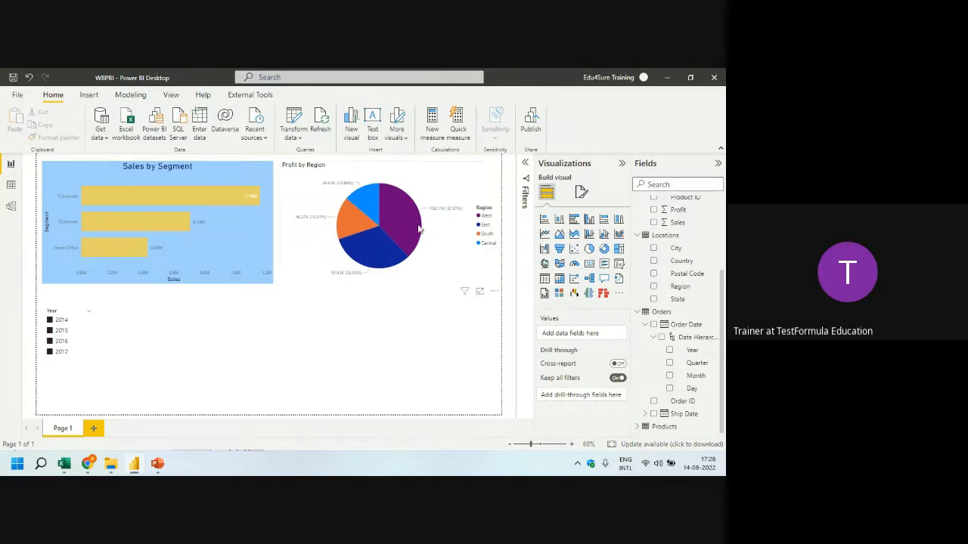
{"action": "mouse_move", "coordinate": [418, 229]}
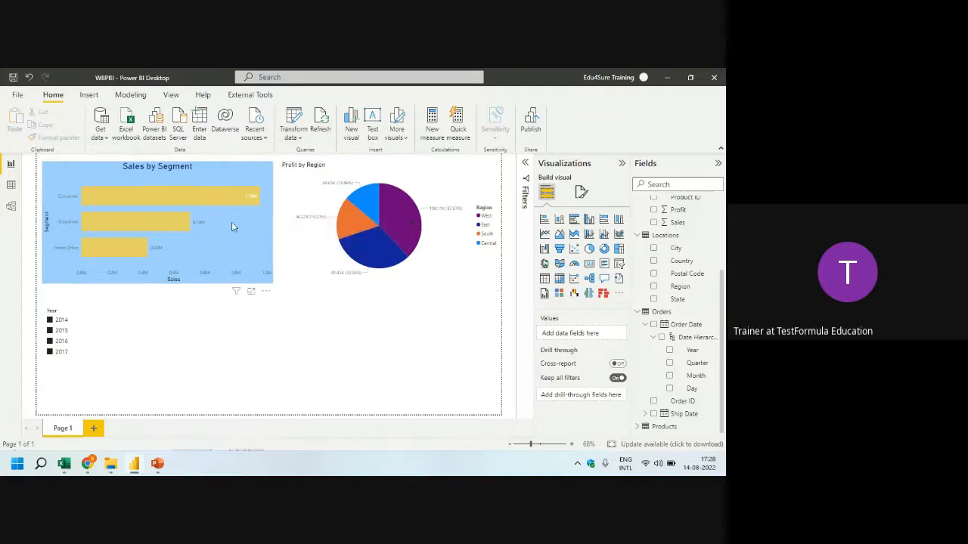
Select the bar chart, Year slicer and pie chart in turn to check each visual's filters.
{"action": "left_click", "coordinate": [235, 281]}
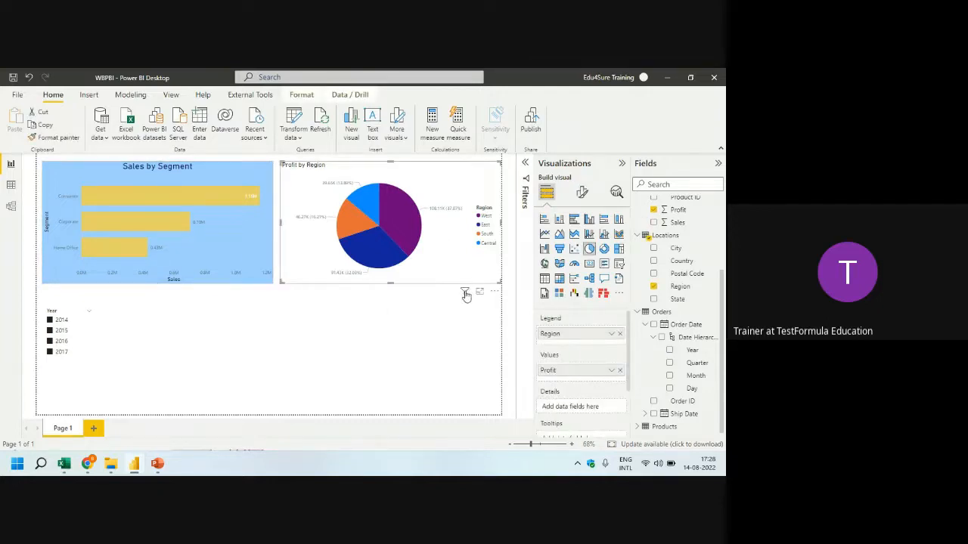
{"action": "left_click", "coordinate": [63, 311]}
{"action": "mouse_move", "coordinate": [59, 301]}
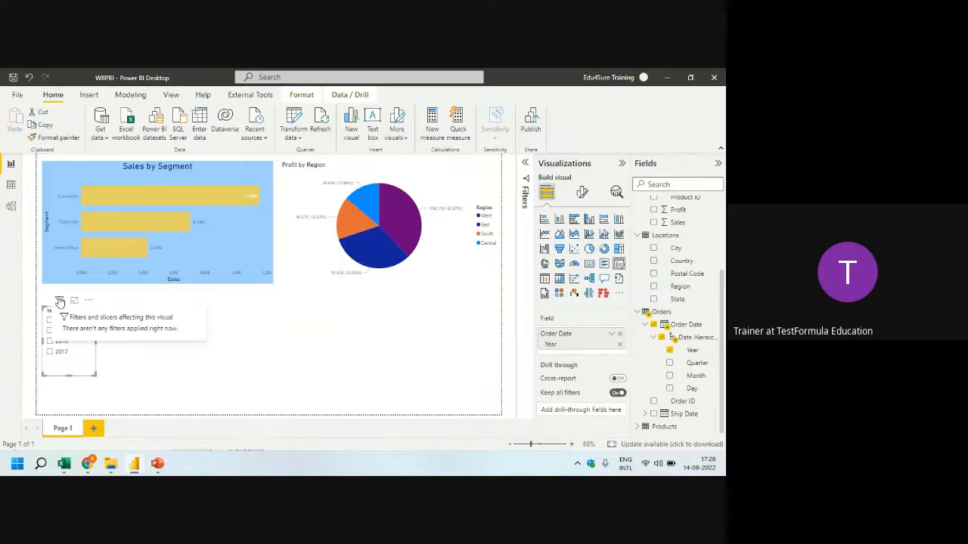
{"action": "left_click", "coordinate": [227, 189]}
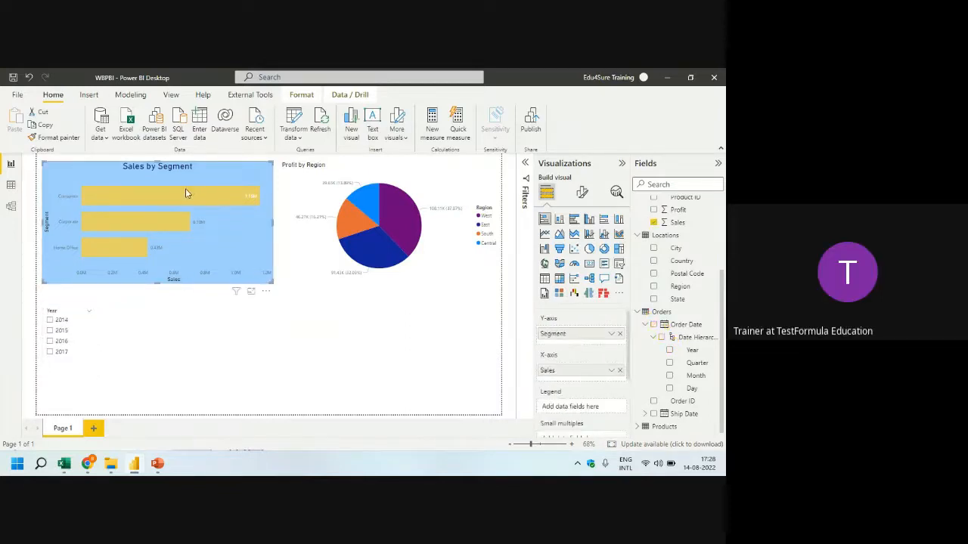
{"action": "left_click", "coordinate": [446, 194]}
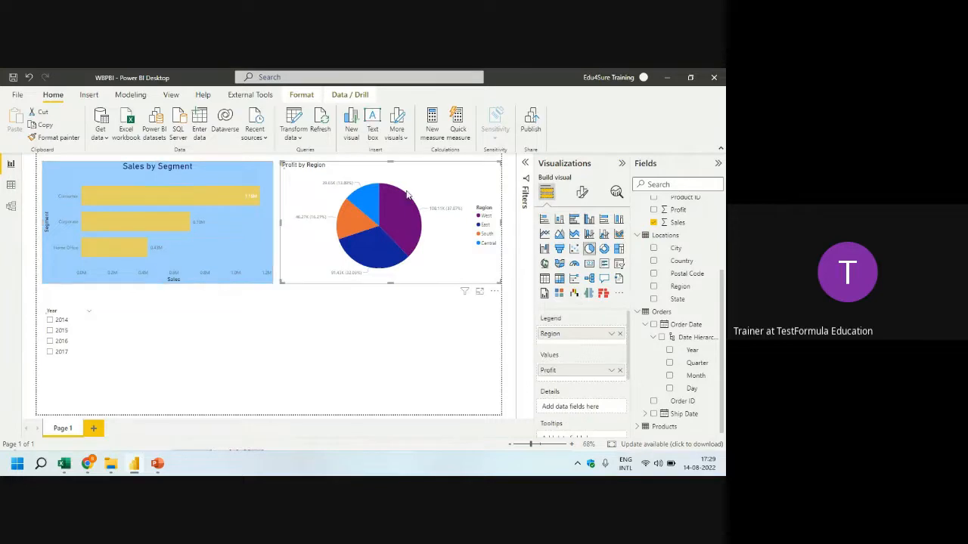
{"action": "left_click", "coordinate": [232, 166]}
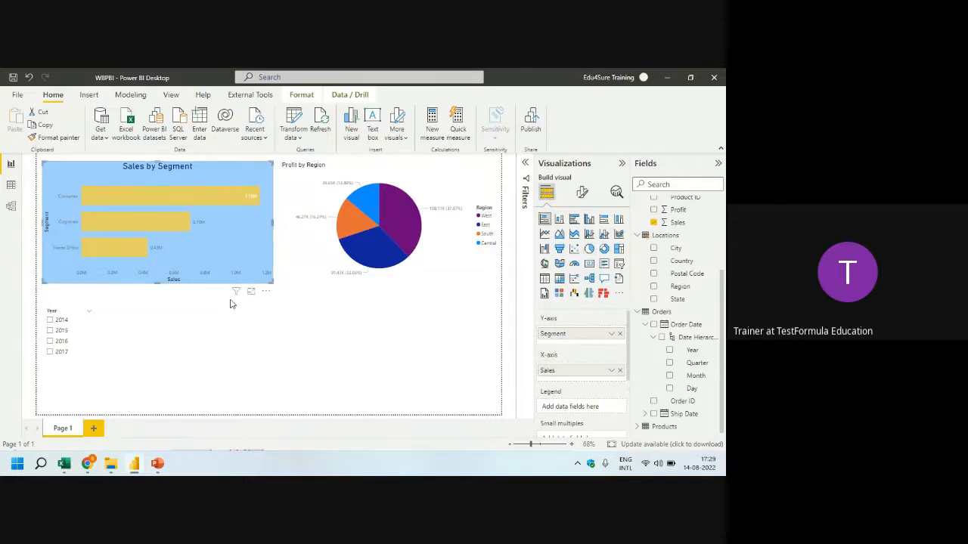
{"action": "mouse_move", "coordinate": [237, 295]}
{"action": "mouse_move", "coordinate": [466, 295]}
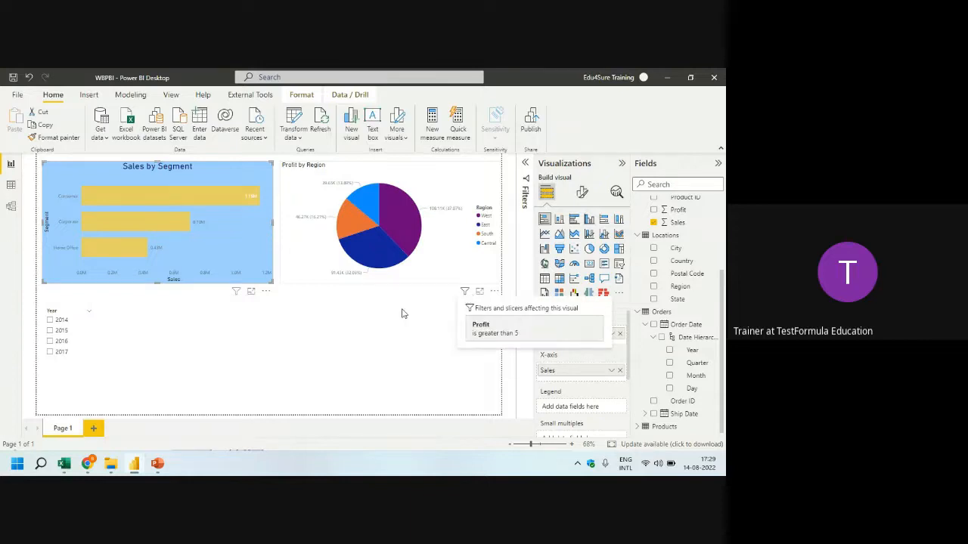
Tick 2014 and 2015 in the Year slicer.
{"action": "left_click", "coordinate": [50, 320]}
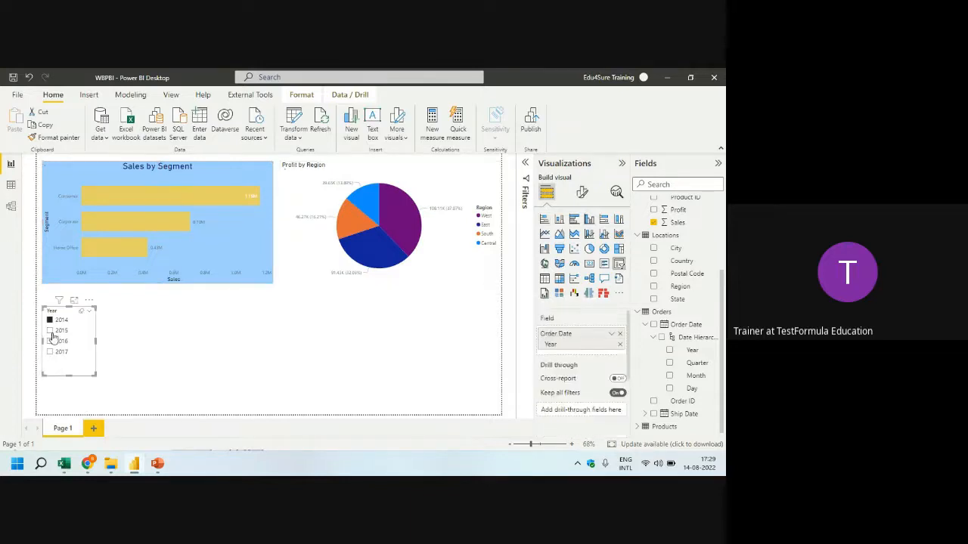
{"action": "left_click", "coordinate": [50, 330], "text": "ctrl"}
{"action": "mouse_move", "coordinate": [59, 300]}
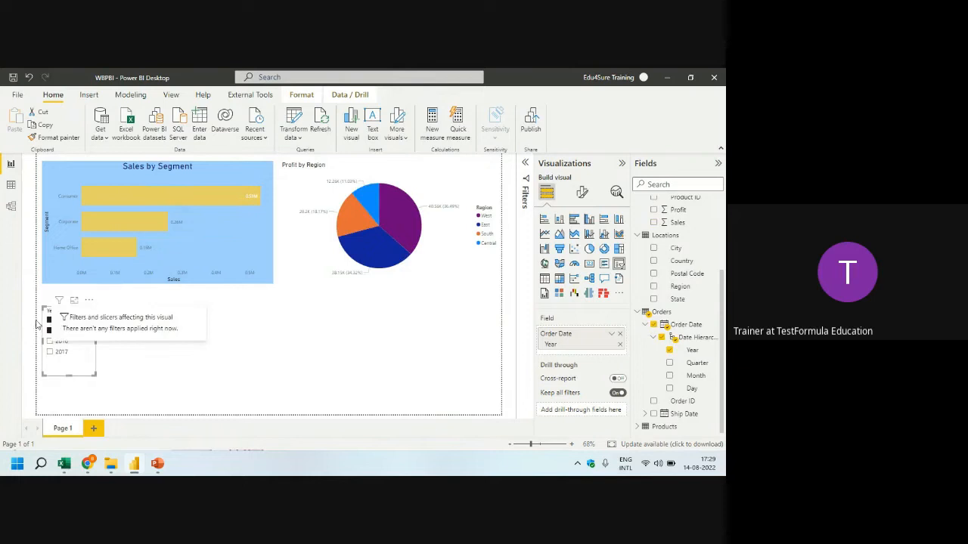
Check the bar and pie charts' filters to confirm Year is 2014 or 2015.
{"action": "left_click", "coordinate": [237, 292]}
{"action": "mouse_move", "coordinate": [238, 292]}
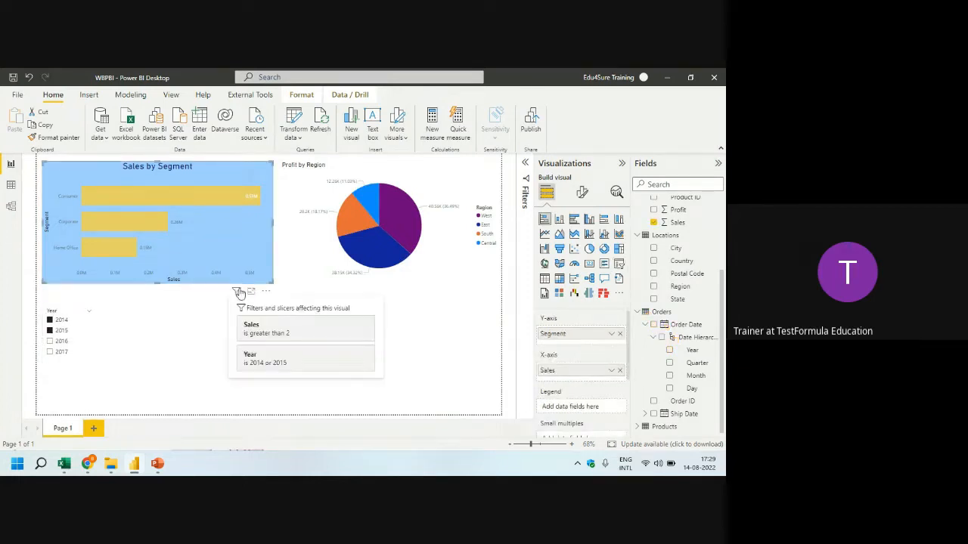
{"action": "left_click", "coordinate": [430, 265]}
{"action": "mouse_move", "coordinate": [464, 292]}
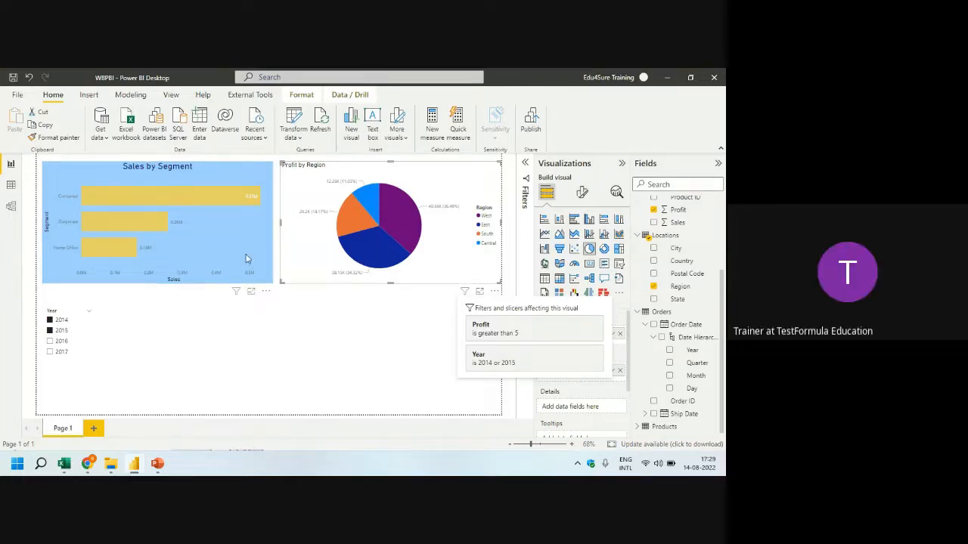
{"action": "left_click", "coordinate": [226, 192]}
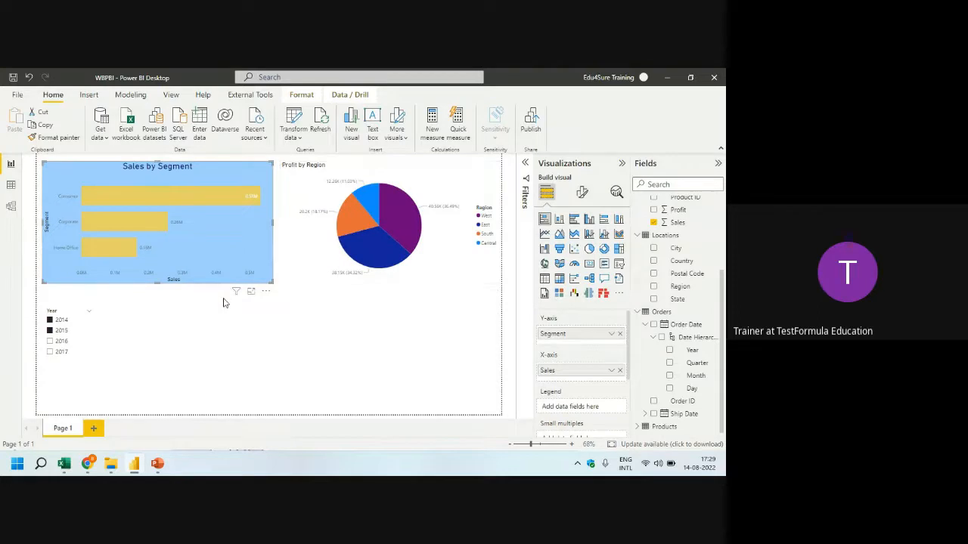
{"action": "mouse_move", "coordinate": [247, 297]}
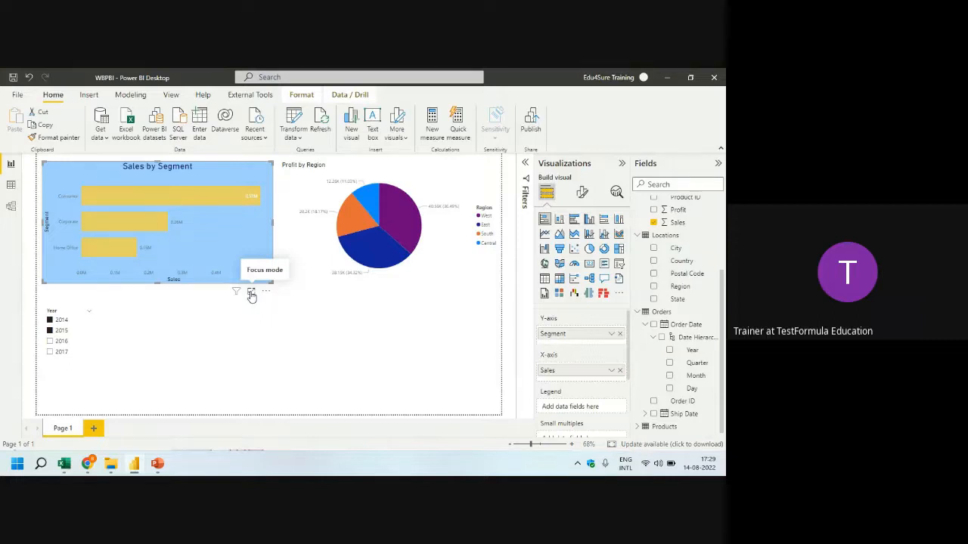
Resize the Sales by Segment chart, view it enlarged, then return to the report.
{"action": "mouse_move", "coordinate": [402, 263]}
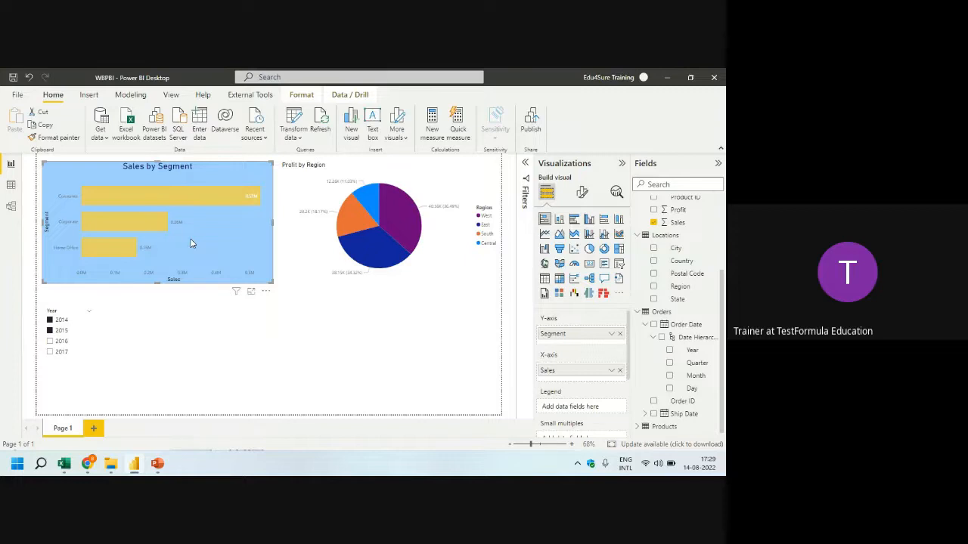
{"action": "mouse_move", "coordinate": [272, 283]}
{"action": "left_mouse_down"}
{"action": "mouse_move", "coordinate": [421, 411]}
{"action": "mouse_move", "coordinate": [461, 414]}
{"action": "mouse_move", "coordinate": [255, 288]}
{"action": "mouse_move", "coordinate": [270, 292]}
{"action": "left_mouse_up"}
{"action": "left_click", "coordinate": [326, 329]}
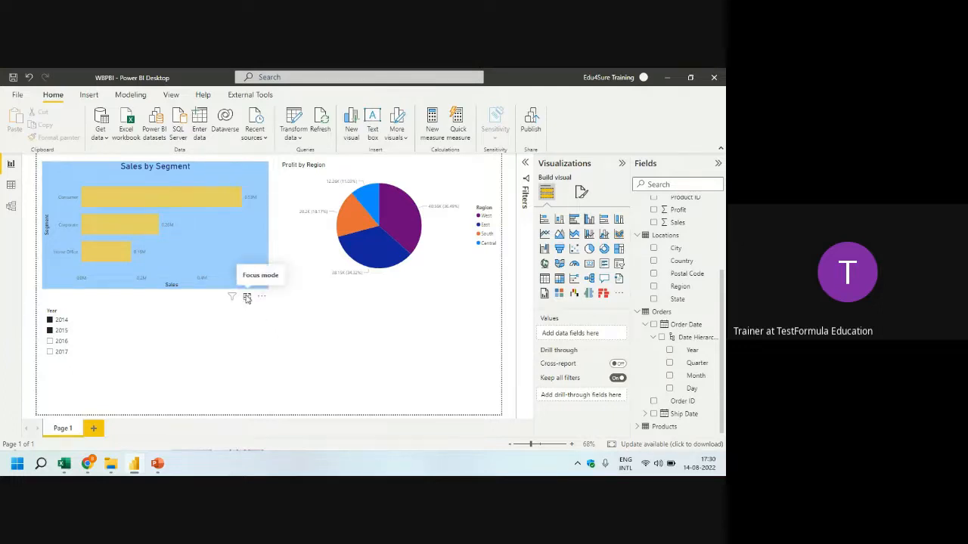
{"action": "left_click", "coordinate": [246, 298]}
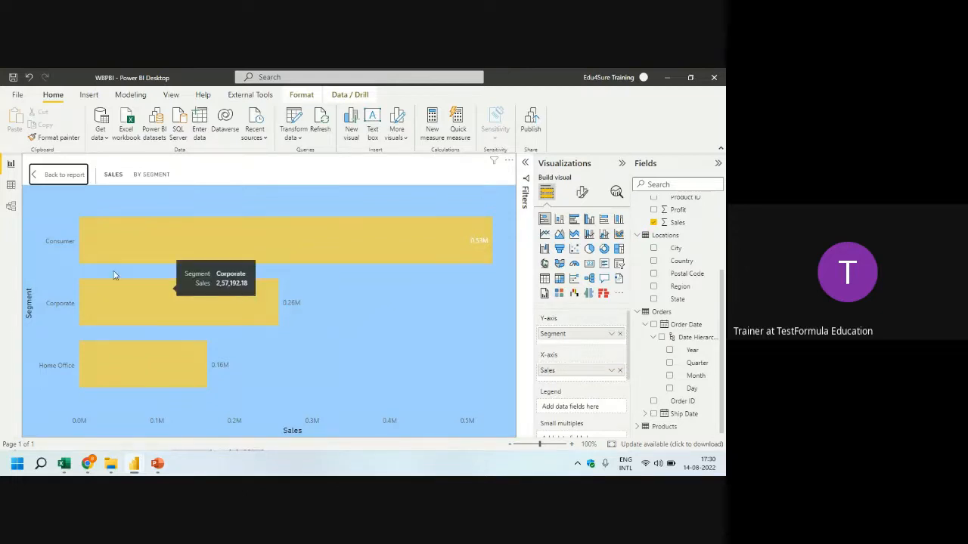
{"action": "left_click", "coordinate": [50, 177]}
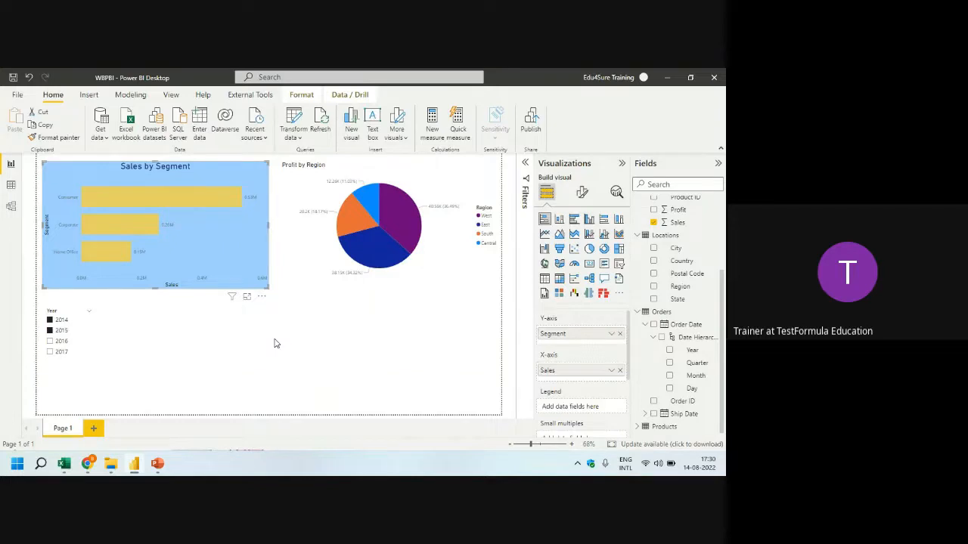
Export the bar chart's data as Sales by Segment.csv to the Downloads folder.
{"action": "left_click", "coordinate": [262, 297]}
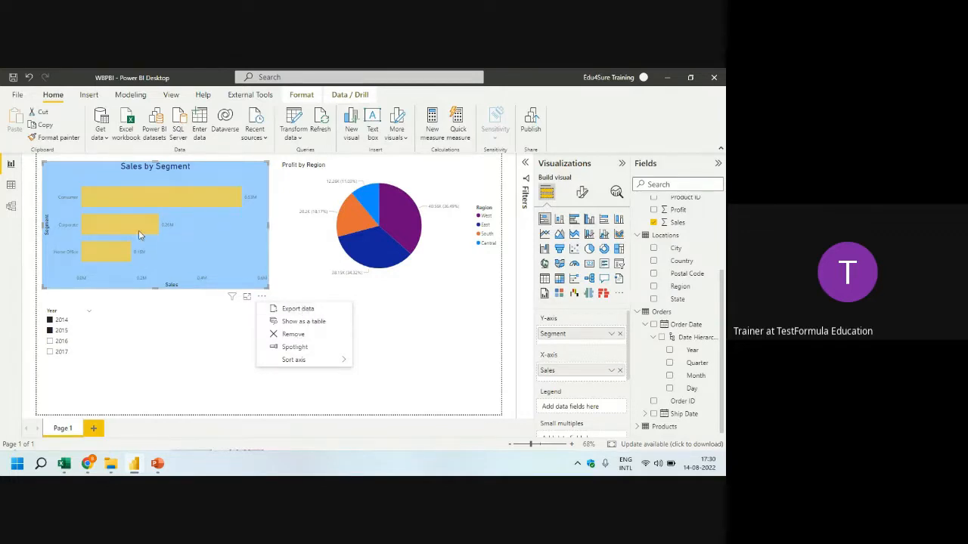
{"action": "left_click", "coordinate": [296, 310]}
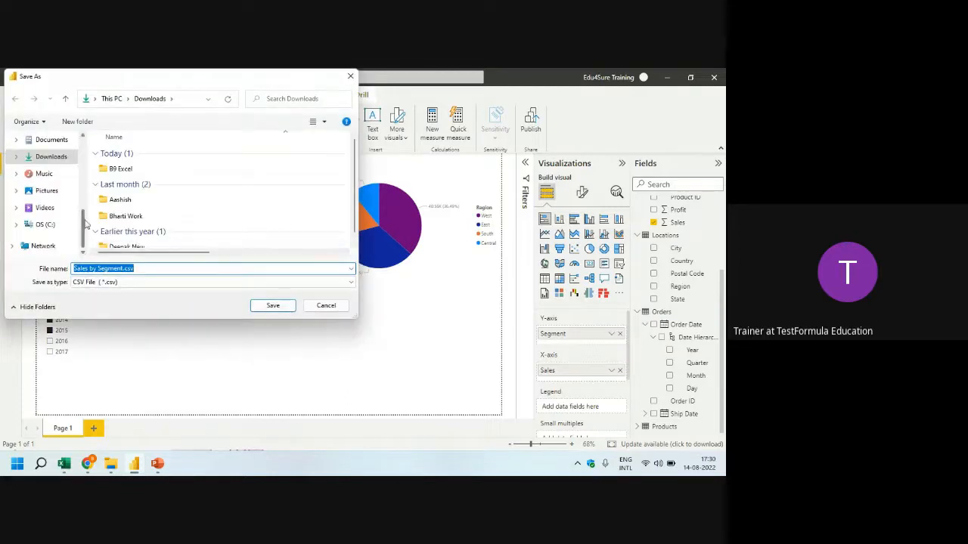
{"action": "left_click_drag", "start_coordinate": [87, 226], "coordinate": [87, 149]}
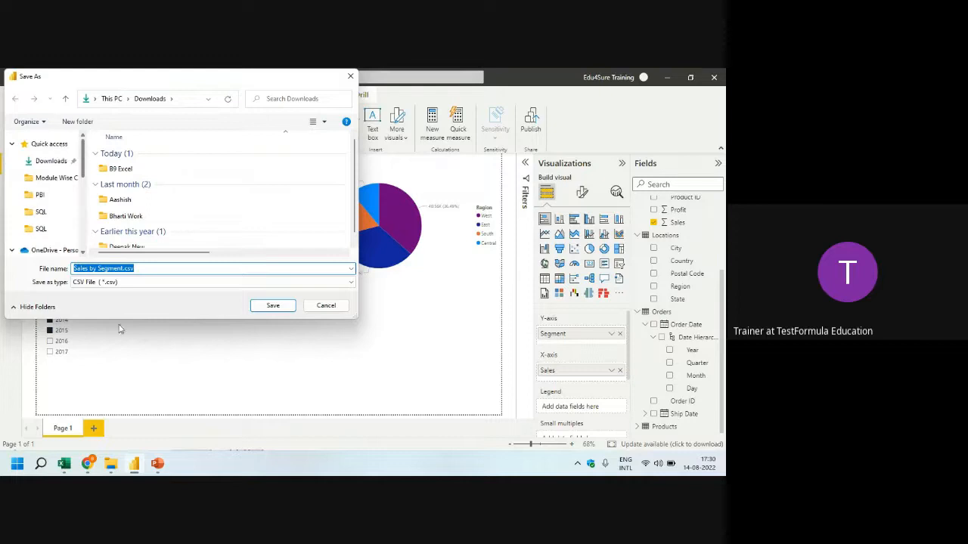
{"action": "left_click", "coordinate": [50, 161]}
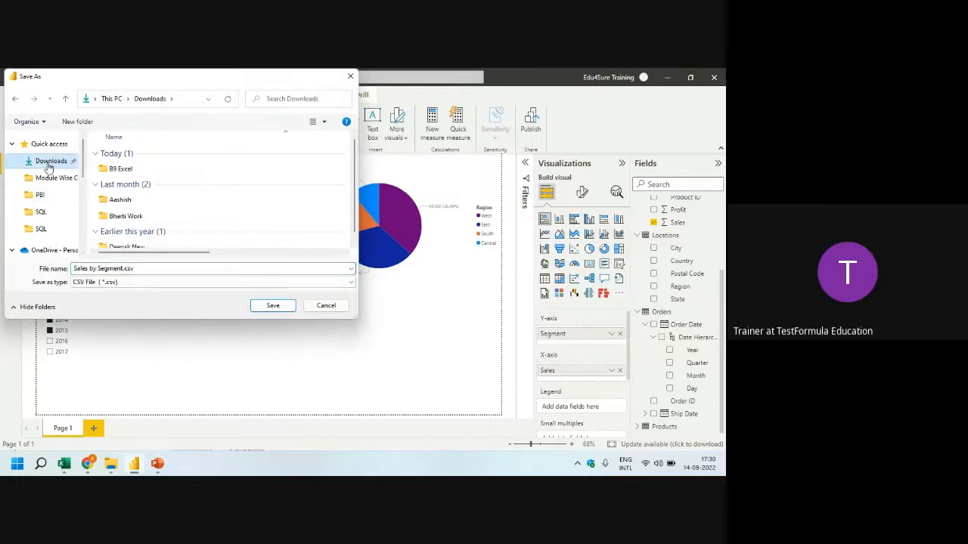
{"action": "left_click", "coordinate": [275, 306]}
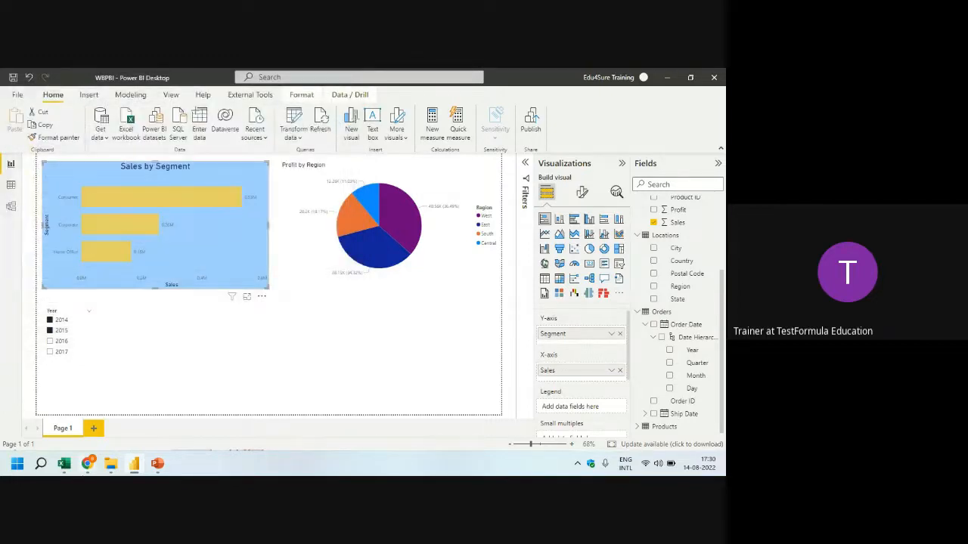
Open Sales by Segment.csv in Excel and sum the three sales values to verify.
{"action": "left_click", "coordinate": [111, 465]}
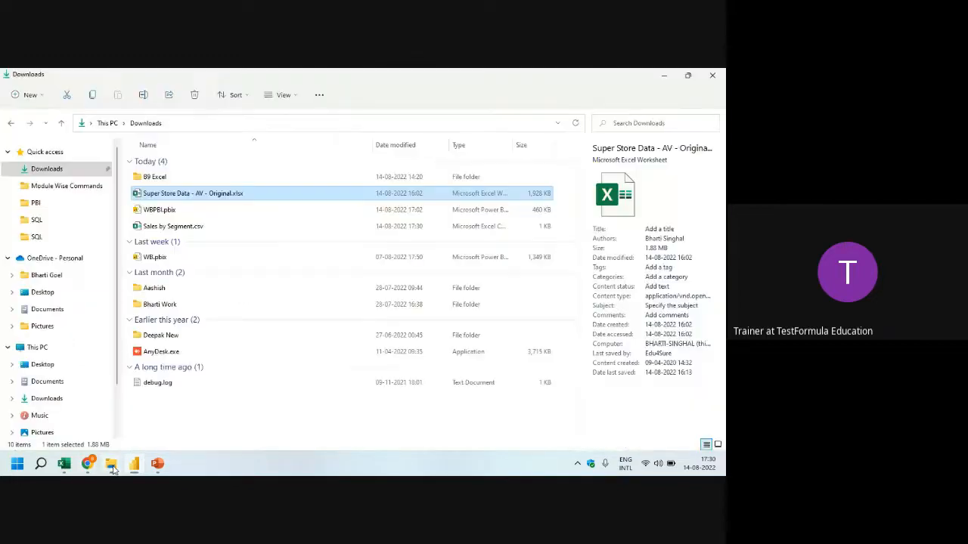
{"action": "double_click", "coordinate": [172, 229]}
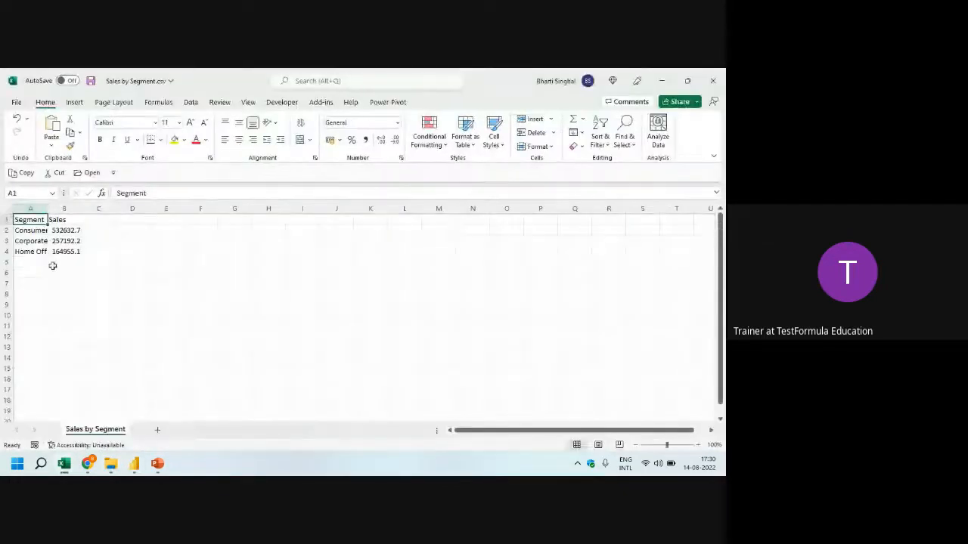
{"action": "left_click_drag", "start_coordinate": [64, 230], "coordinate": [65, 251]}
{"action": "left_click", "coordinate": [135, 464]}
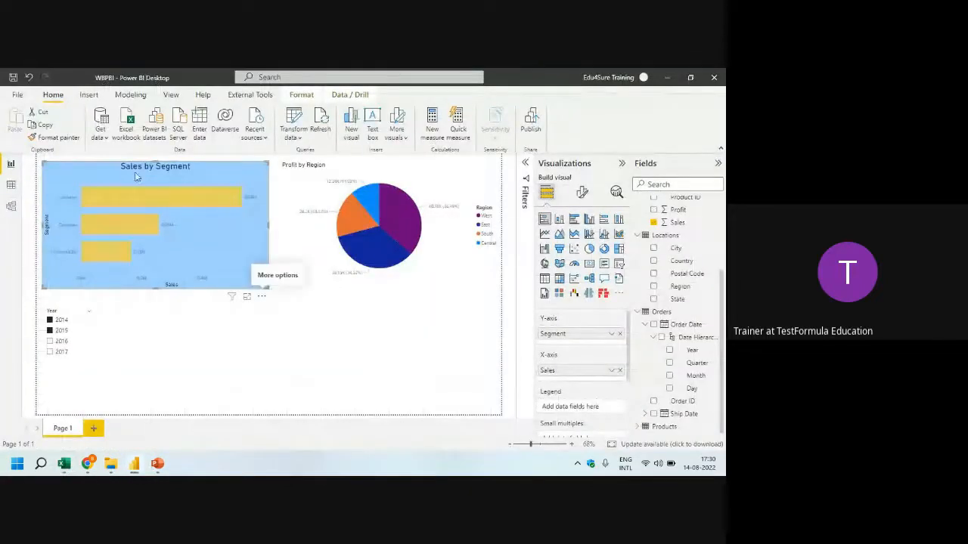
{"action": "mouse_move", "coordinate": [163, 191]}
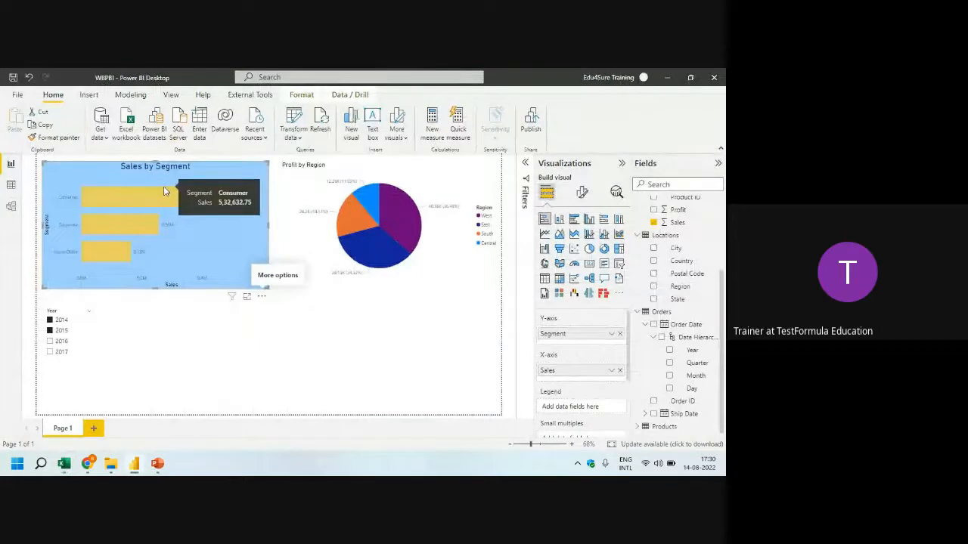
{"action": "left_click", "coordinate": [262, 297]}
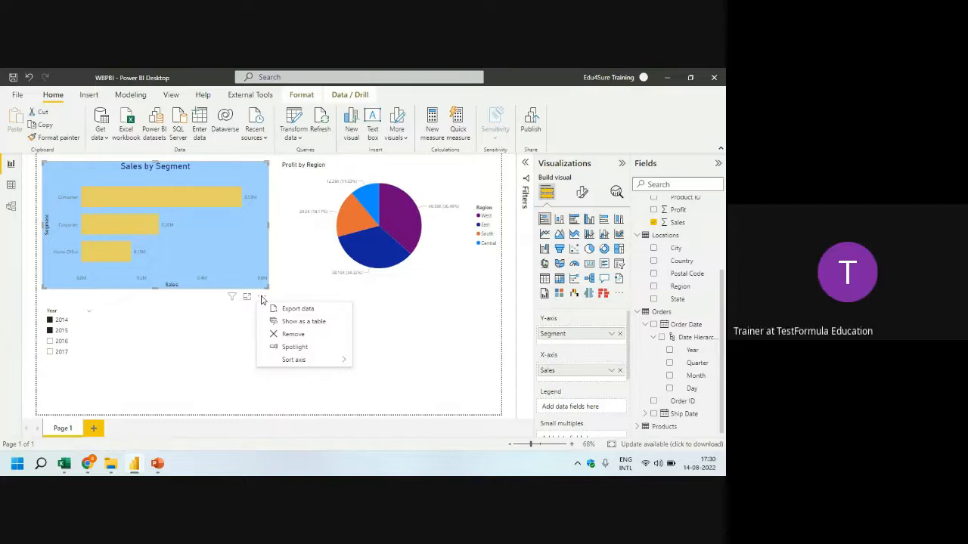
{"action": "left_click", "coordinate": [313, 323]}
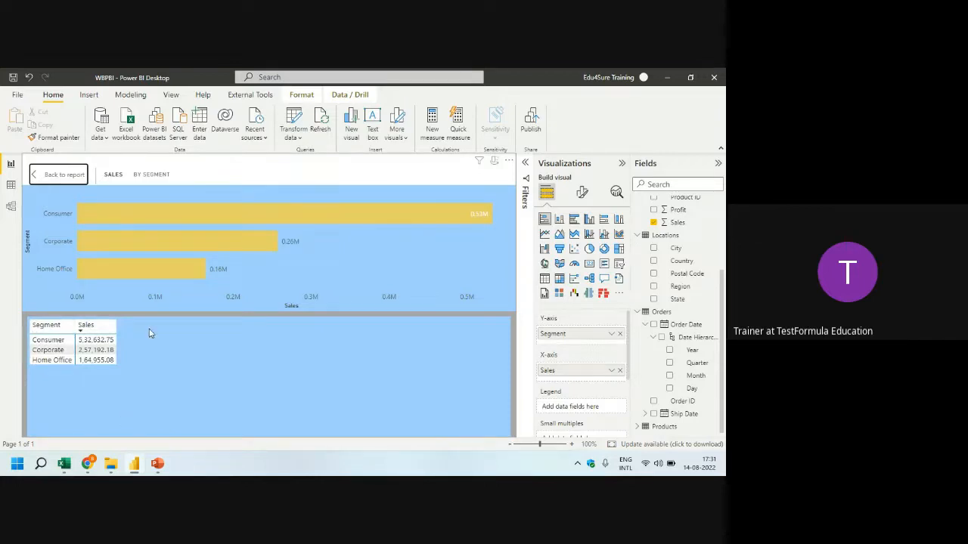
Return to the full report and apply Spotlight to the Sales by Segment bar chart.
{"action": "left_click", "coordinate": [59, 174]}
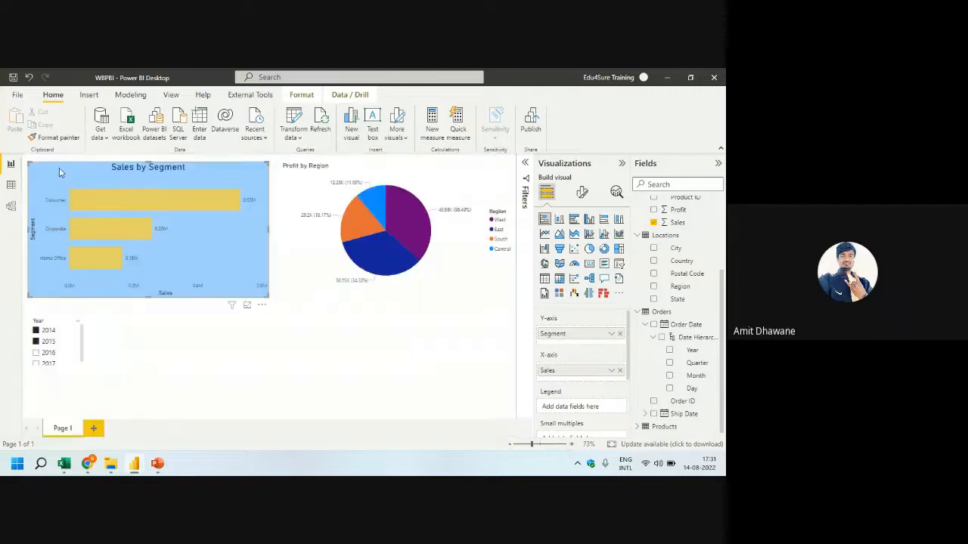
{"action": "left_click", "coordinate": [262, 297]}
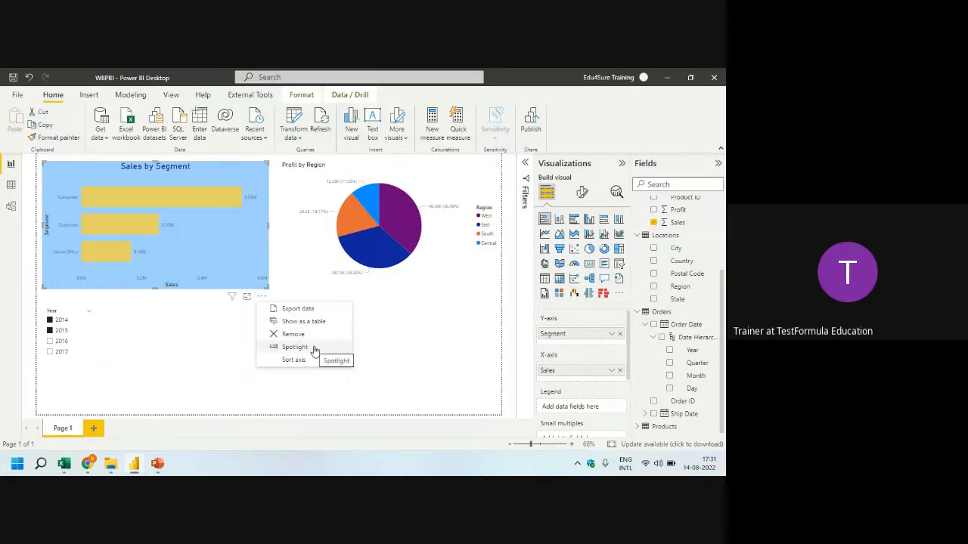
{"action": "left_click", "coordinate": [200, 356]}
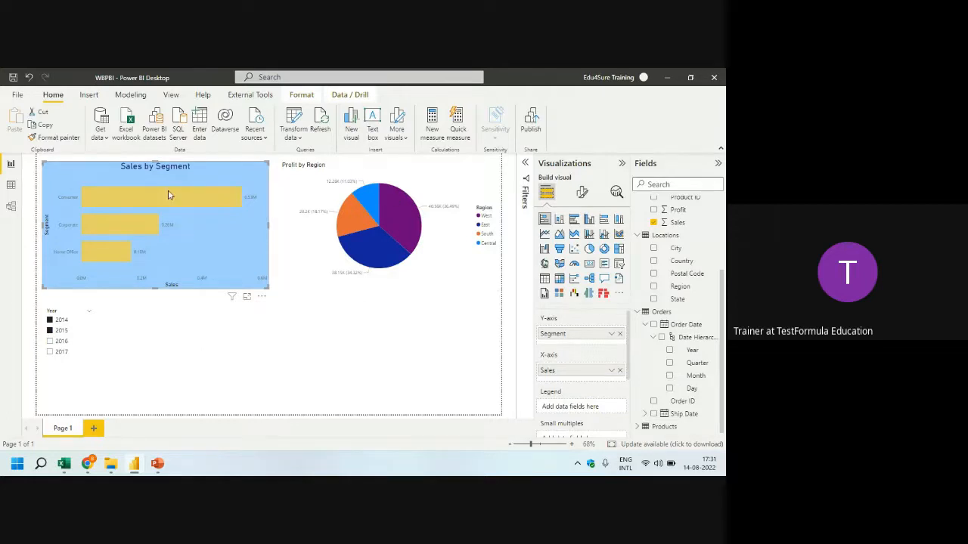
{"action": "mouse_move", "coordinate": [388, 211]}
{"action": "left_click", "coordinate": [451, 187]}
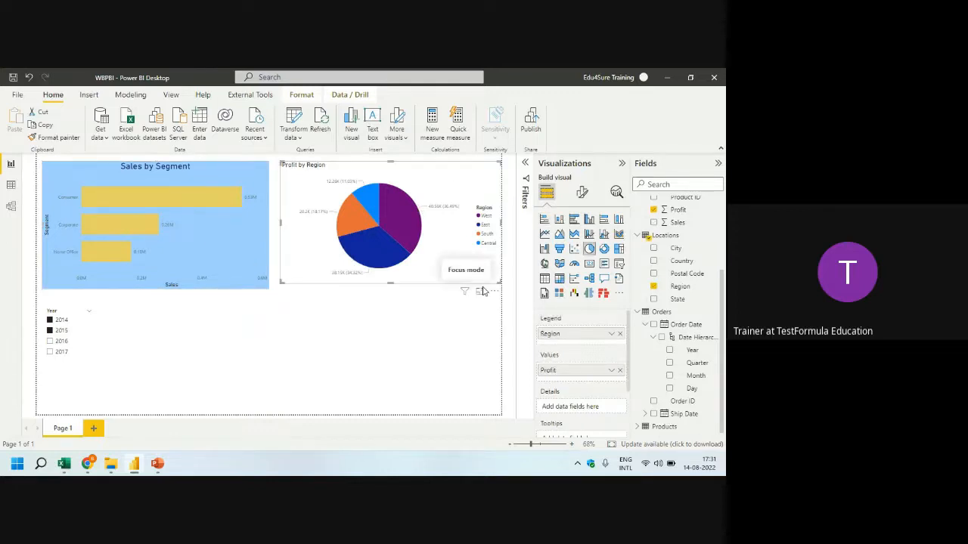
{"action": "left_click", "coordinate": [241, 231]}
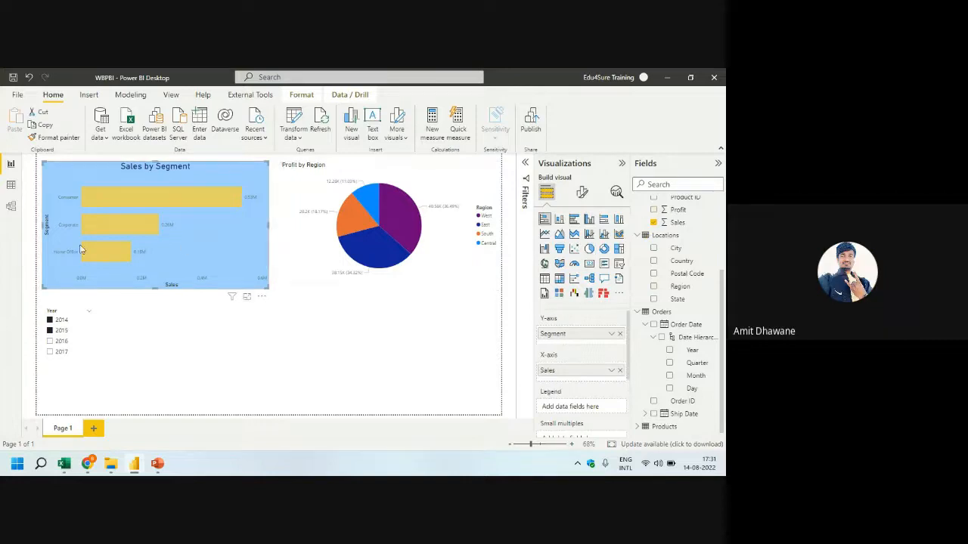
{"action": "left_click", "coordinate": [262, 297]}
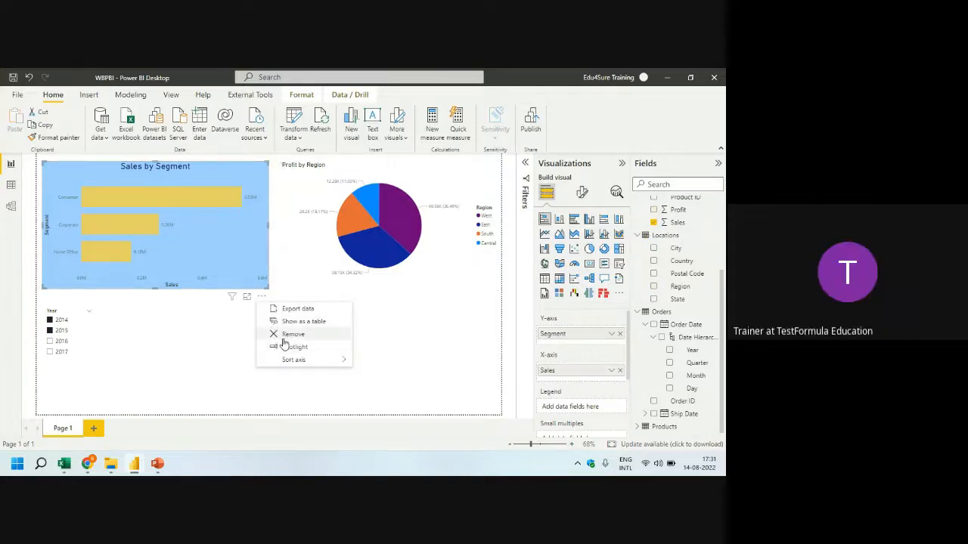
{"action": "left_click", "coordinate": [299, 347]}
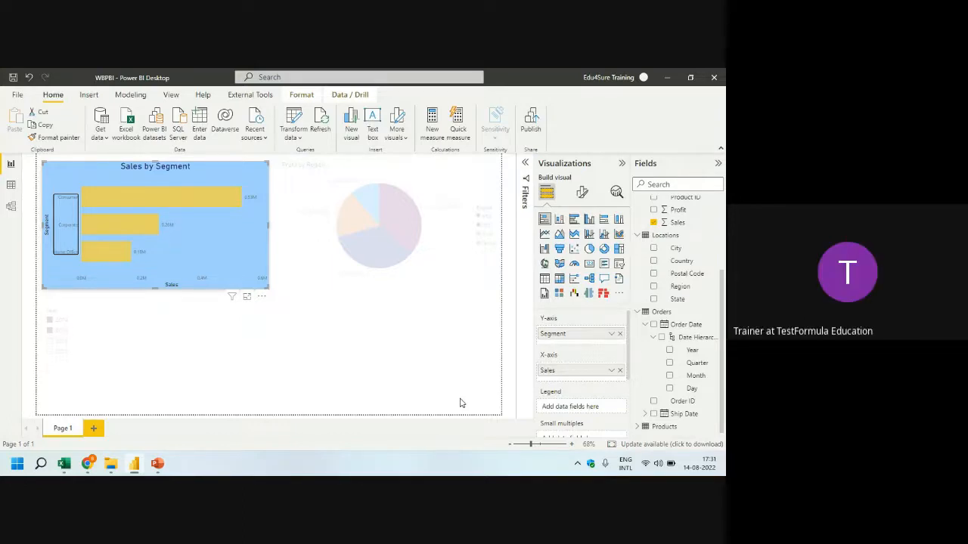
Sort the Sales by Segment bars by Segment in ascending order.
{"action": "left_click", "coordinate": [215, 258]}
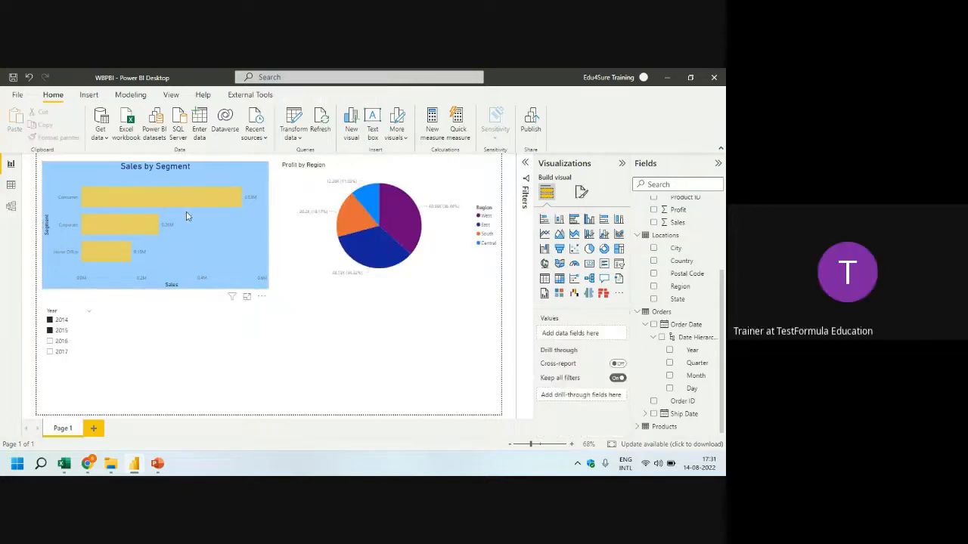
{"action": "left_click", "coordinate": [261, 297]}
{"action": "mouse_move", "coordinate": [308, 363]}
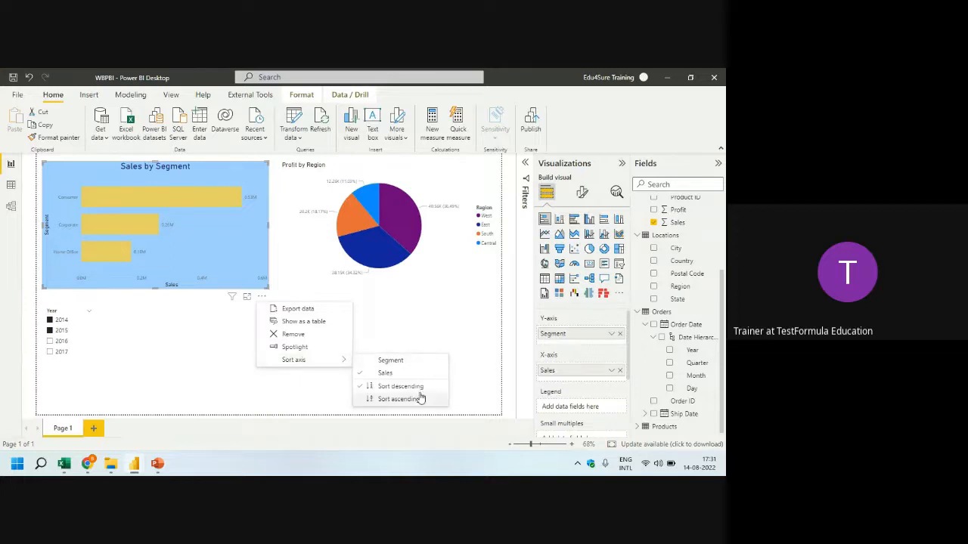
{"action": "left_click", "coordinate": [396, 361]}
{"action": "left_click", "coordinate": [262, 295]}
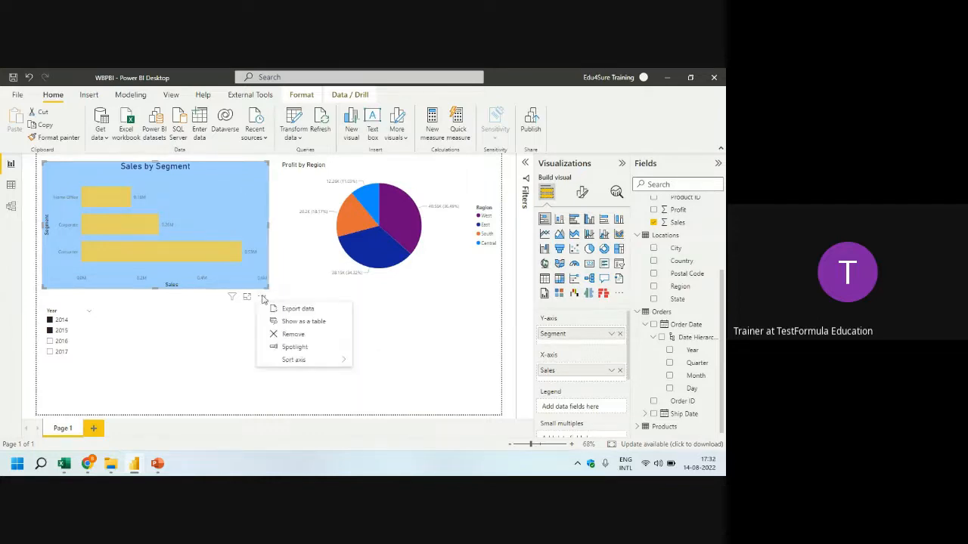
{"action": "left_click", "coordinate": [404, 399]}
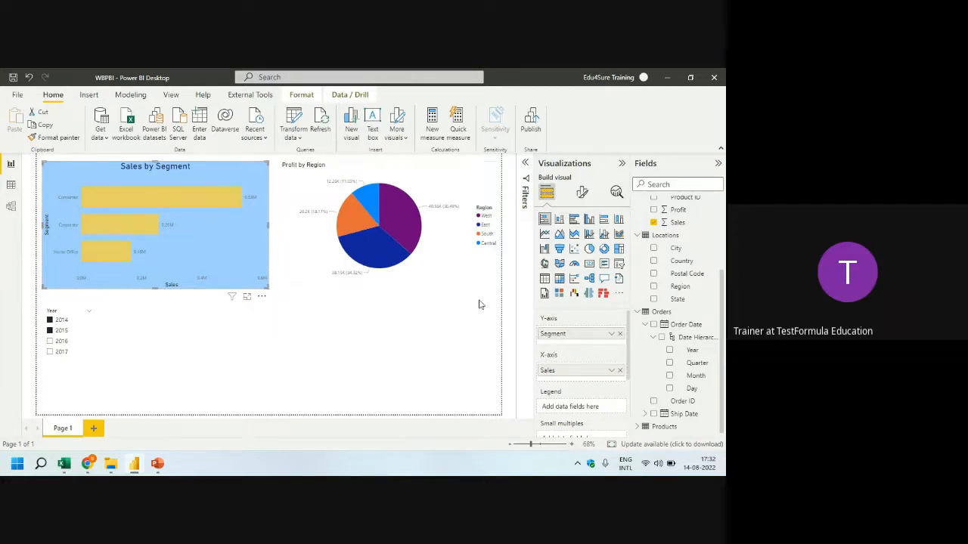
Expand the Filters pane and toggle the 2016, 2017 and 2015 boxes so only 2015 remains.
{"action": "left_click", "coordinate": [523, 166]}
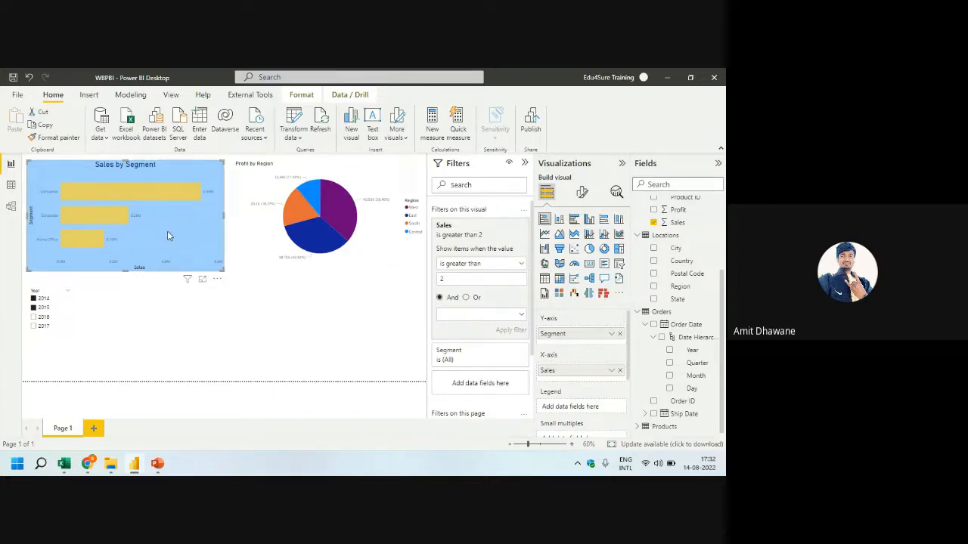
{"action": "left_click", "coordinate": [34, 318]}
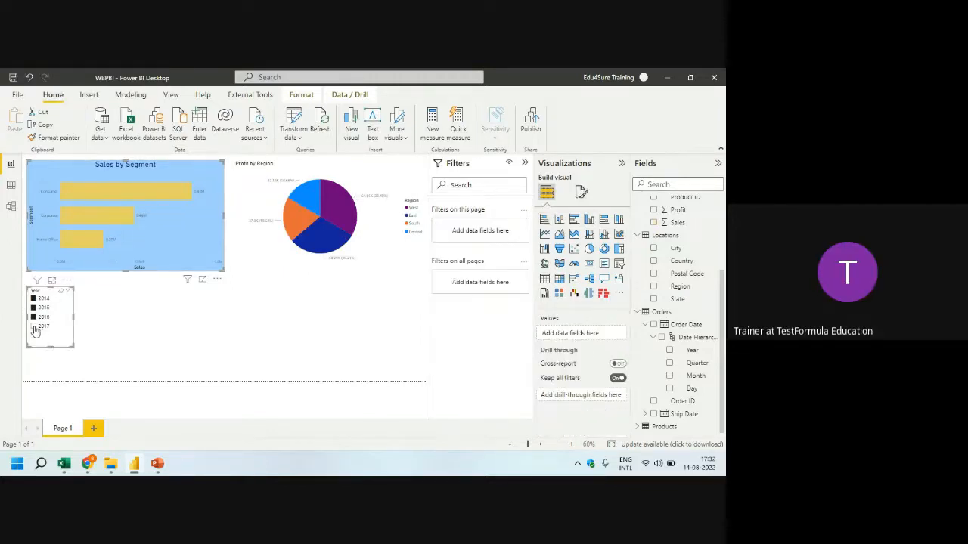
{"action": "left_click", "coordinate": [34, 328], "text": "ctrl"}
{"action": "left_click", "coordinate": [34, 308]}
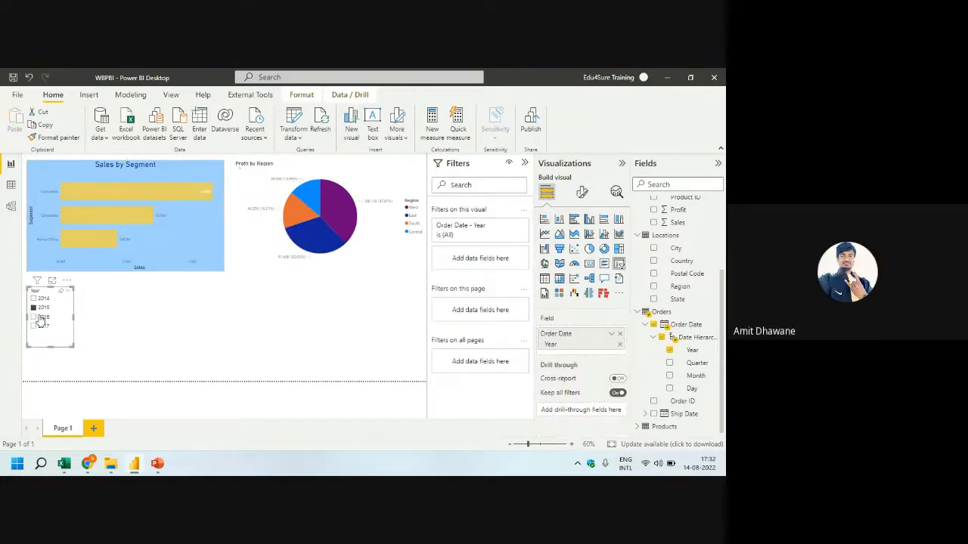
Select 2014 in the Year slicer so it replaces 2015.
{"action": "left_click", "coordinate": [33, 300]}
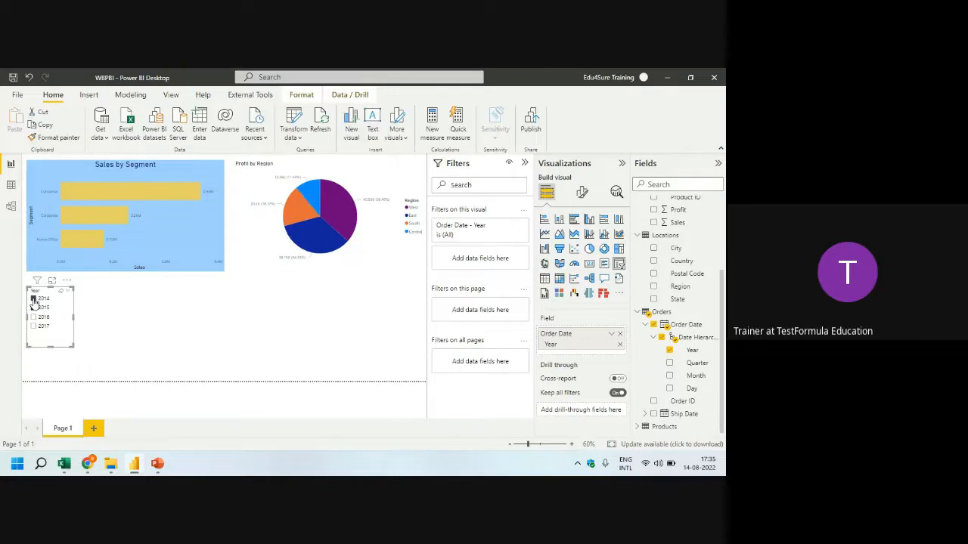
Add 2015 alongside 2014 in the Year slicer, then collapse the Filters pane.
{"action": "left_click", "coordinate": [33, 307], "text": "ctrl"}
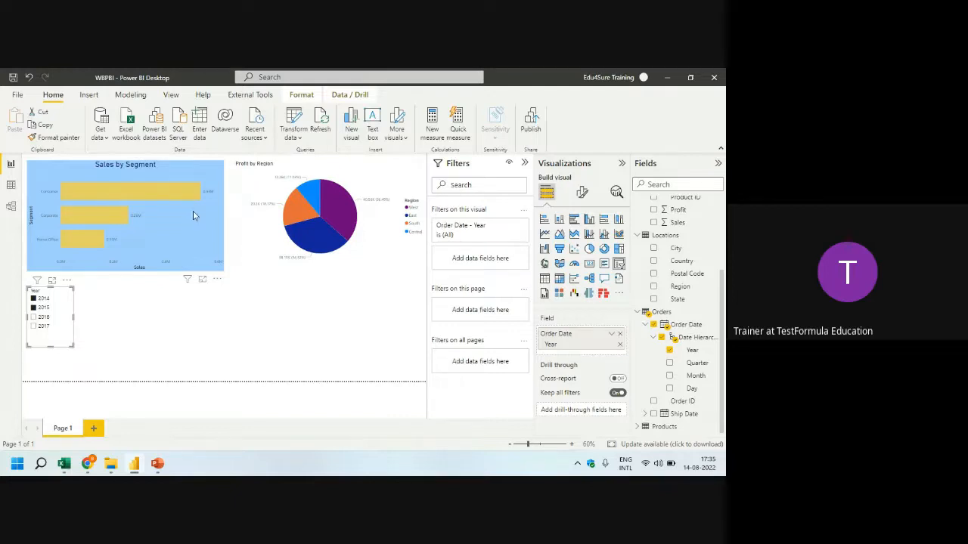
{"action": "left_click", "coordinate": [181, 223]}
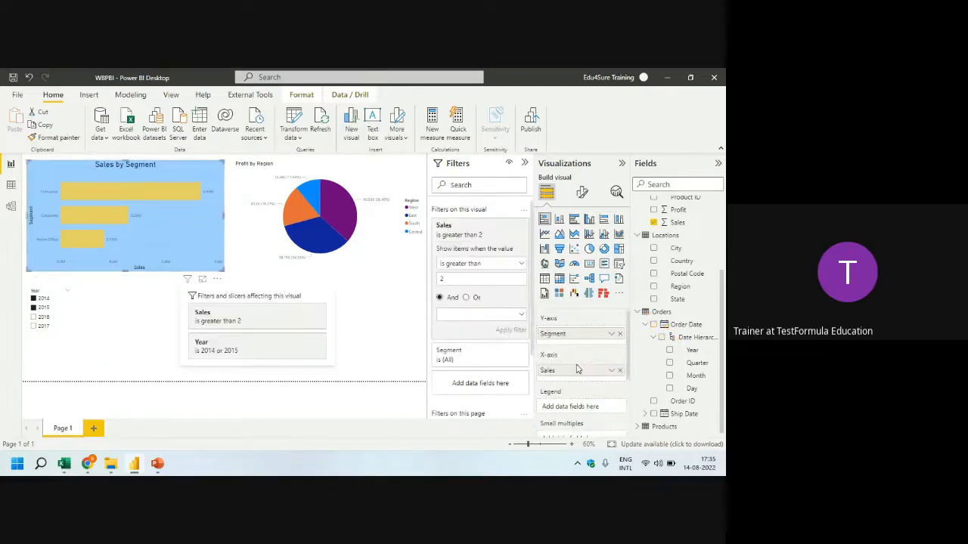
{"action": "left_click", "coordinate": [524, 163]}
{"action": "scroll", "coordinate": [559, 325], "scroll_direction": "down", "scroll_amount": 1}
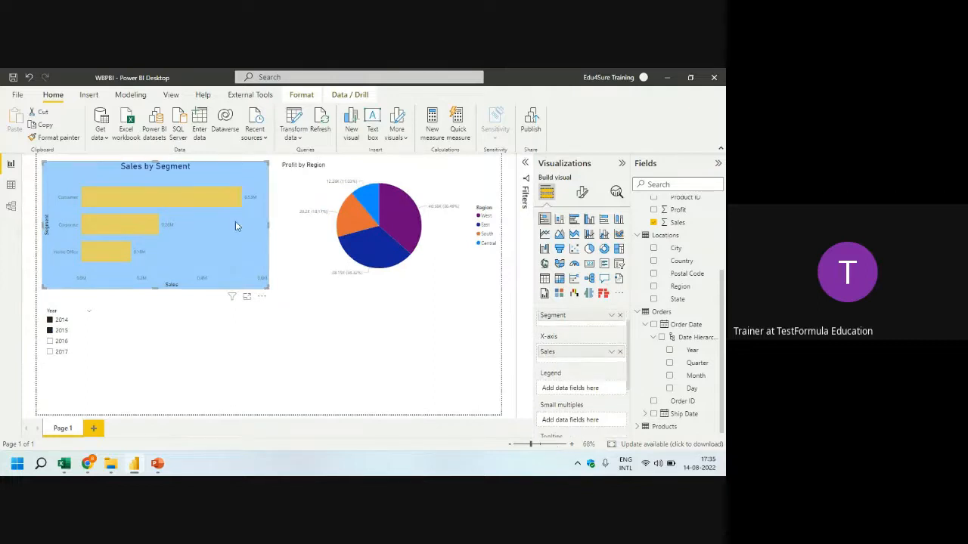
{"action": "mouse_move", "coordinate": [153, 198]}
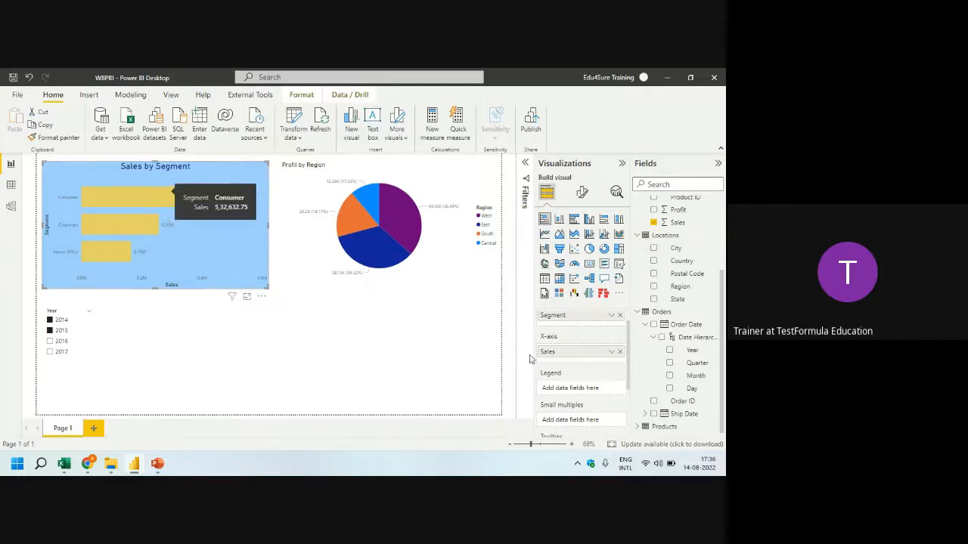
{"action": "scroll", "coordinate": [593, 389], "scroll_direction": "down", "scroll_amount": 2}
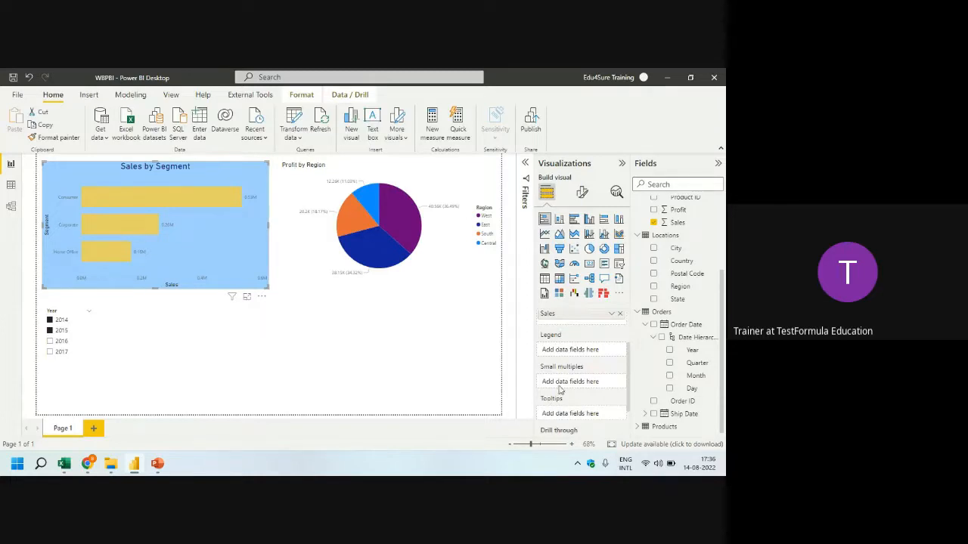
{"action": "mouse_move", "coordinate": [195, 201]}
{"action": "scroll", "coordinate": [684, 318], "scroll_direction": "up", "scroll_amount": 1}
Add Profit to the bar chart's Tooltips, retitling it Sales and Profit by Segment.
{"action": "left_click_drag", "start_coordinate": [677, 245], "coordinate": [579, 416]}
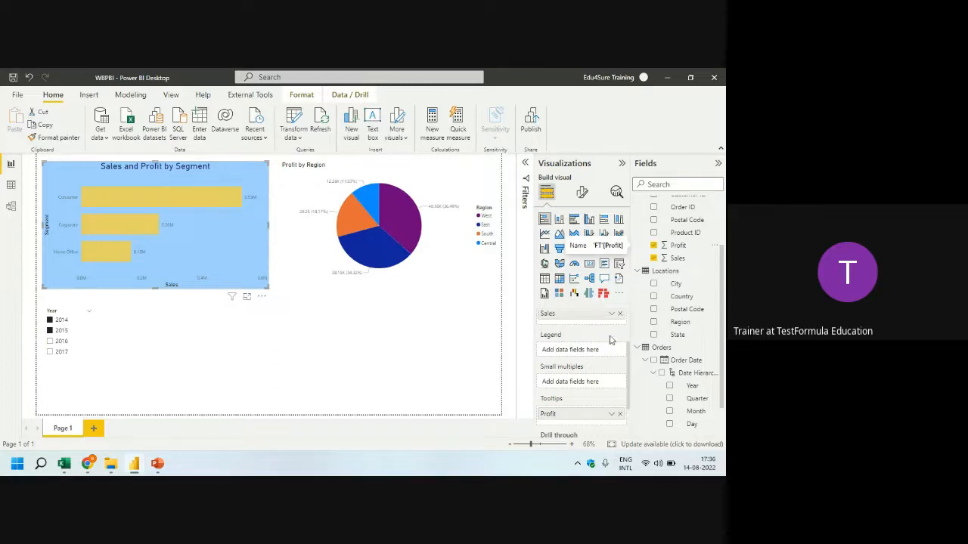
Put Region in the bar chart's Legend so each segment's bar stacks by Region.
{"action": "left_click_drag", "start_coordinate": [681, 323], "coordinate": [581, 352]}
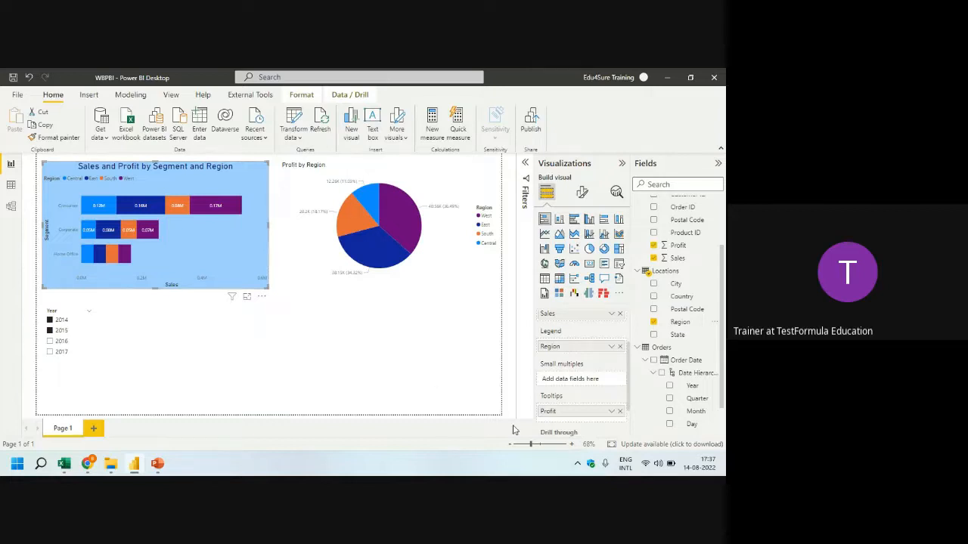
Add Segment as a detail on the Profit by Region pie chart, then remove it again.
{"action": "left_click", "coordinate": [414, 193]}
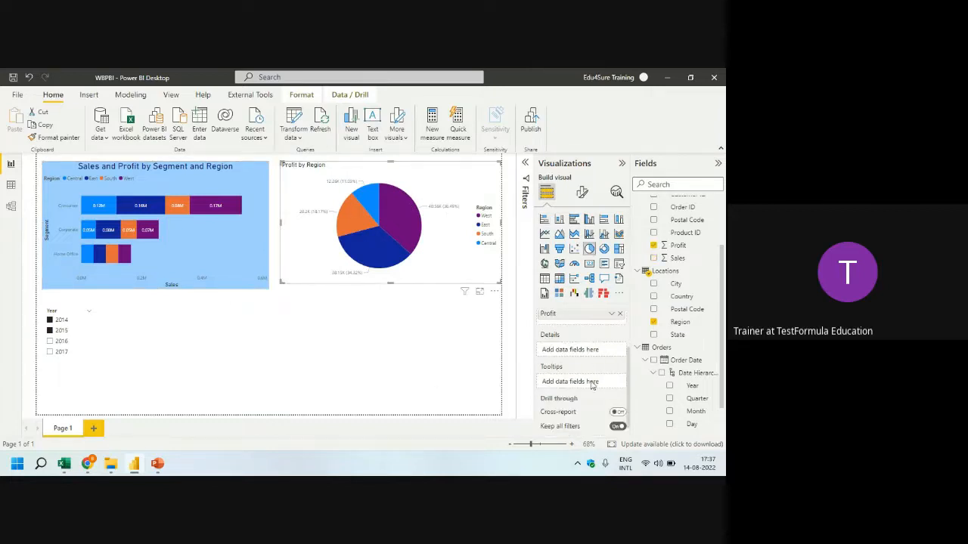
{"action": "scroll", "coordinate": [592, 384], "scroll_direction": "up", "scroll_amount": 2}
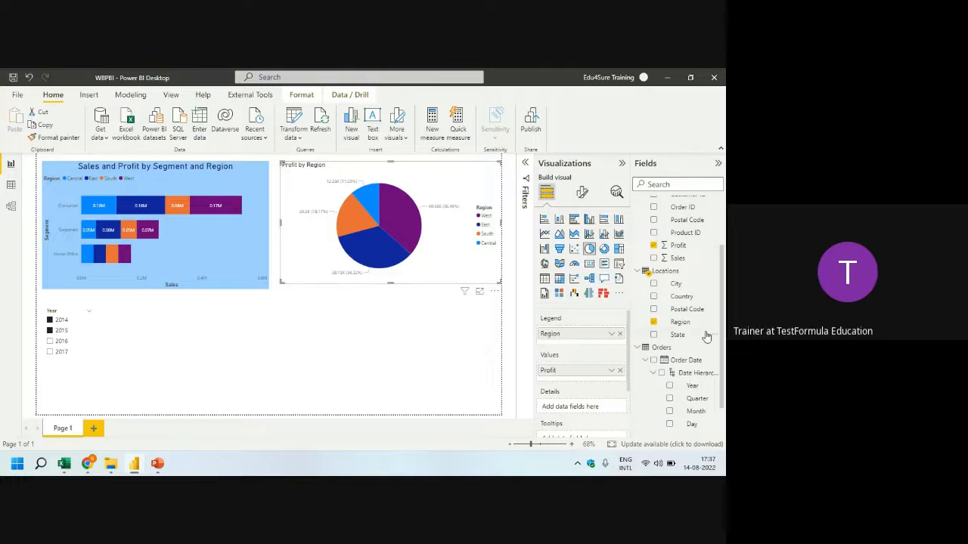
{"action": "scroll", "coordinate": [688, 339], "scroll_direction": "up", "scroll_amount": 1}
{"action": "scroll", "coordinate": [688, 339], "scroll_direction": "up", "scroll_amount": 3}
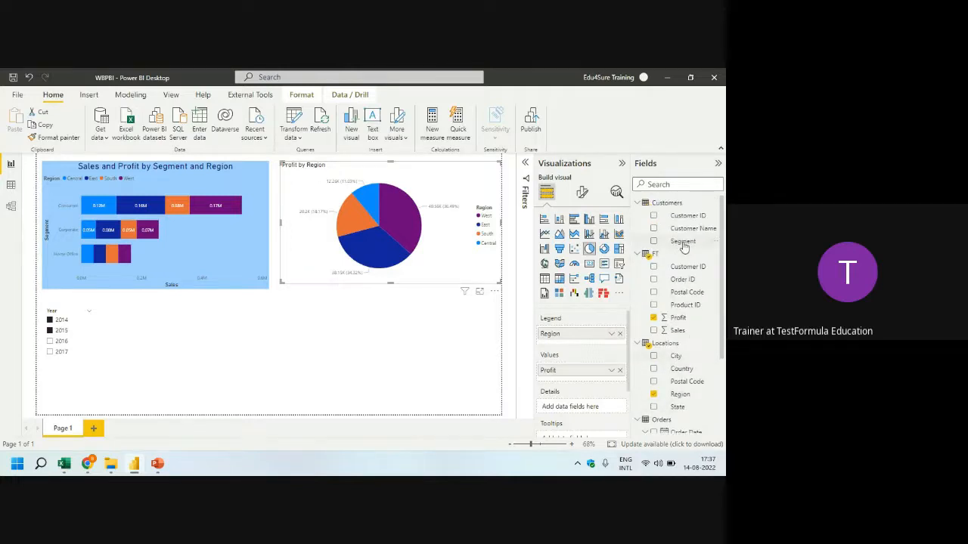
{"action": "left_click", "coordinate": [683, 247]}
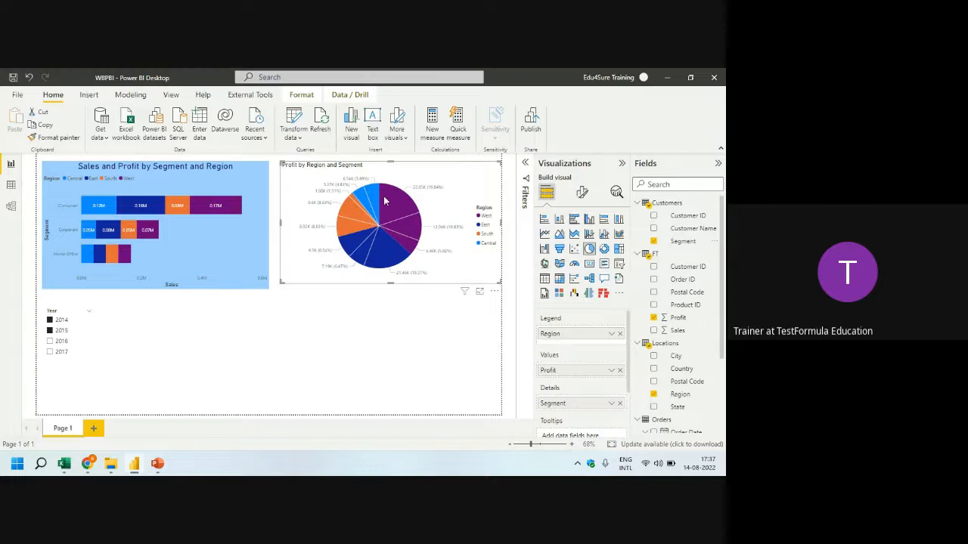
{"action": "left_click", "coordinate": [620, 404]}
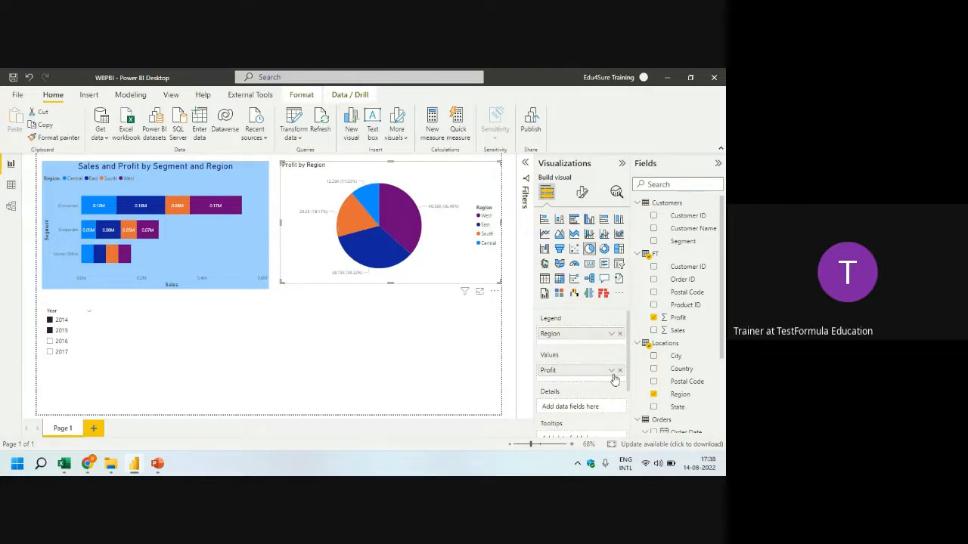
Remove Region from the pie chart's Legend and drag it back to re-split Profit by Region.
{"action": "left_click", "coordinate": [619, 333]}
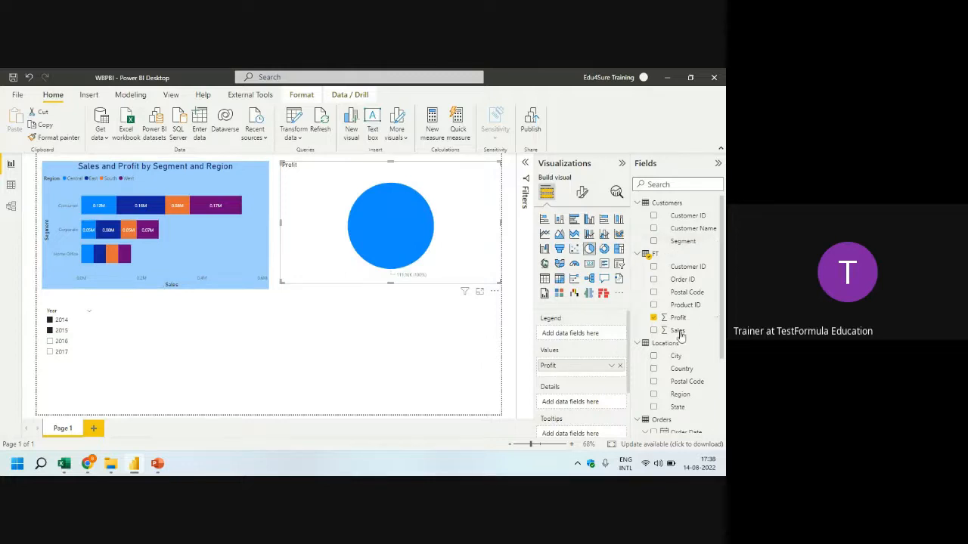
{"action": "left_click_drag", "start_coordinate": [680, 394], "coordinate": [579, 333]}
{"action": "left_click", "coordinate": [238, 242]}
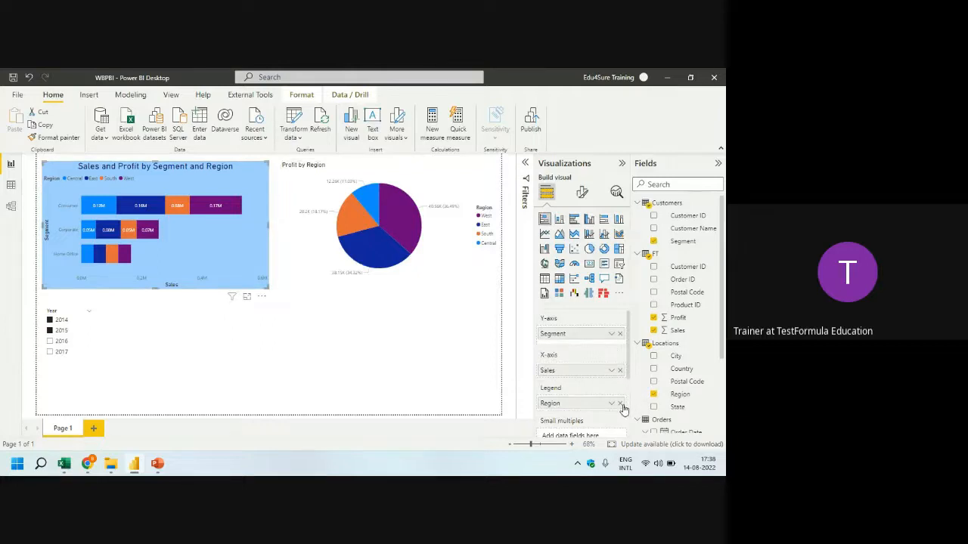
Remove Region from the bar chart's Legend, leaving plain Sales bars per segment.
{"action": "left_click", "coordinate": [620, 404]}
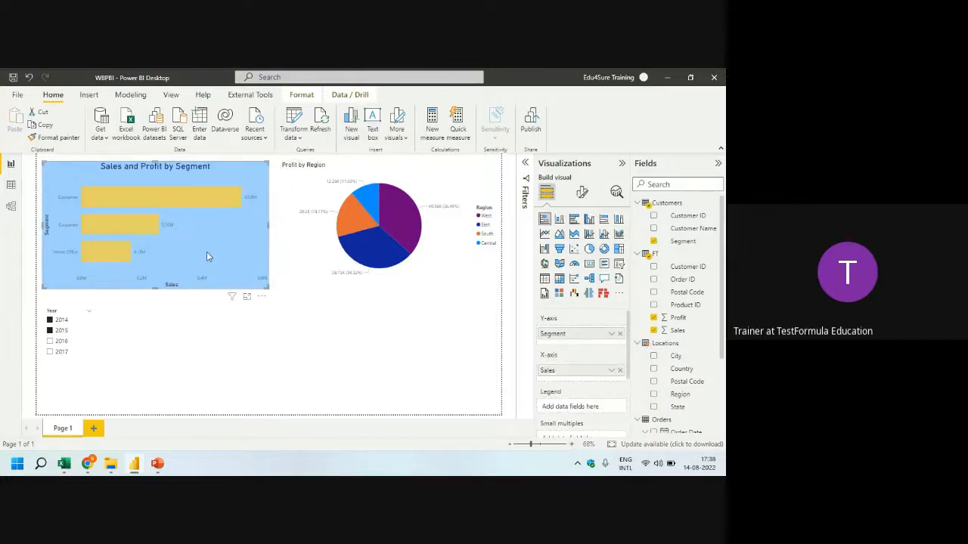
{"action": "mouse_move", "coordinate": [160, 200]}
{"action": "scroll", "coordinate": [583, 332], "scroll_direction": "down", "scroll_amount": 2}
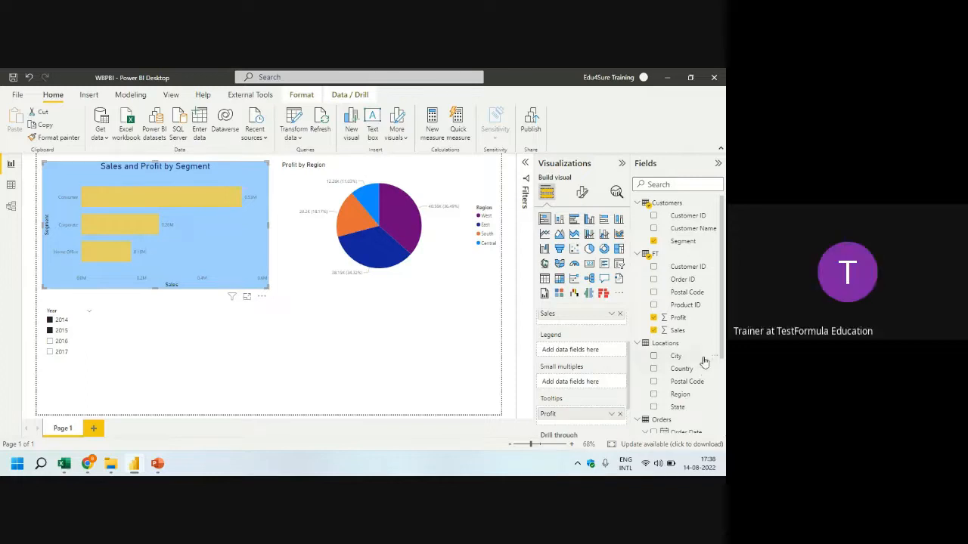
Show Region as small multiples (Central, East, South, West panels) and remove Profit from the tooltips.
{"action": "left_click_drag", "start_coordinate": [680, 399], "coordinate": [571, 382]}
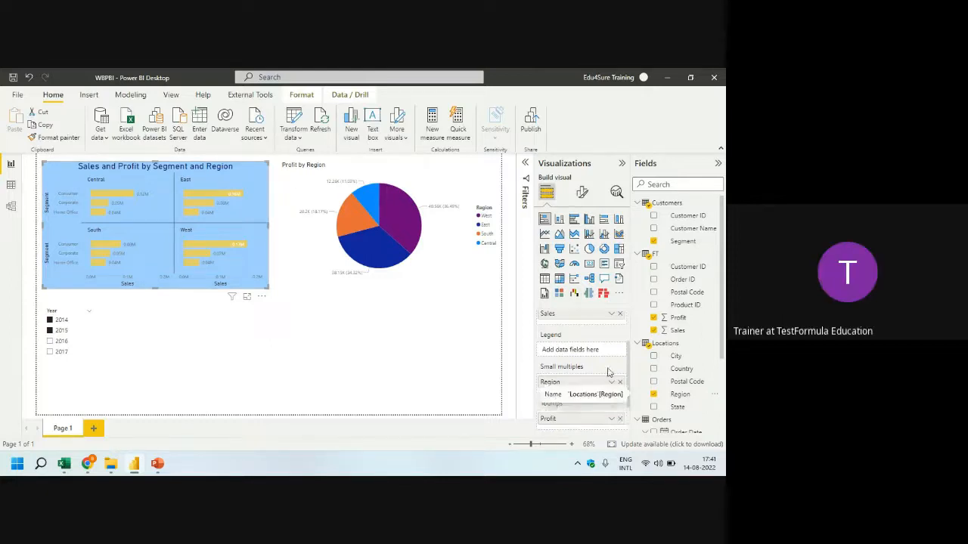
{"action": "left_click", "coordinate": [620, 419]}
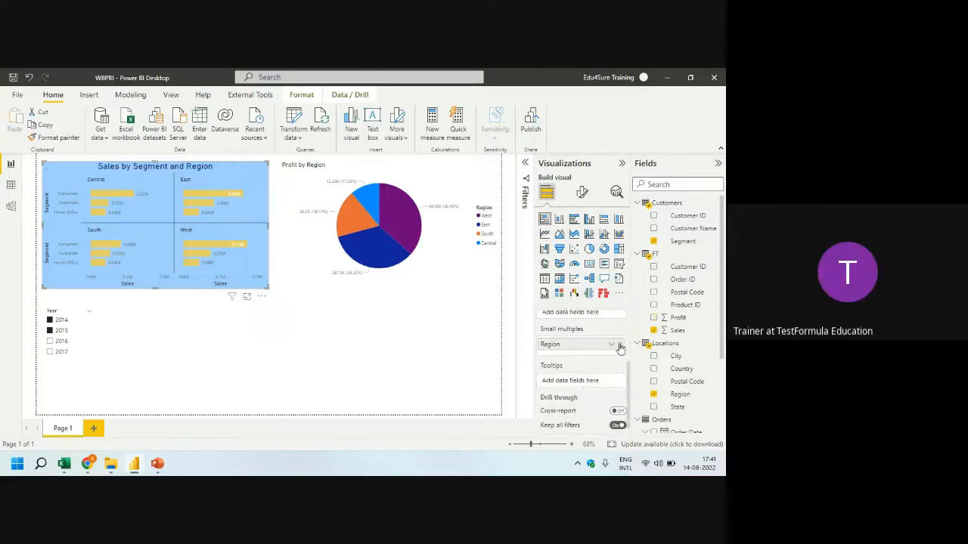
Remove Region from Small multiples, put Profit back in Tooltips, and add a blank Page 2.
{"action": "left_click", "coordinate": [619, 344]}
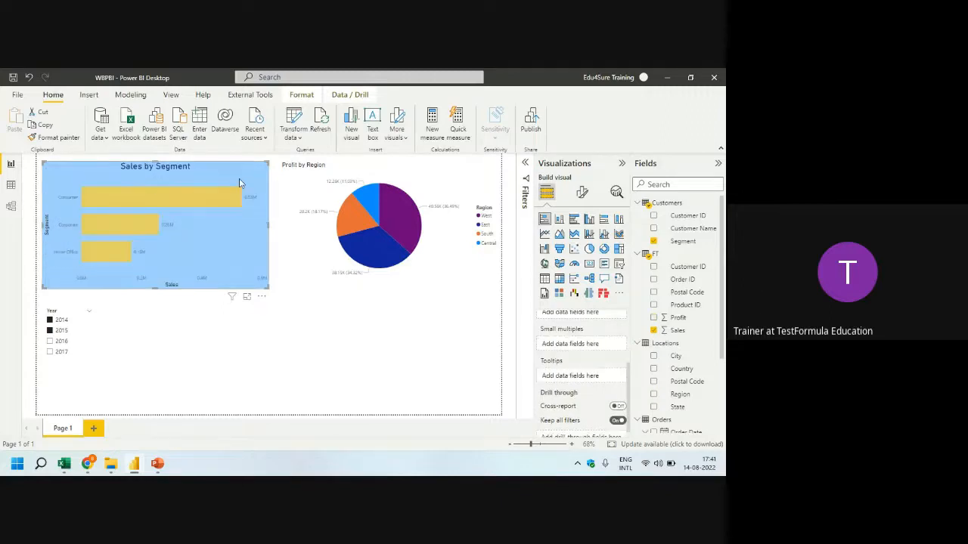
{"action": "mouse_move", "coordinate": [149, 198]}
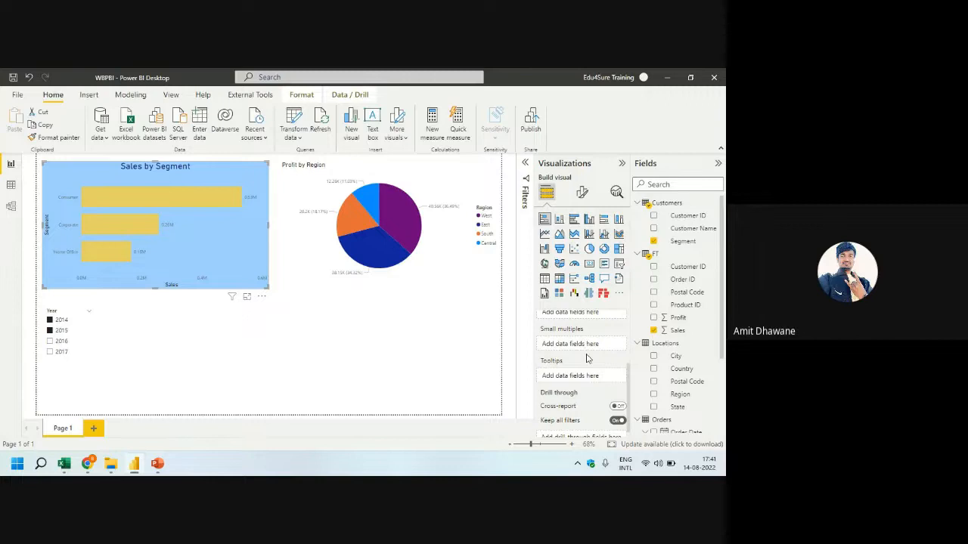
{"action": "left_click_drag", "start_coordinate": [667, 318], "coordinate": [594, 376]}
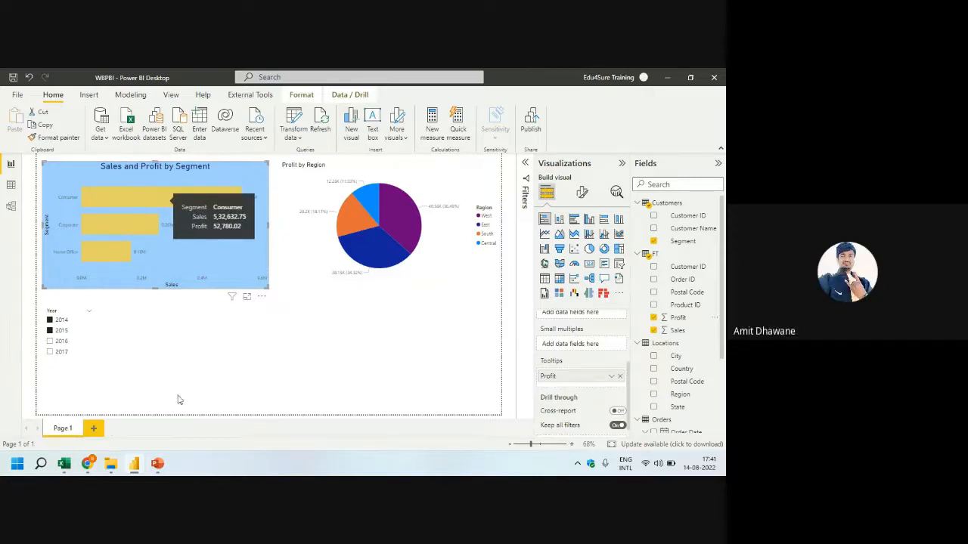
{"action": "left_click", "coordinate": [92, 428]}
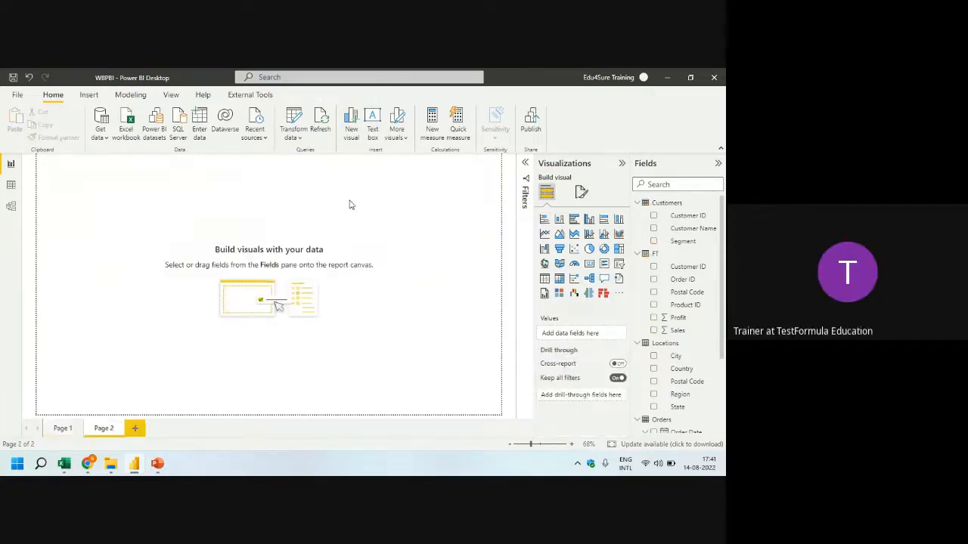
Add a map visual to Page 2 and drag its corner to enlarge it.
{"action": "left_click", "coordinate": [544, 265]}
{"action": "left_click_drag", "start_coordinate": [142, 253], "coordinate": [390, 381]}
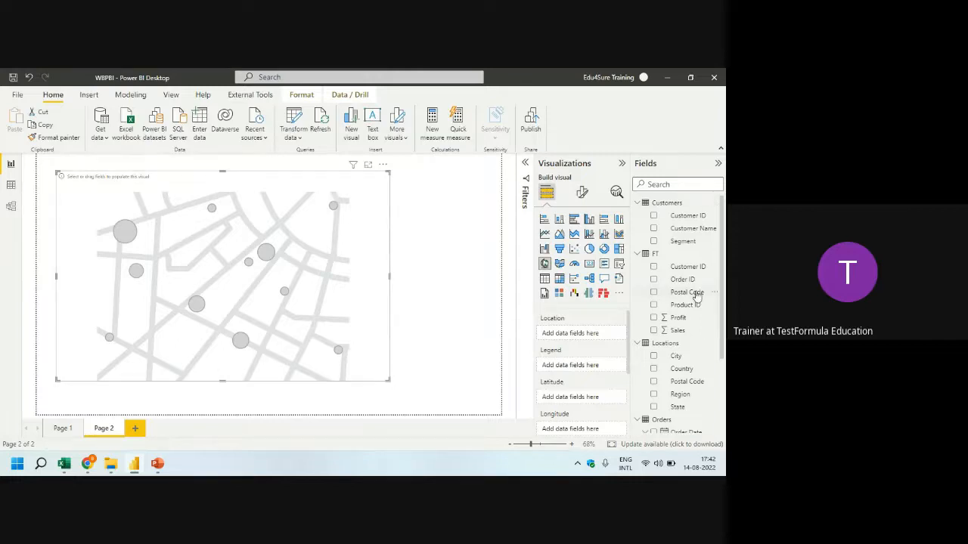
Tick State and Sales to plot Sales by State bubbles, then widen the map.
{"action": "scroll", "coordinate": [692, 325], "scroll_direction": "down", "scroll_amount": 2}
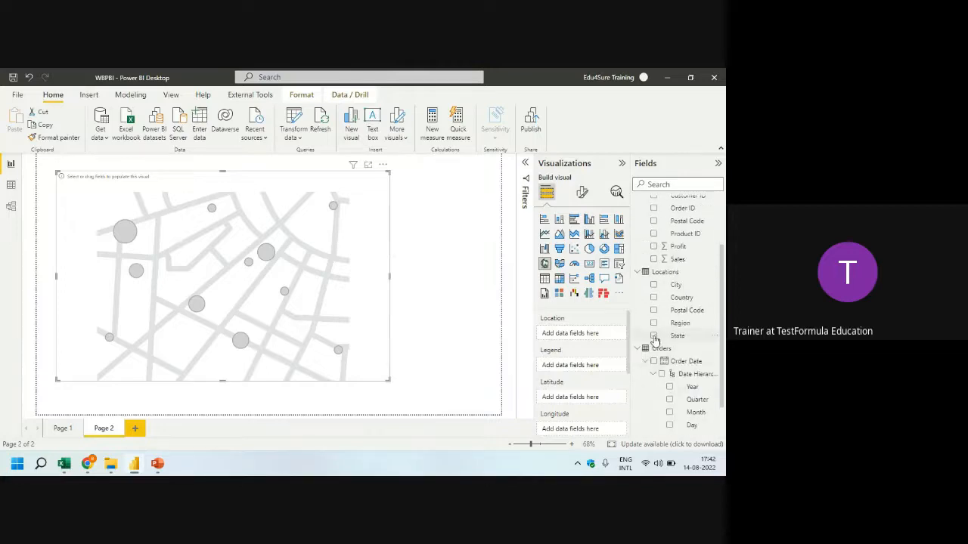
{"action": "left_click", "coordinate": [654, 337]}
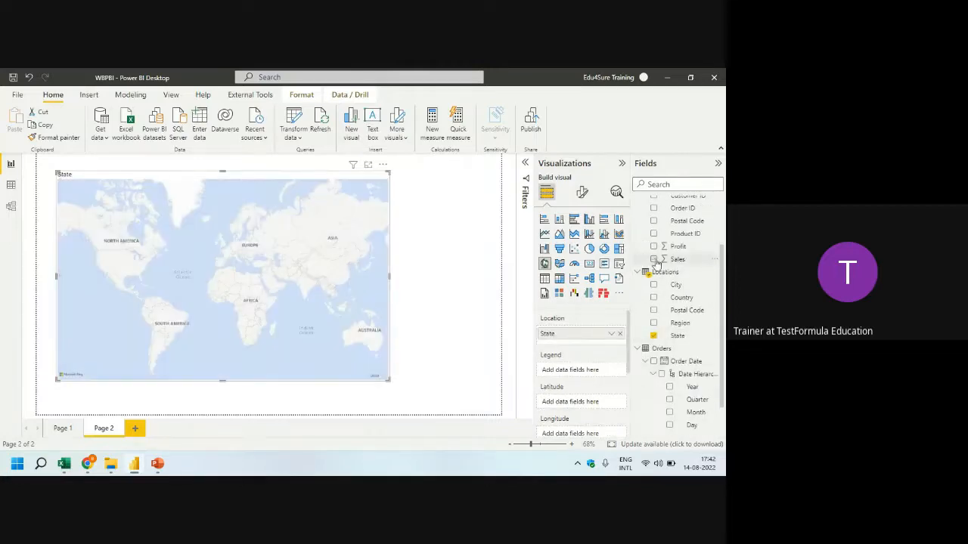
{"action": "left_click", "coordinate": [655, 260]}
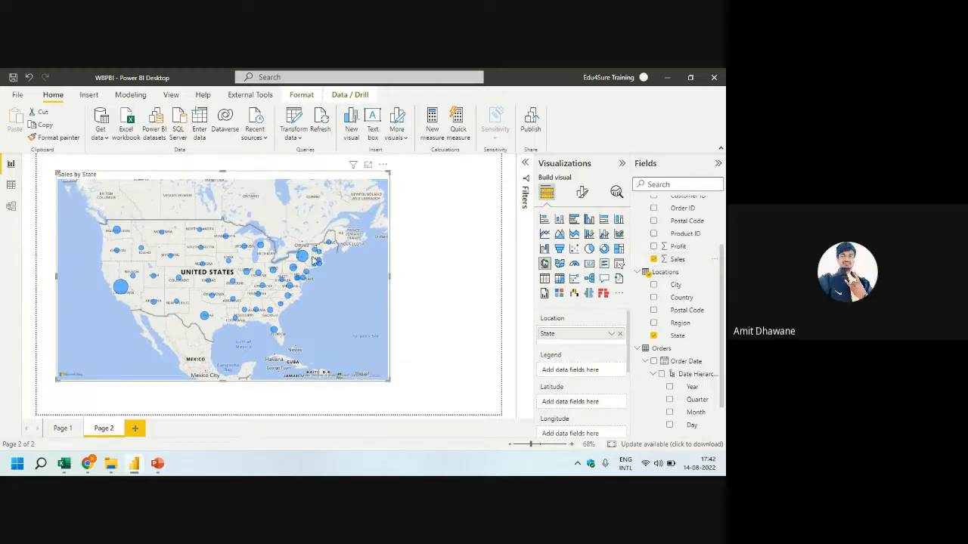
{"action": "mouse_move", "coordinate": [305, 260]}
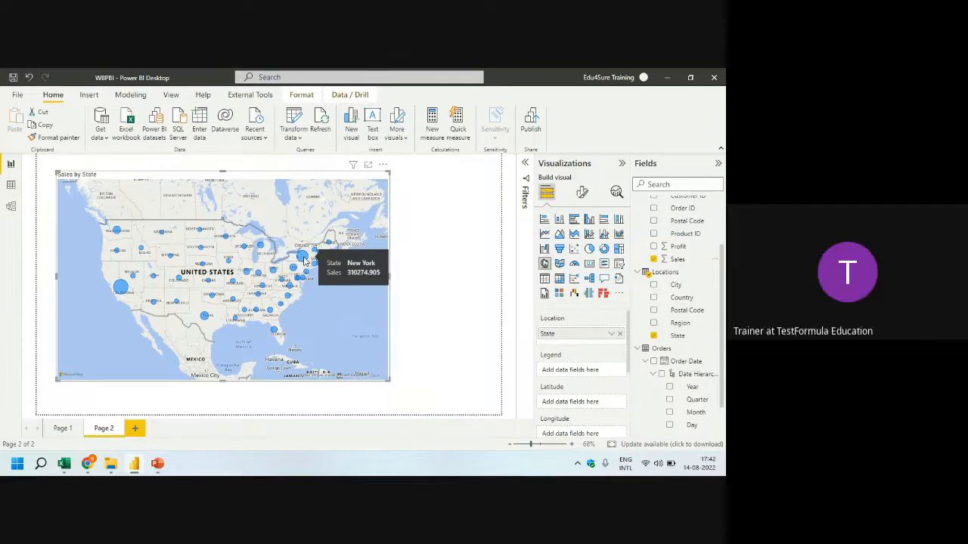
{"action": "left_click_drag", "start_coordinate": [389, 380], "coordinate": [476, 387]}
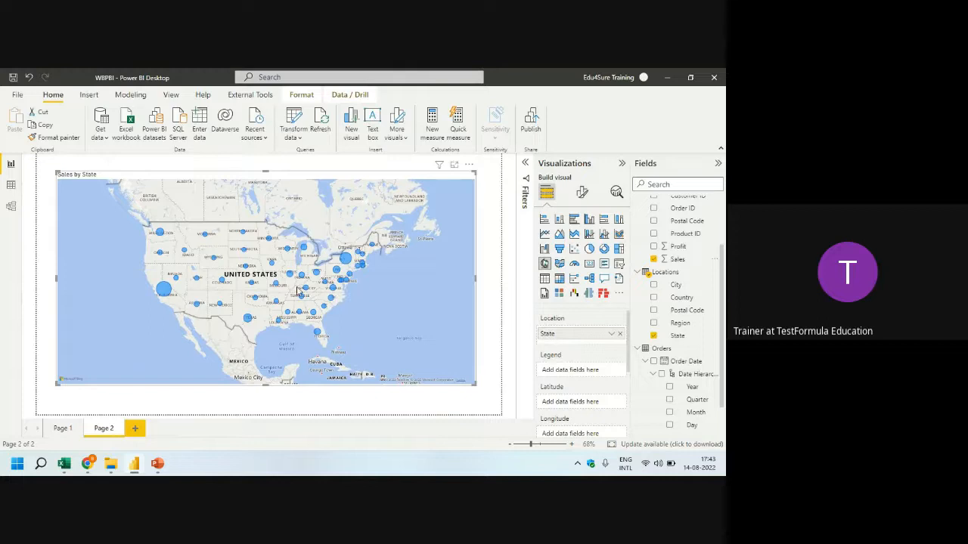
{"action": "left_click", "coordinate": [469, 165]}
{"action": "left_click", "coordinate": [508, 190]}
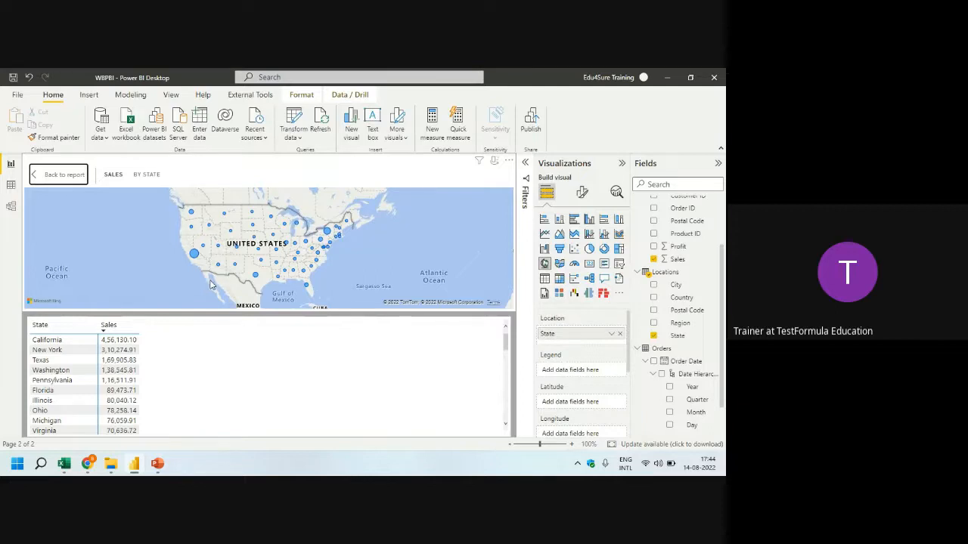
{"action": "left_click", "coordinate": [63, 174]}
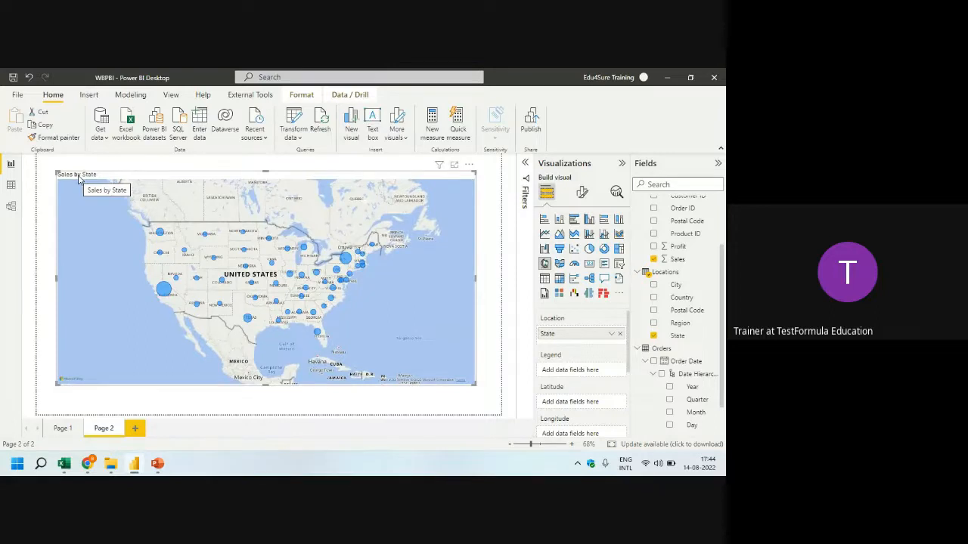
Exclude the New York and California bubbles, then clear those exclusions in the Filters pane.
{"action": "right_click", "coordinate": [343, 260]}
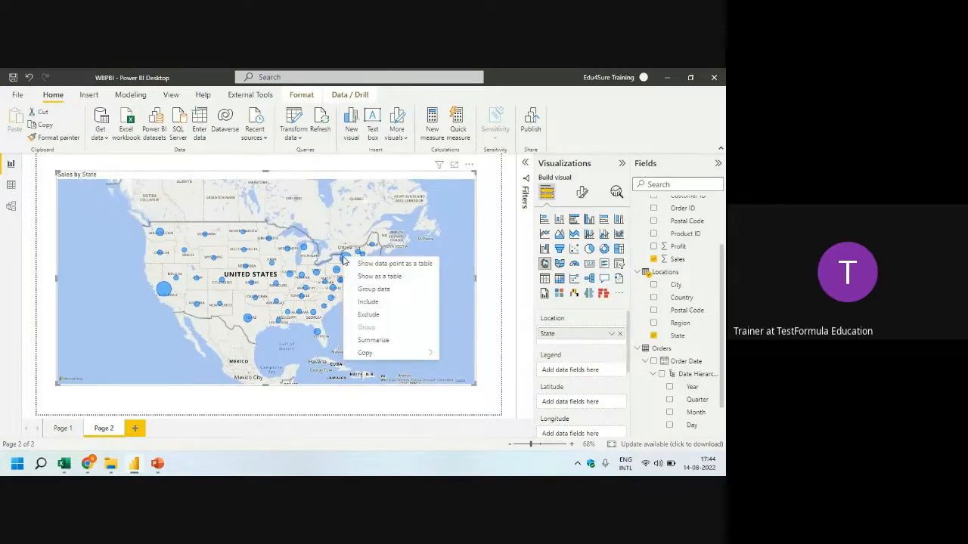
{"action": "left_click", "coordinate": [368, 314]}
{"action": "right_click", "coordinate": [166, 291]}
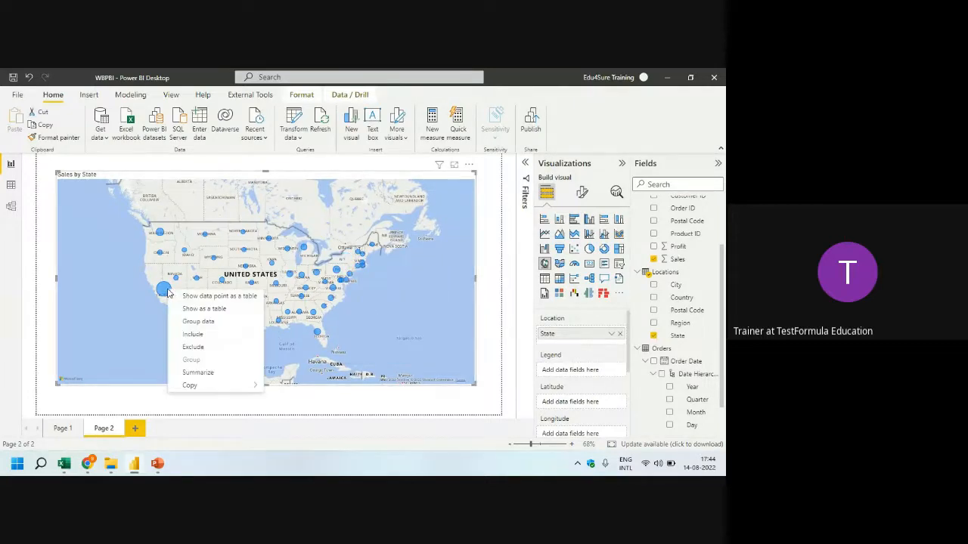
{"action": "left_click", "coordinate": [203, 352]}
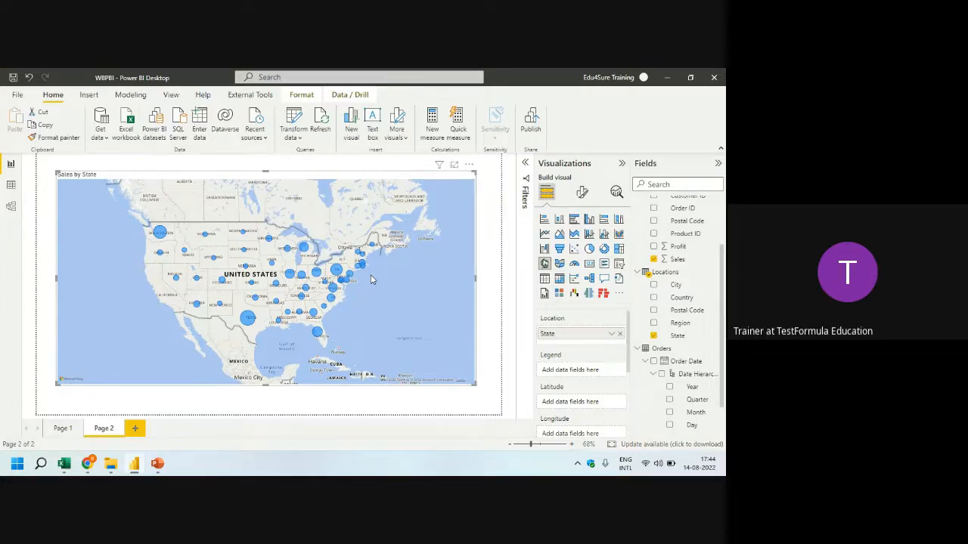
{"action": "left_click", "coordinate": [526, 166]}
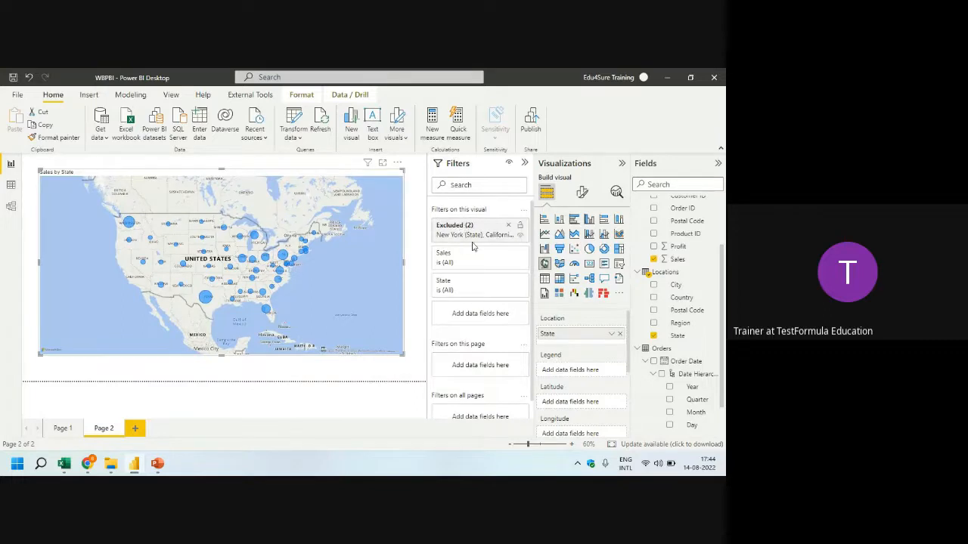
{"action": "left_click", "coordinate": [508, 226]}
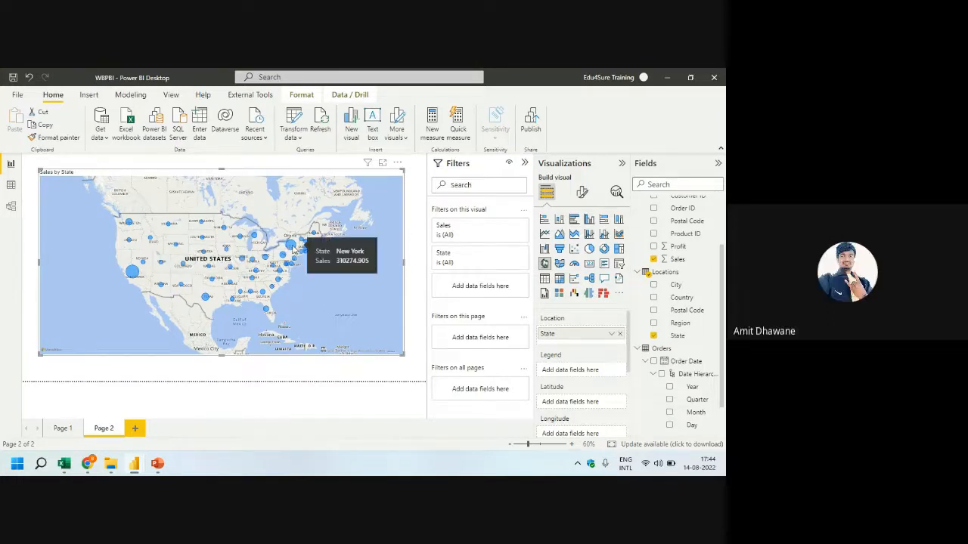
Exclude New York and California from the map again and collapse the Filters pane.
{"action": "right_click", "coordinate": [293, 249]}
{"action": "left_click", "coordinate": [324, 307]}
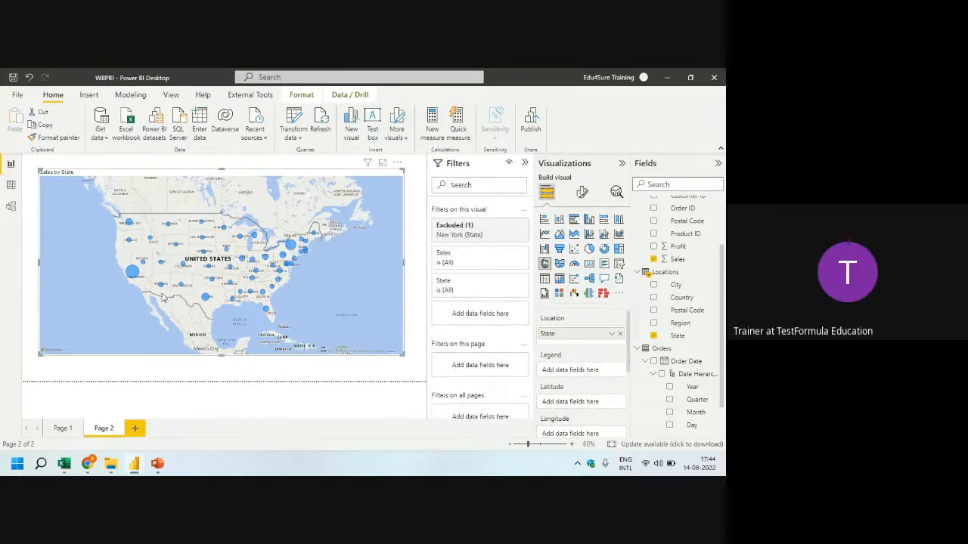
{"action": "right_click", "coordinate": [133, 273]}
{"action": "left_click", "coordinate": [167, 332]}
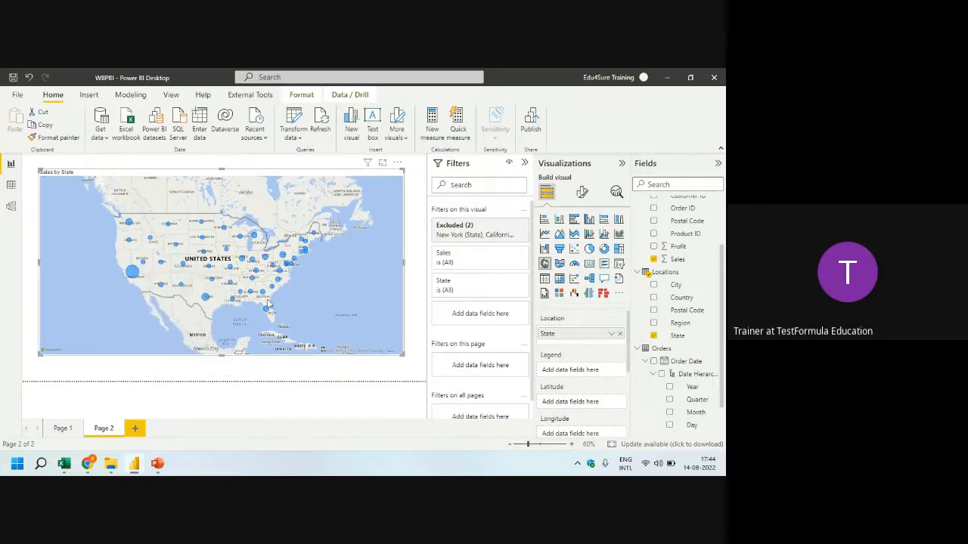
{"action": "left_click", "coordinate": [524, 163]}
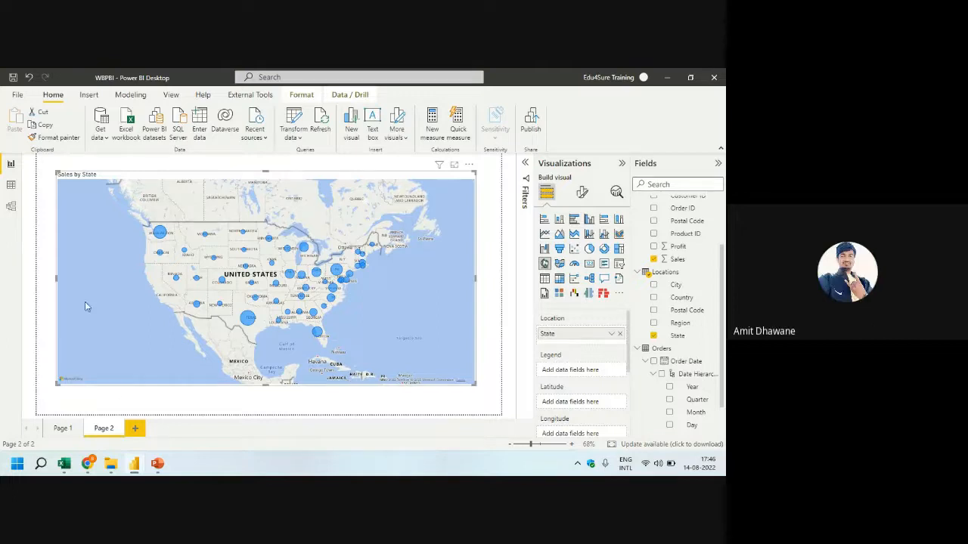
Open the Power BI Options dialog from the File menu's Options and settings.
{"action": "left_click", "coordinate": [13, 96]}
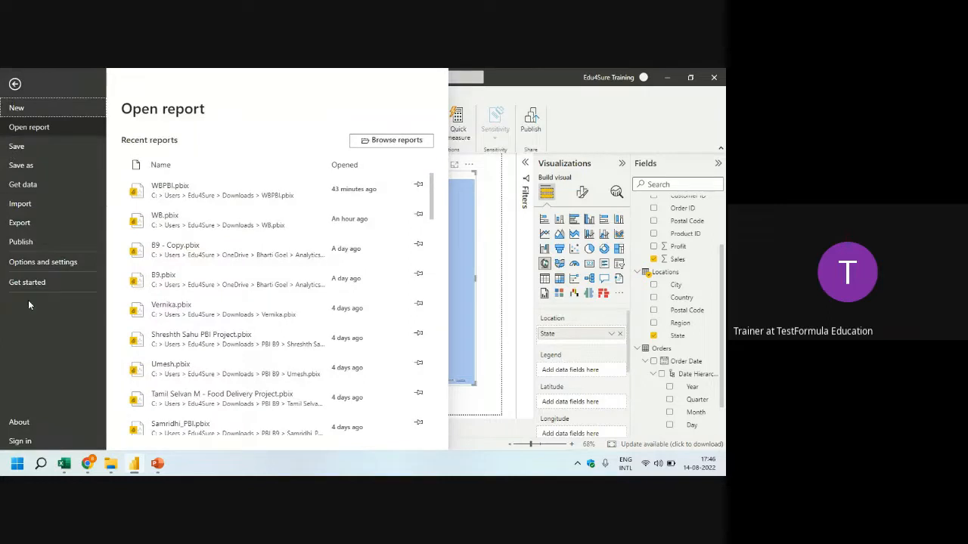
{"action": "left_click", "coordinate": [35, 262]}
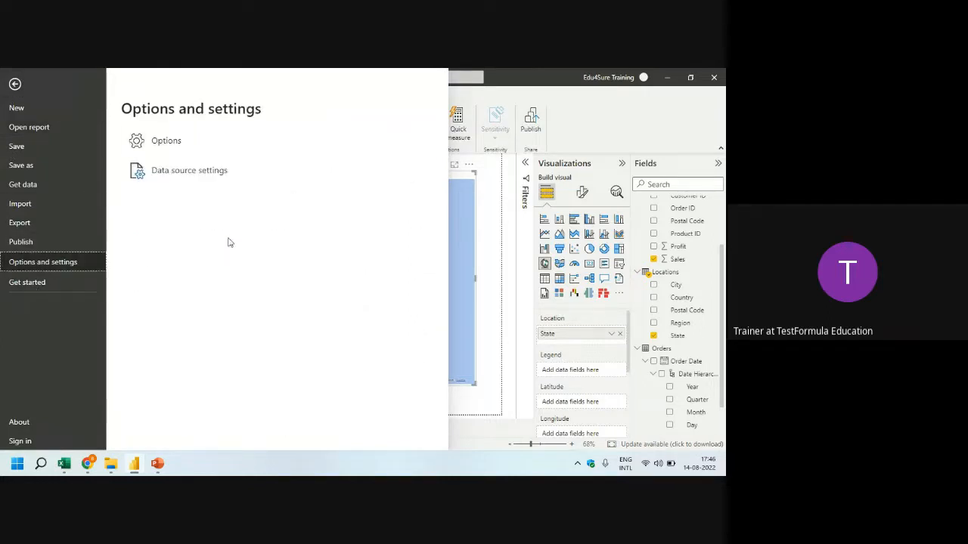
{"action": "left_click", "coordinate": [182, 143]}
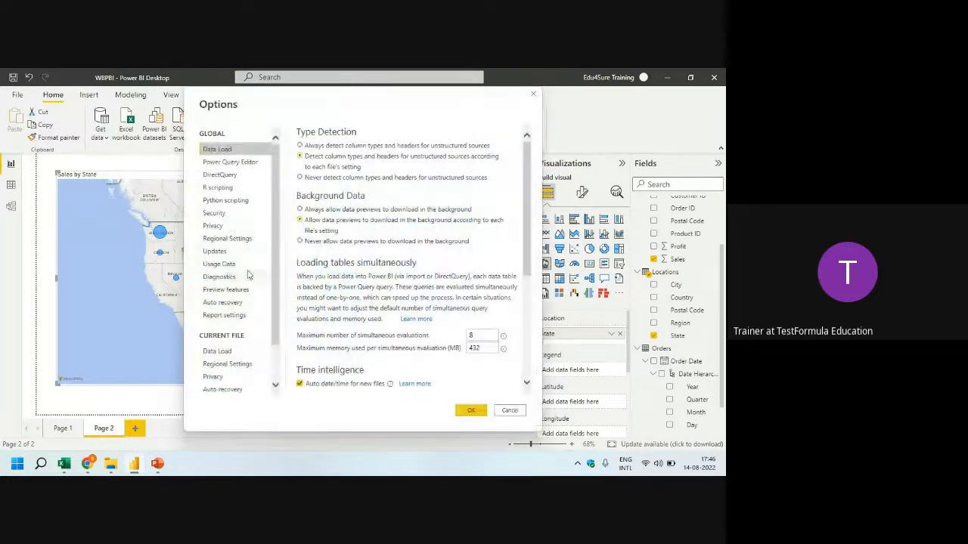
{"action": "scroll", "coordinate": [244, 262], "scroll_direction": "down", "scroll_amount": 2}
{"action": "scroll", "coordinate": [250, 230], "scroll_direction": "up", "scroll_amount": 2}
Browse Report settings through Security, confirm 'Use Map and Filled Map visuals' is checked, and accept.
{"action": "left_click", "coordinate": [229, 316]}
{"action": "left_click", "coordinate": [222, 302]}
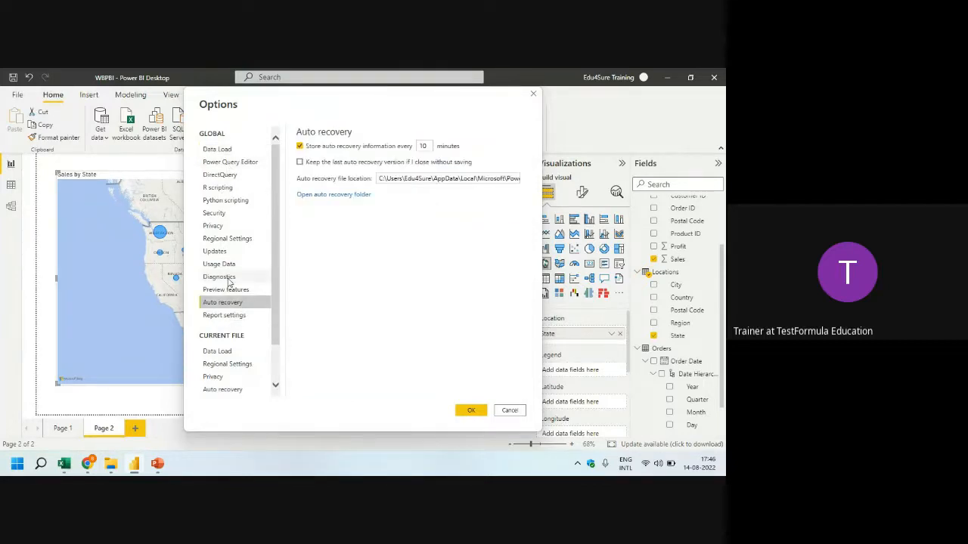
{"action": "left_click", "coordinate": [219, 277]}
{"action": "left_click", "coordinate": [215, 224]}
{"action": "left_click", "coordinate": [217, 214]}
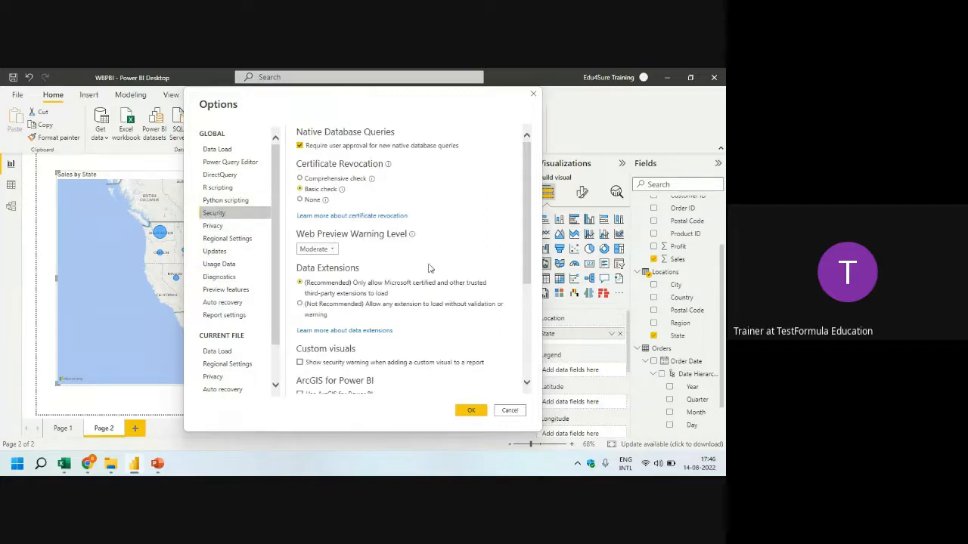
{"action": "scroll", "coordinate": [428, 267], "scroll_direction": "down", "scroll_amount": 3}
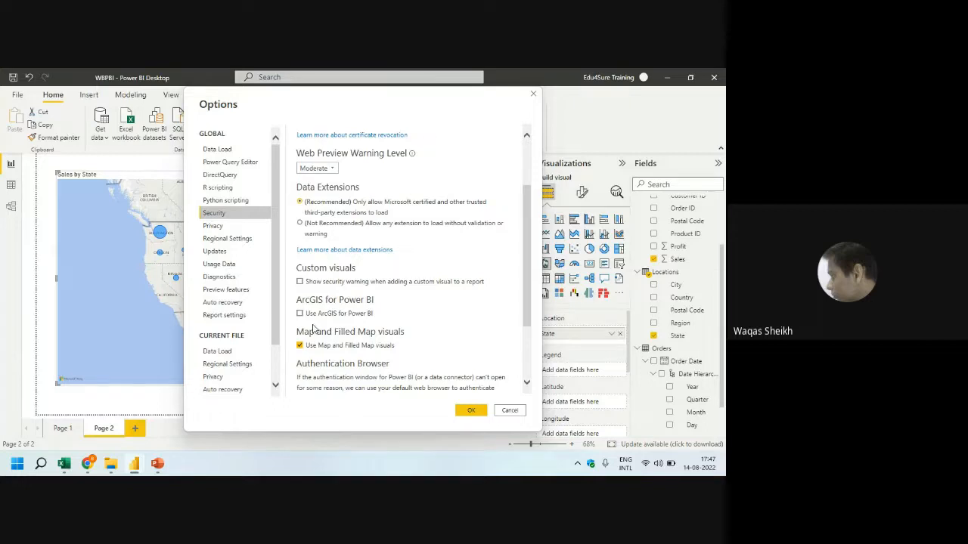
{"action": "left_click", "coordinate": [468, 410]}
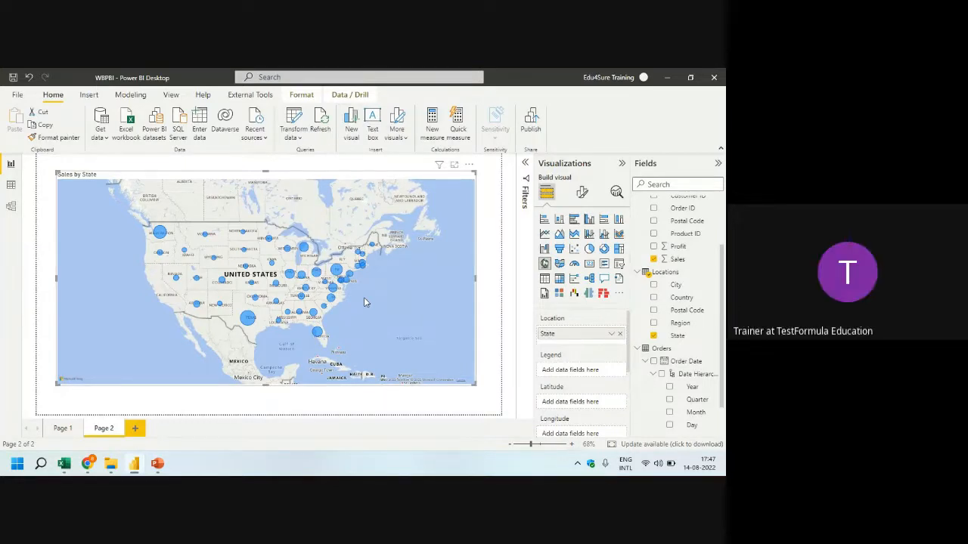
{"action": "left_click", "coordinate": [15, 94]}
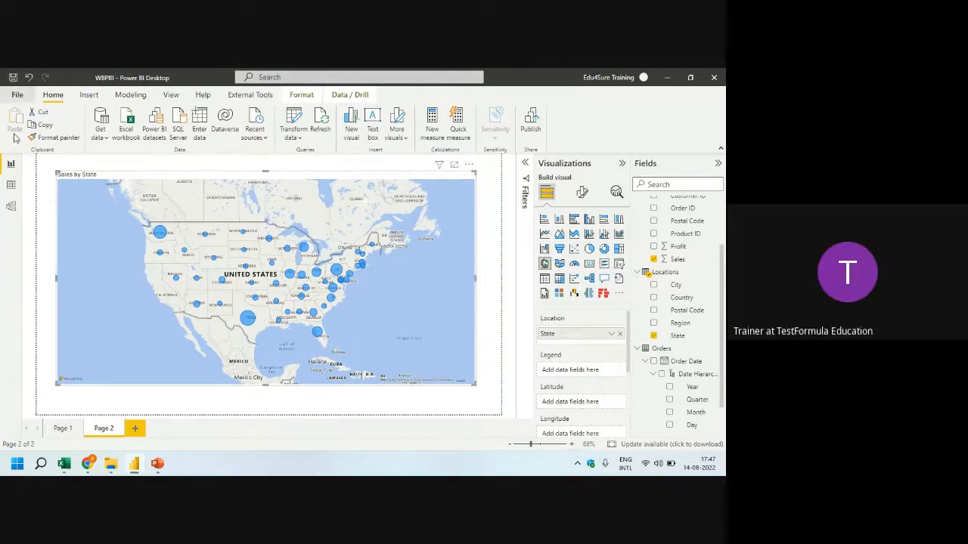
{"action": "left_click", "coordinate": [36, 265]}
{"action": "left_click", "coordinate": [192, 147]}
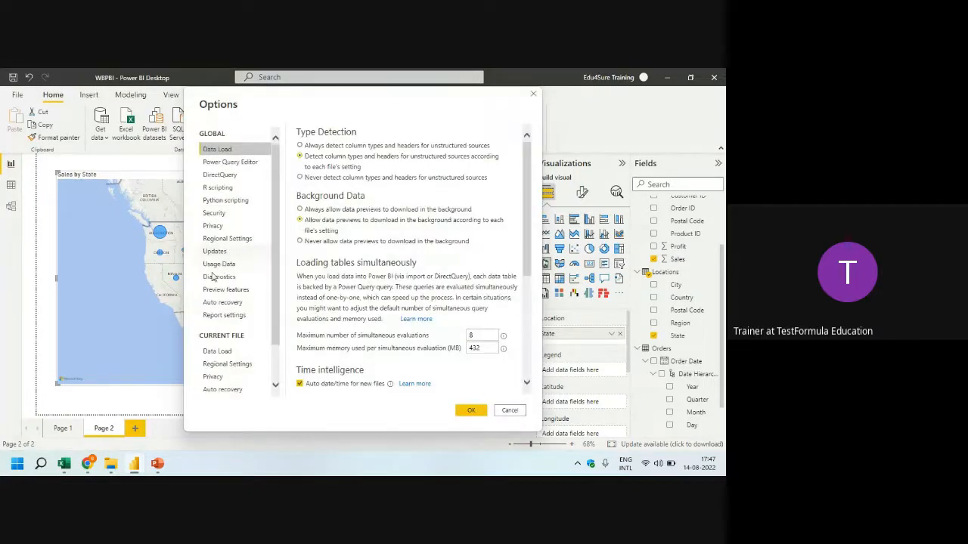
{"action": "left_click", "coordinate": [215, 214]}
{"action": "scroll", "coordinate": [361, 286], "scroll_direction": "down", "scroll_amount": 1}
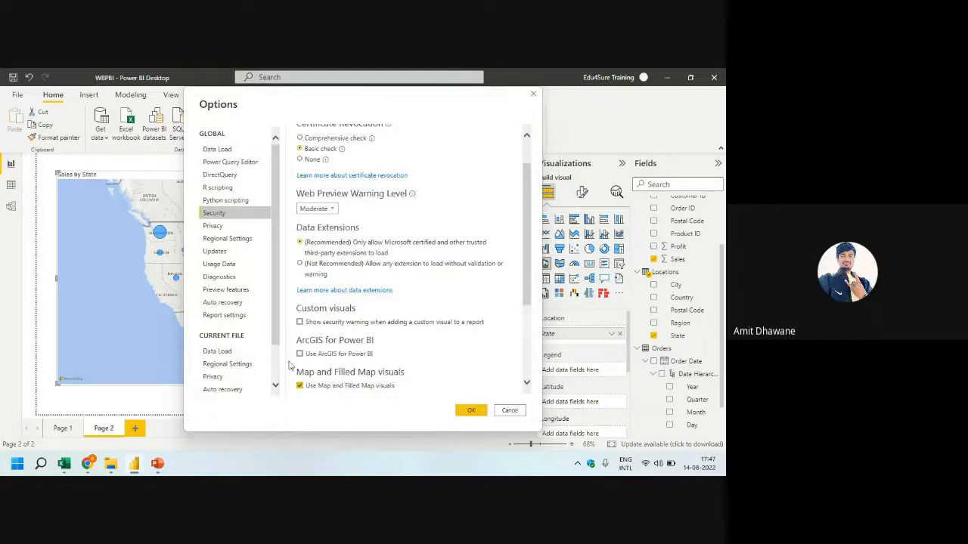
{"action": "left_click", "coordinate": [468, 410]}
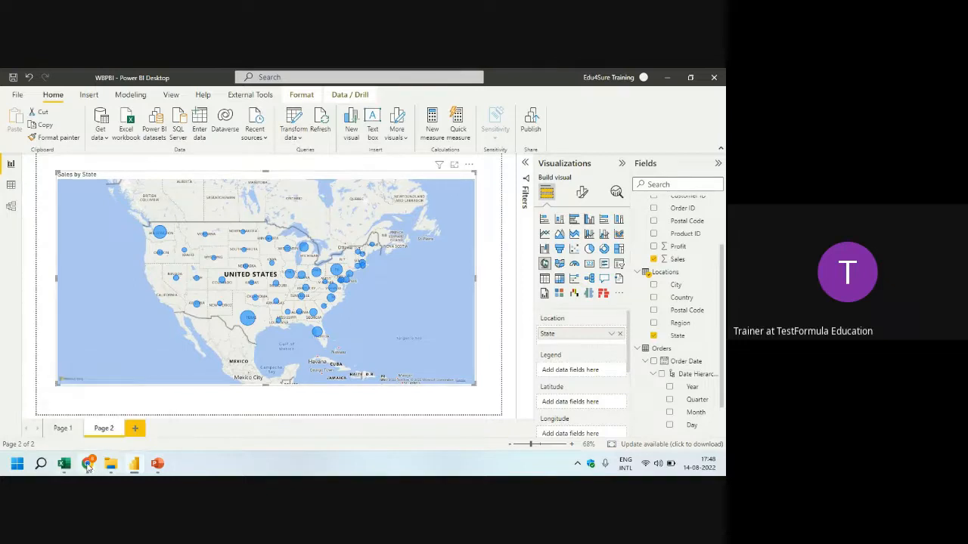
Add a blank Page 3, return to Page 2's map, then check the Meet window and come back.
{"action": "mouse_move", "coordinate": [88, 468]}
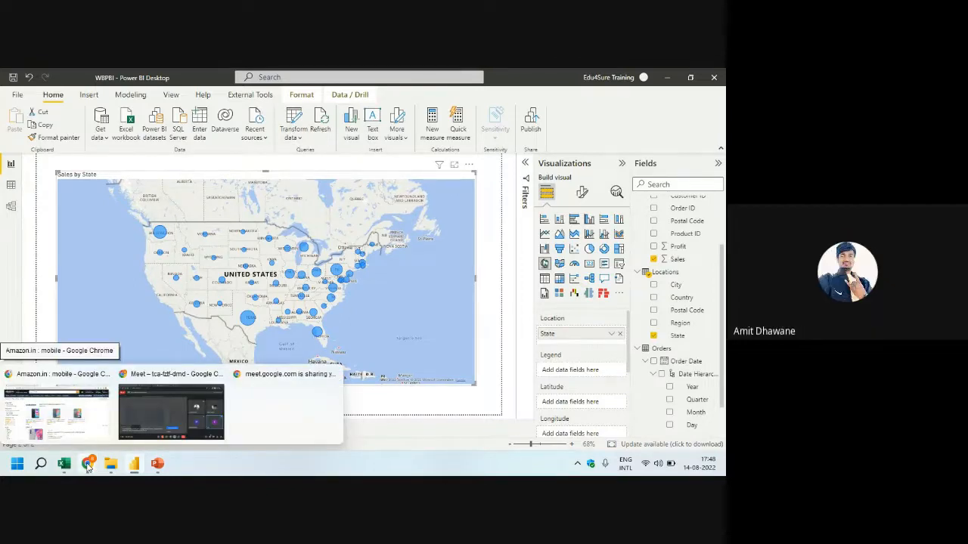
{"action": "left_click", "coordinate": [134, 428]}
{"action": "left_click", "coordinate": [105, 432]}
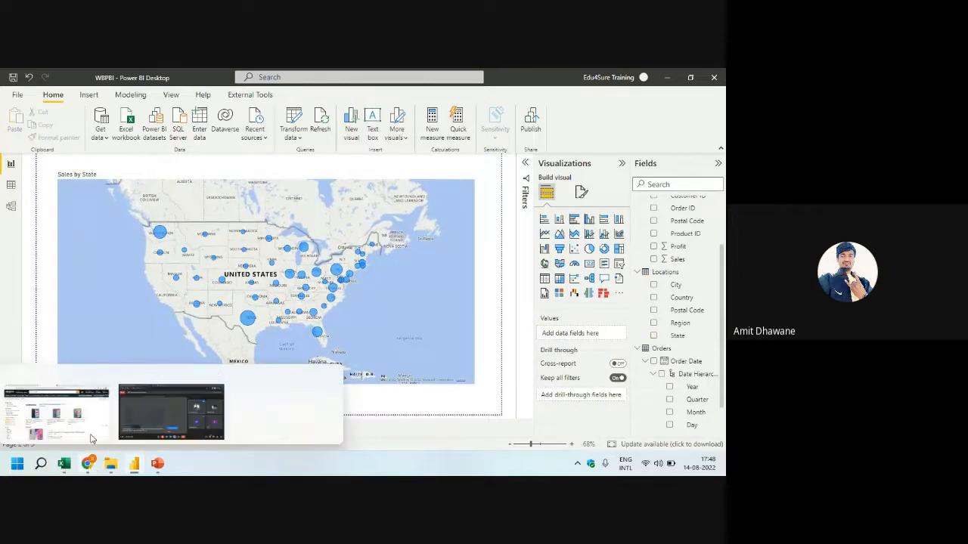
{"action": "left_click", "coordinate": [149, 423]}
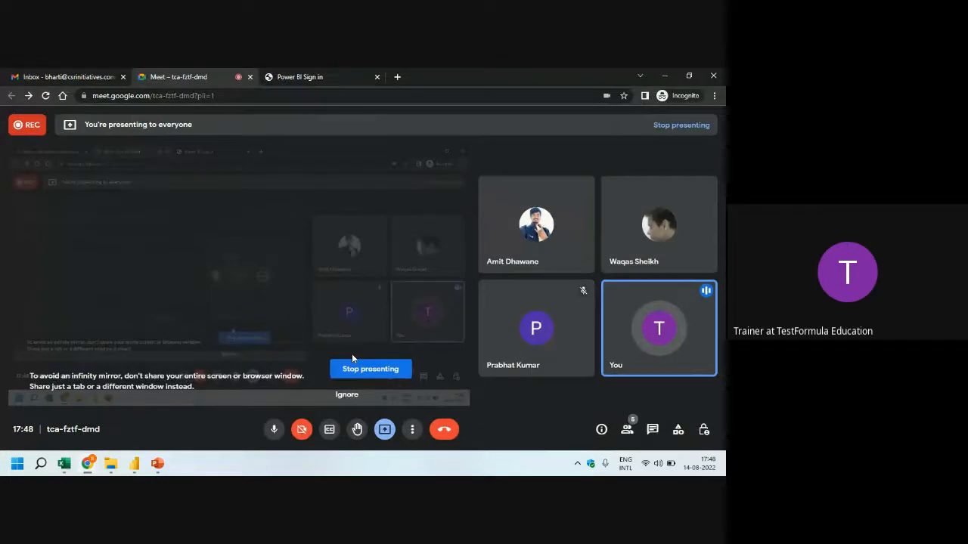
{"action": "left_click", "coordinate": [133, 467]}
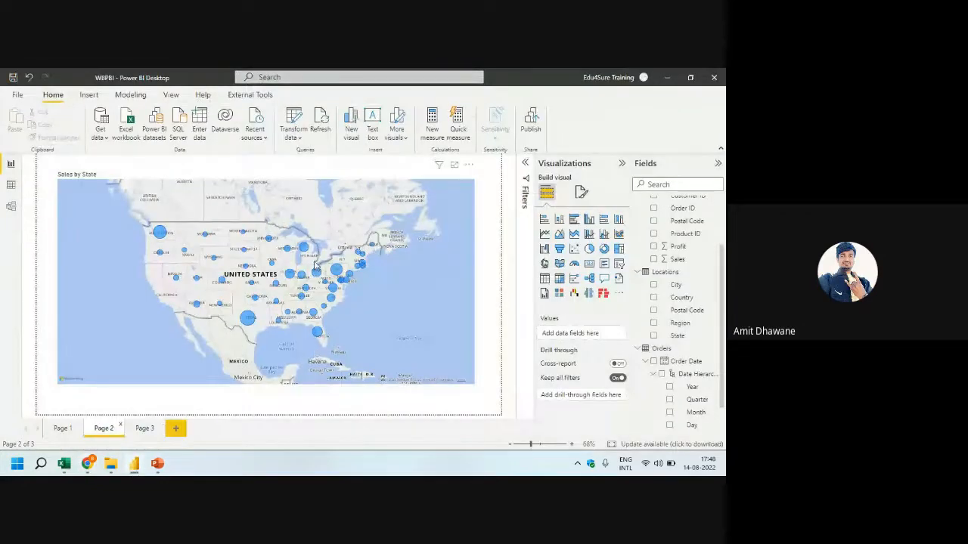
Open Options on the Security page and scroll to the Map and Filled Map visuals setting.
{"action": "left_click", "coordinate": [17, 95]}
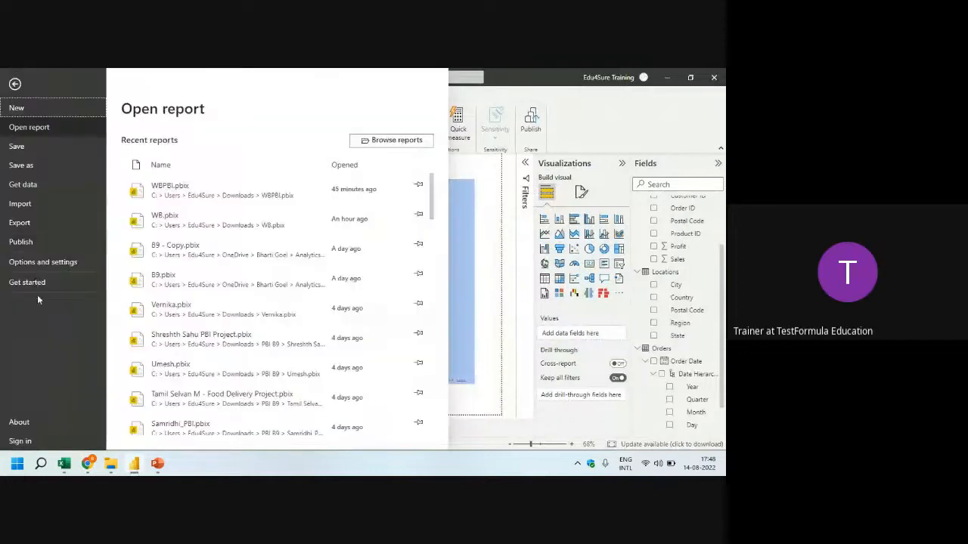
{"action": "left_click", "coordinate": [40, 262]}
{"action": "key", "text": "Escape"}
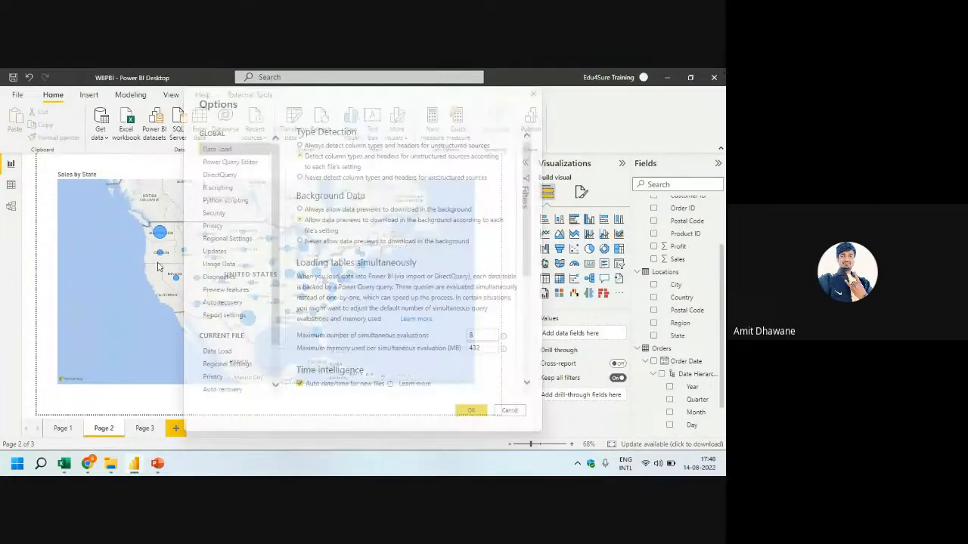
{"action": "left_click", "coordinate": [214, 213]}
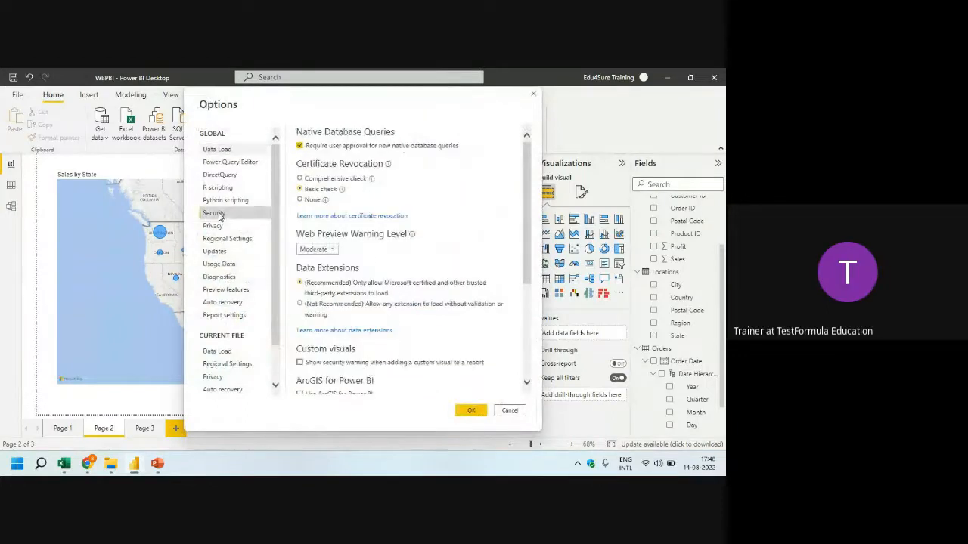
{"action": "scroll", "coordinate": [383, 265], "scroll_direction": "down", "scroll_amount": 3}
{"action": "scroll", "coordinate": [383, 265], "scroll_direction": "down", "scroll_amount": 2}
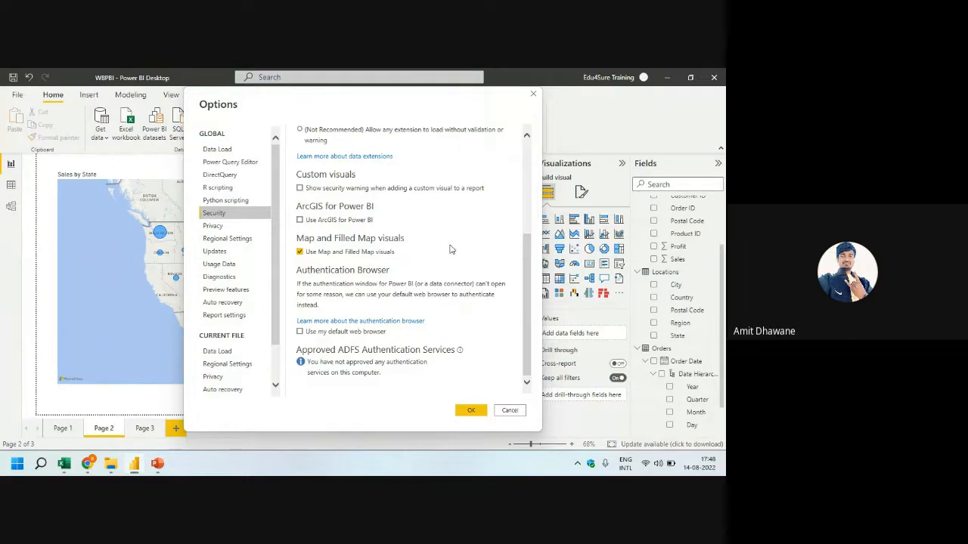
Close the Options dialog and switch to the Google Meet call window.
{"action": "left_click", "coordinate": [533, 94]}
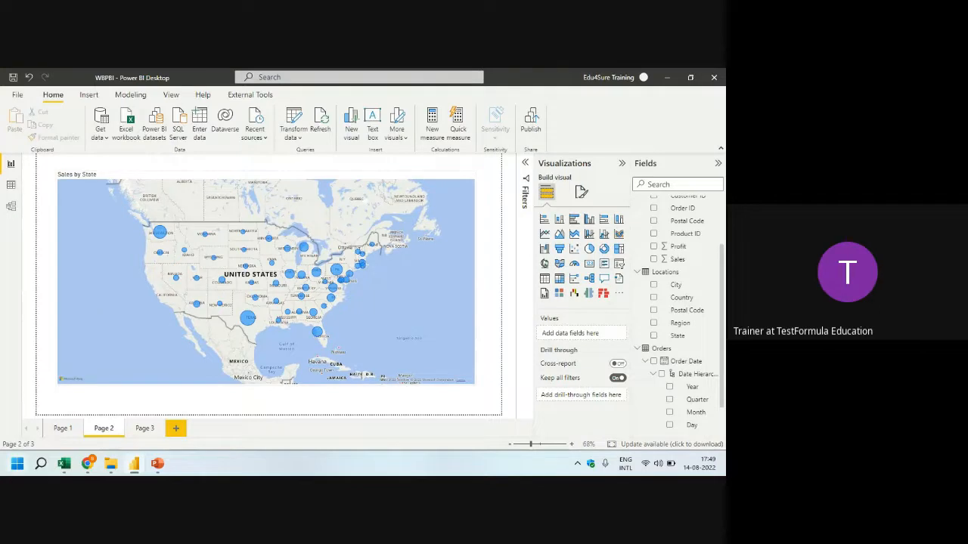
{"action": "mouse_move", "coordinate": [87, 470]}
{"action": "left_click", "coordinate": [134, 419]}
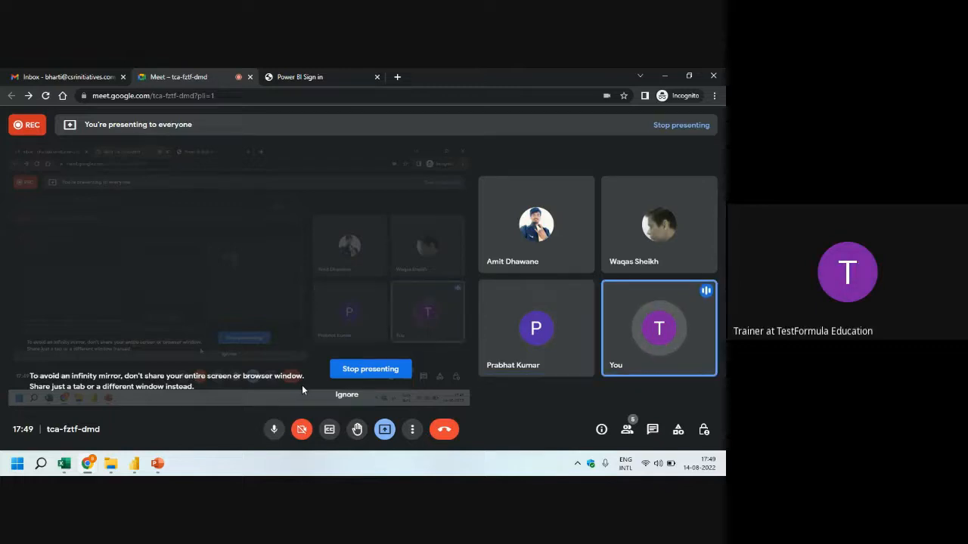
Switch back to Power BI and leave the File backstage to show Page 2's map.
{"action": "left_click", "coordinate": [134, 463]}
{"action": "left_click", "coordinate": [18, 96]}
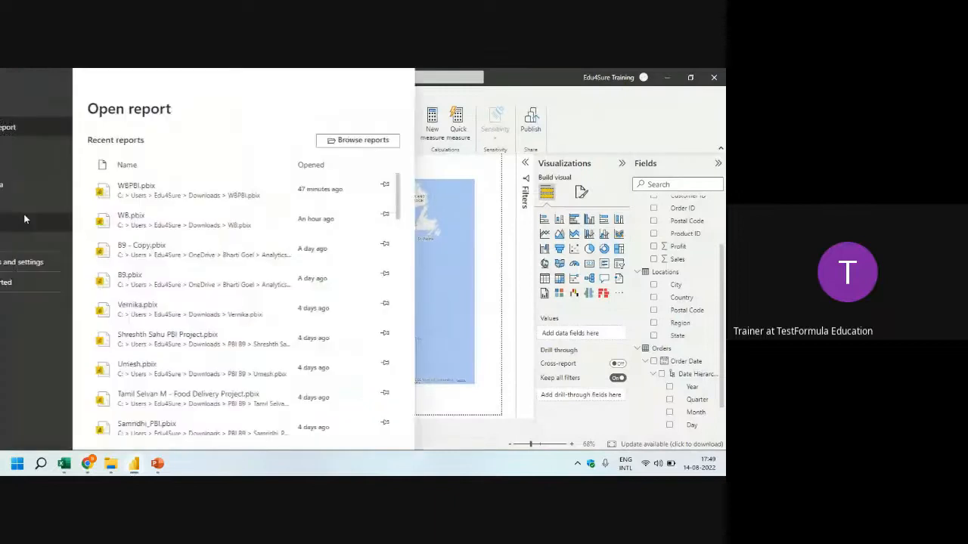
{"action": "left_click", "coordinate": [28, 150]}
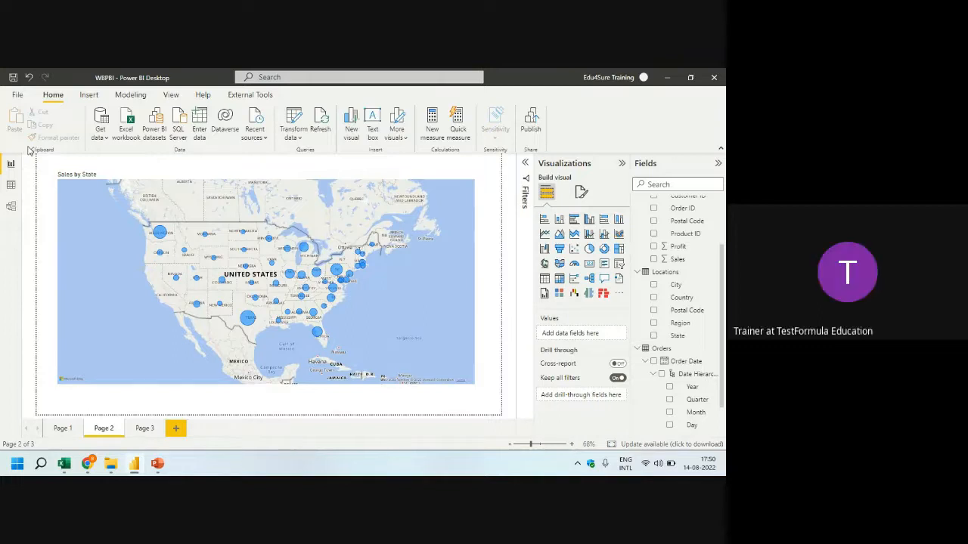
Search the map's format settings for 'color', set bubbles light yellow, and open fx conditional formatting.
{"action": "left_click", "coordinate": [203, 179]}
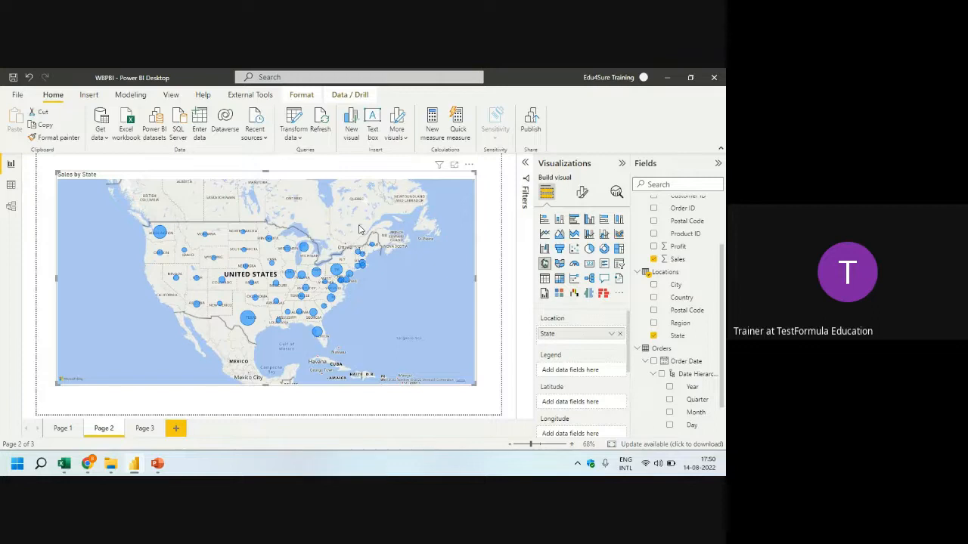
{"action": "left_click", "coordinate": [581, 192]}
{"action": "left_click", "coordinate": [571, 218]}
{"action": "type", "text": "color"}
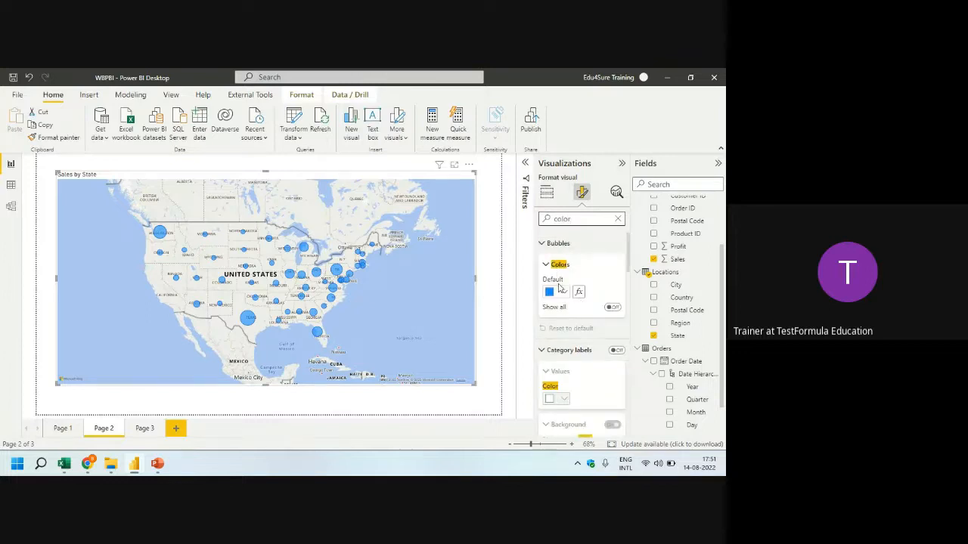
{"action": "left_click", "coordinate": [561, 292]}
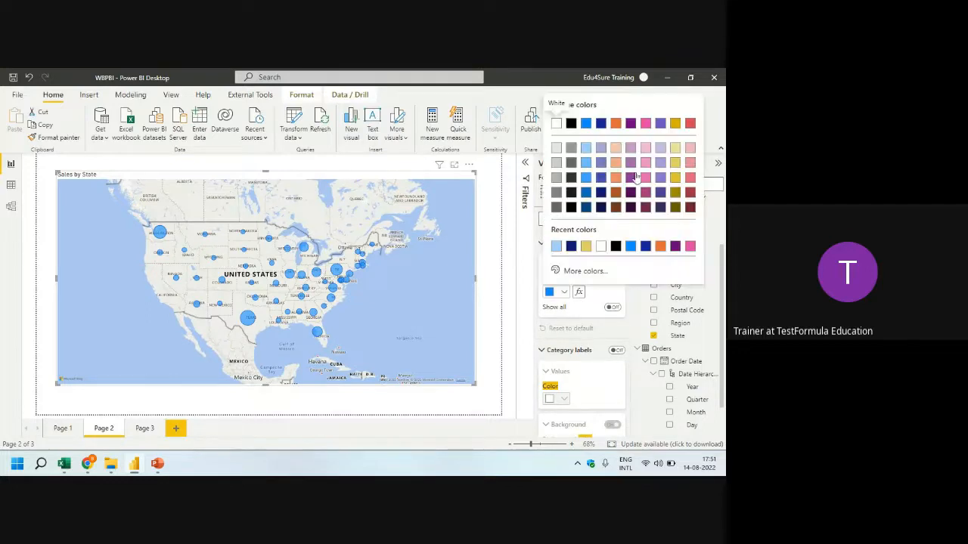
{"action": "left_click", "coordinate": [675, 162]}
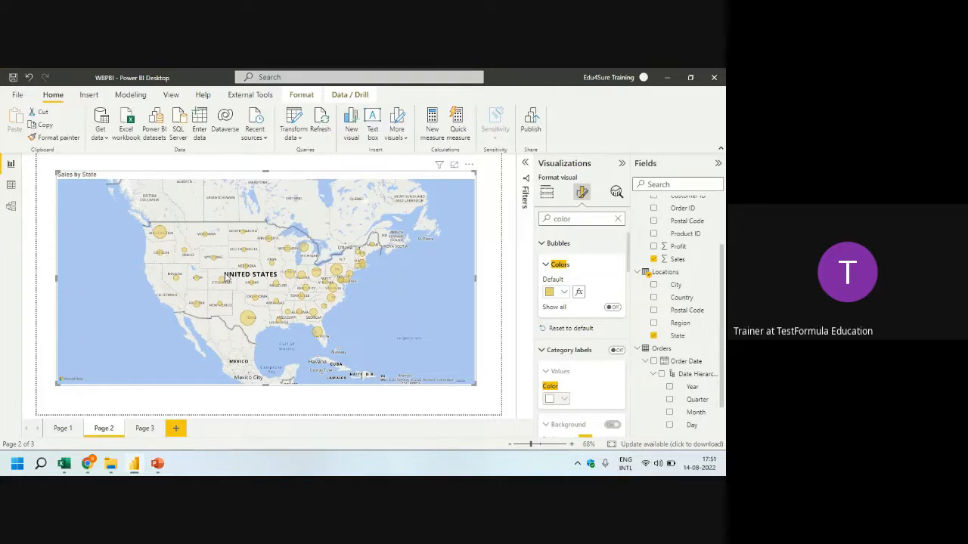
{"action": "left_click", "coordinate": [579, 292]}
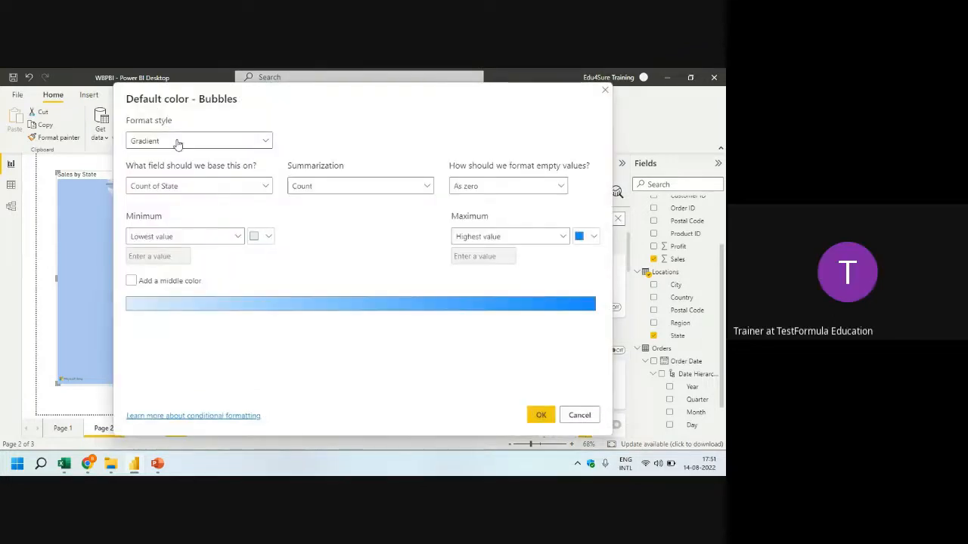
Use Gradient format style with Sum of Sales as the field driving bubble colours.
{"action": "left_click", "coordinate": [177, 142]}
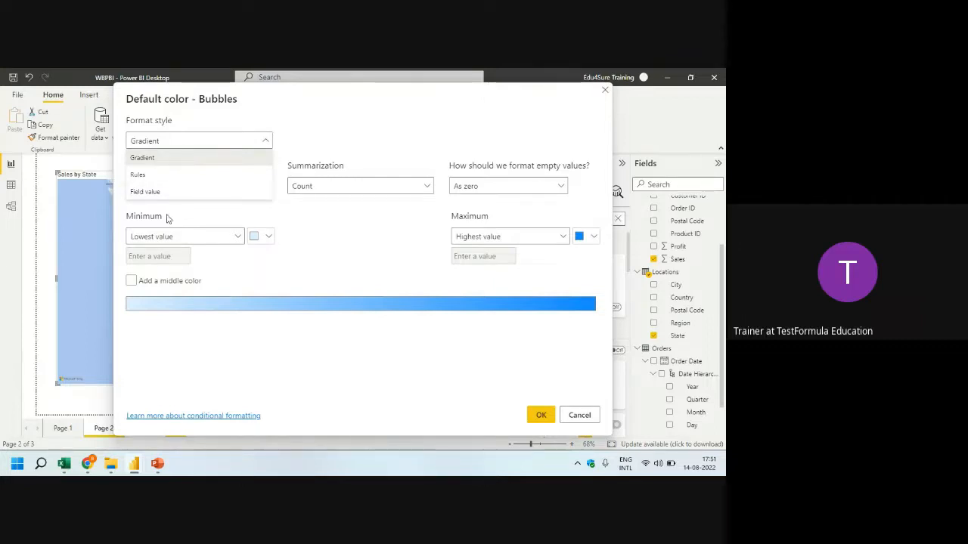
{"action": "left_click", "coordinate": [162, 159]}
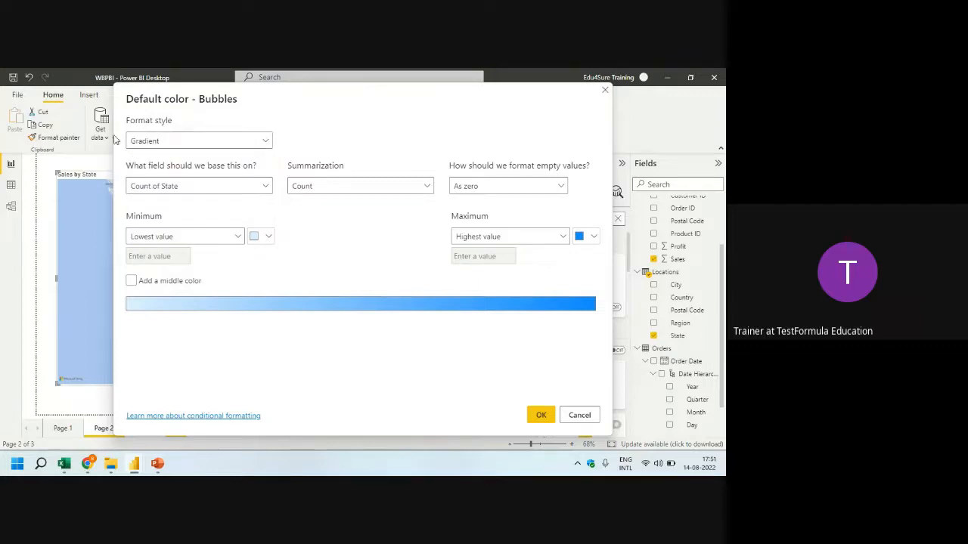
{"action": "left_click", "coordinate": [168, 194]}
{"action": "type", "text": "sales"}
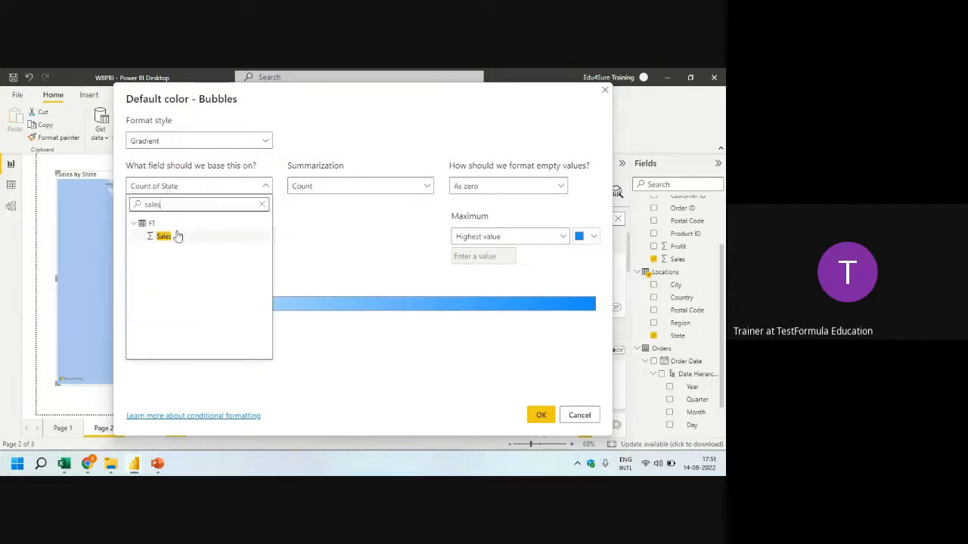
{"action": "left_click", "coordinate": [177, 237]}
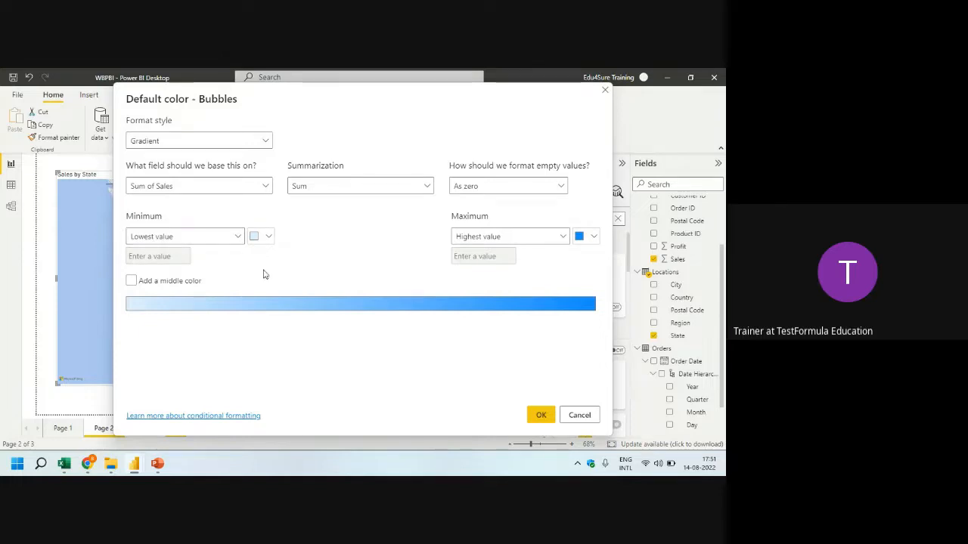
Set the Minimum colour to red and Maximum to green, then apply with OK.
{"action": "left_click", "coordinate": [267, 237]}
{"action": "left_click", "coordinate": [261, 399]}
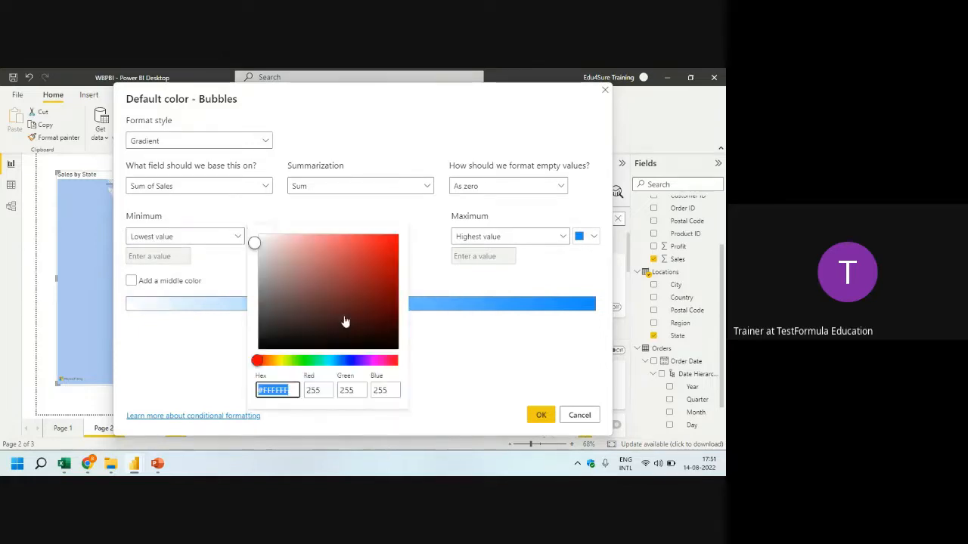
{"action": "left_click", "coordinate": [391, 250]}
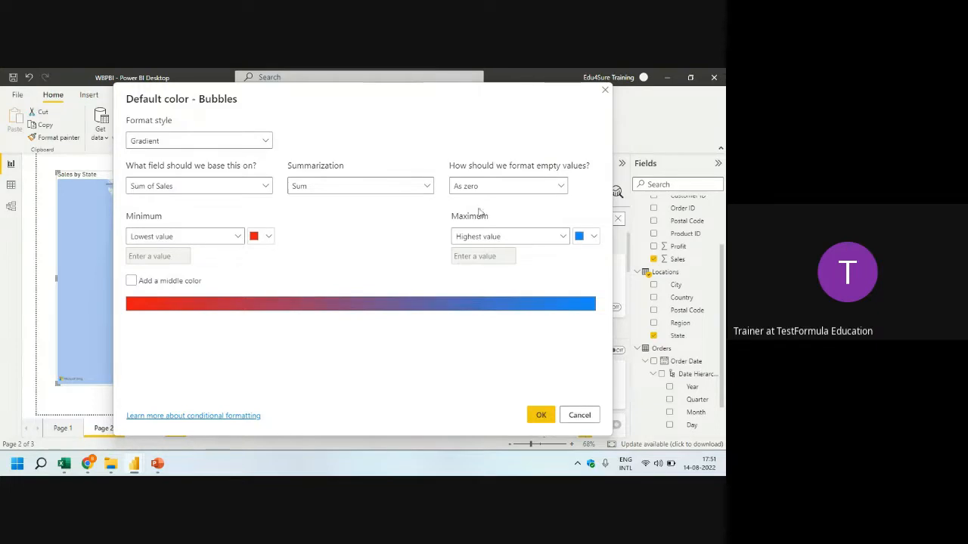
{"action": "left_click", "coordinate": [591, 236]}
{"action": "left_click", "coordinate": [493, 402]}
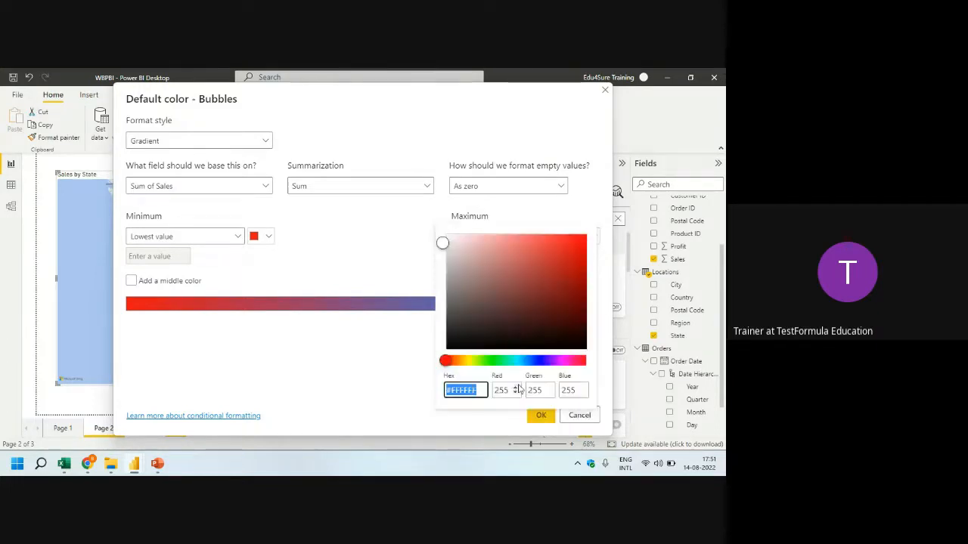
{"action": "left_click", "coordinate": [489, 361]}
{"action": "left_click", "coordinate": [560, 250]}
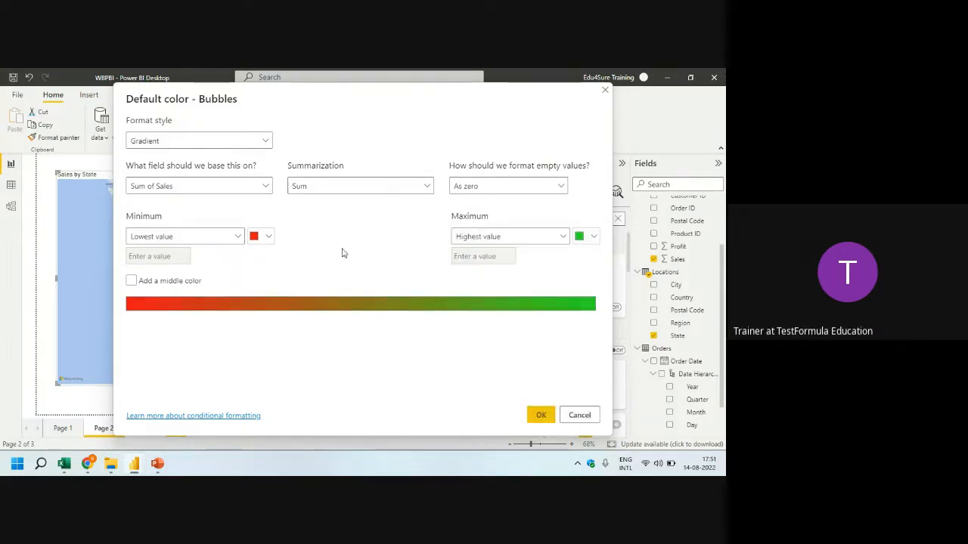
{"action": "left_click", "coordinate": [537, 414]}
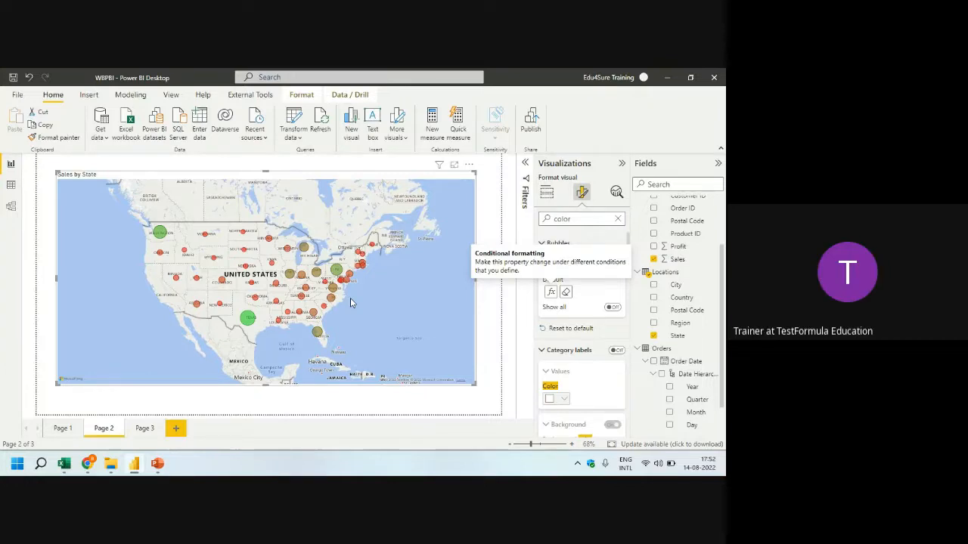
Open the File backstage, then bring the Google Meet call window to the front.
{"action": "left_click", "coordinate": [18, 95]}
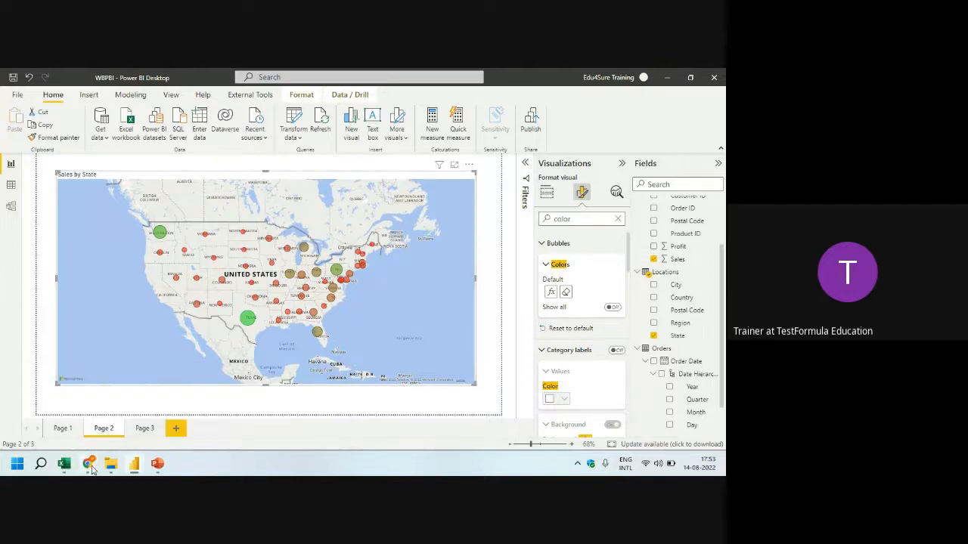
{"action": "mouse_move", "coordinate": [88, 464]}
{"action": "left_click", "coordinate": [151, 421]}
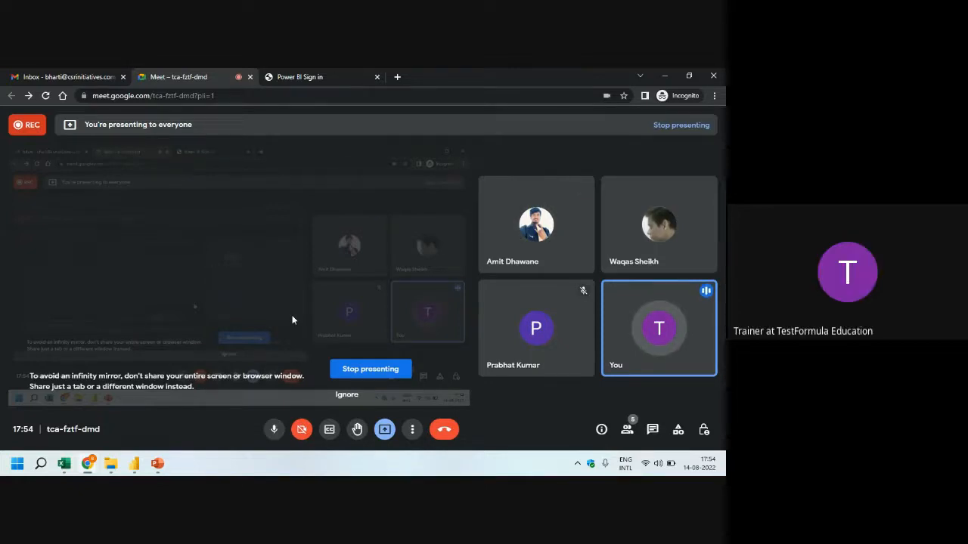
Close the Power BI Sign in browser tab and return to Power BI Desktop.
{"action": "left_click", "coordinate": [377, 77]}
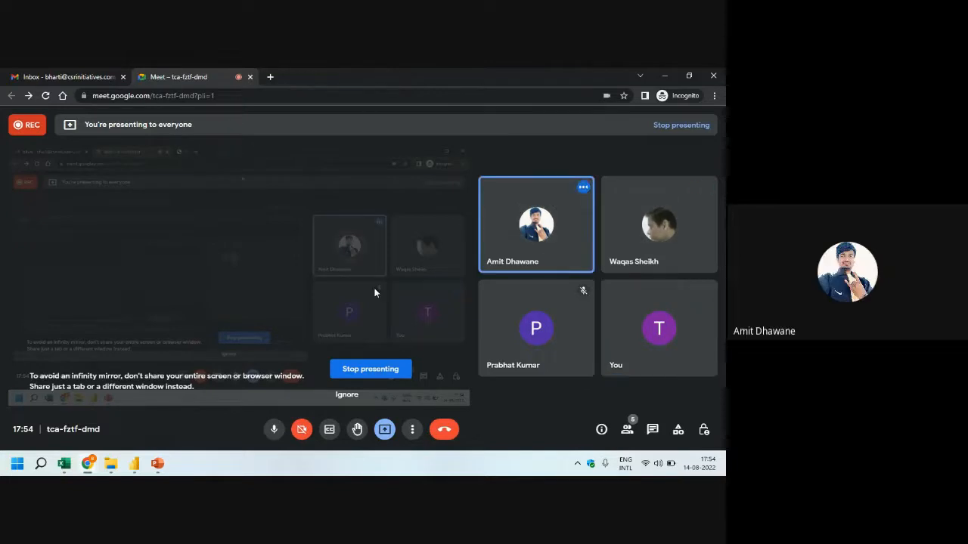
{"action": "left_click", "coordinate": [134, 464]}
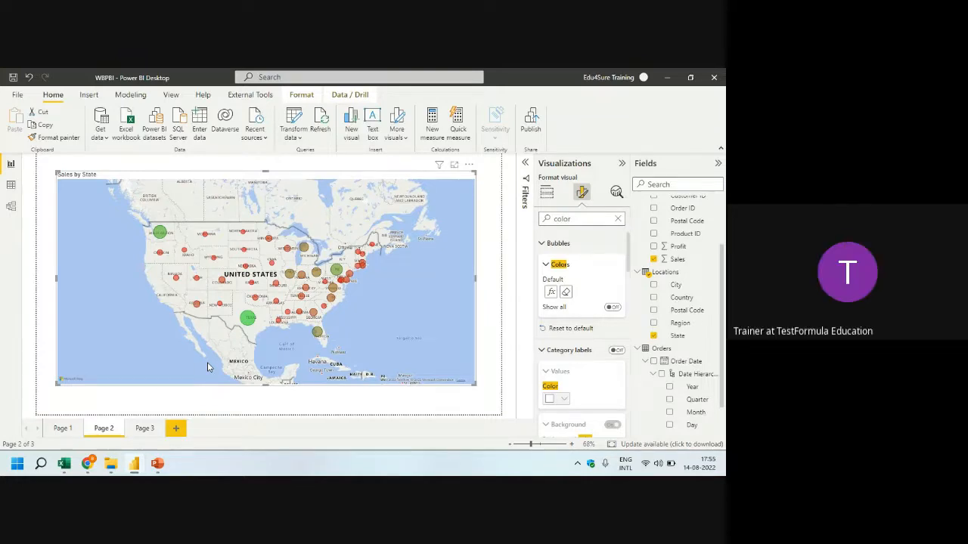
Clear the colour search, switch to Build visual, and save the report while closing Power BI.
{"action": "left_click", "coordinate": [617, 218]}
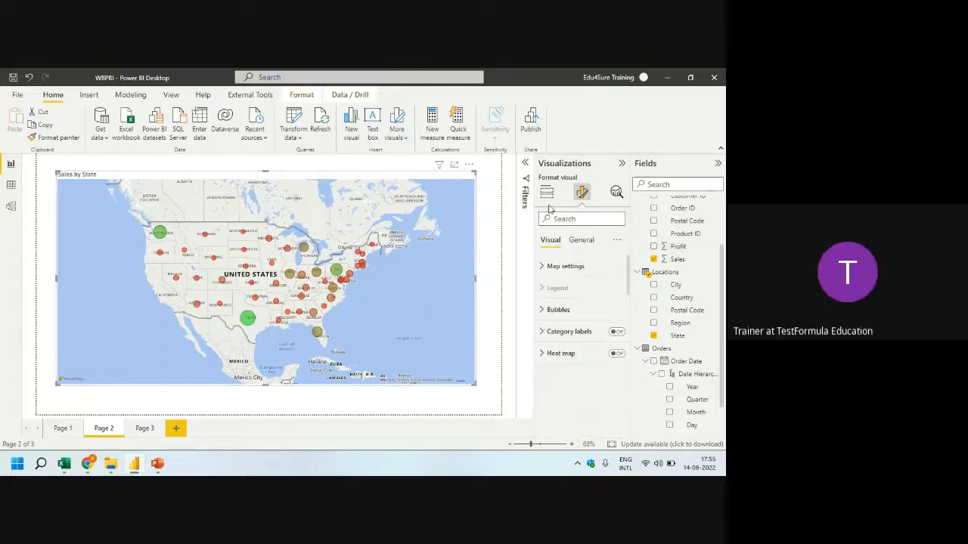
{"action": "left_click", "coordinate": [547, 194]}
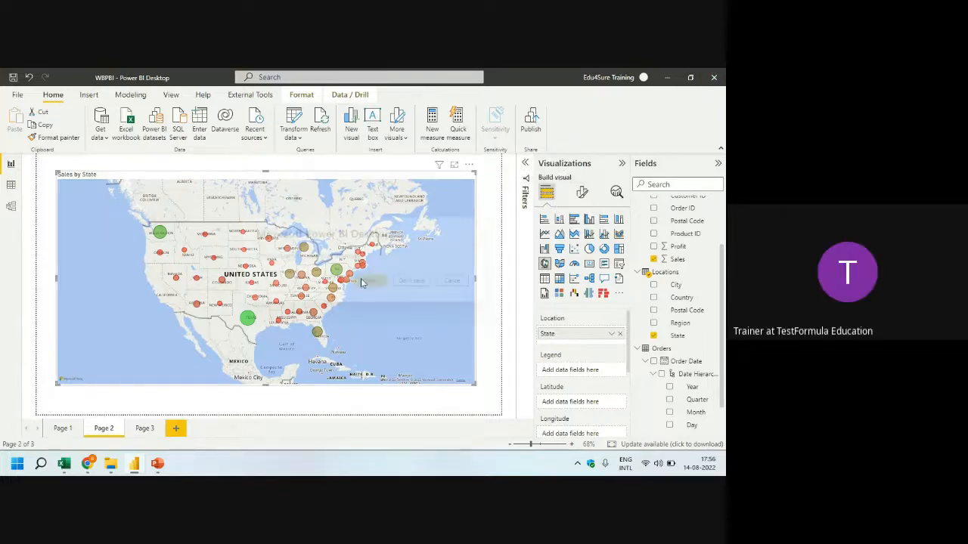
{"action": "left_click", "coordinate": [375, 280]}
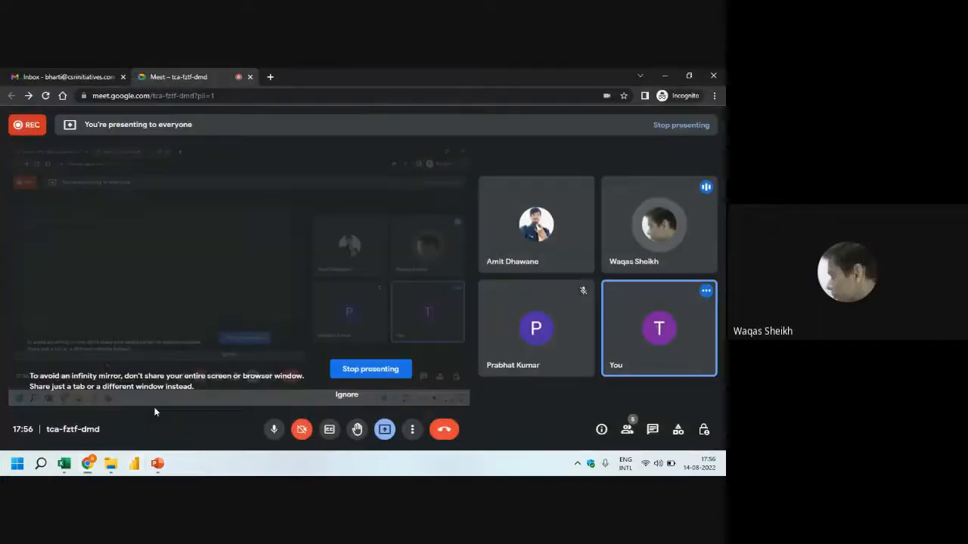
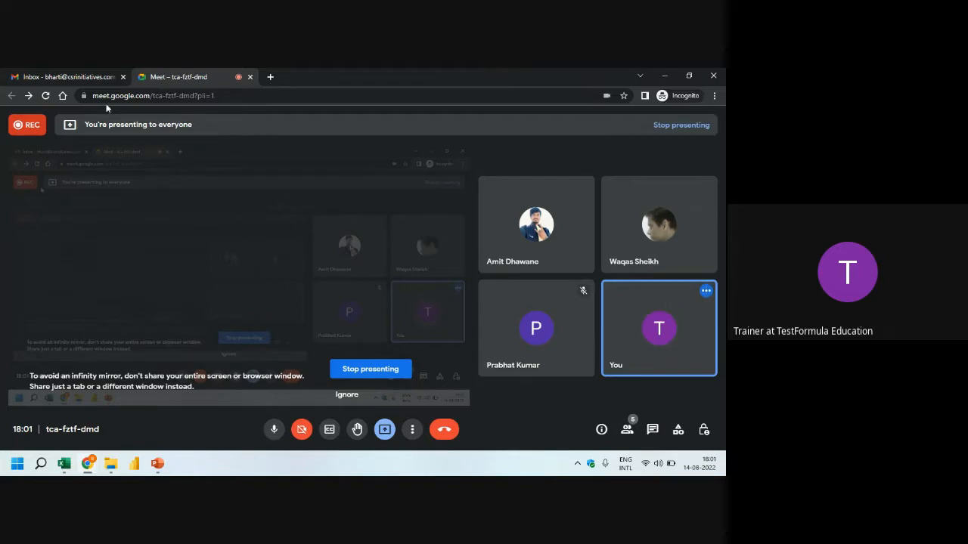
Choose Stop recording under Activities > Recording in Google Meet to bring up the stop-recording confirmation.
{"action": "left_click", "coordinate": [678, 431]}
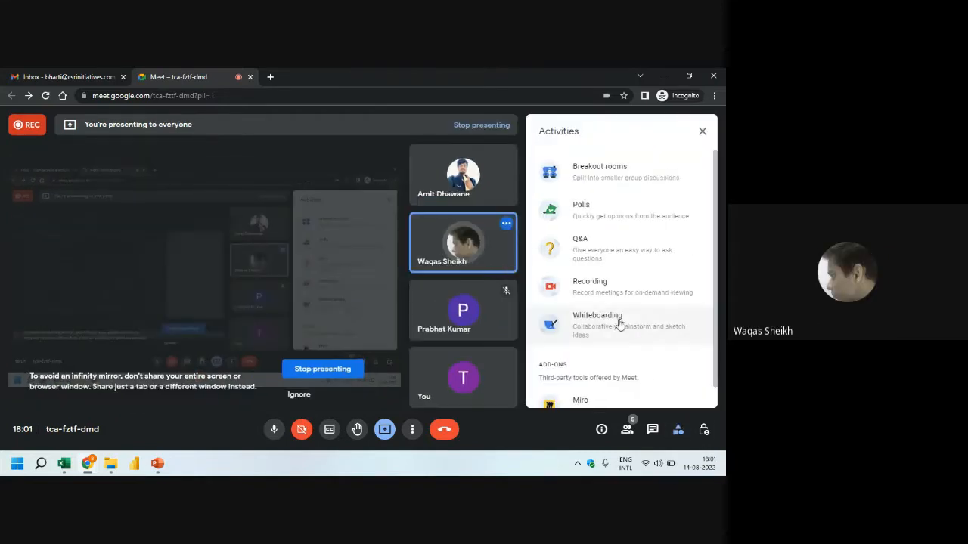
{"action": "left_click", "coordinate": [625, 286]}
{"action": "left_click", "coordinate": [609, 360]}
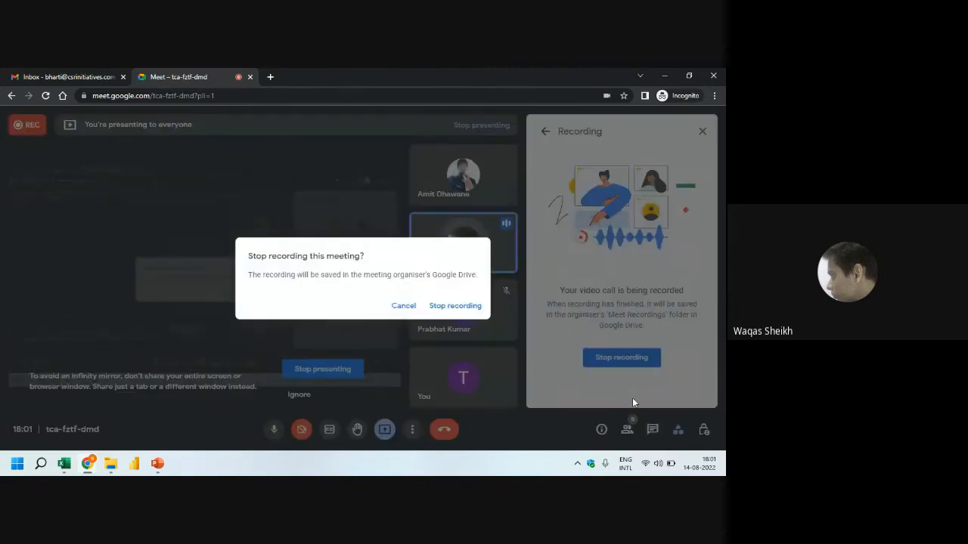